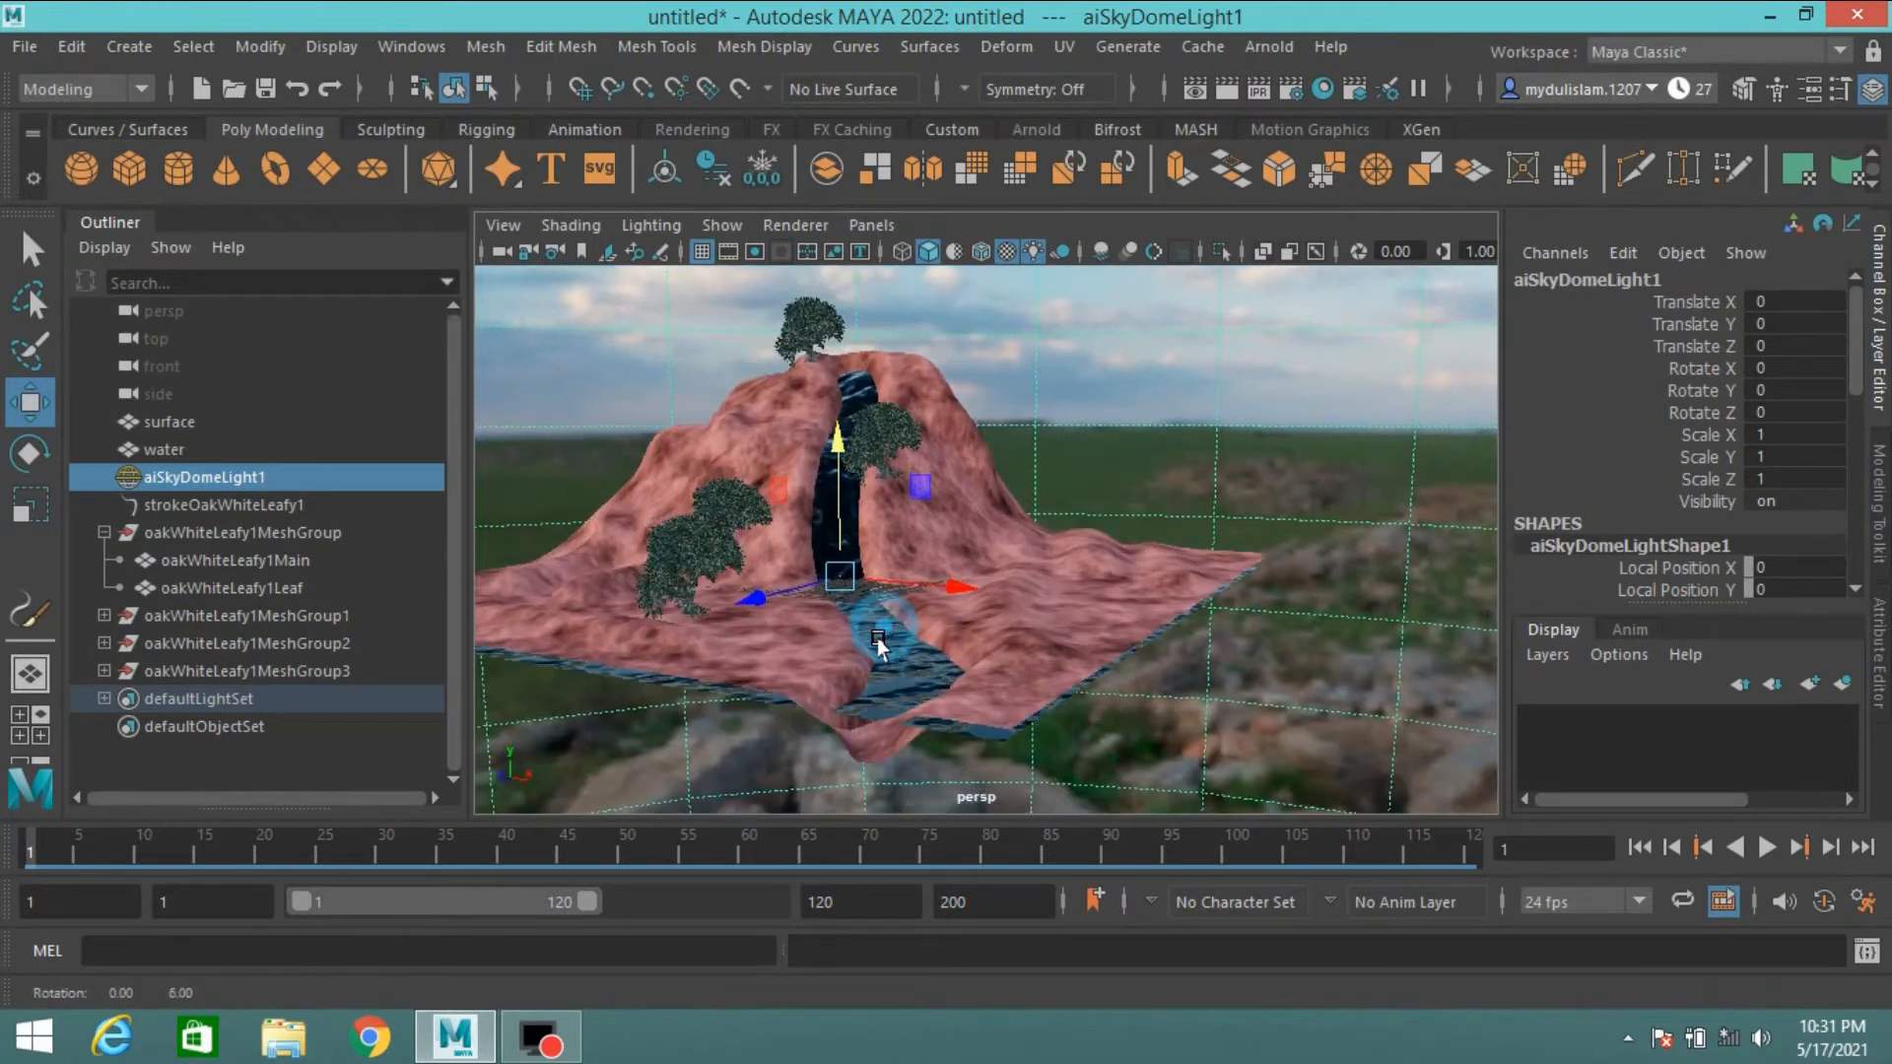
scroll(874, 653, "up", 3)
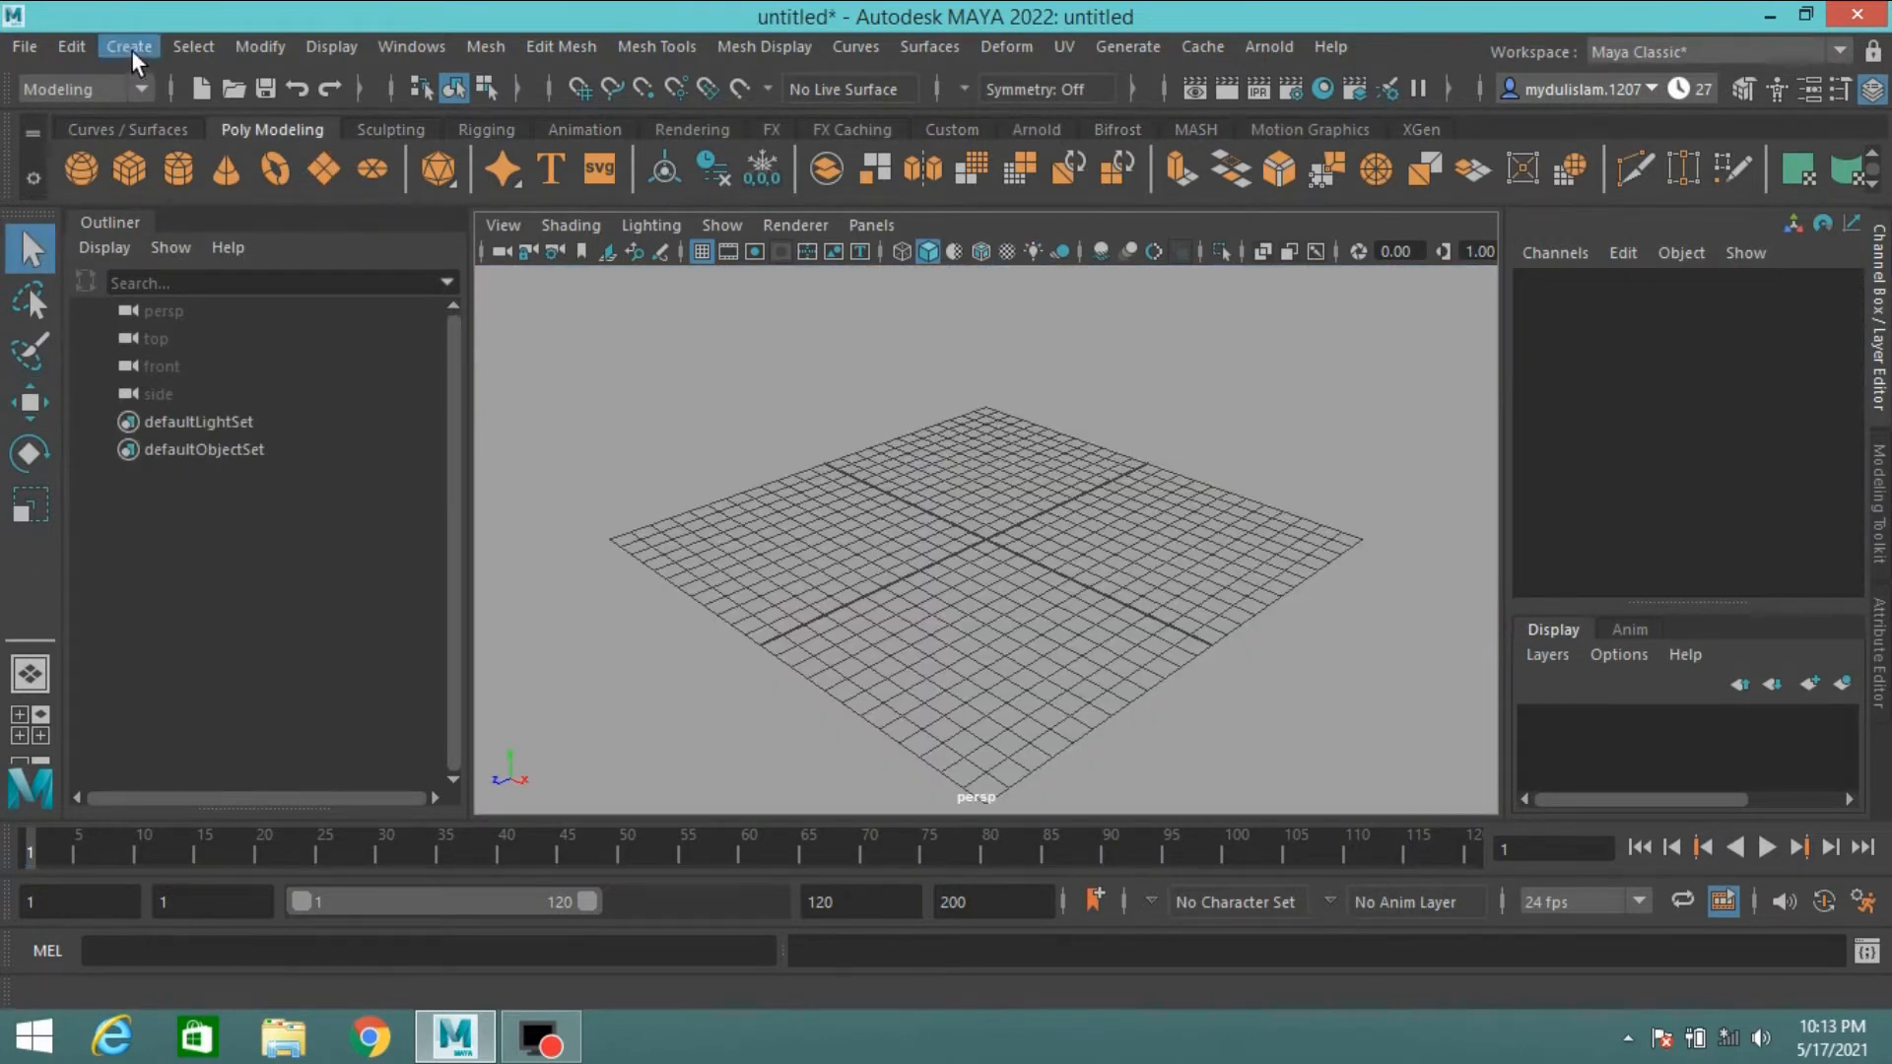
- Create a polygon plane at the origin and set its width and height to 80
left_click(131, 47)
mouse_move(452, 158)
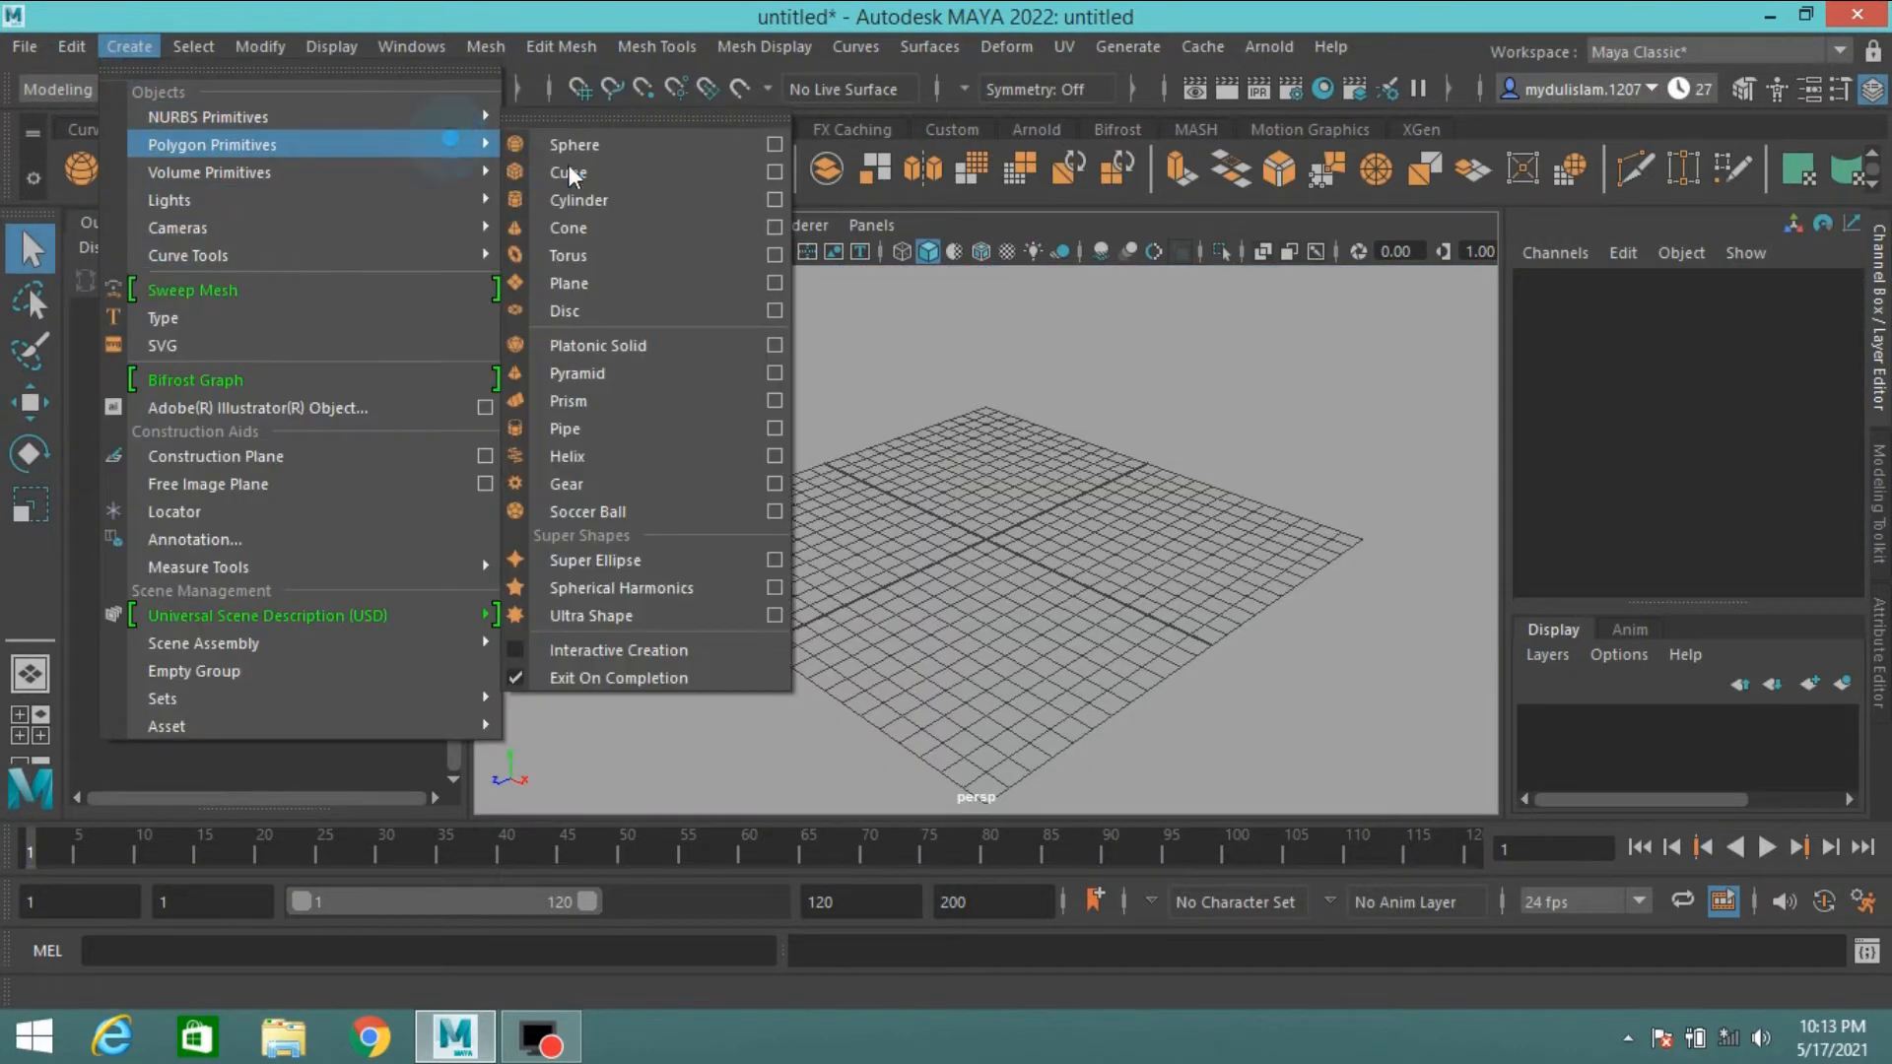
left_click(624, 282)
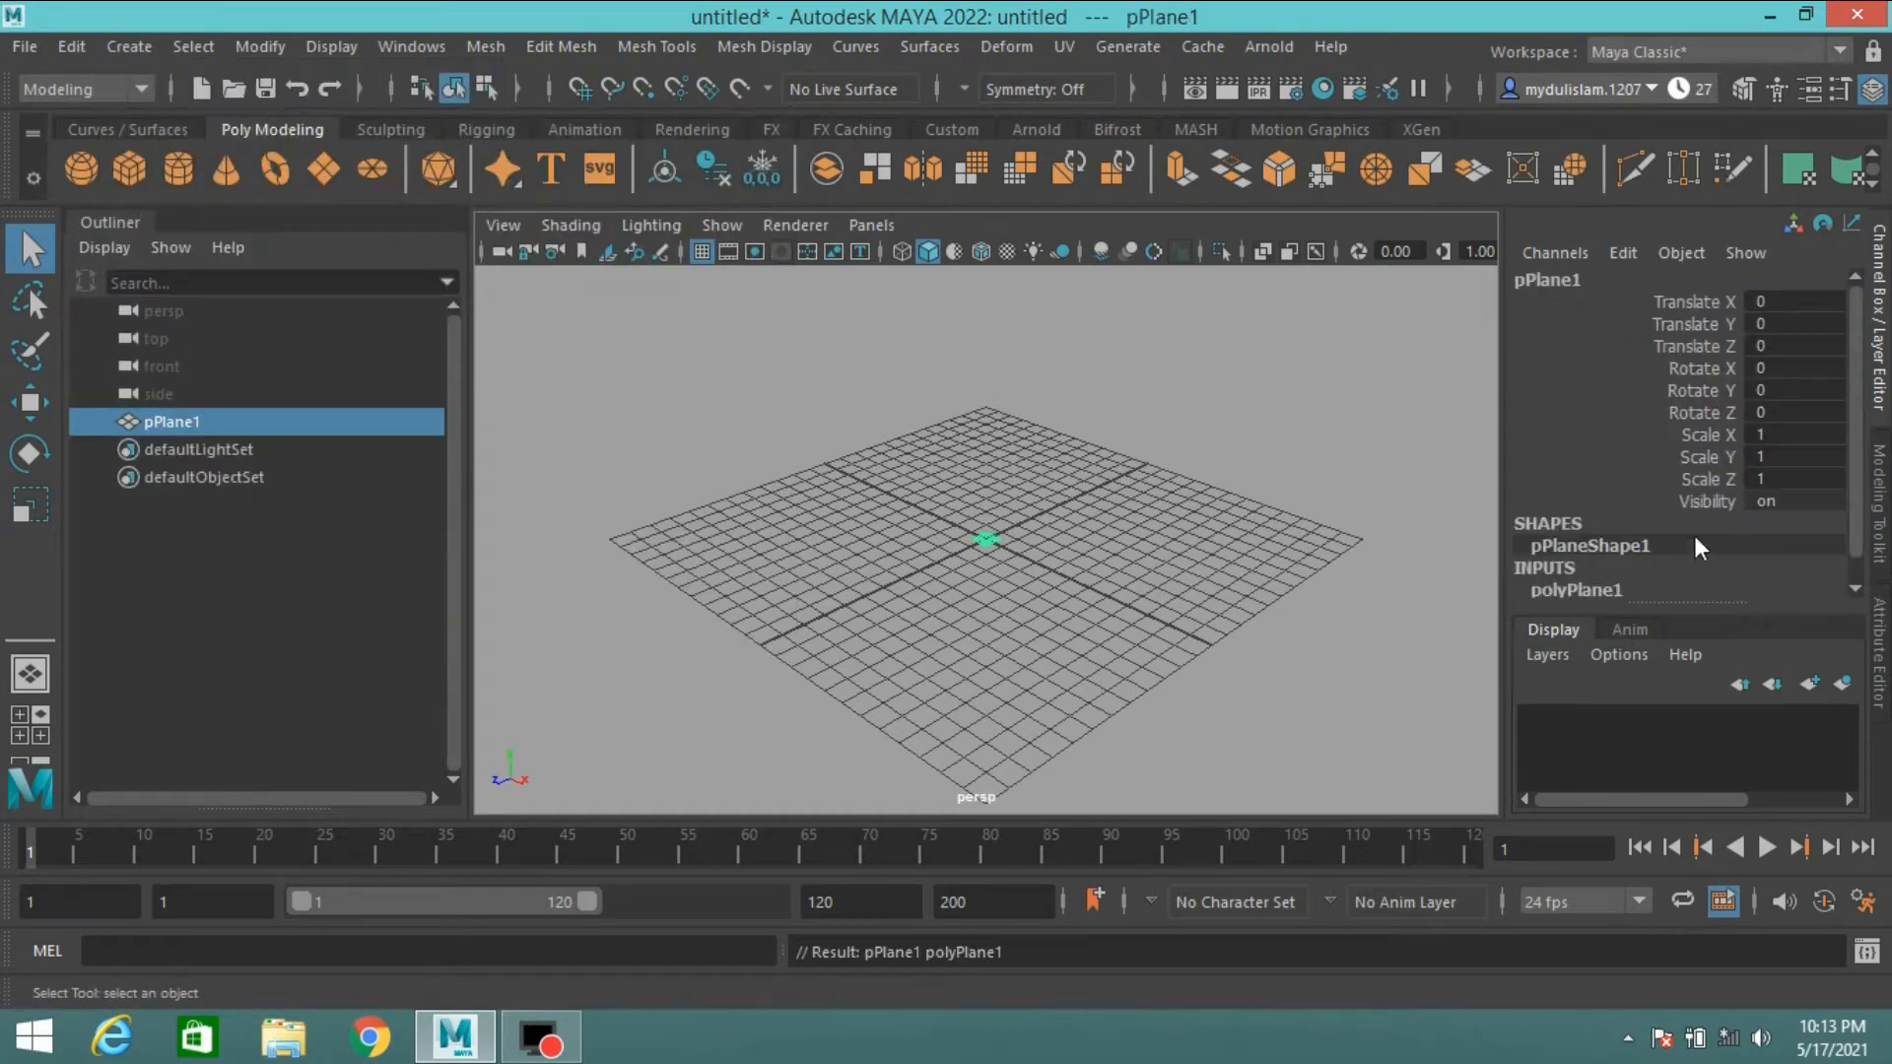
scroll(1694, 535, "down", 1)
left_click(1545, 565)
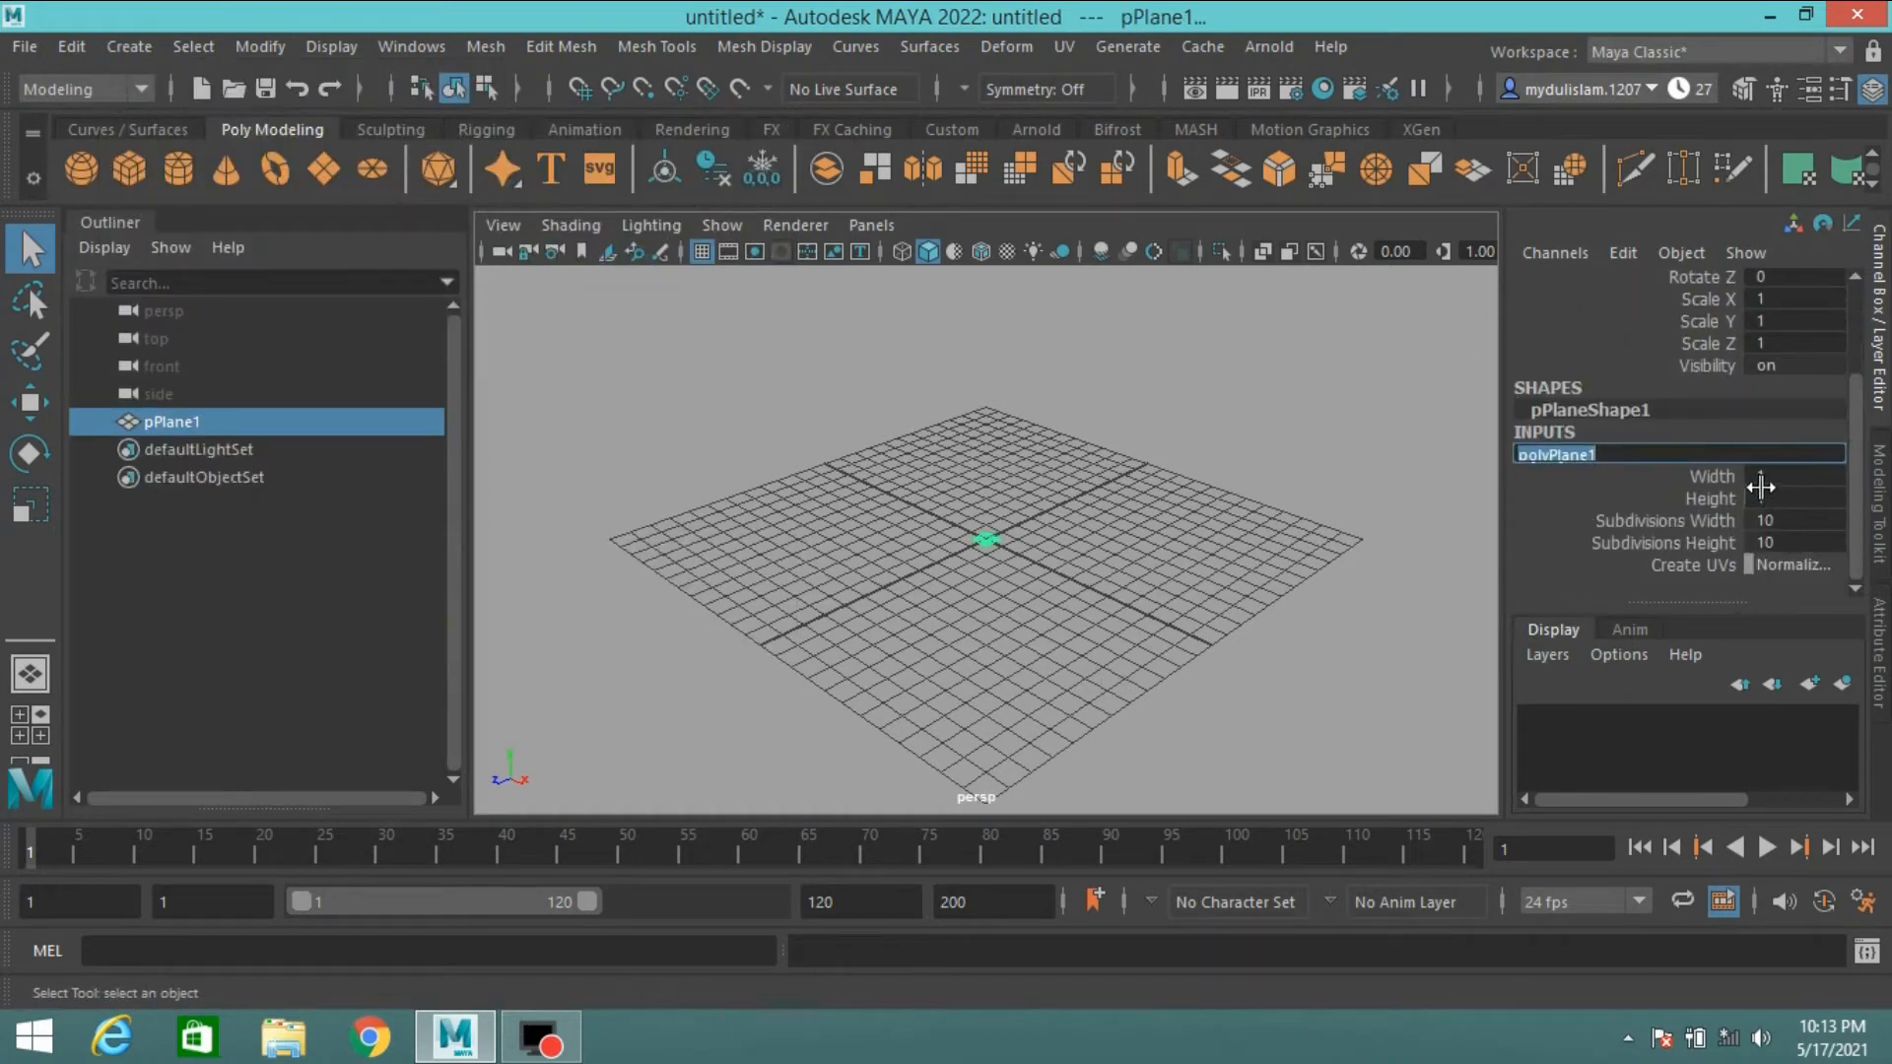
left_click_drag(1760, 481, 1769, 501)
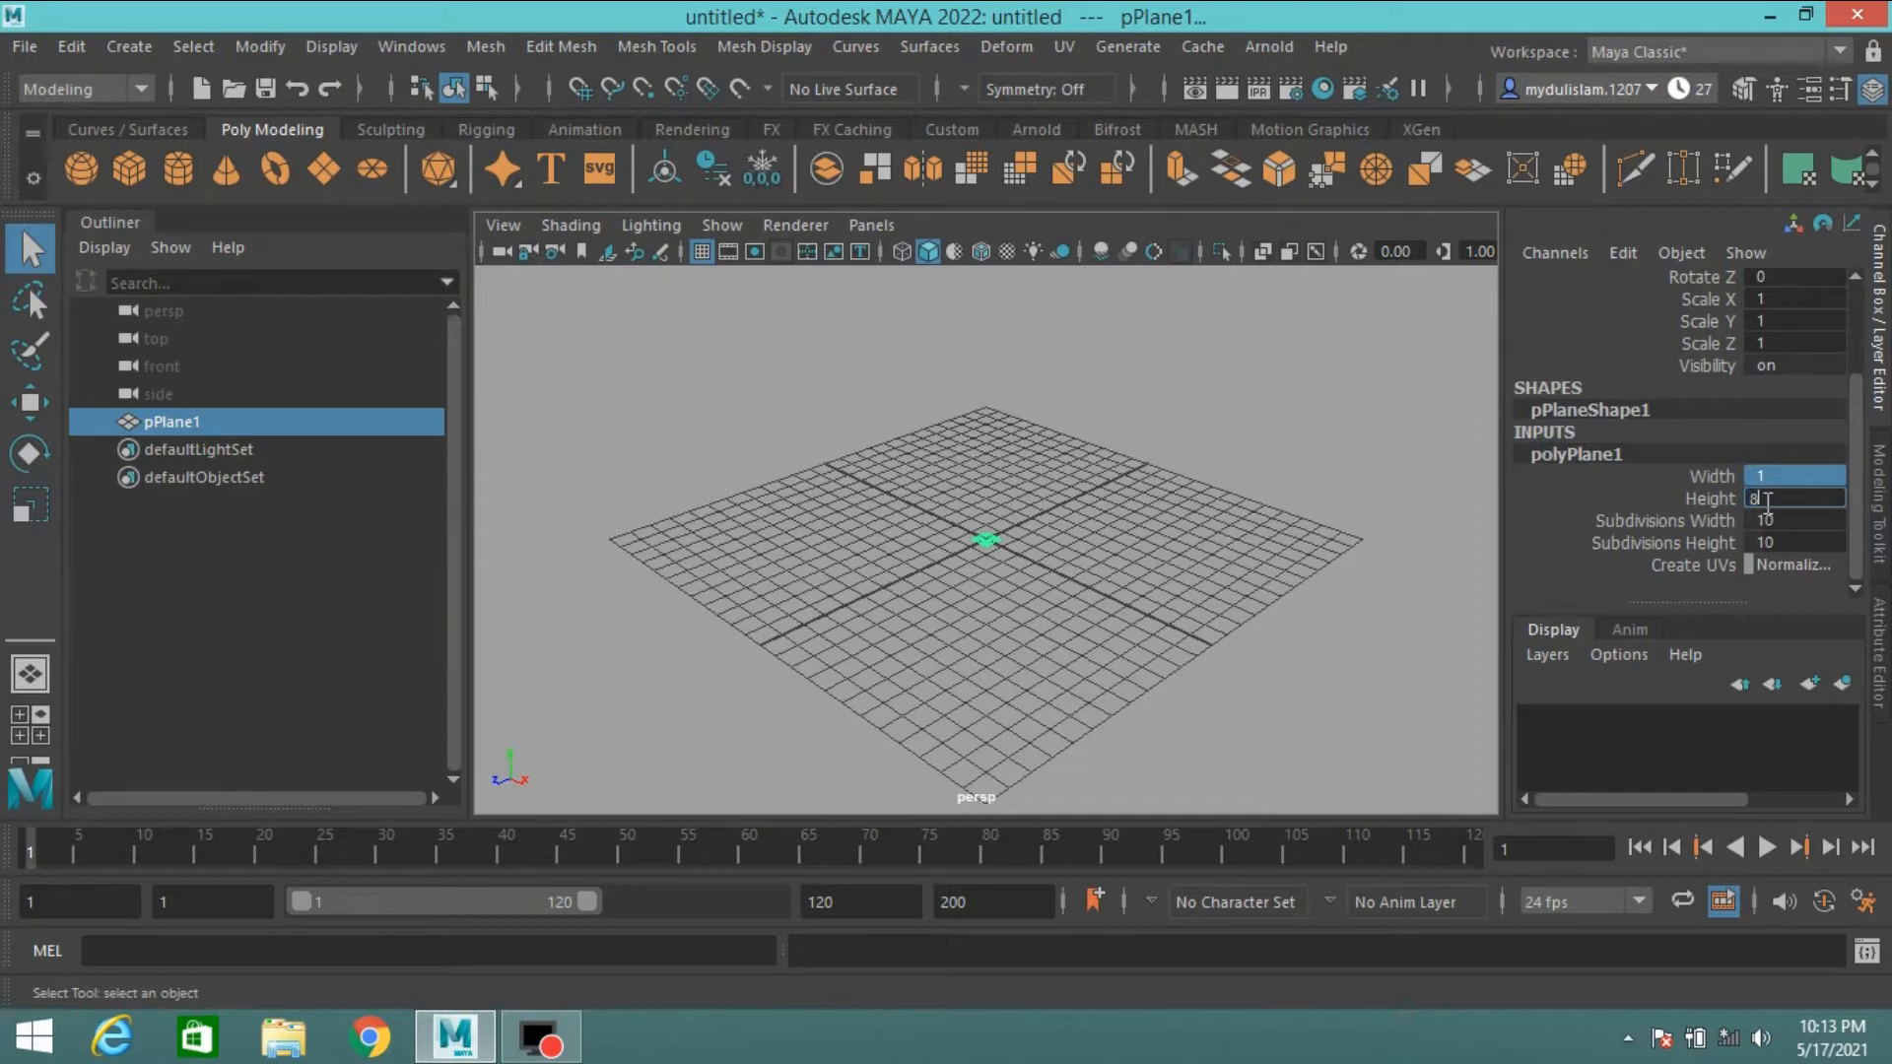
type("80")
key("Return")
- Set the plane's width and height subdivisions to 70
left_click_drag(1758, 521, 1781, 545)
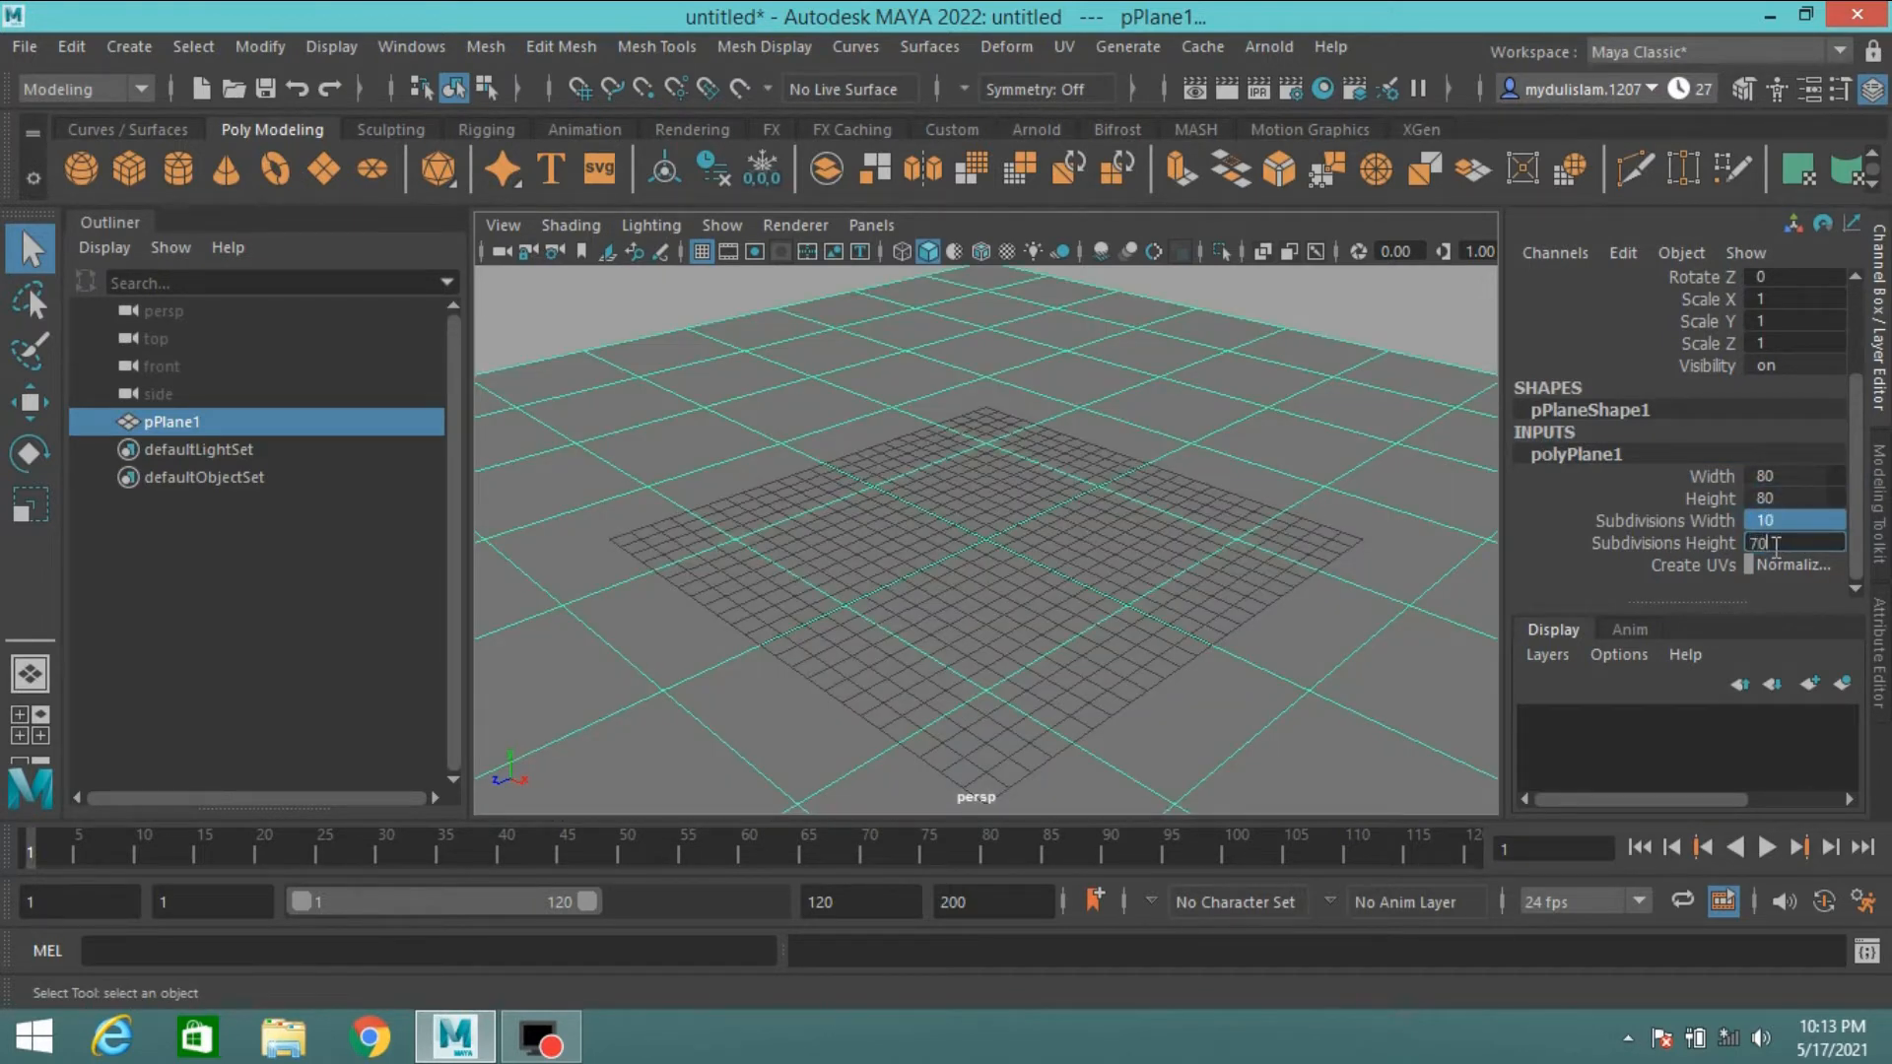
type("70")
key("Return")
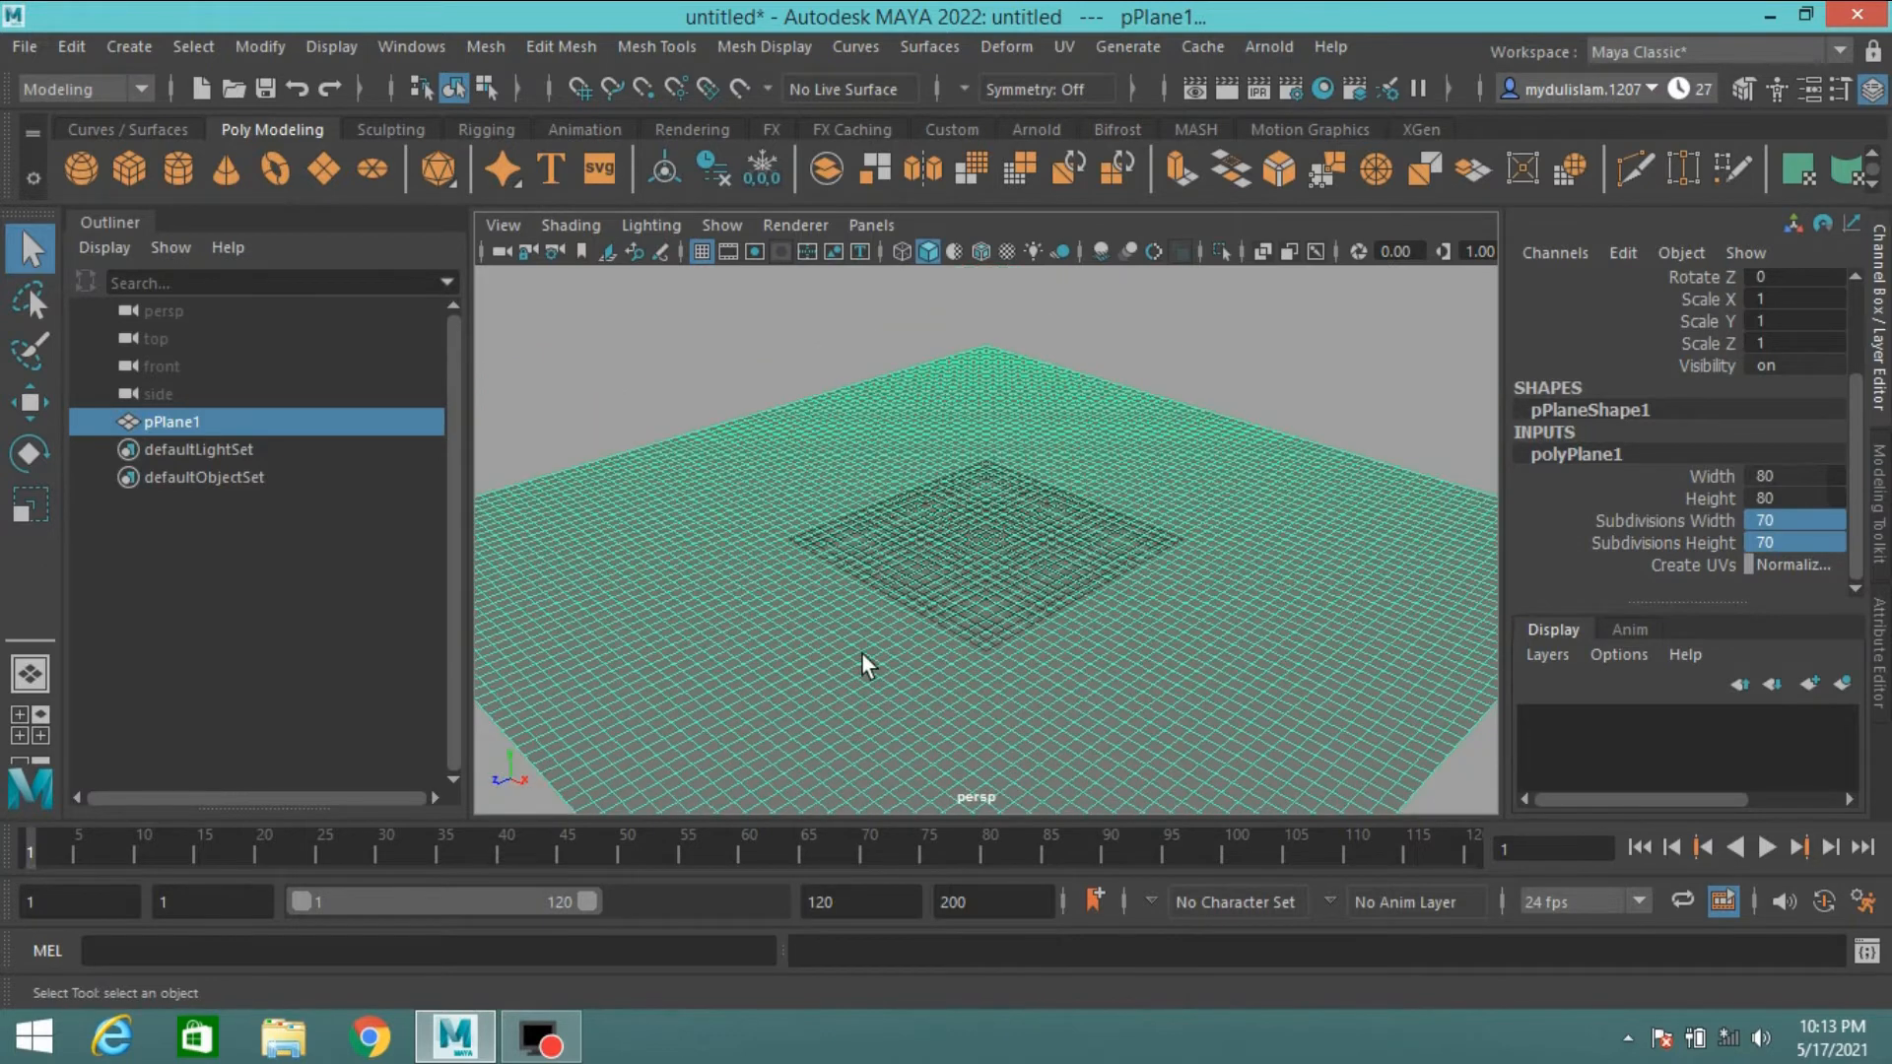
- Switch the plane to vertex selection and turn on soft selection
left_click(1735, 90)
left_click(1606, 317)
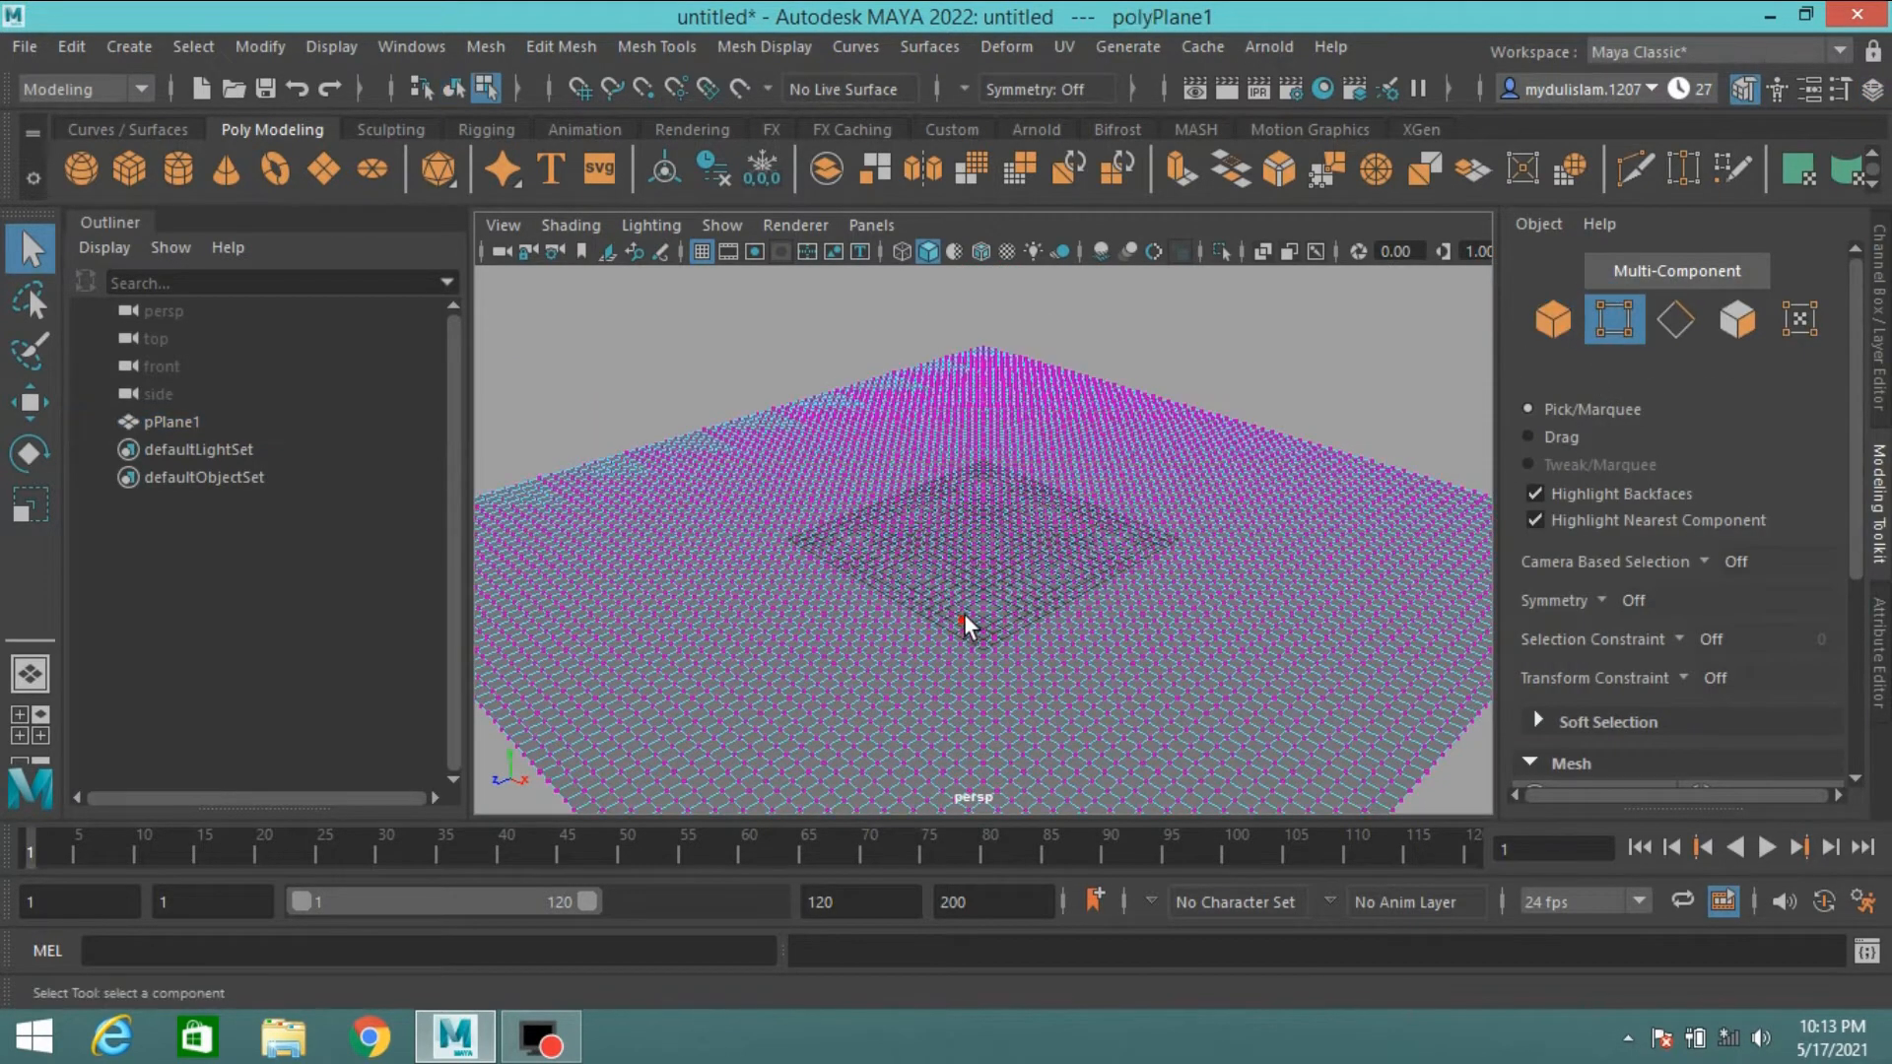
left_click_drag(964, 621, 1033, 632, "alt")
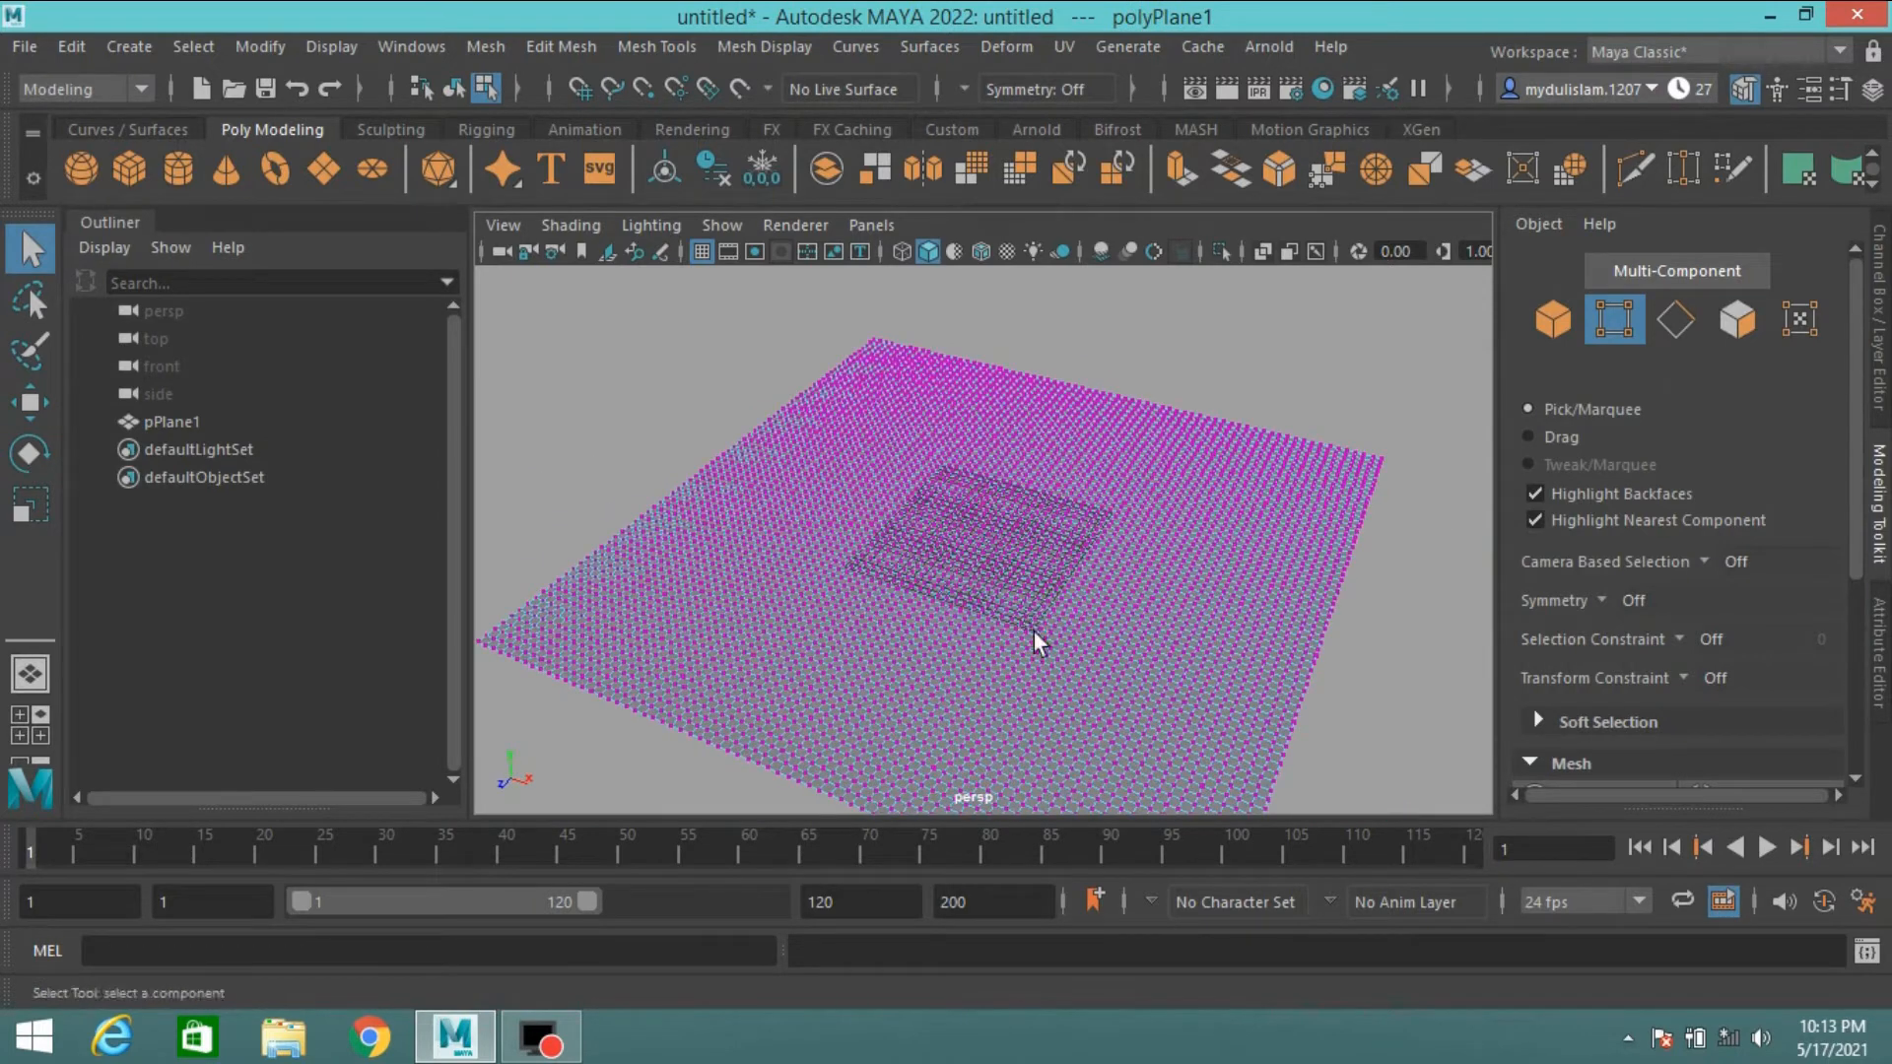
key("b")
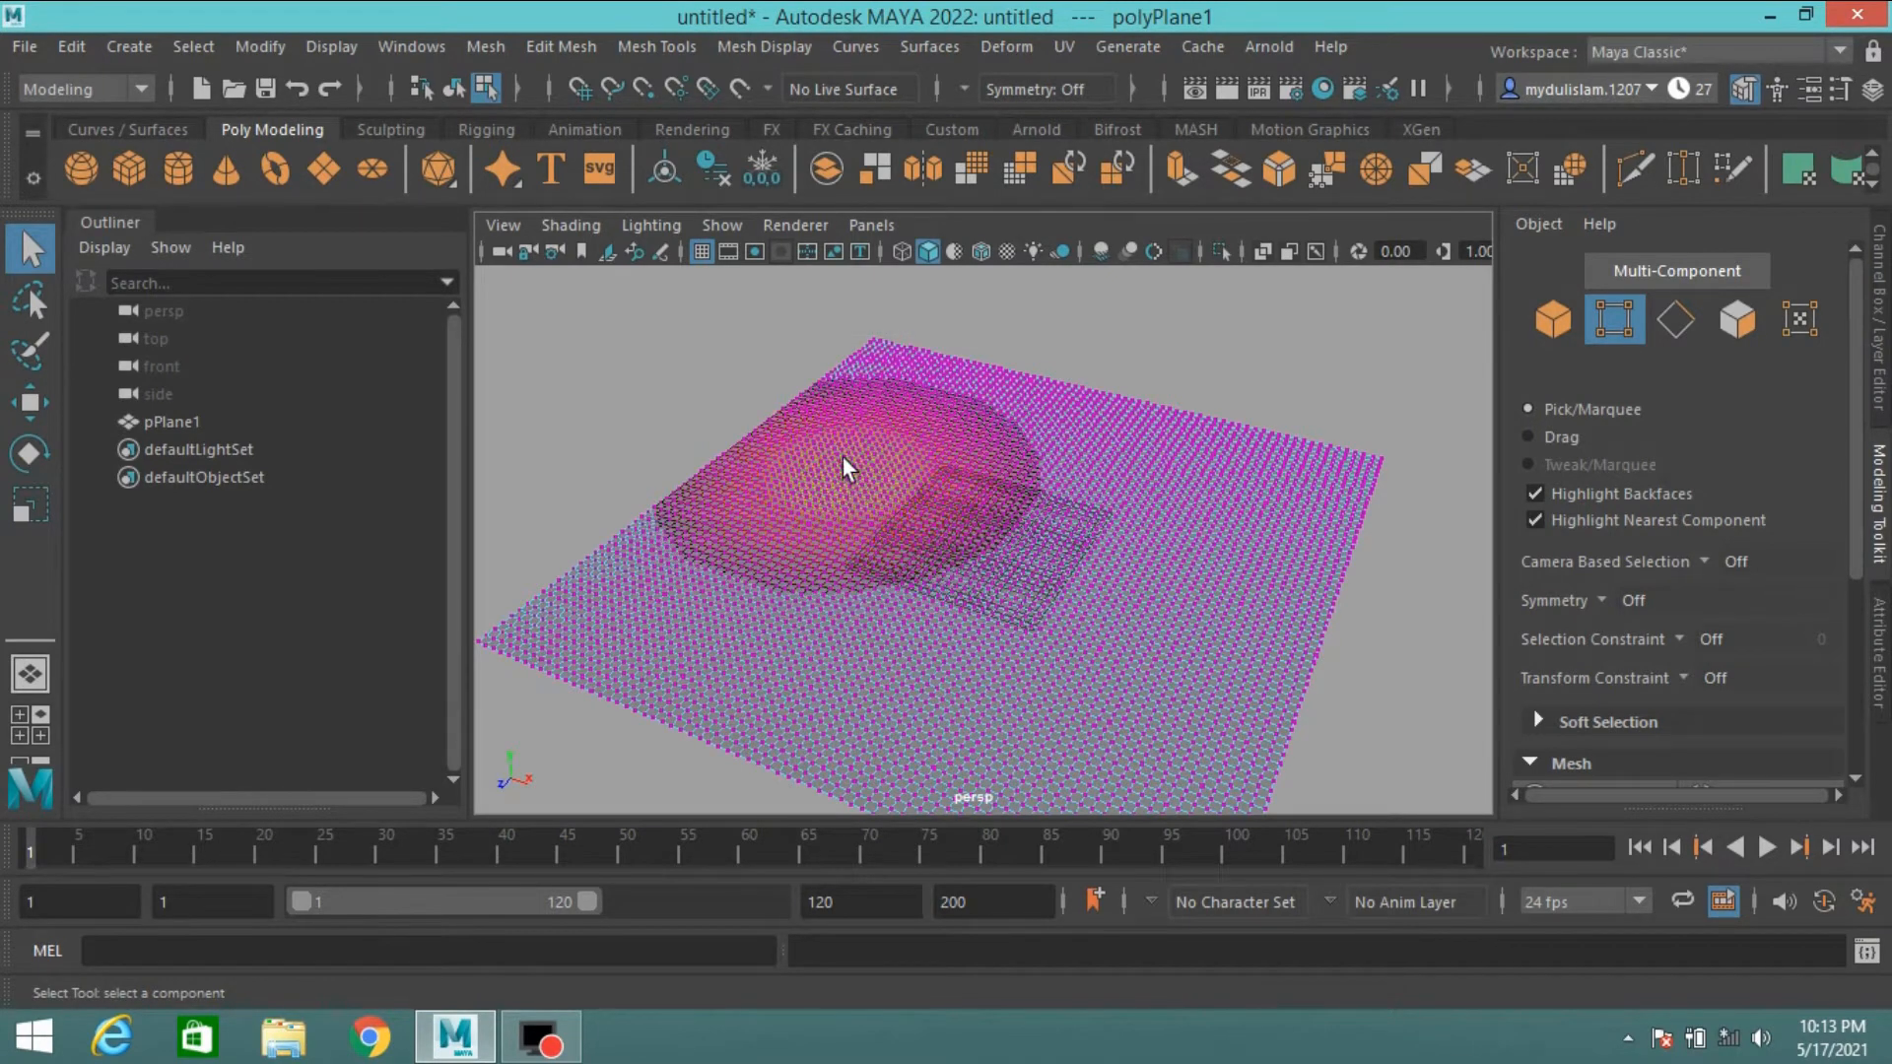
- Select a rectangular block of vertices near the plane's far left corner
left_click_drag(842, 446, 871, 581)
middle_click_drag(871, 572, 954, 593, "alt")
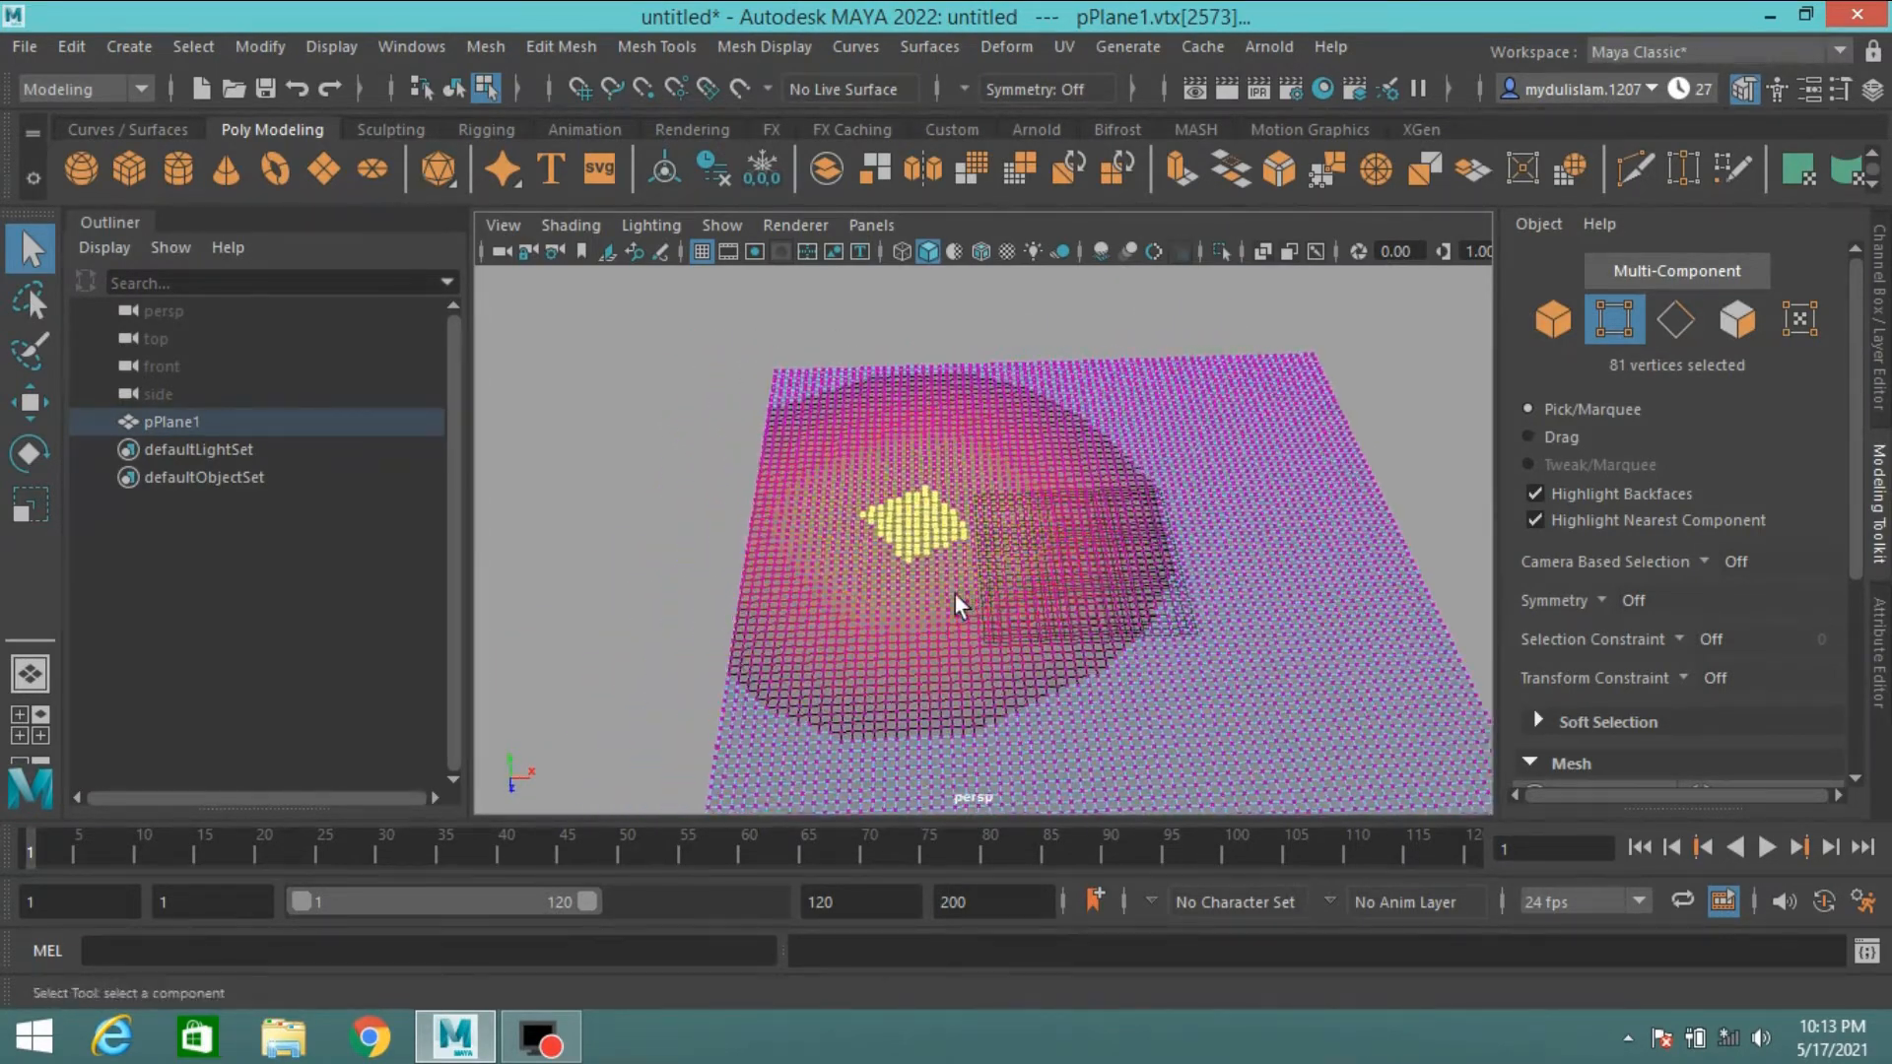
left_click_drag(954, 593, 943, 599, "alt")
scroll(943, 599, "up", 2)
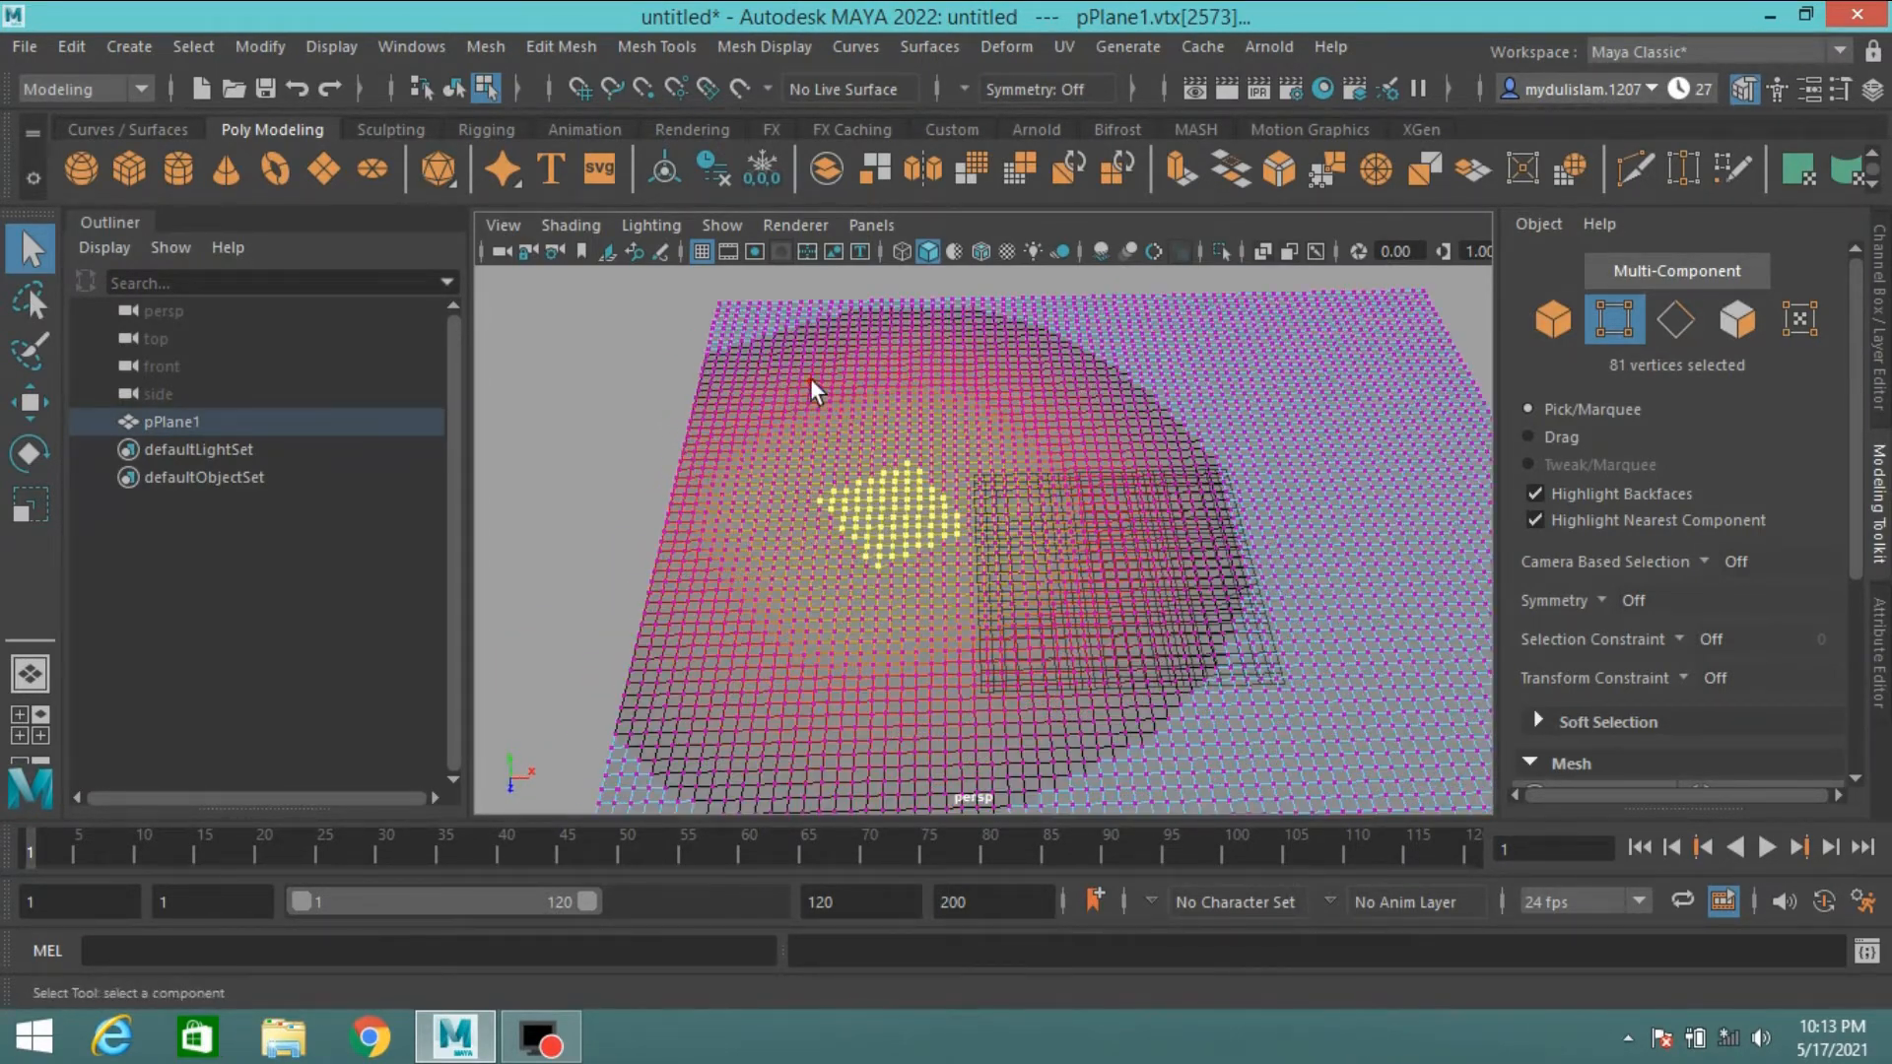
left_click_drag(980, 458, 986, 459)
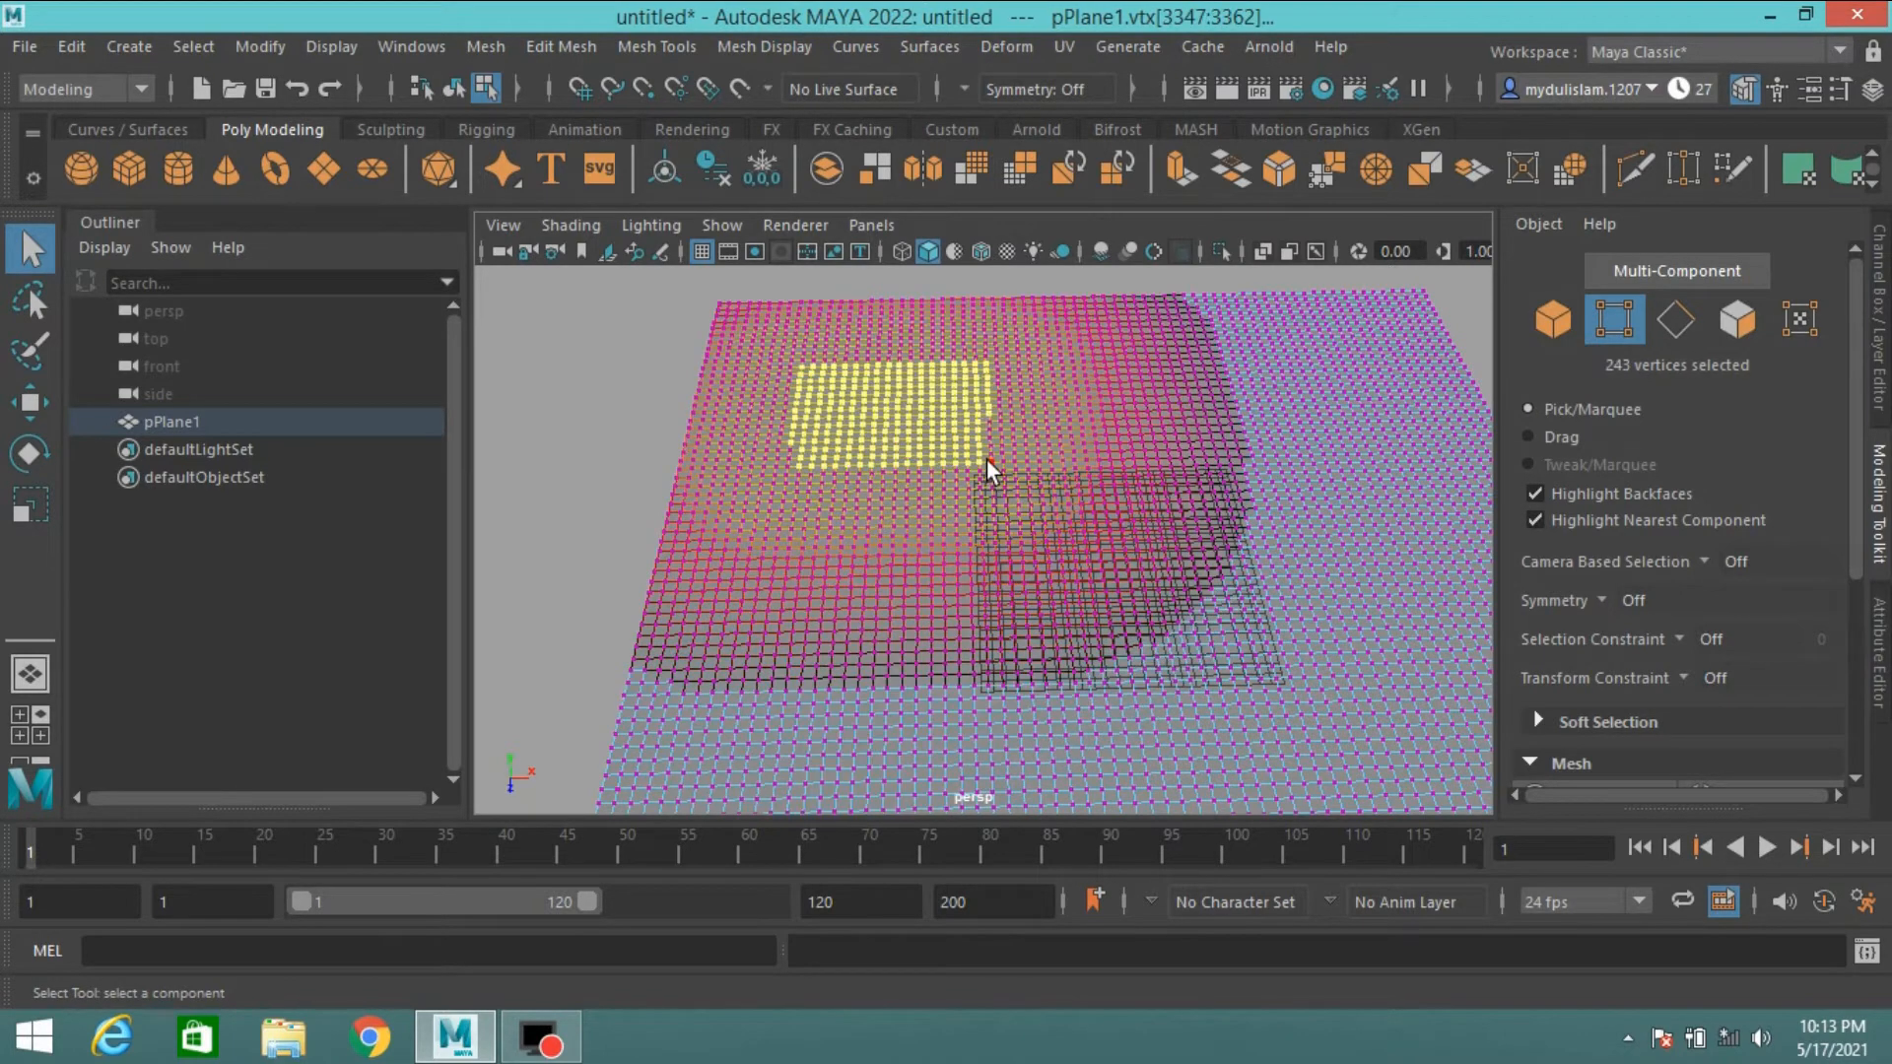
- Set the soft selection falloff radius to about 26.46 and raise the selected vertices along Y into a broad hill
left_click(28, 407)
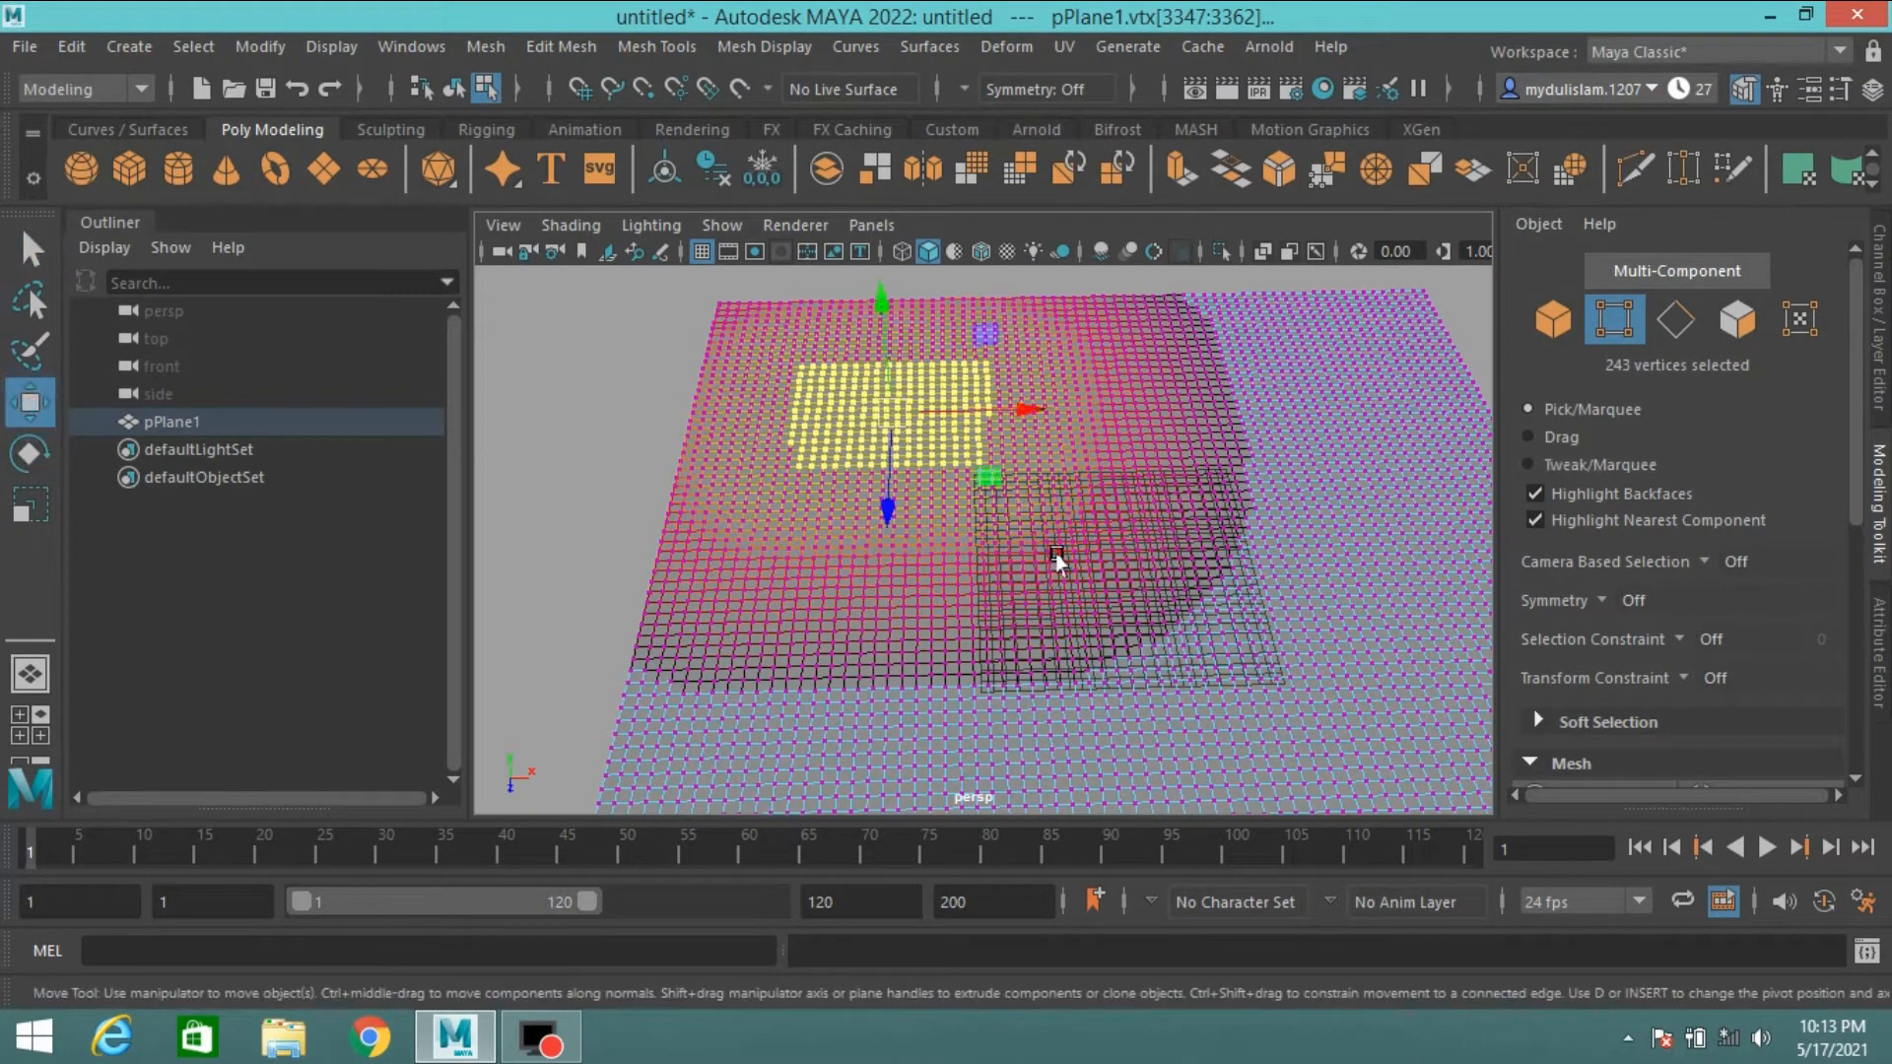
scroll(1050, 549, "down", 2)
left_click_drag(1038, 571, 1021, 542, "alt")
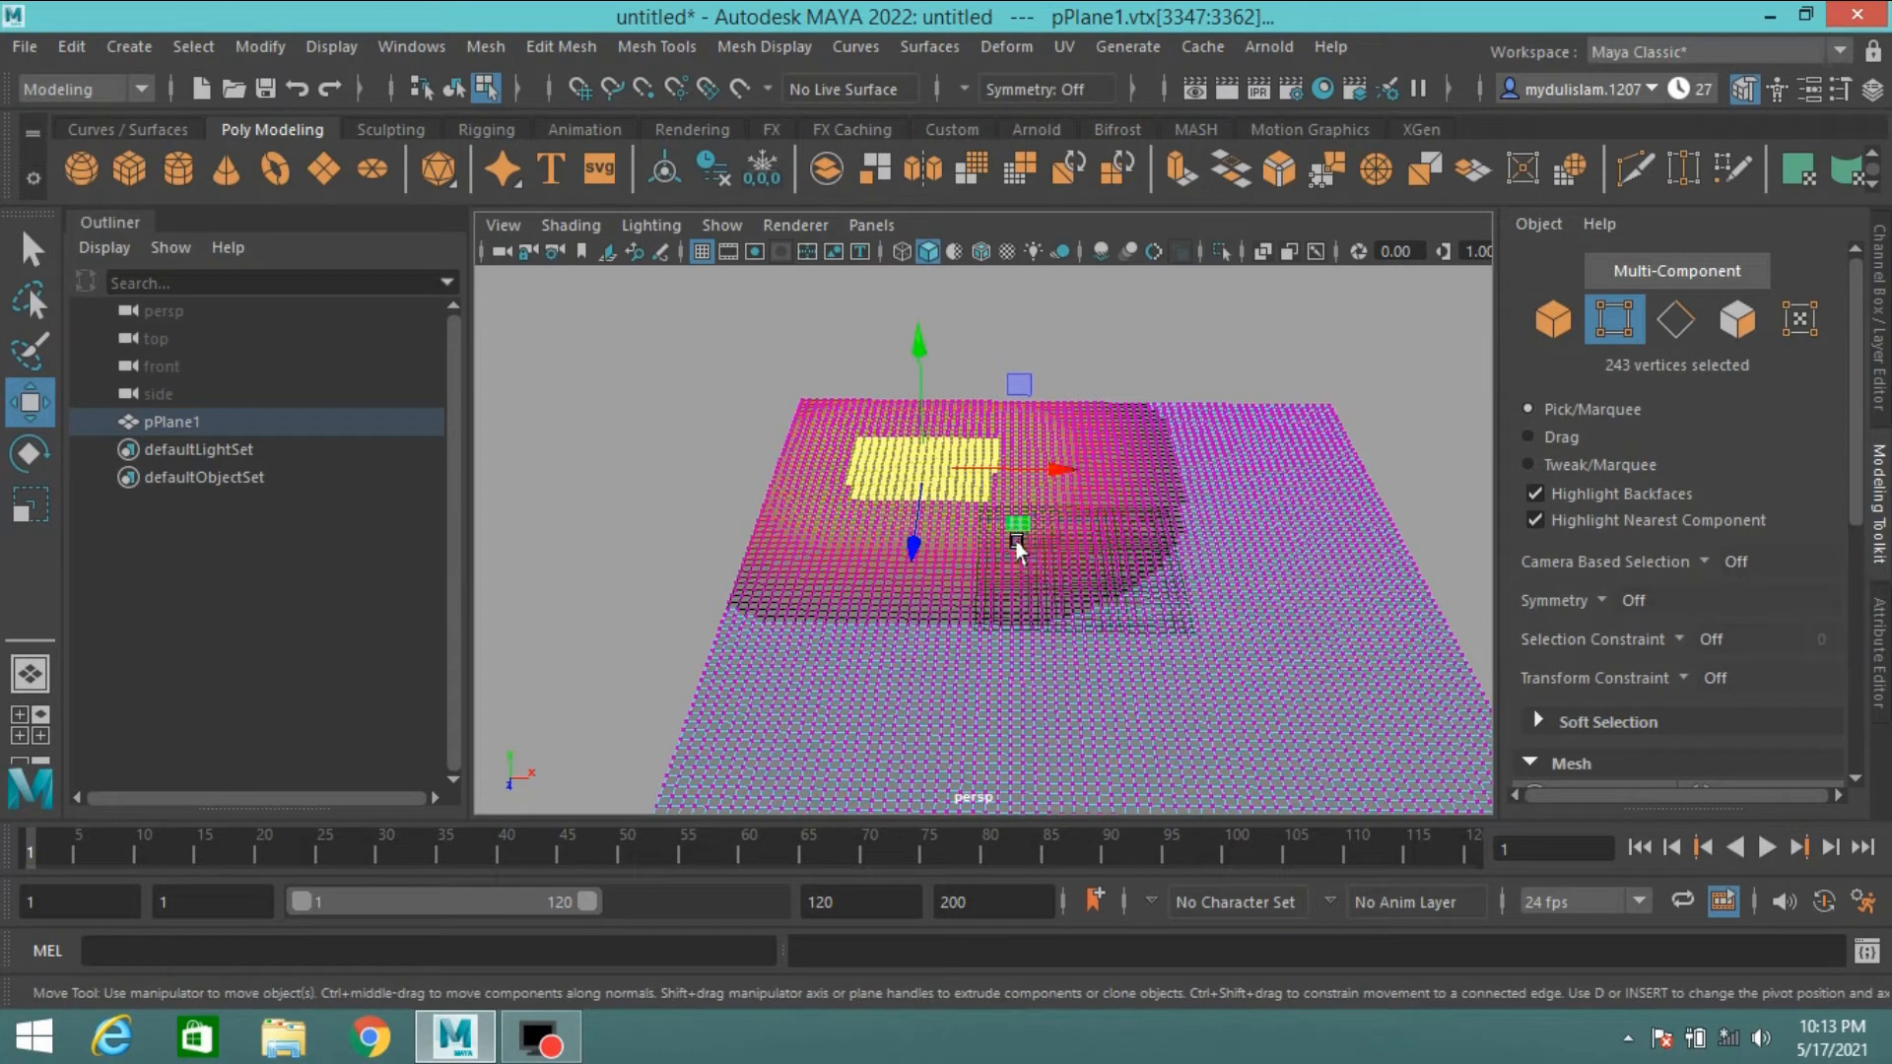
left_click_drag(954, 483, 981, 602)
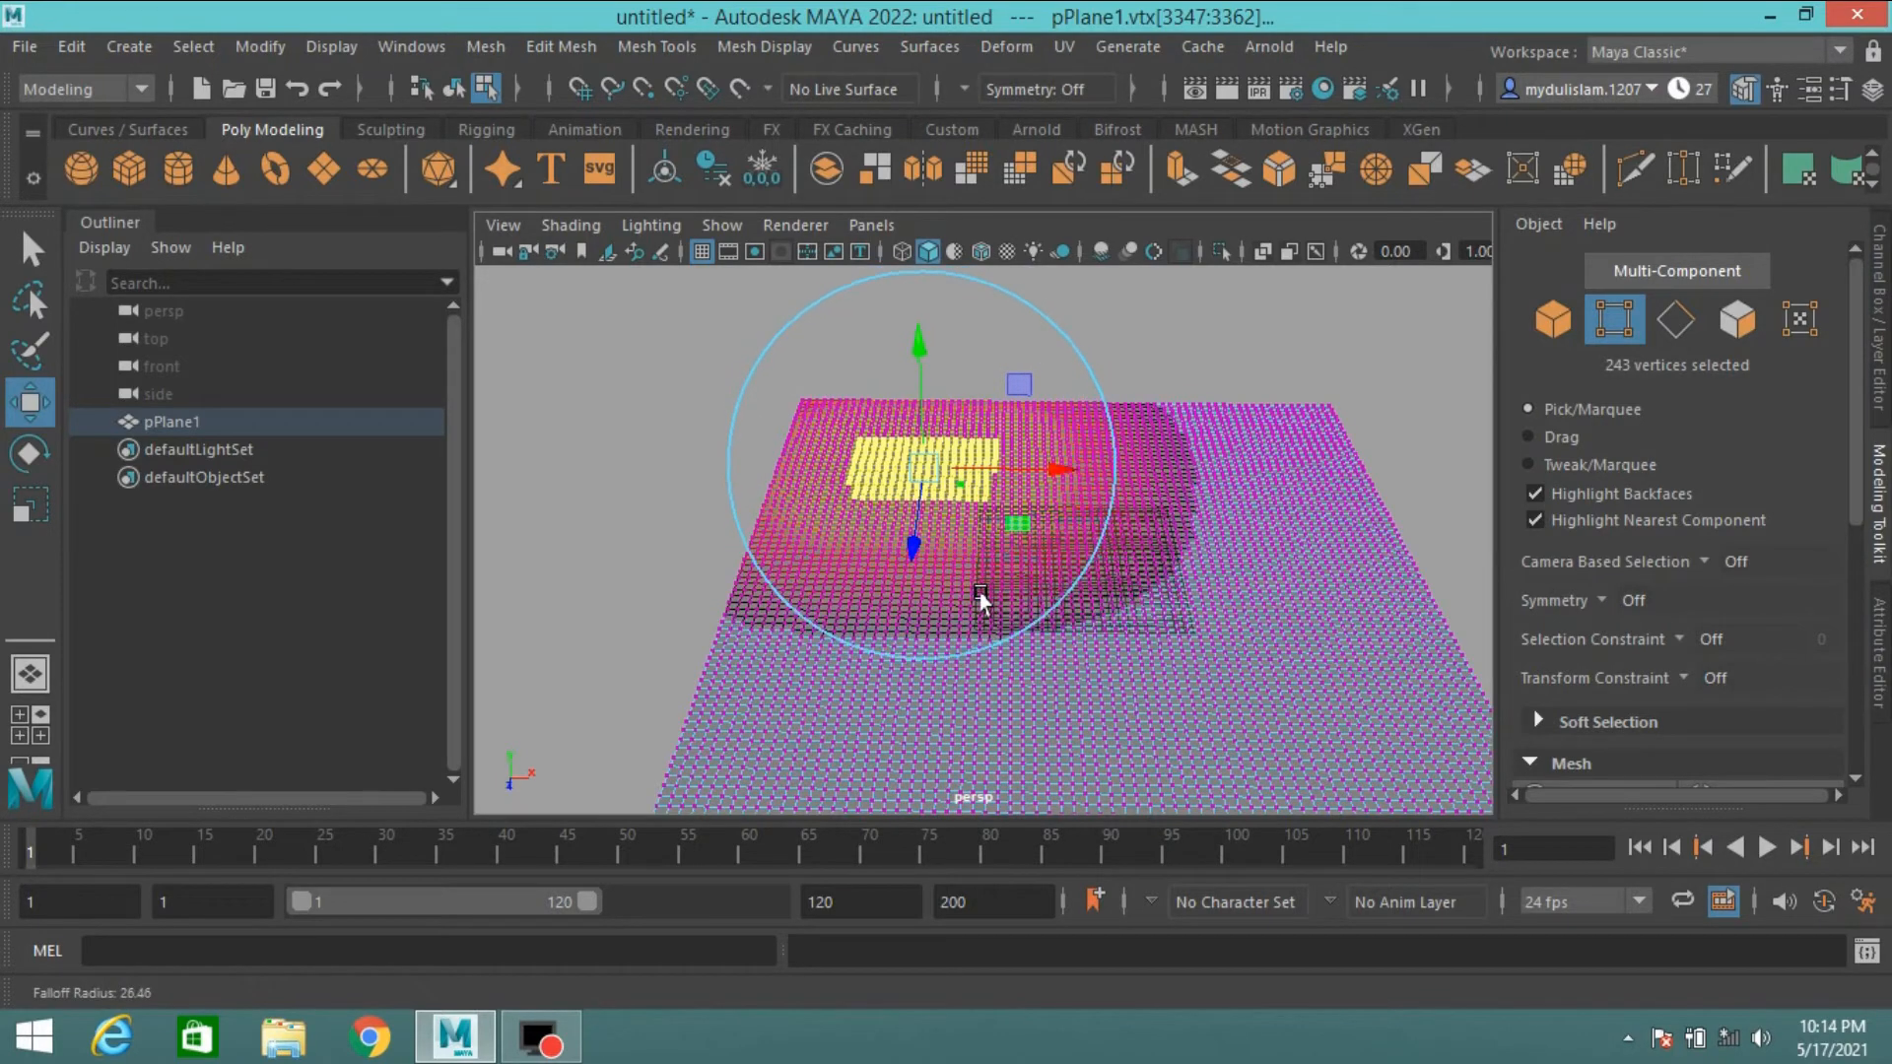
left_click_drag(914, 374, 901, 250)
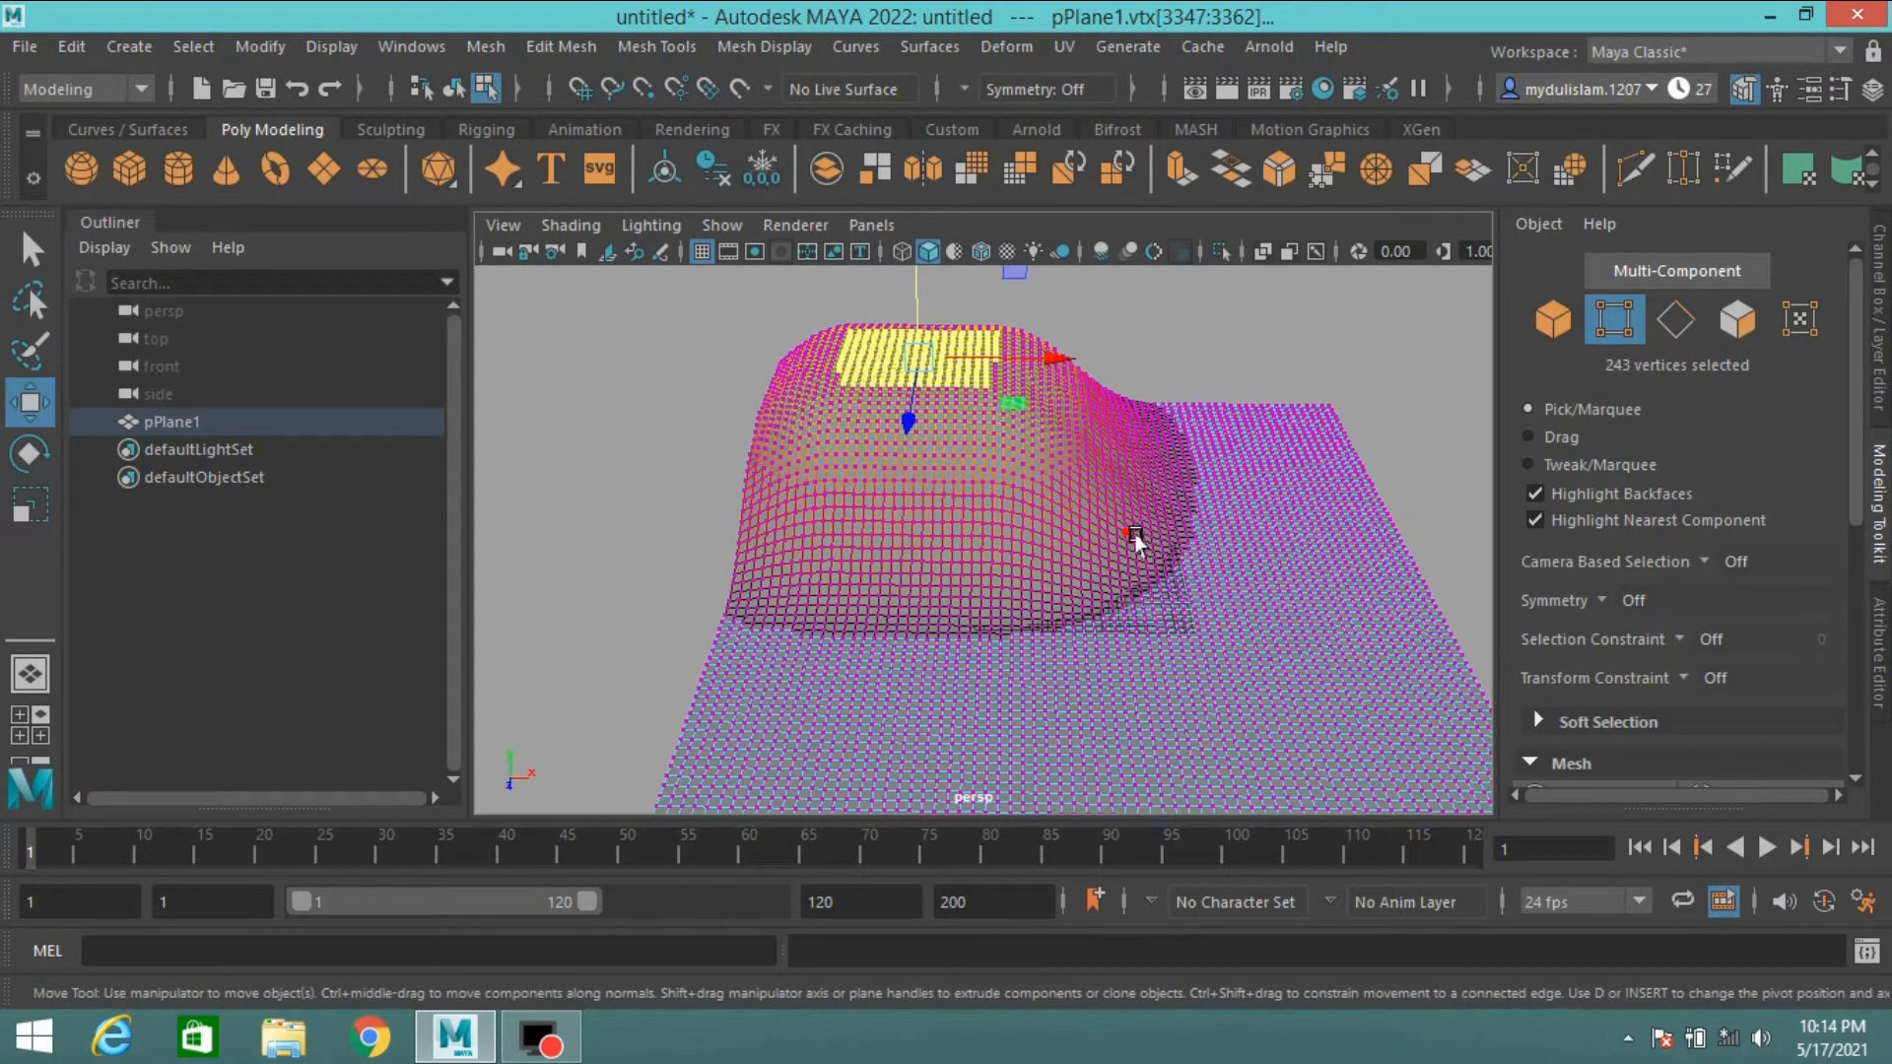
- Select a small patch of vertices on the hill's rear slope and raise it along Y into a higher peak
left_click_drag(1241, 577, 1028, 611, "alt")
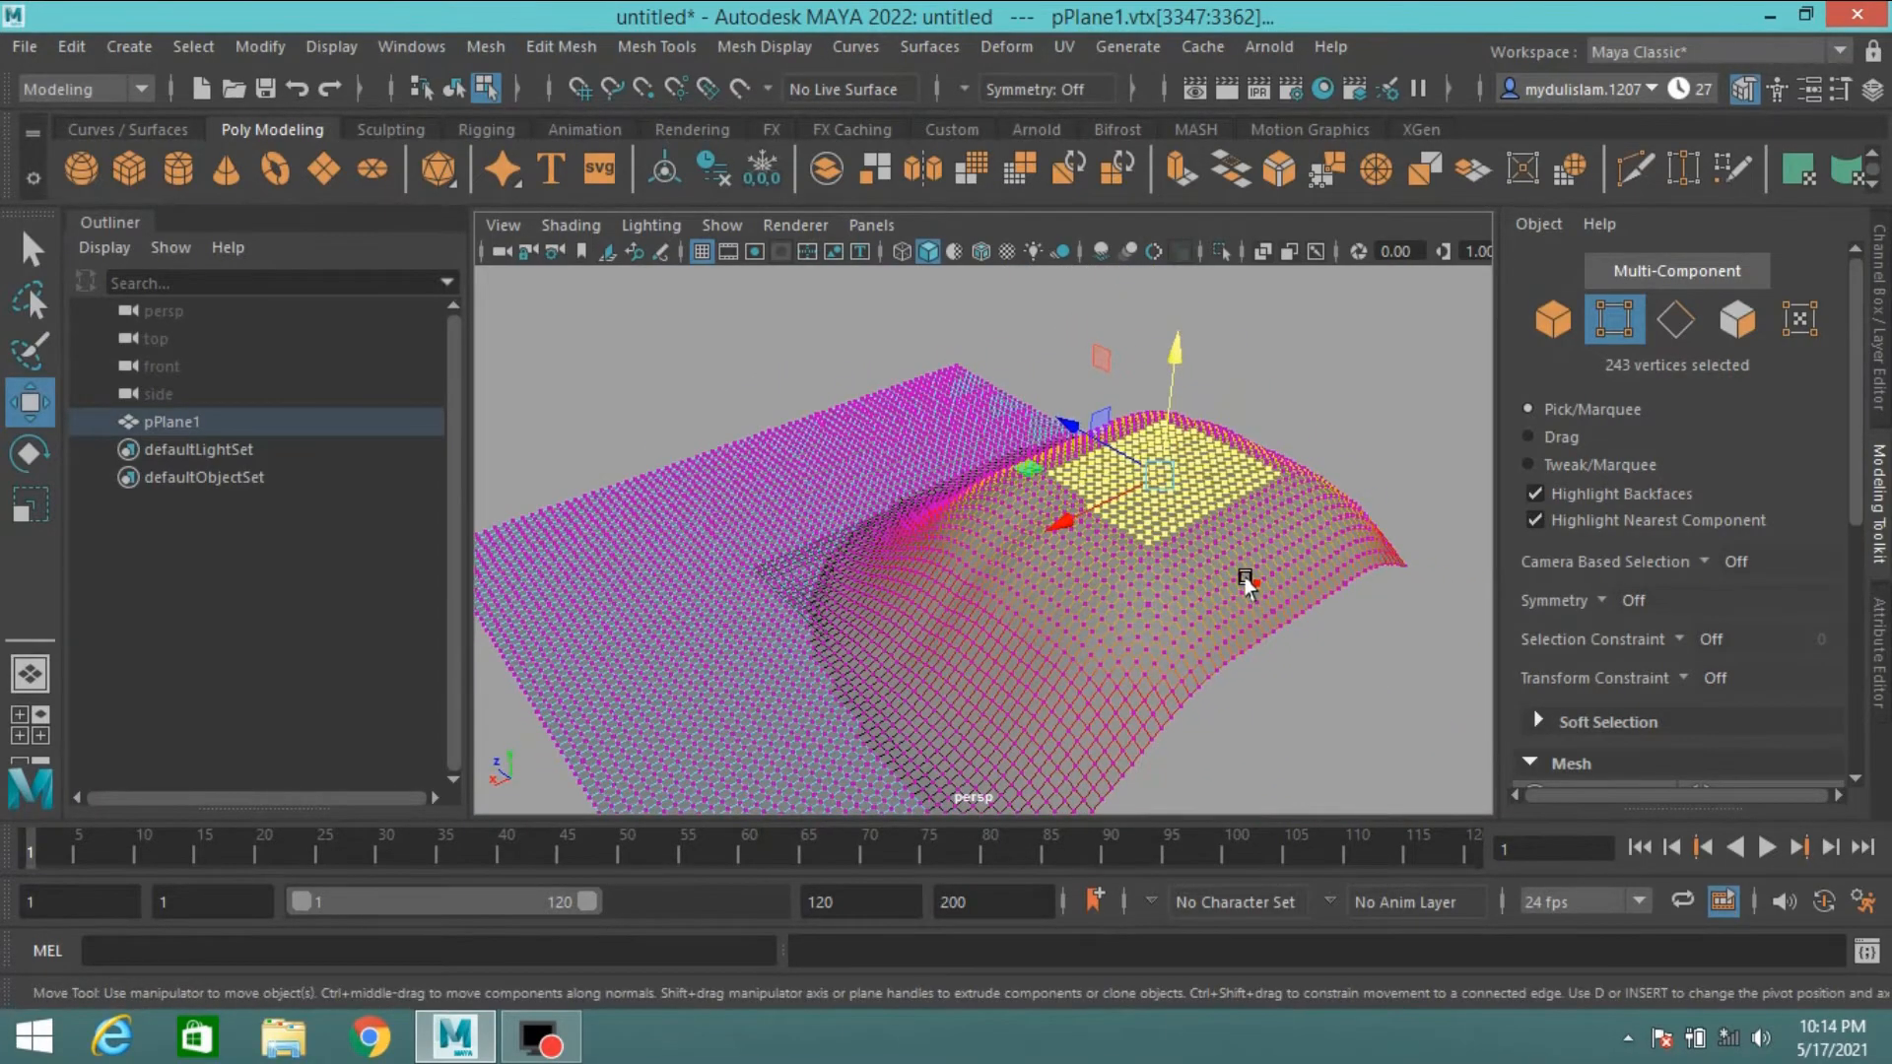
left_click_drag(1254, 581, 1289, 619)
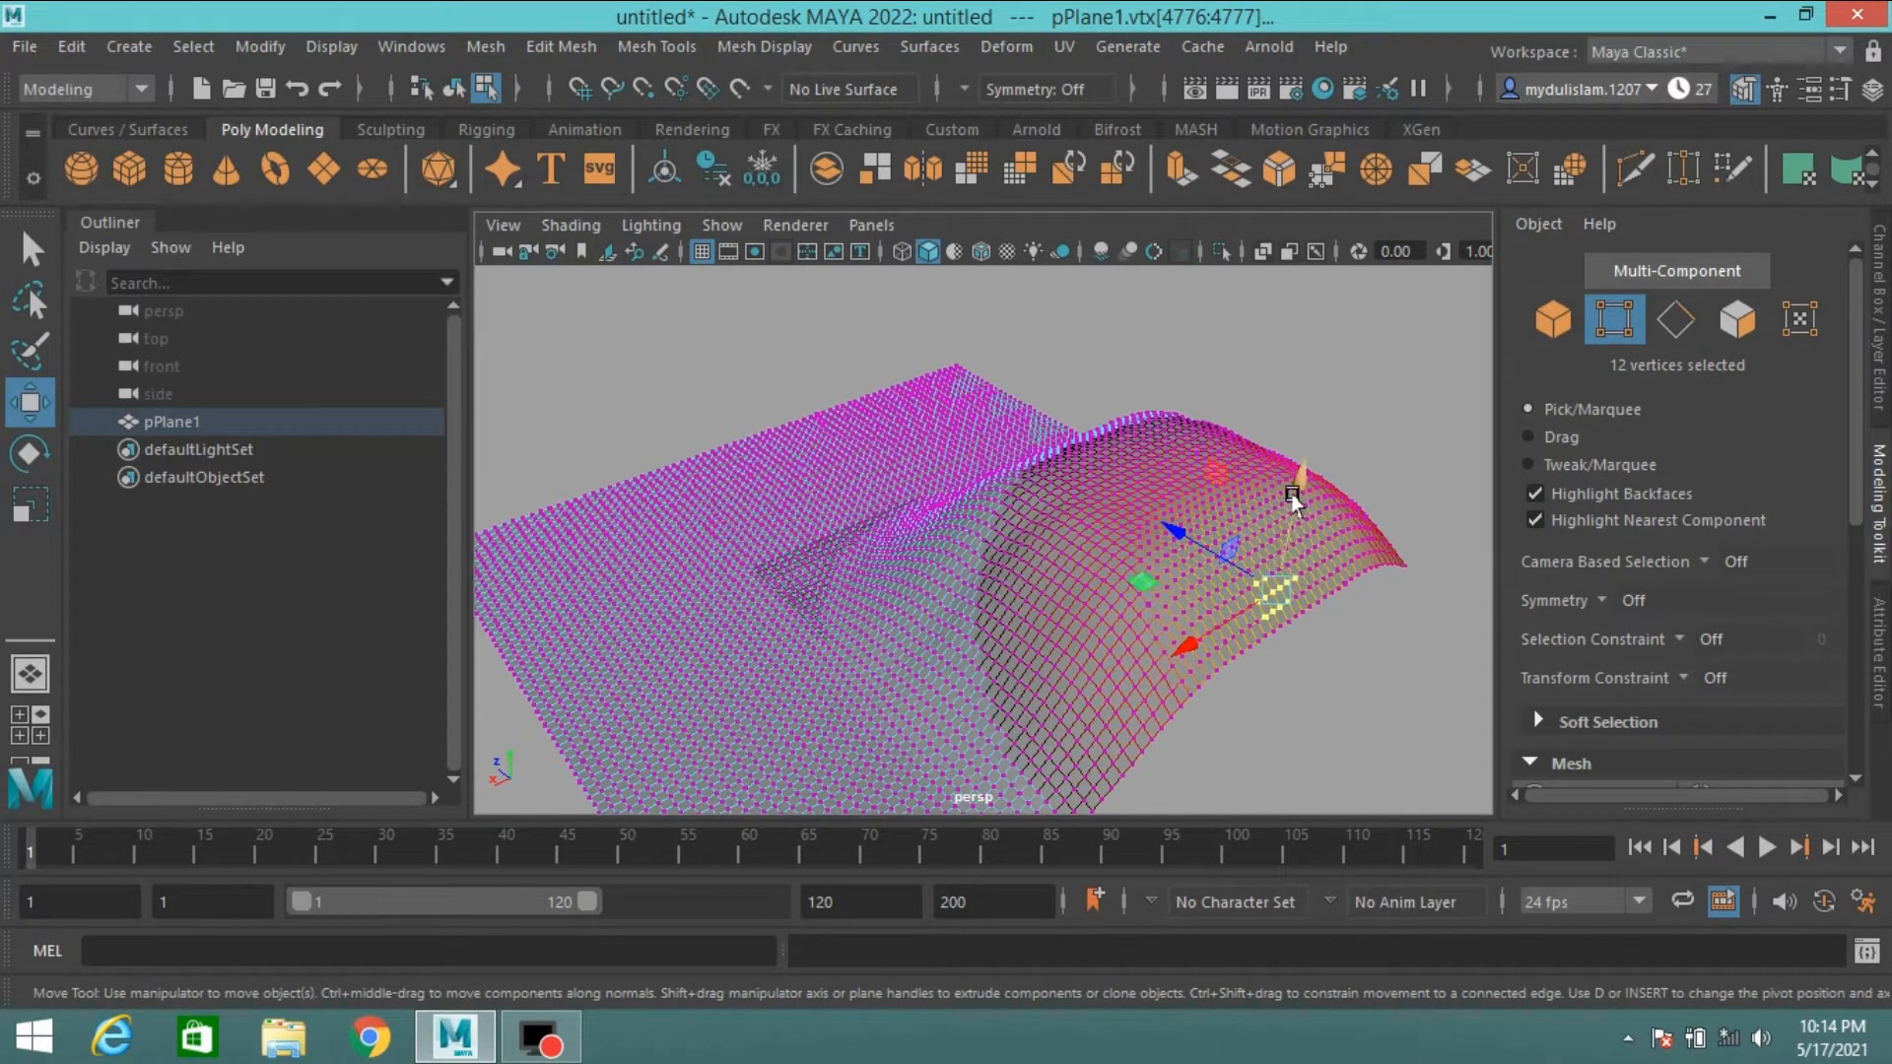
left_click_drag(1293, 486, 1298, 367)
left_click_drag(1028, 523, 1232, 532, "alt")
- Return to object mode, duplicate the terrain plane and rename the original "surface"
left_click(1546, 333)
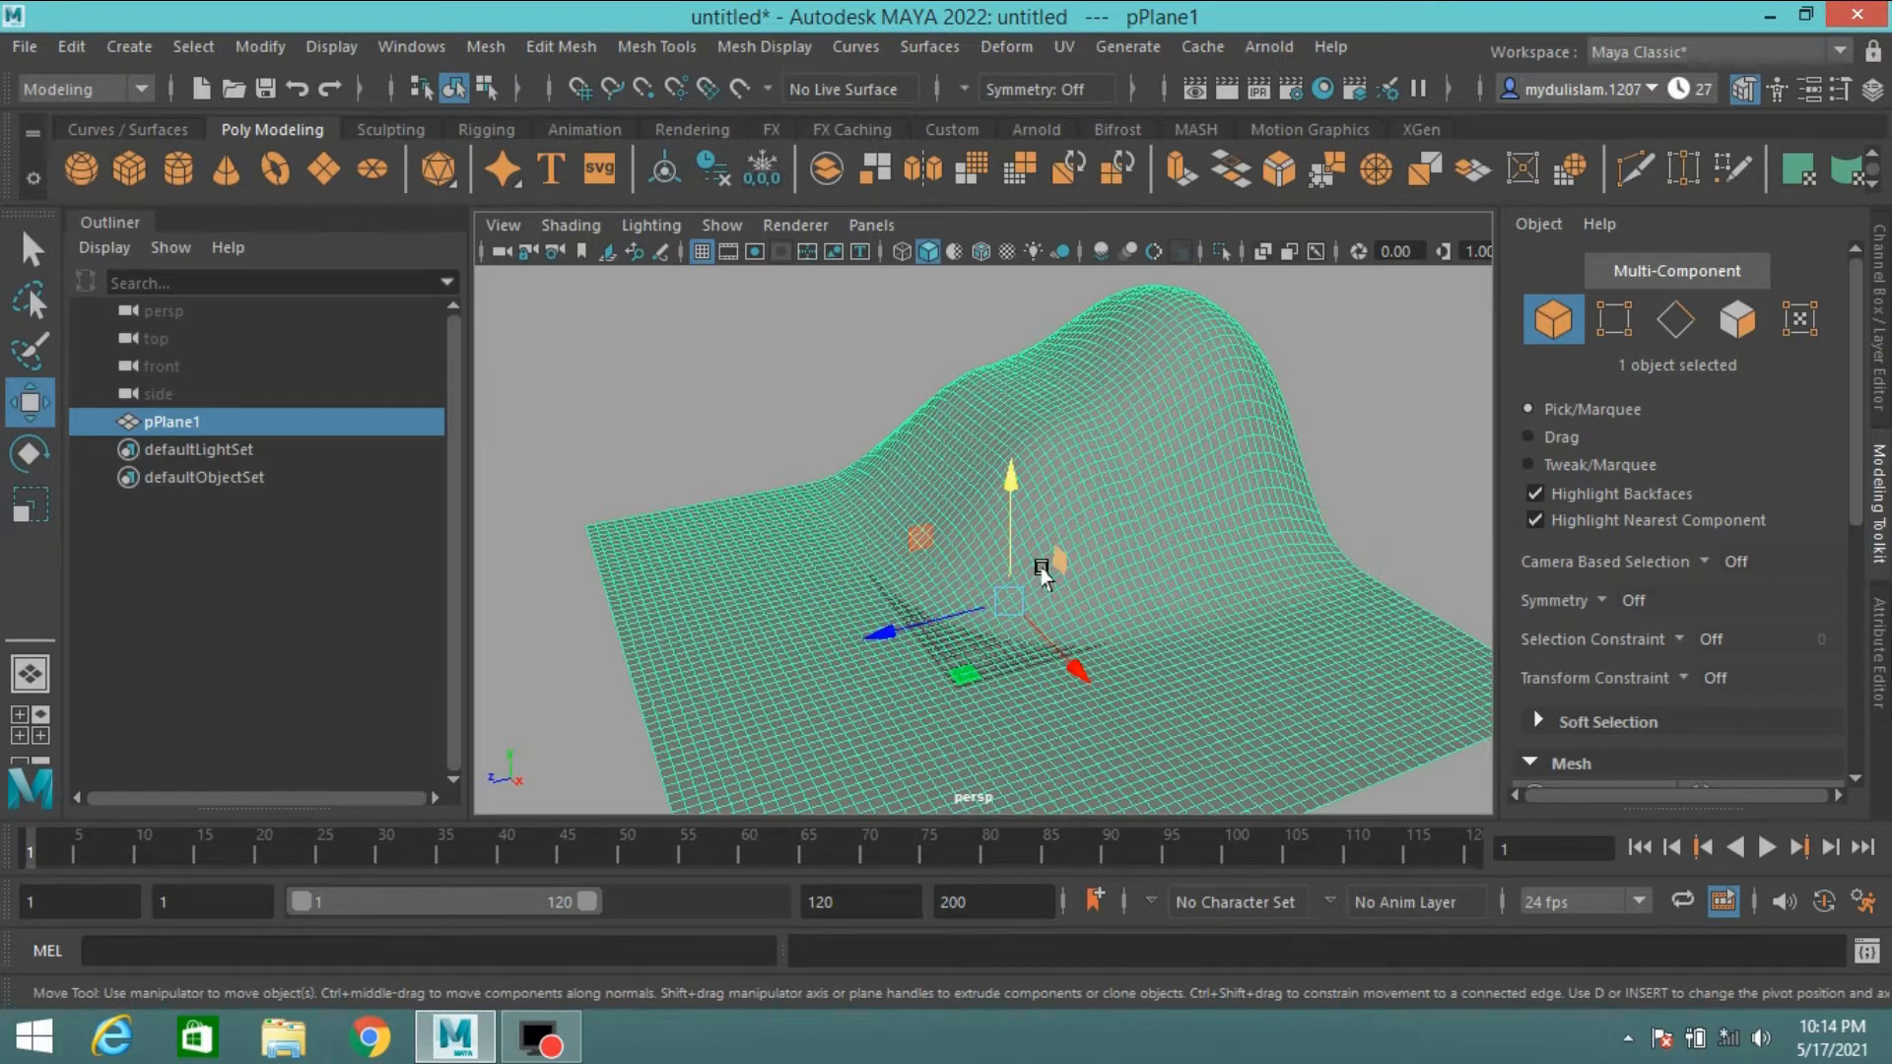
key("ctrl+d")
left_click(162, 422)
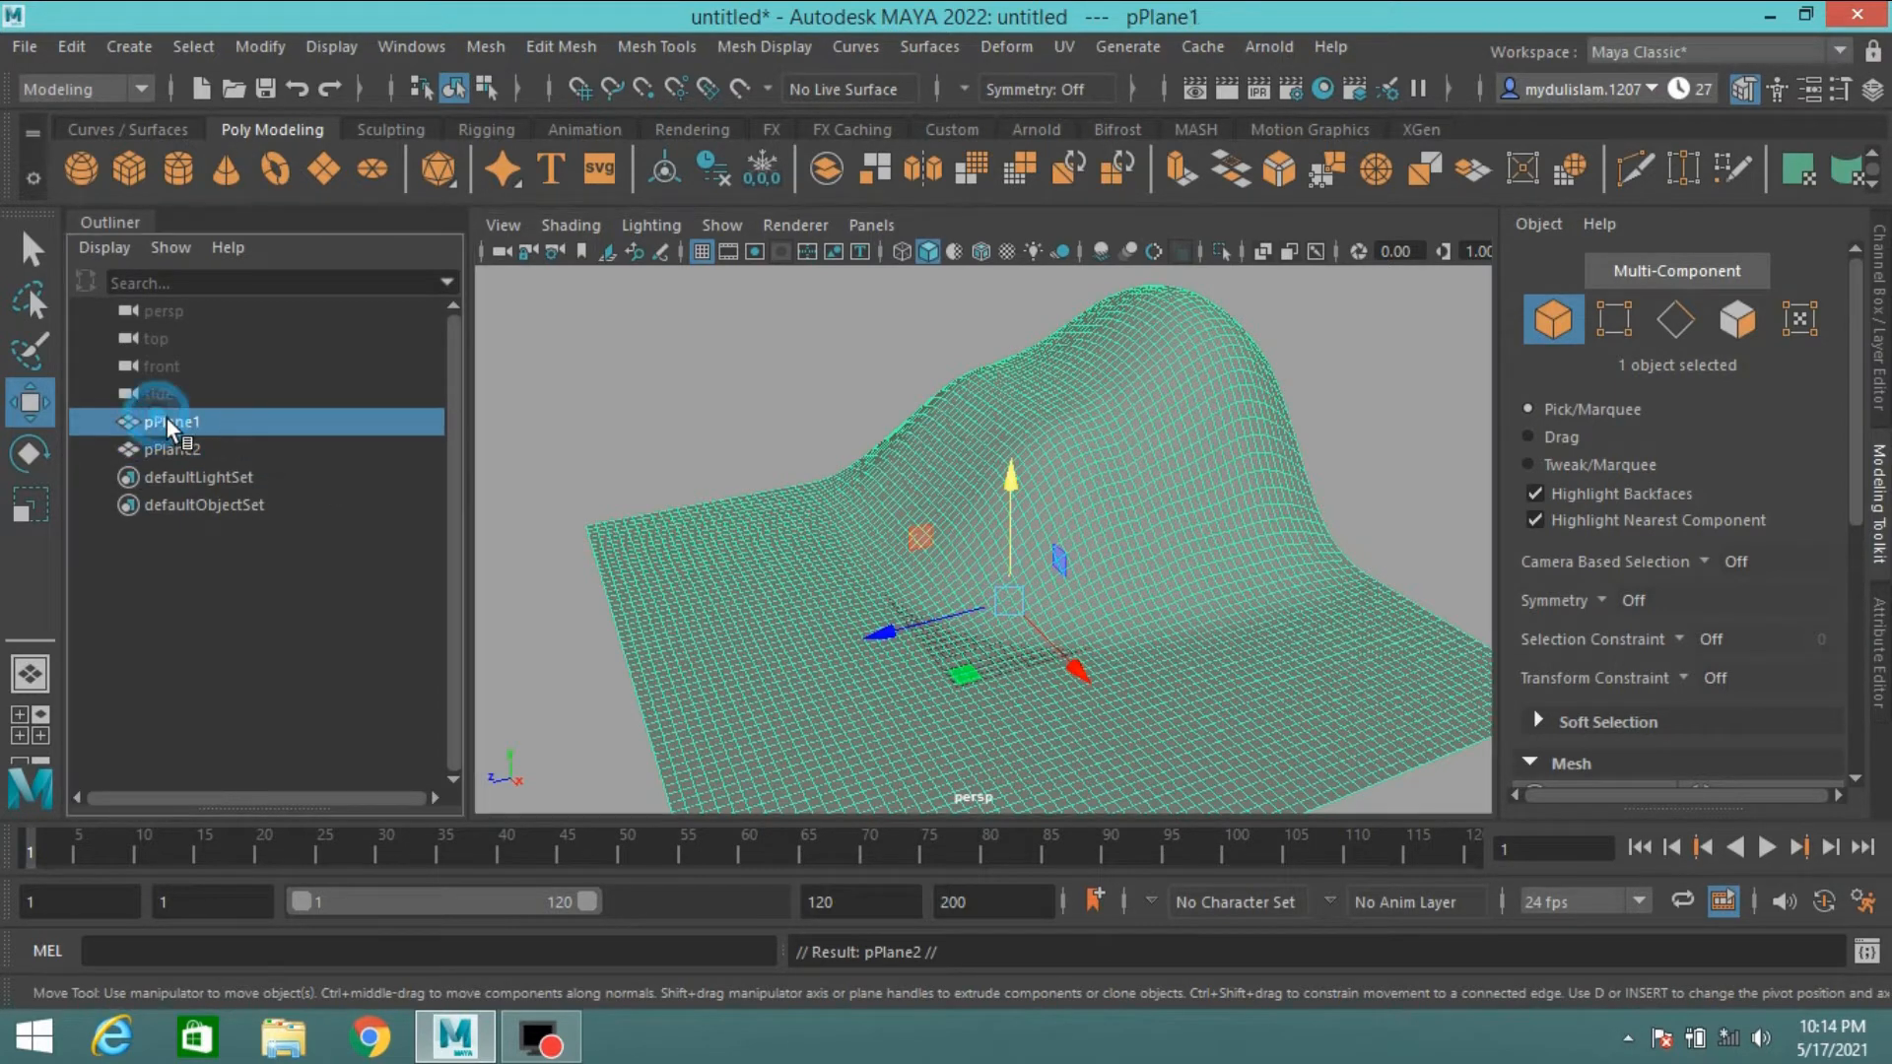
double_click(170, 419)
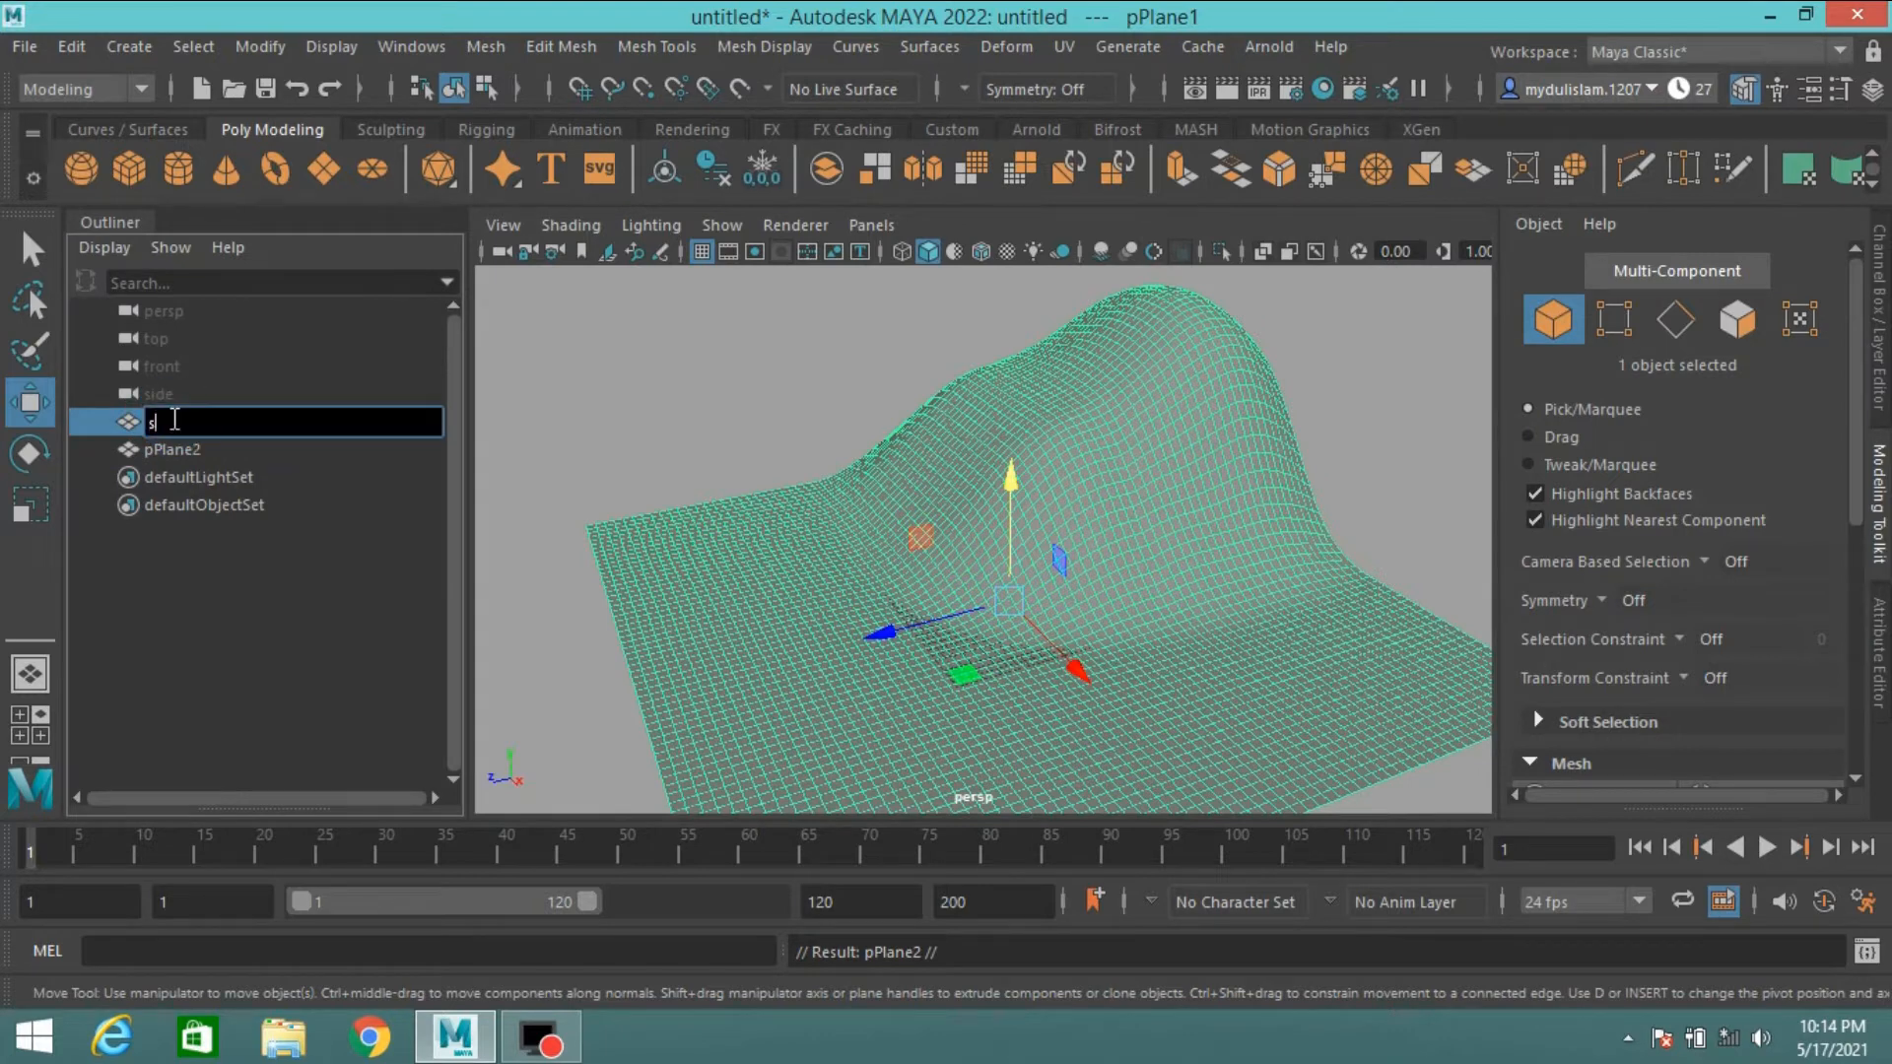
key("Return")
- Rename the duplicated plane "water" and hide it
double_click(160, 446)
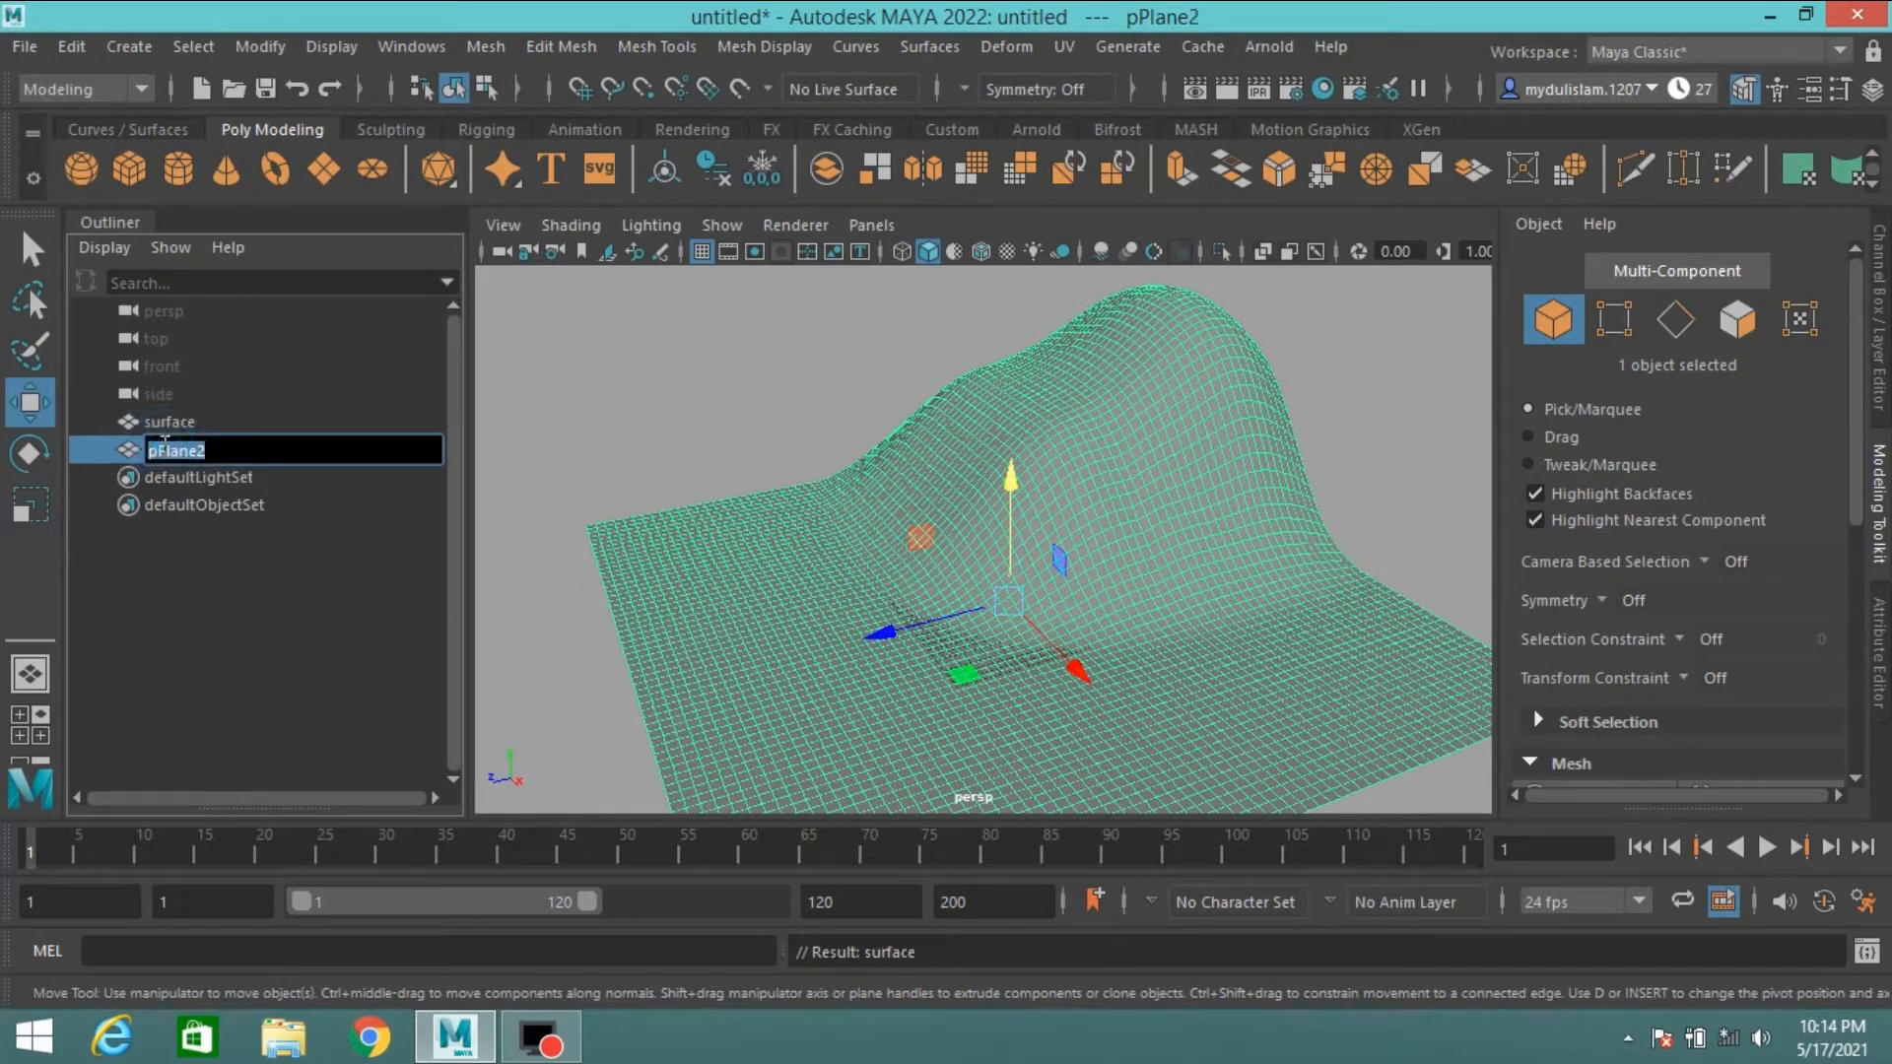
type("water")
key("Return")
key("h")
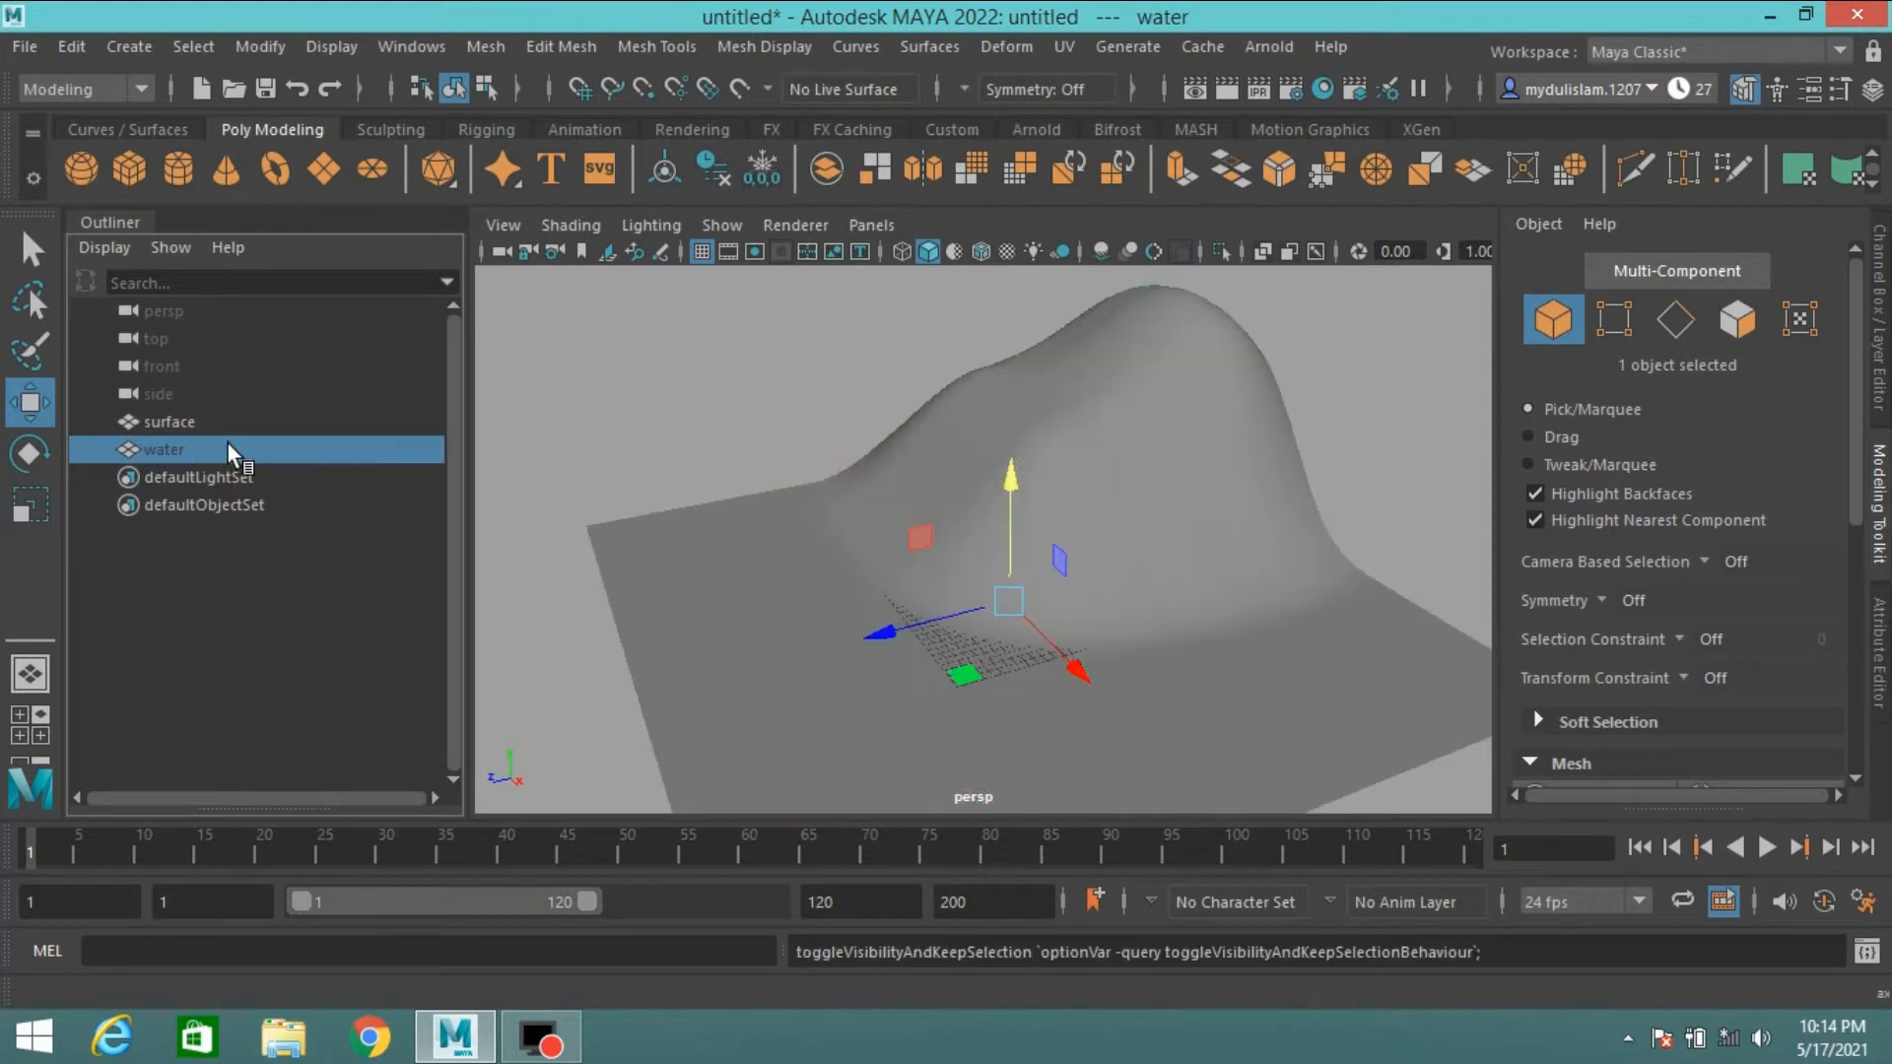
- Select the surface mesh and activate the Sculpt Tool on it
left_click(182, 422)
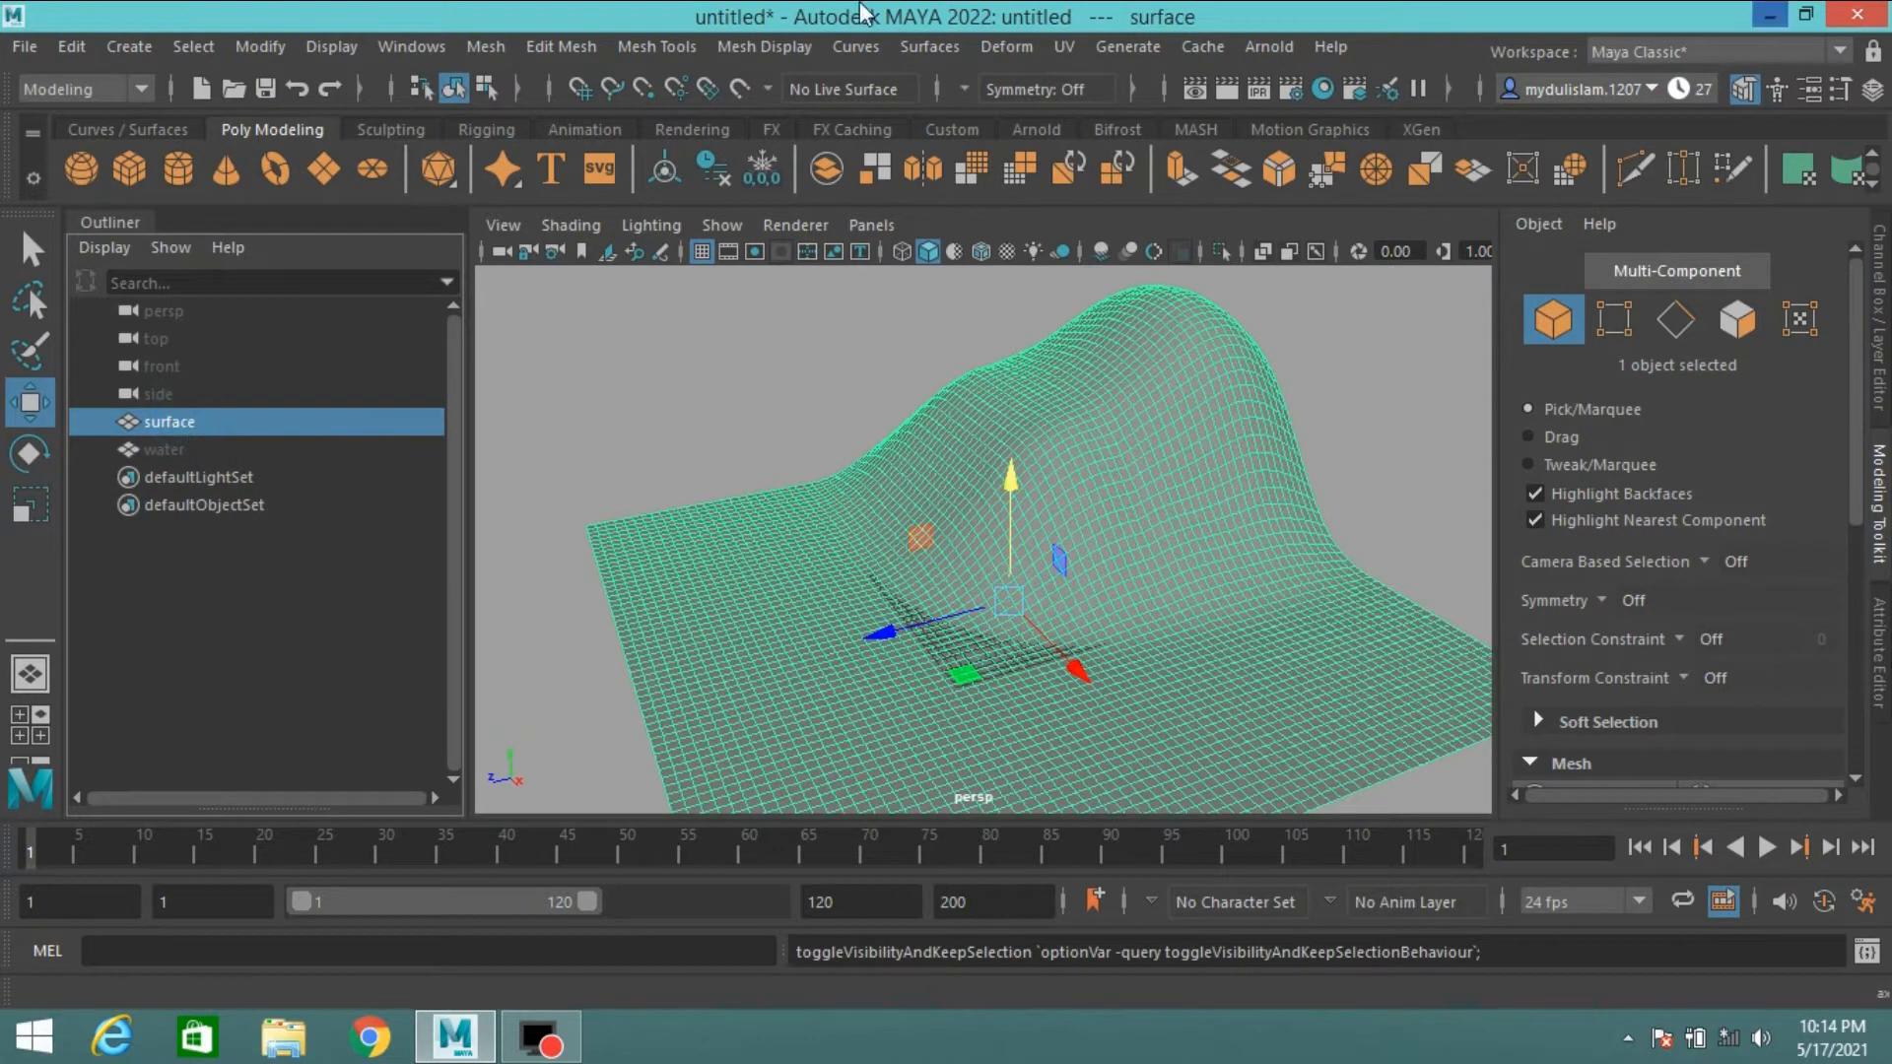
left_click(641, 49)
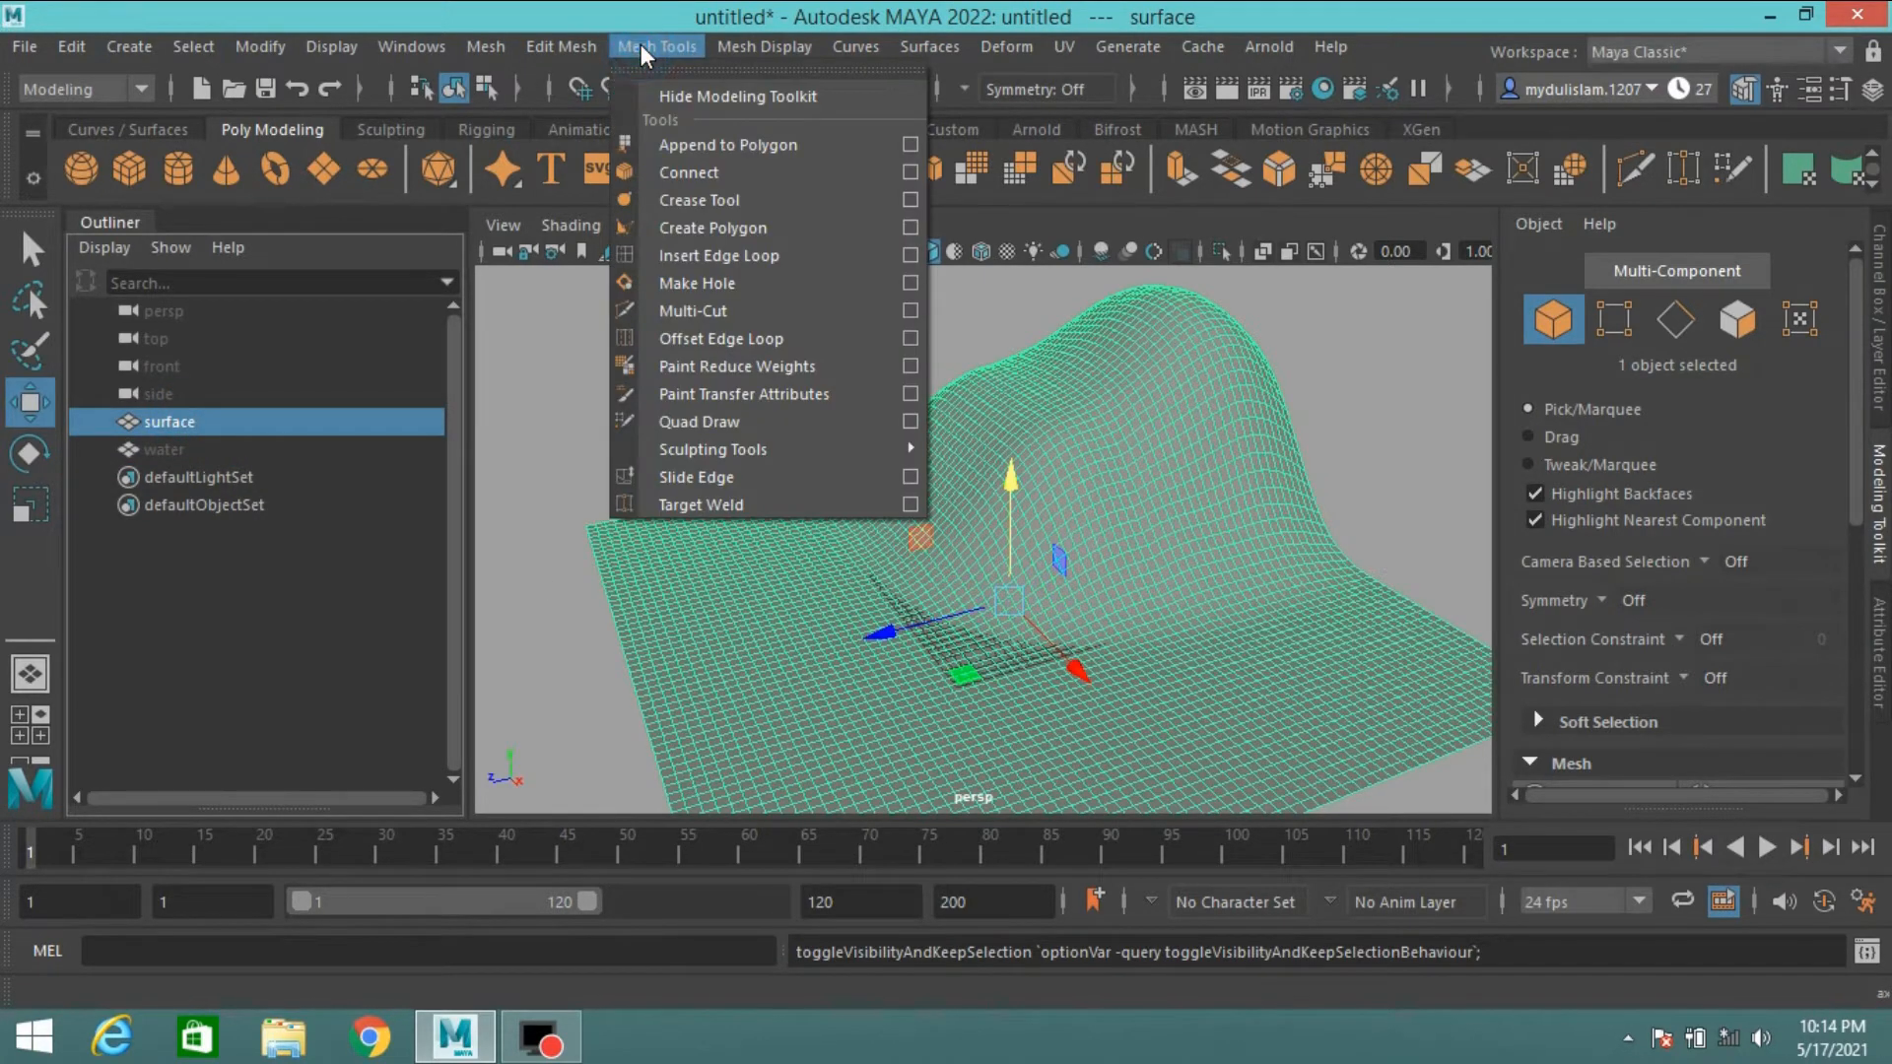
mouse_move(718, 451)
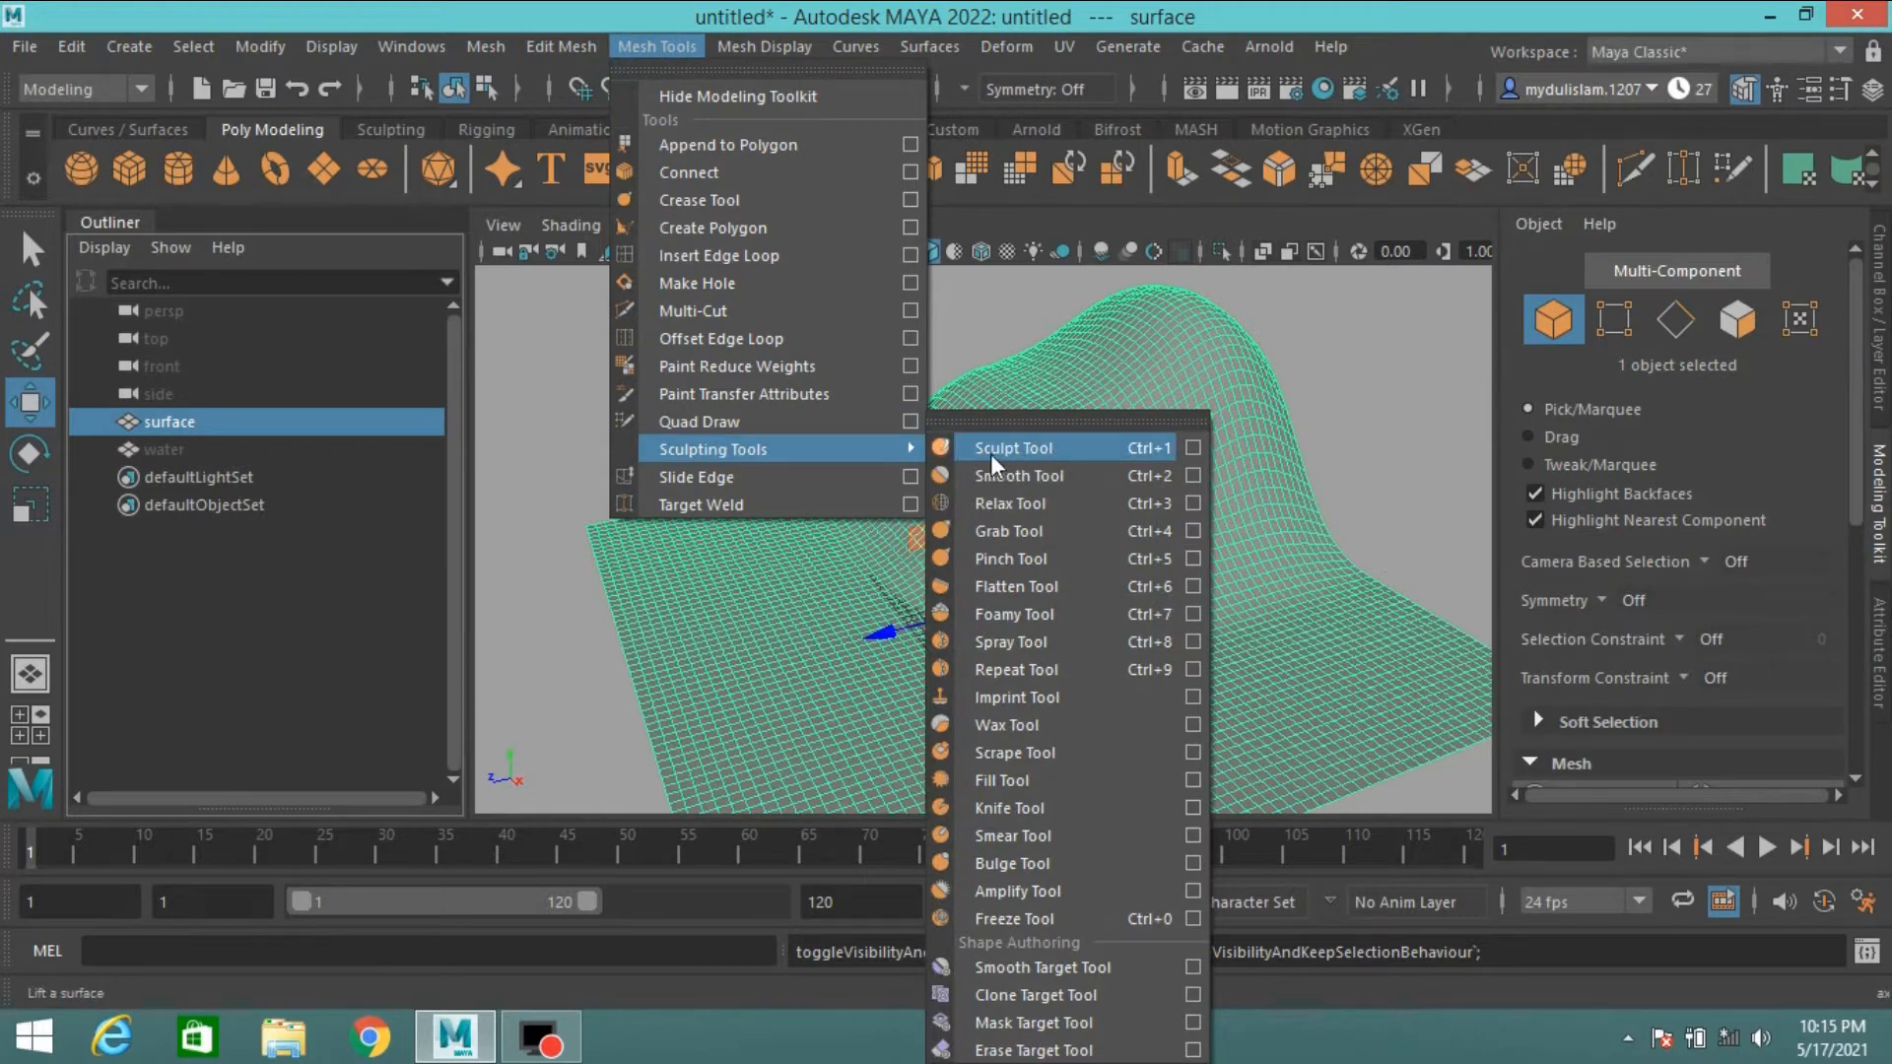
left_click(1091, 449)
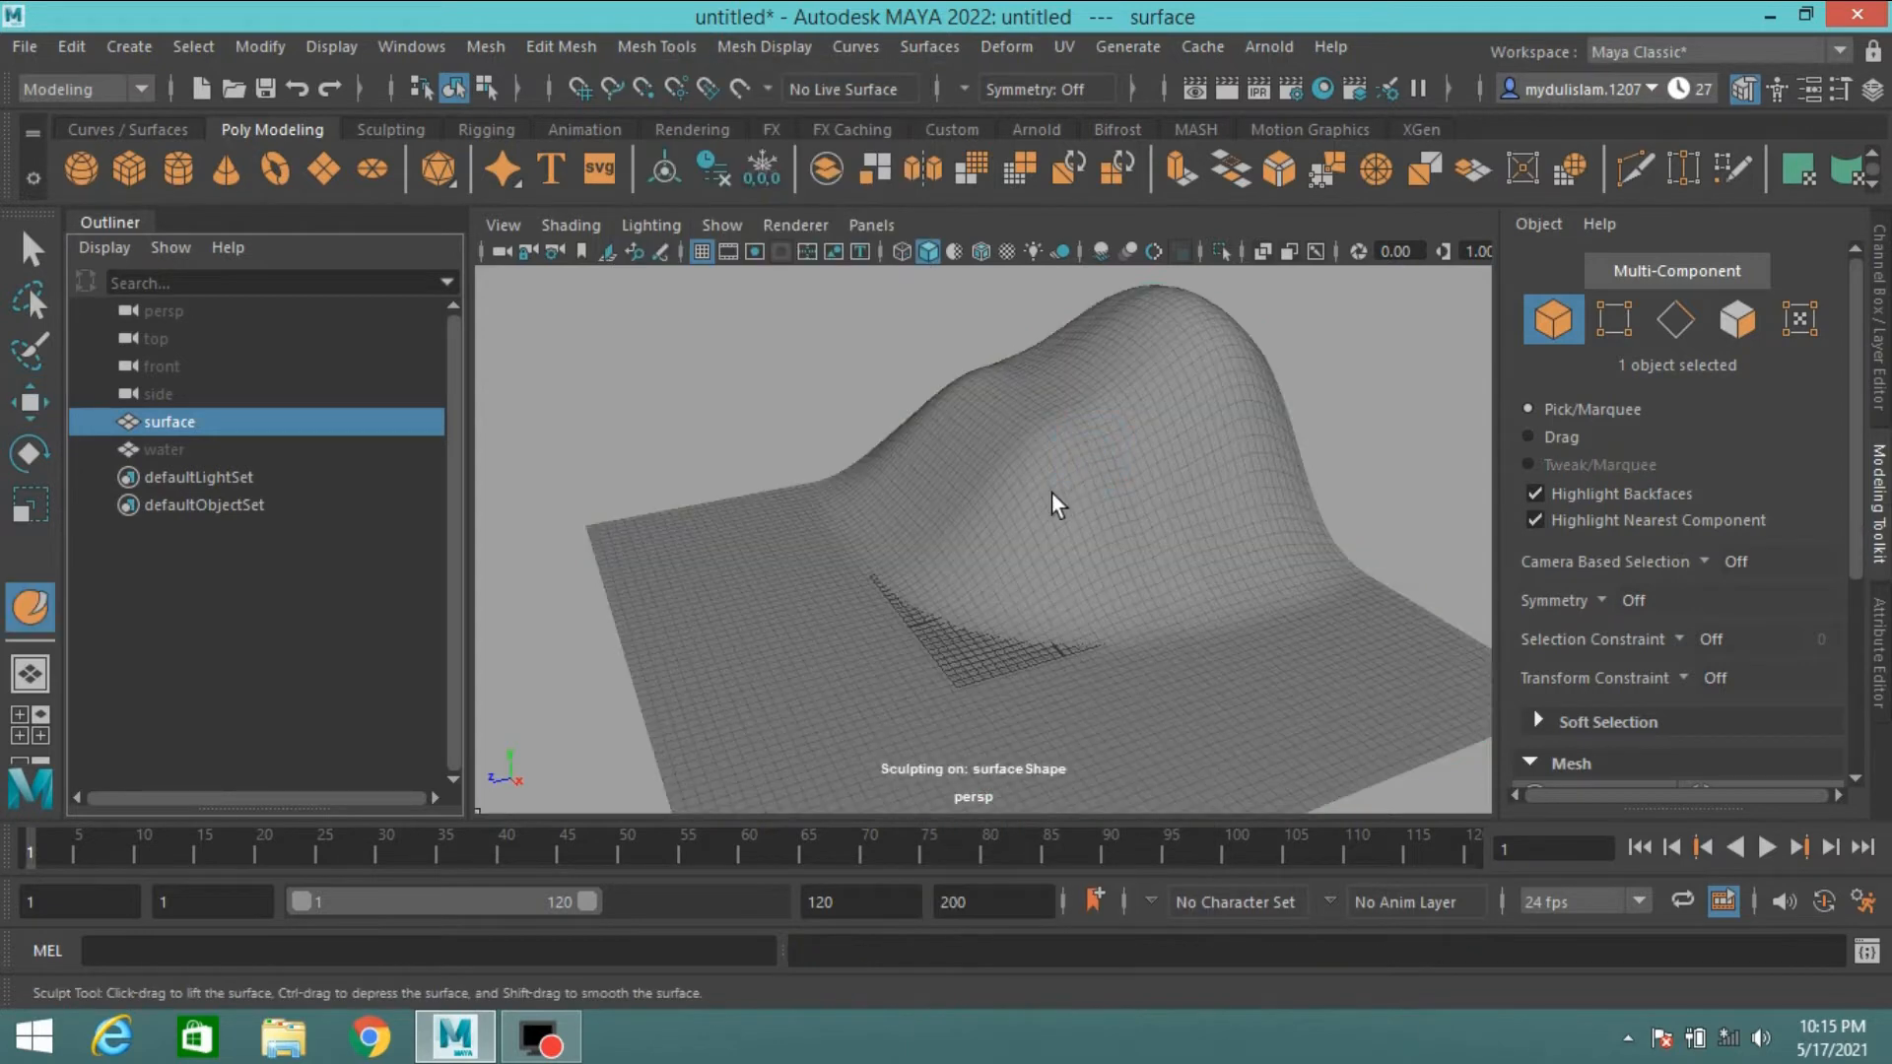
mouse_move(943, 599)
left_mouse_down("alt")
mouse_move(1064, 582)
mouse_move(1031, 604)
left_mouse_up("alt")
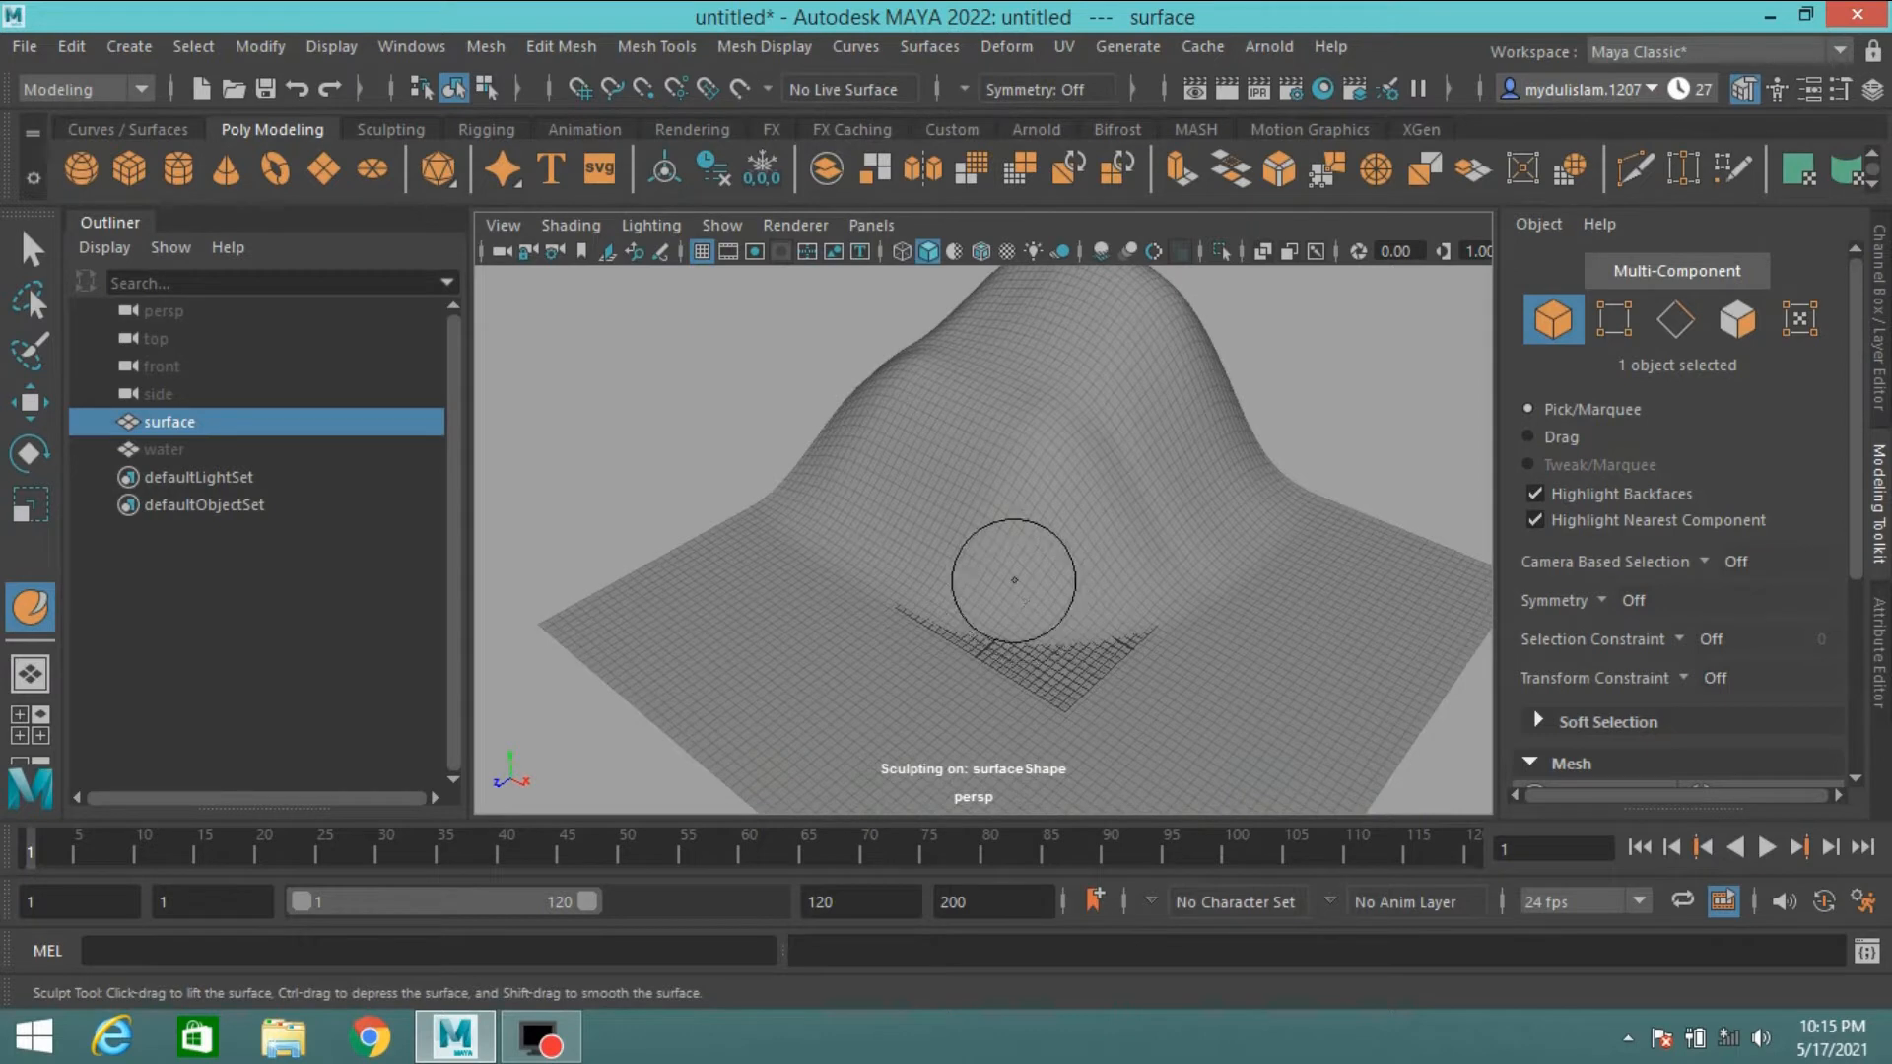
- Reduce the Sculpt Tool brush size to about 3.73 in its tool settings
key("b")
mouse_move(1009, 563)
left_mouse_down()
mouse_move(1072, 563)
mouse_move(1000, 563)
left_mouse_up()
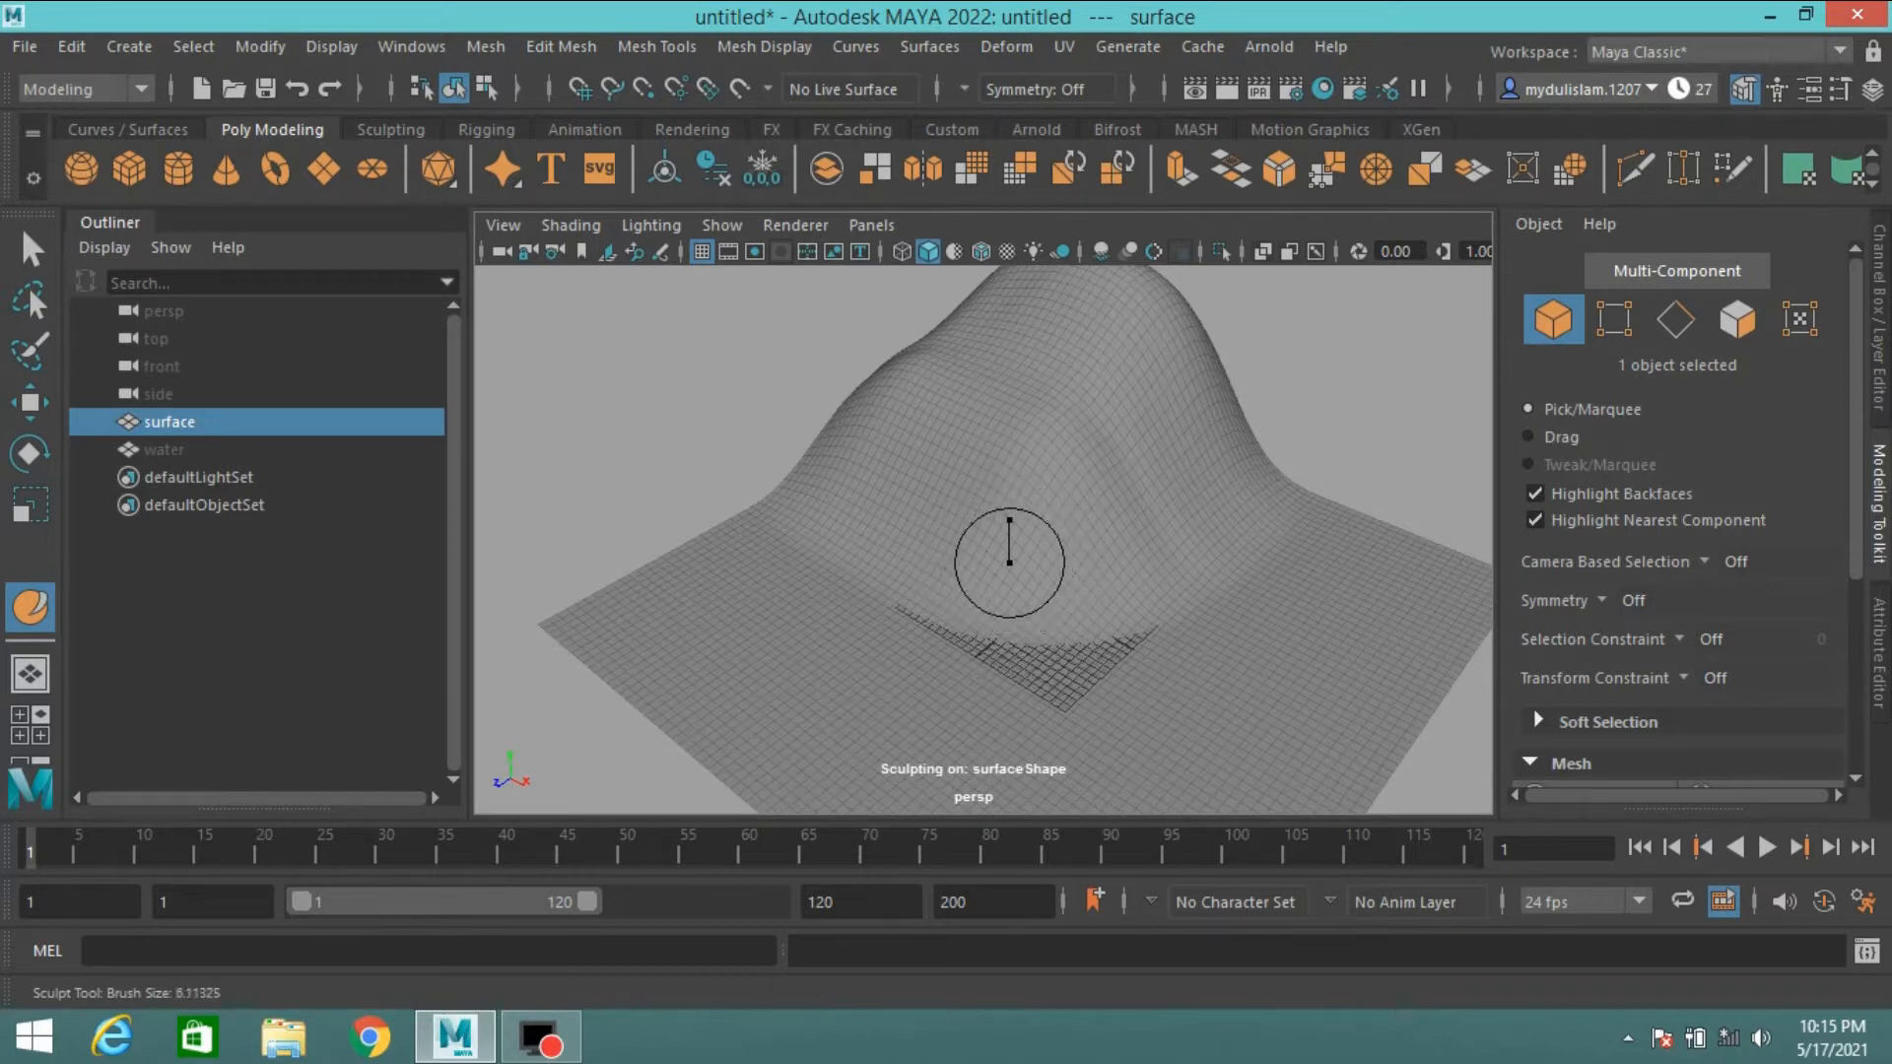
double_click(29, 608)
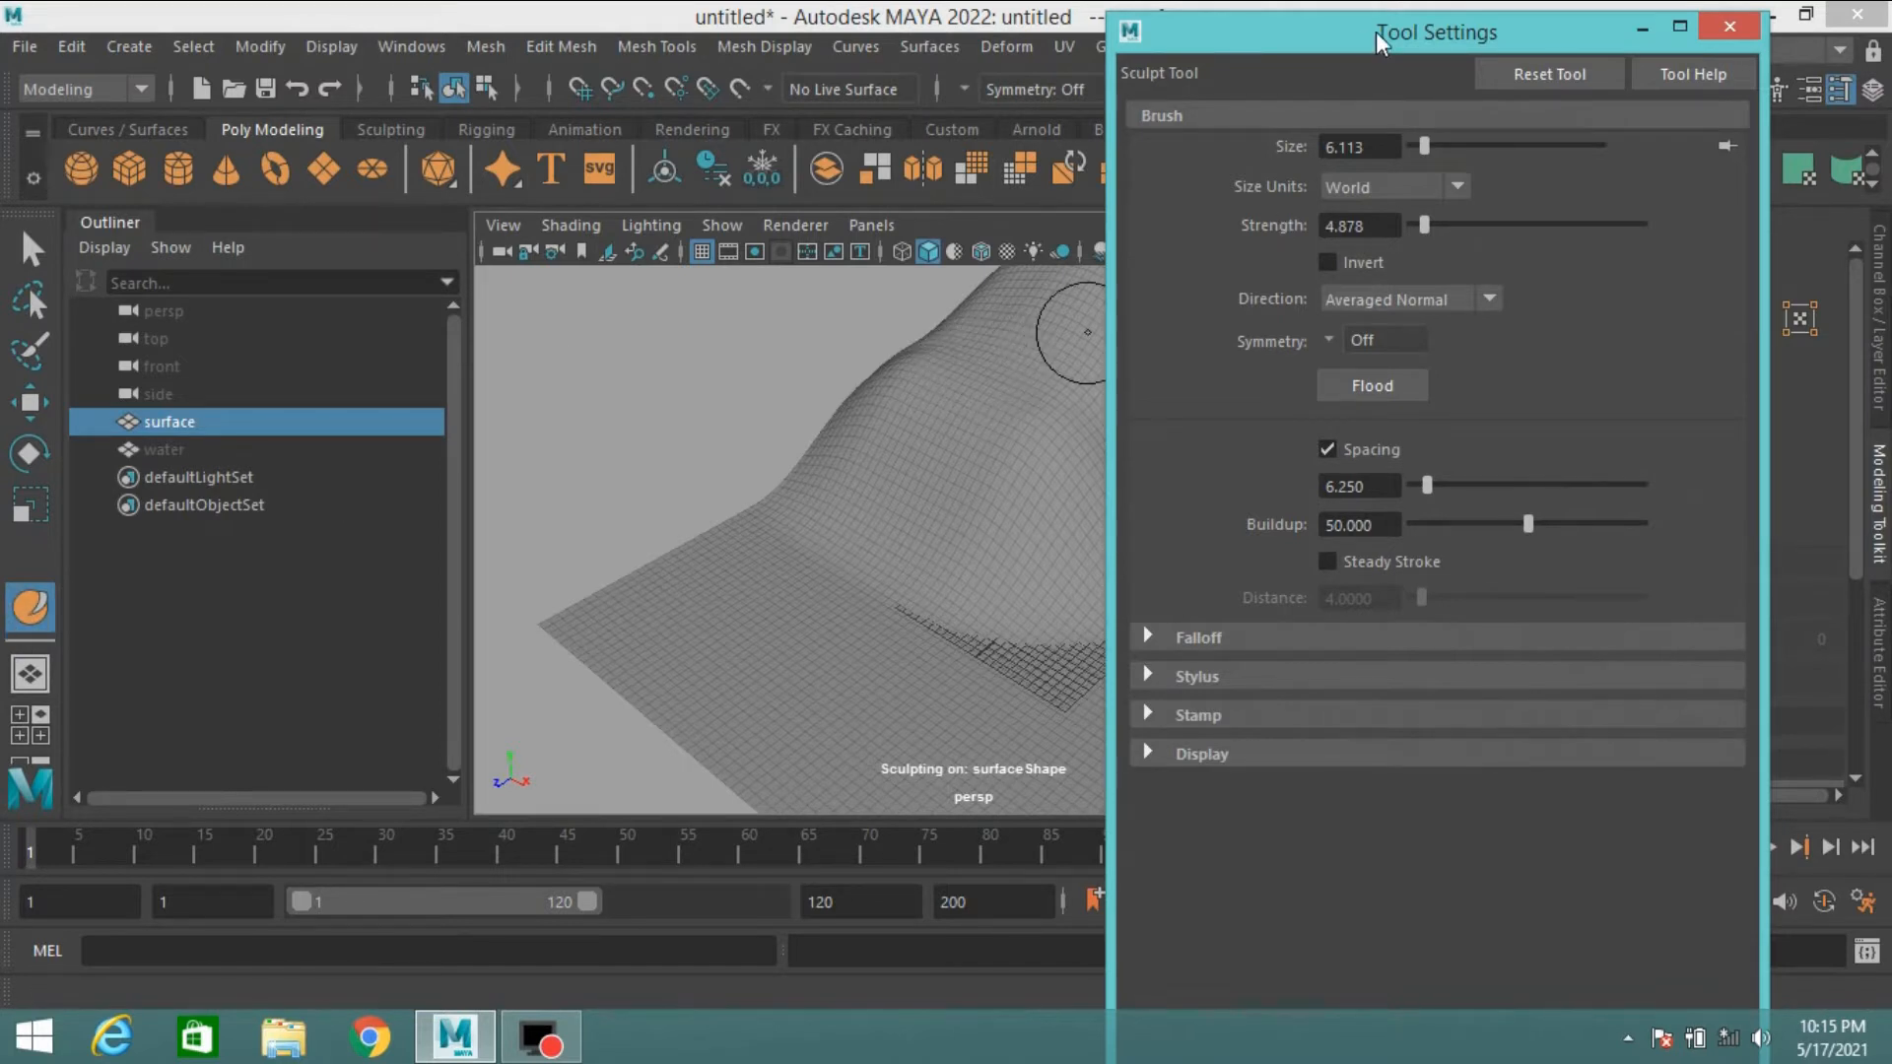
left_click_drag(1375, 31, 724, 27)
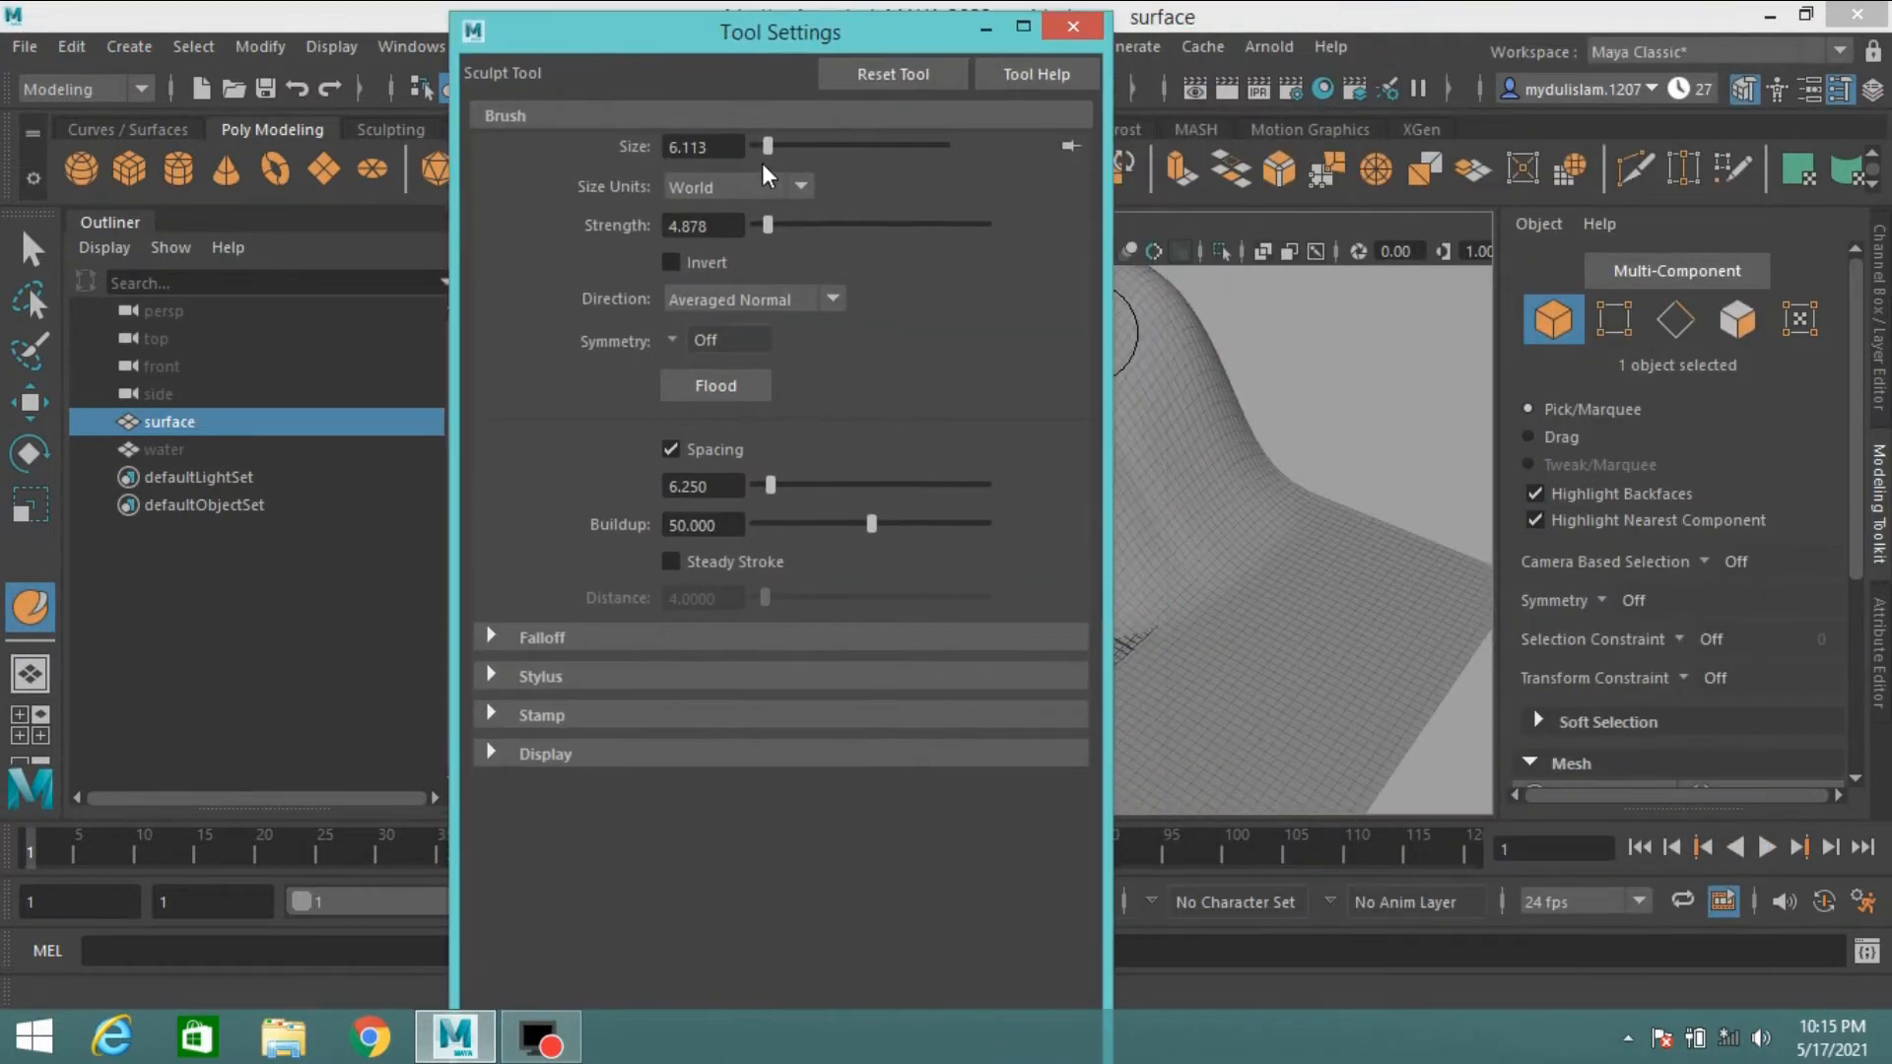
left_click_drag(768, 145, 764, 144)
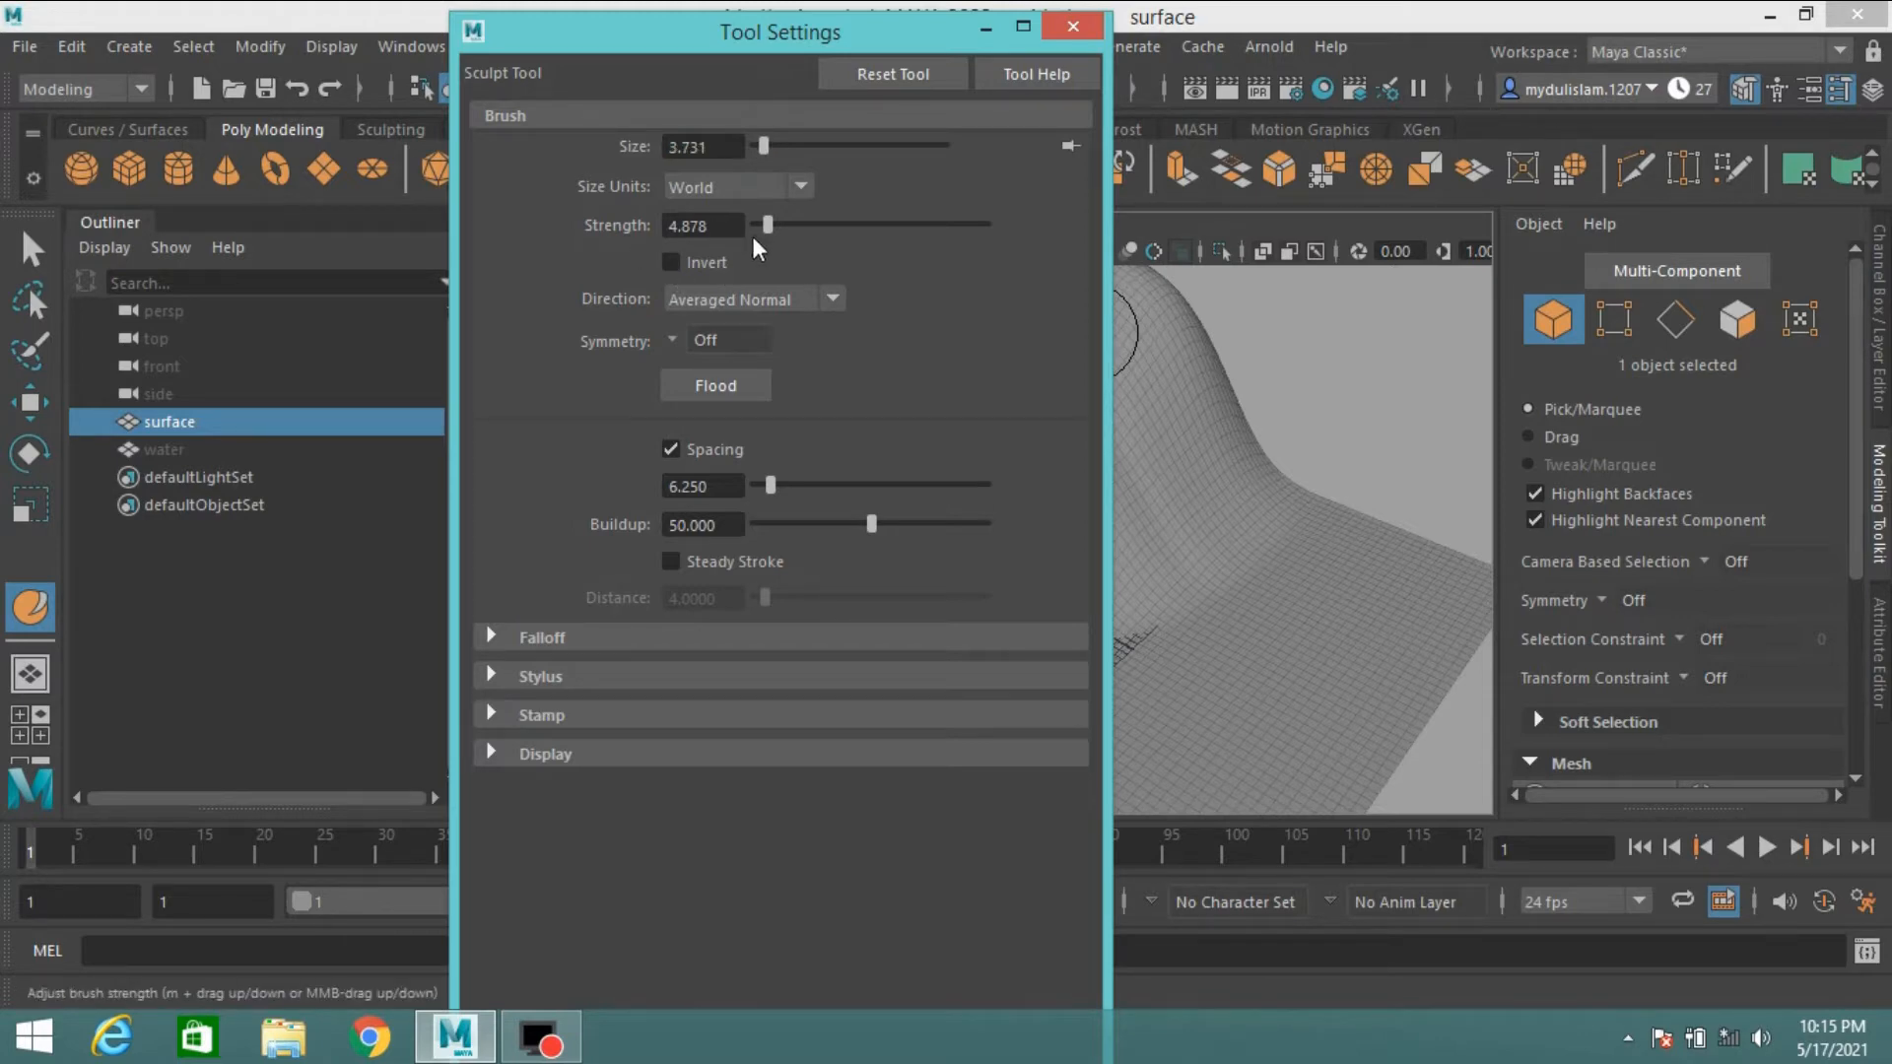
left_click(1072, 27)
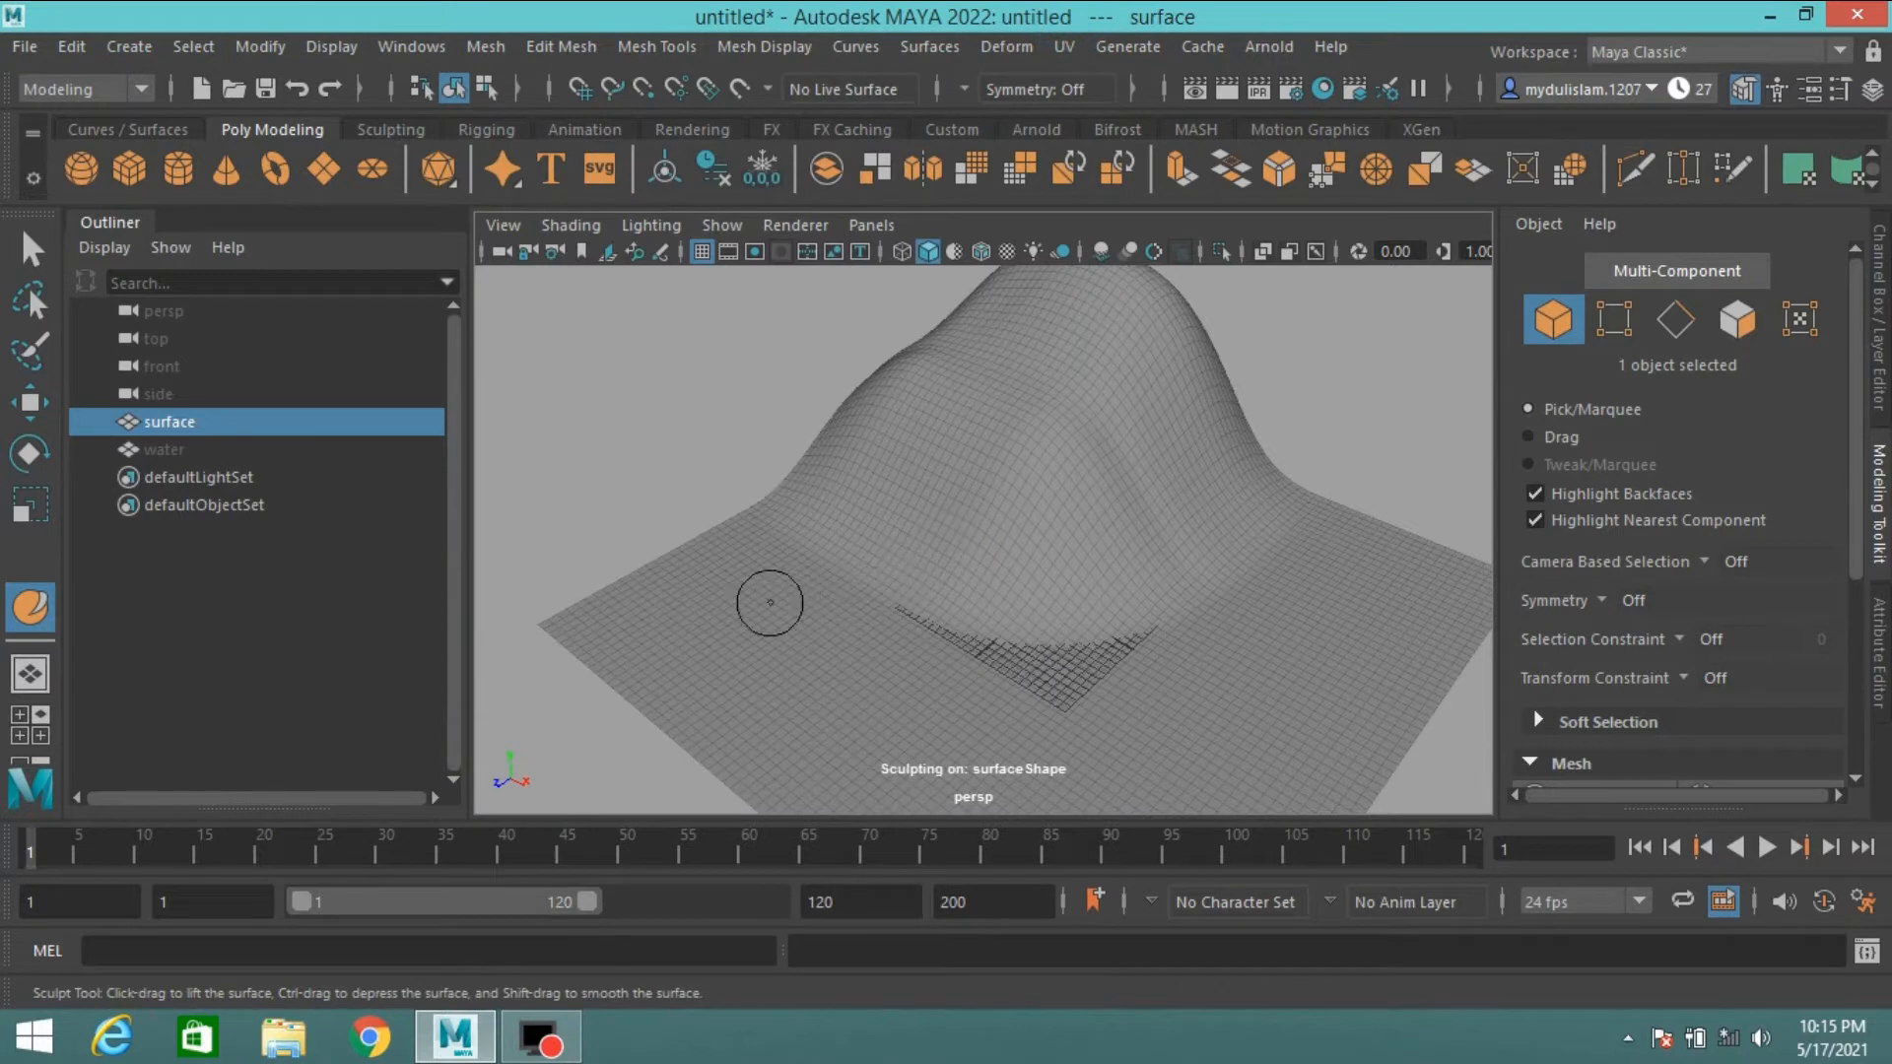
- Sculpt raised ridges running up the left slope of the mountain from its base
left_click_drag(739, 621, 829, 464)
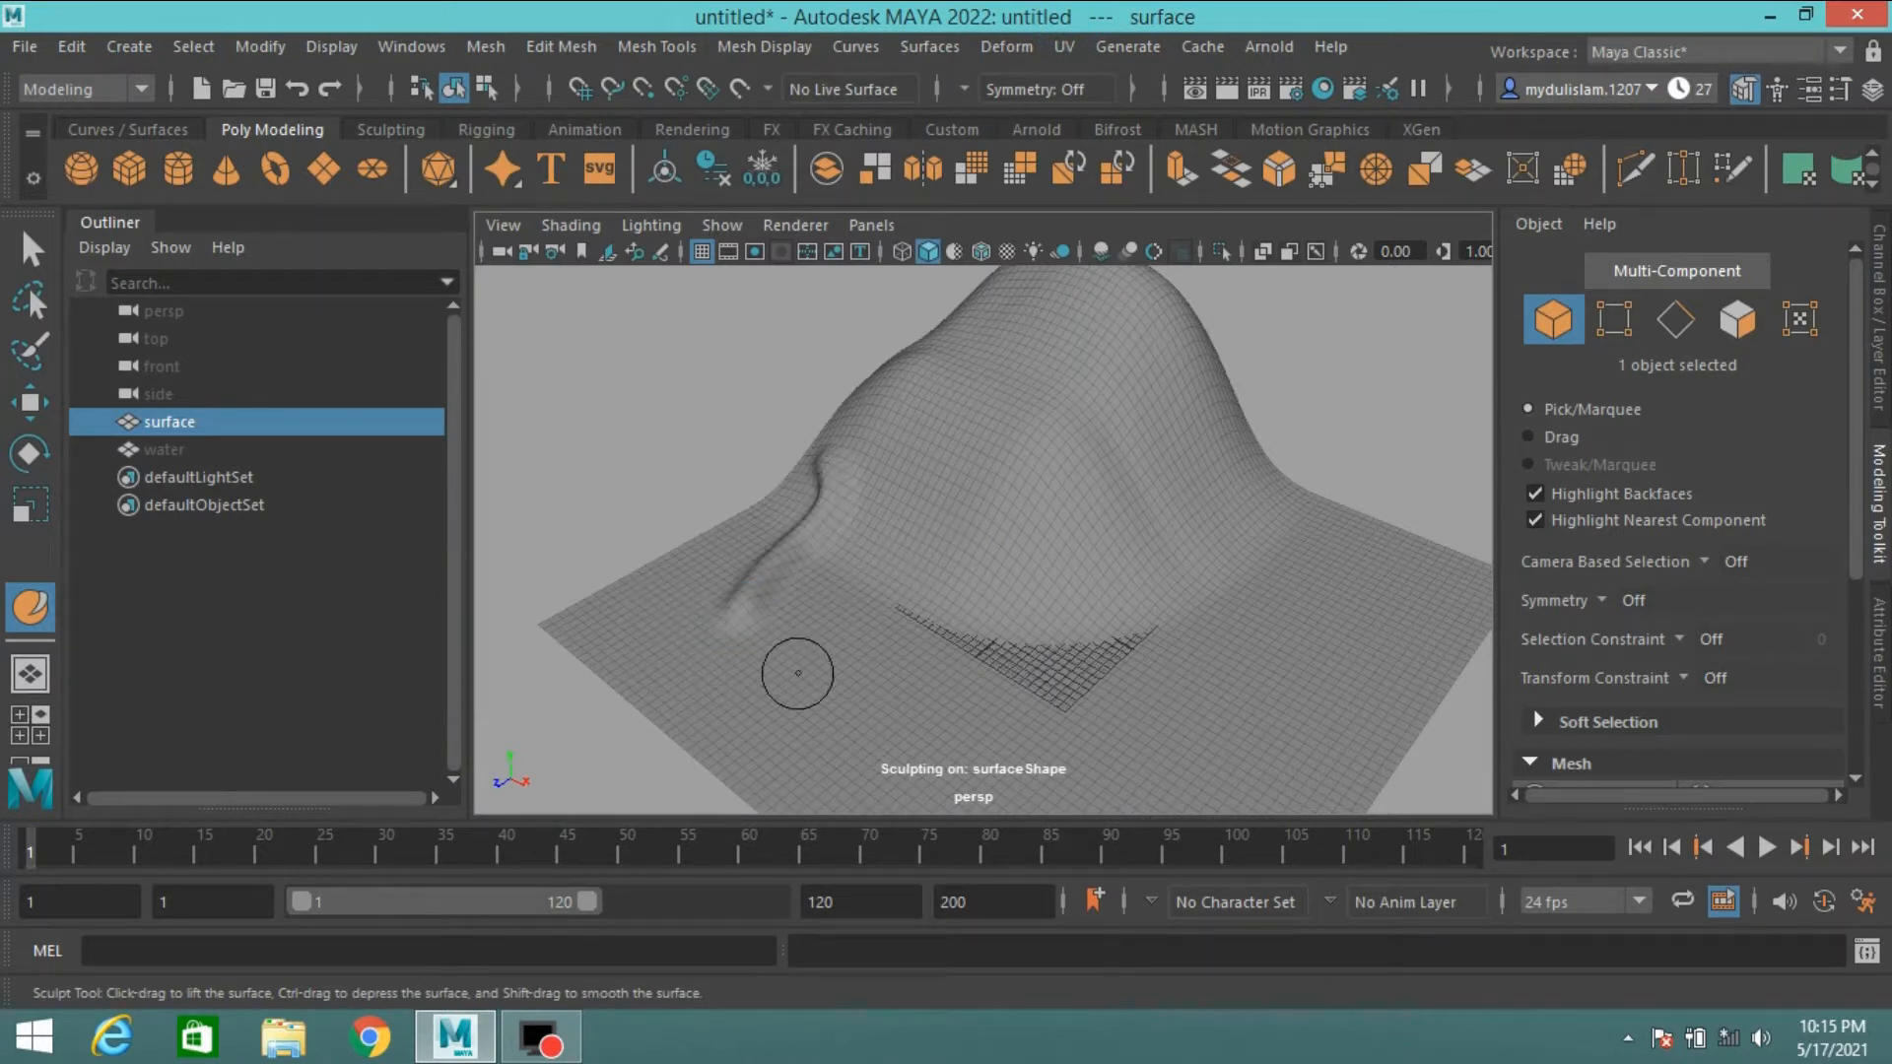
mouse_move(794, 667)
left_mouse_down()
mouse_move(887, 536)
mouse_move(907, 456)
left_mouse_up()
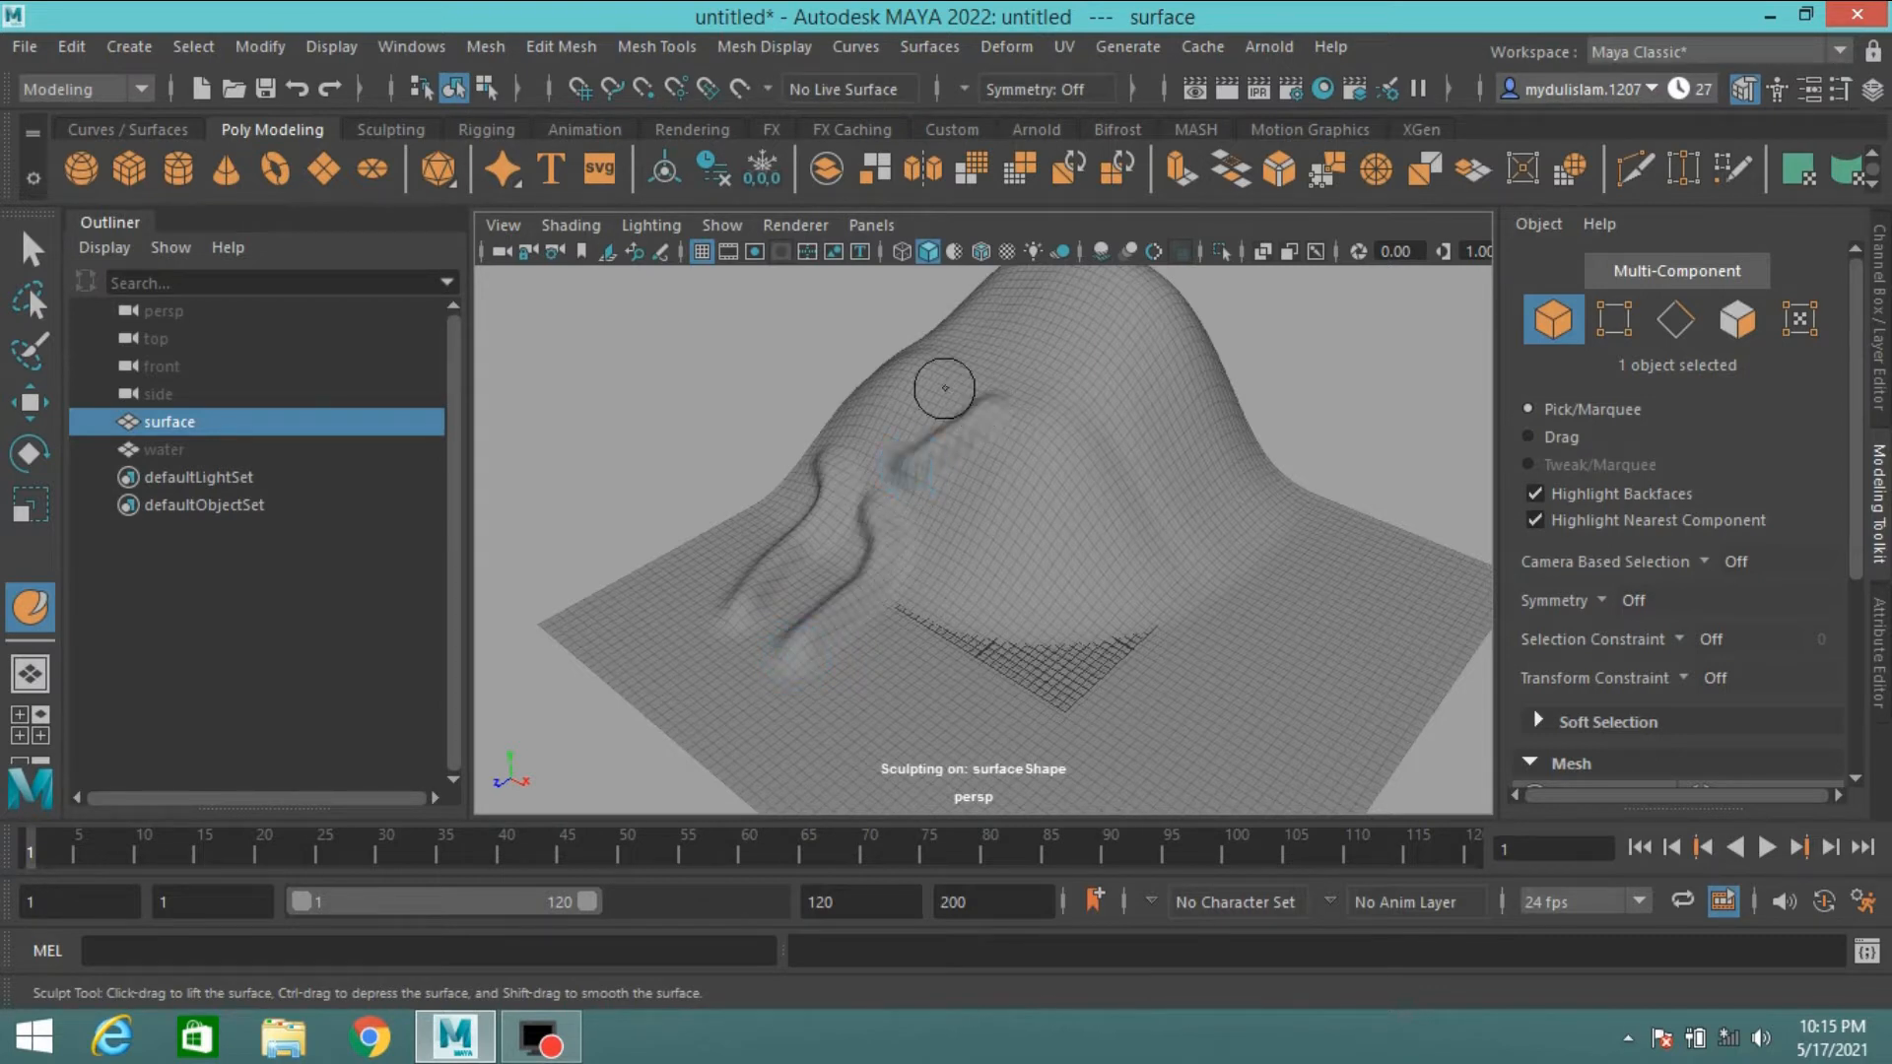
left_click_drag(937, 380, 958, 342)
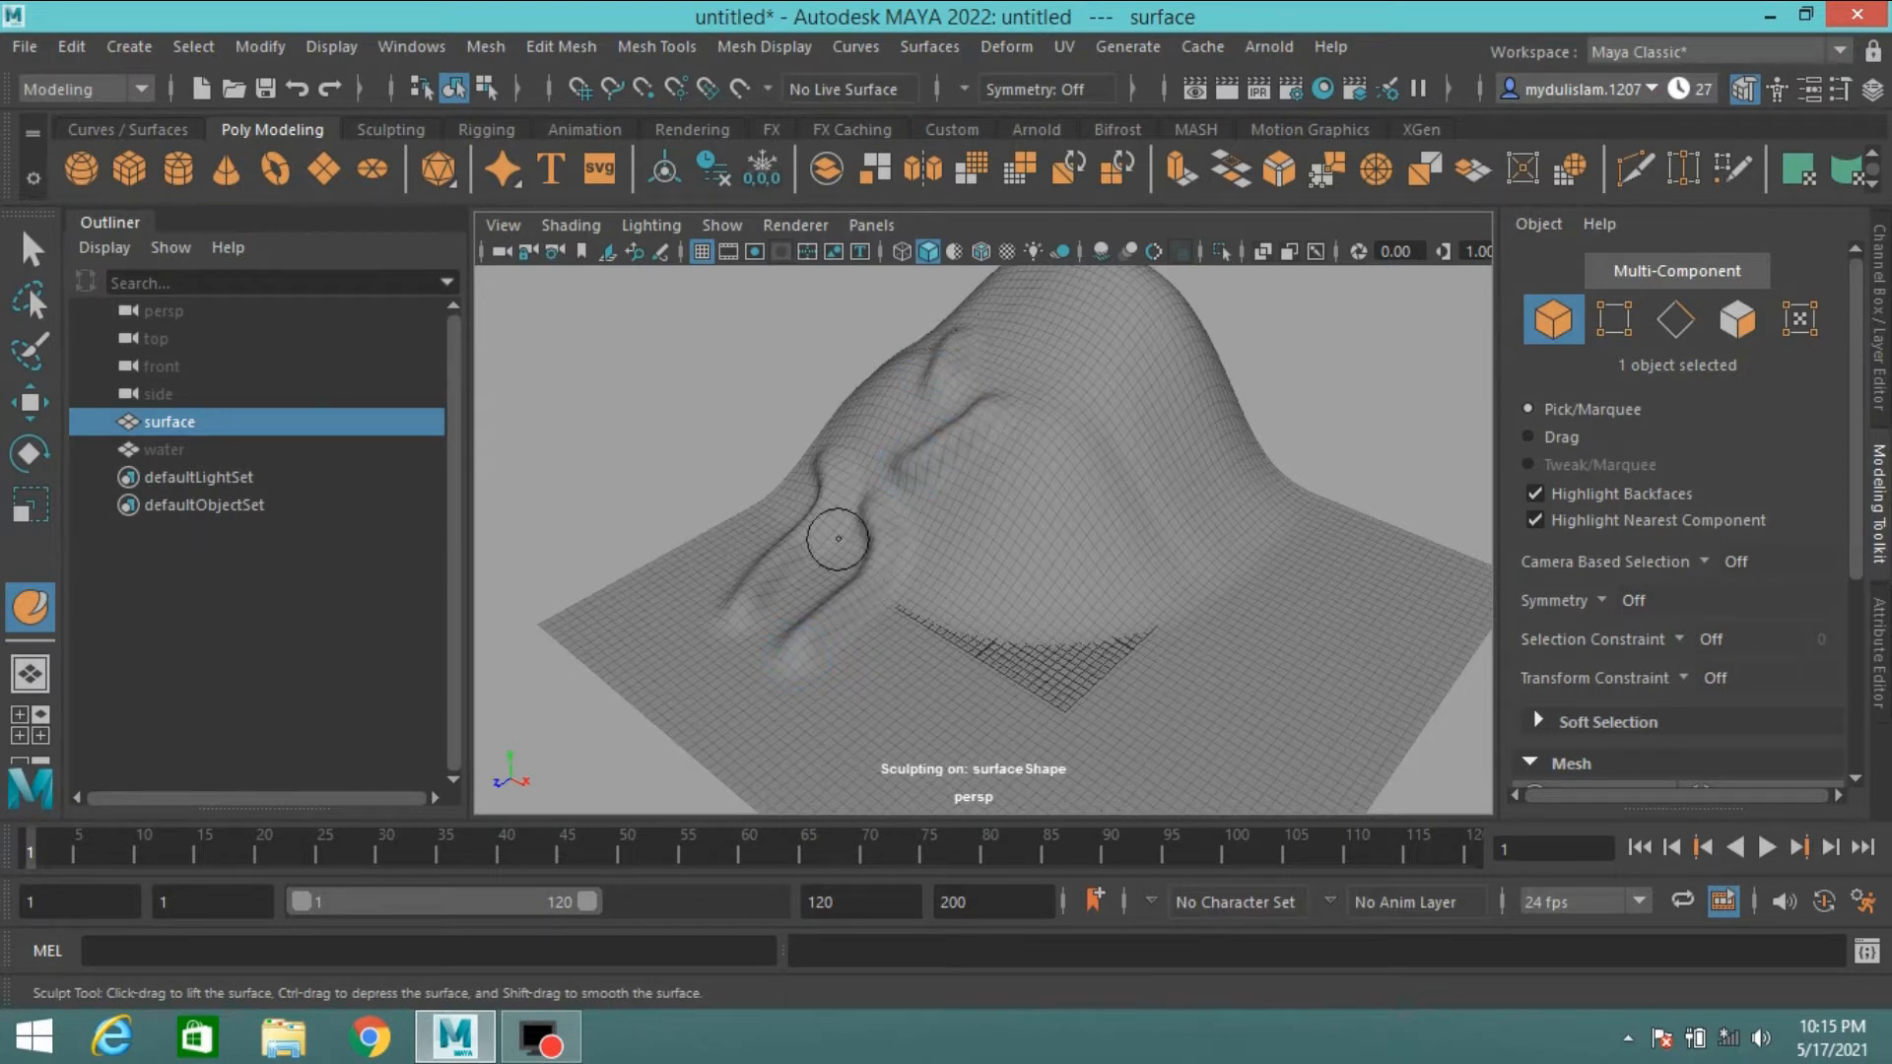
- Enlarge the sculpt brush to about 7.41 and raise rocky bulges along the mountain's upper left slope
key("b")
left_click_drag(978, 418, 1011, 417)
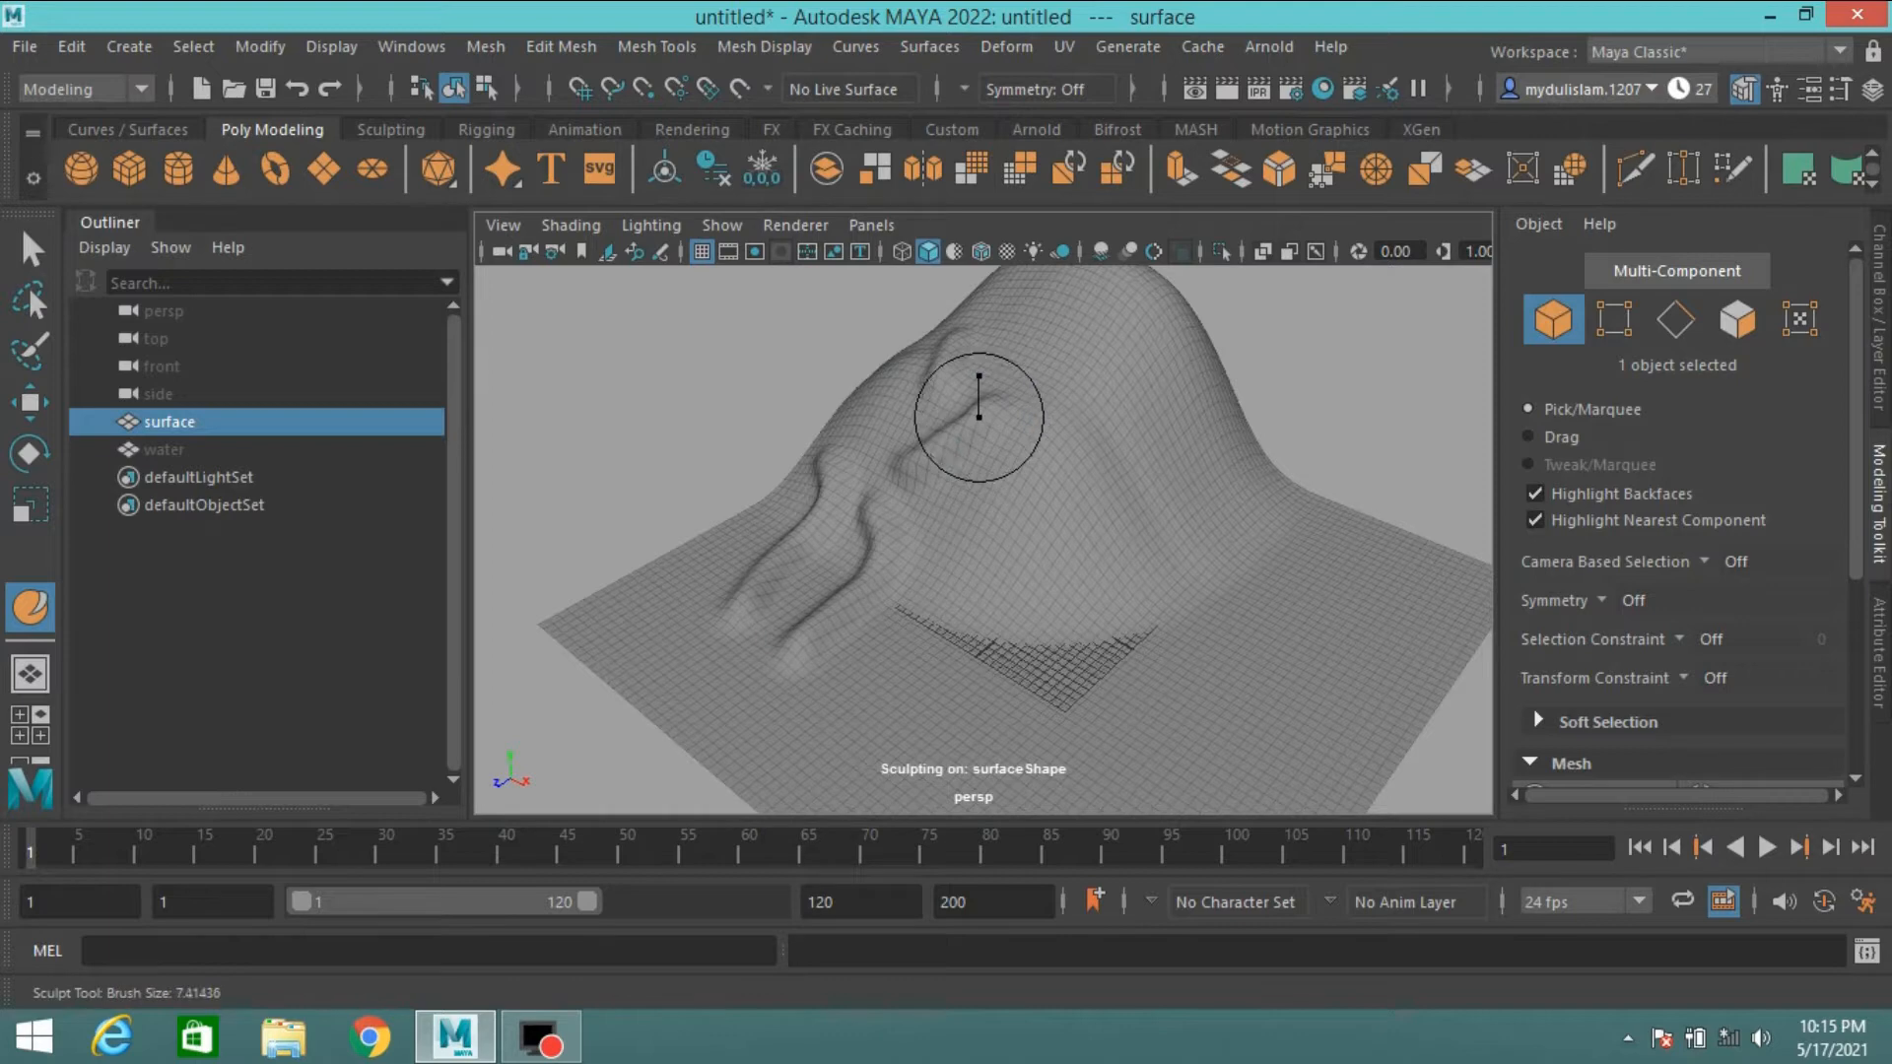
left_click_drag(955, 522, 993, 506, "alt")
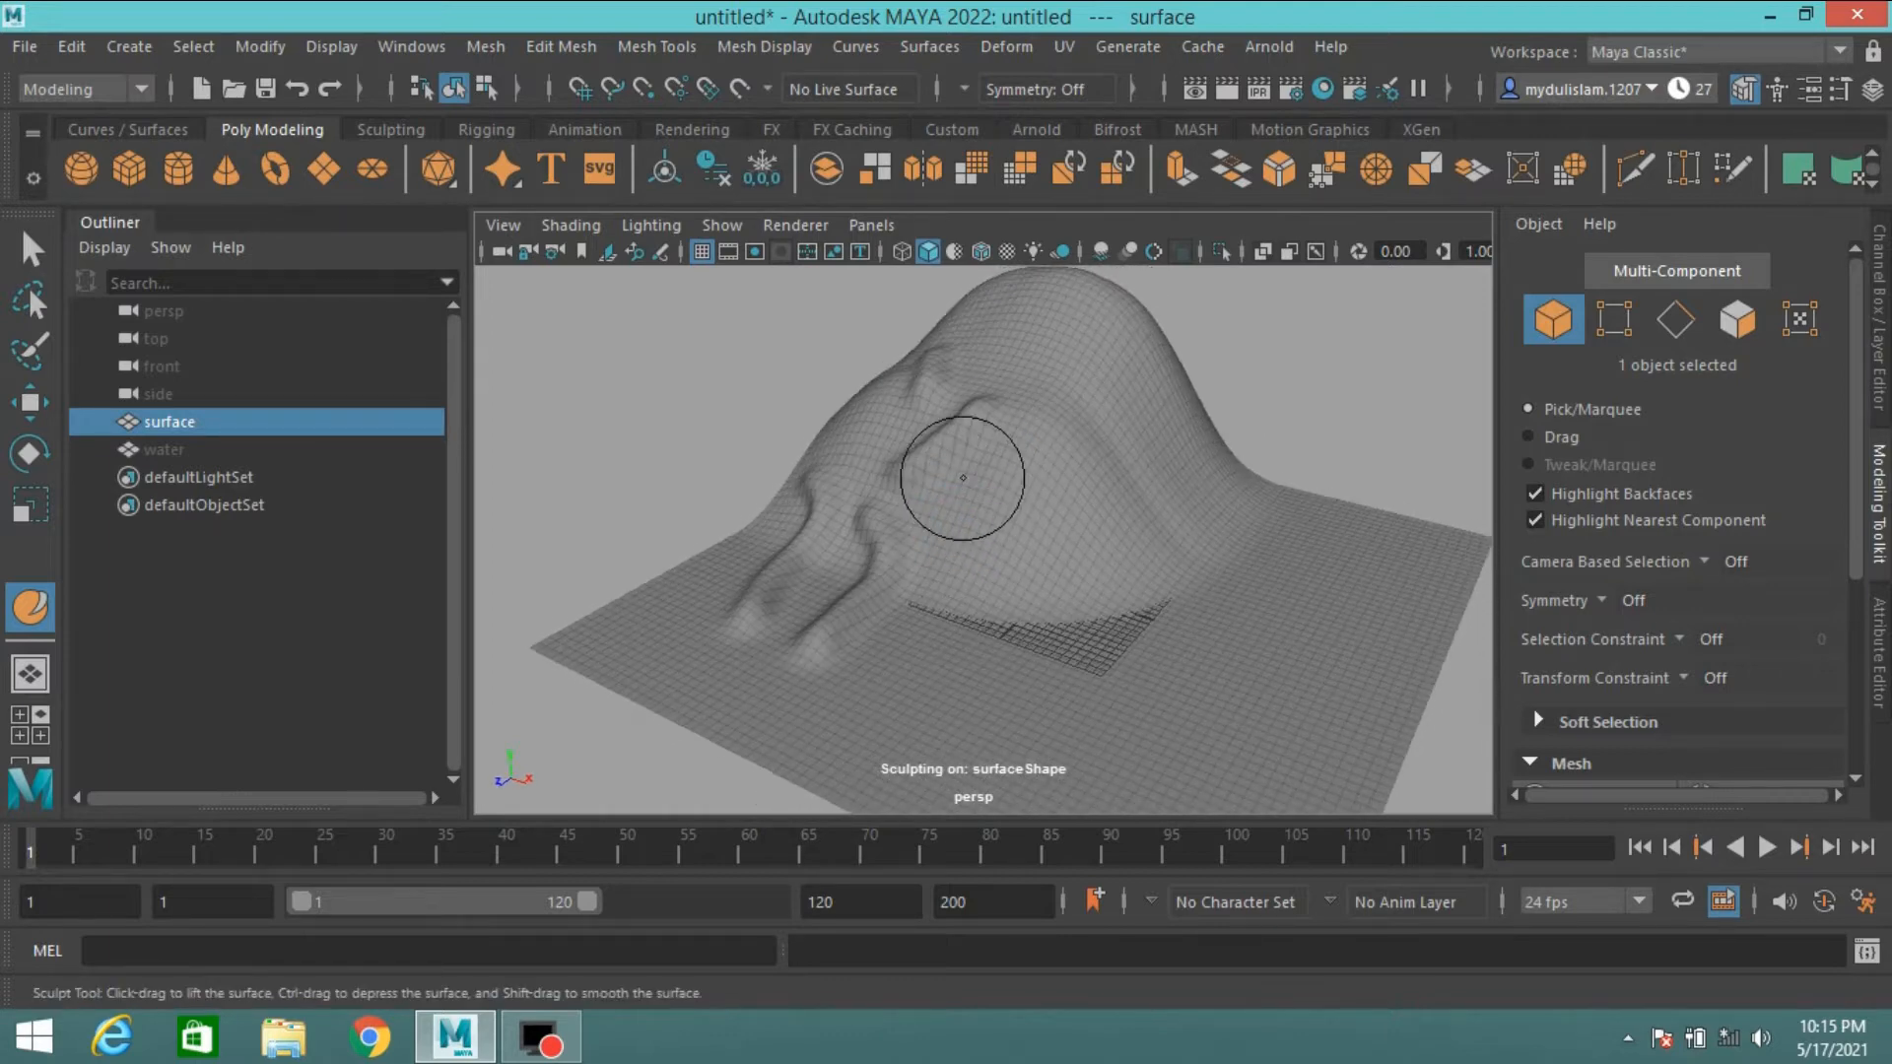
middle_click_drag(963, 480, 997, 611, "alt")
left_click_drag(998, 608, 979, 617, "alt")
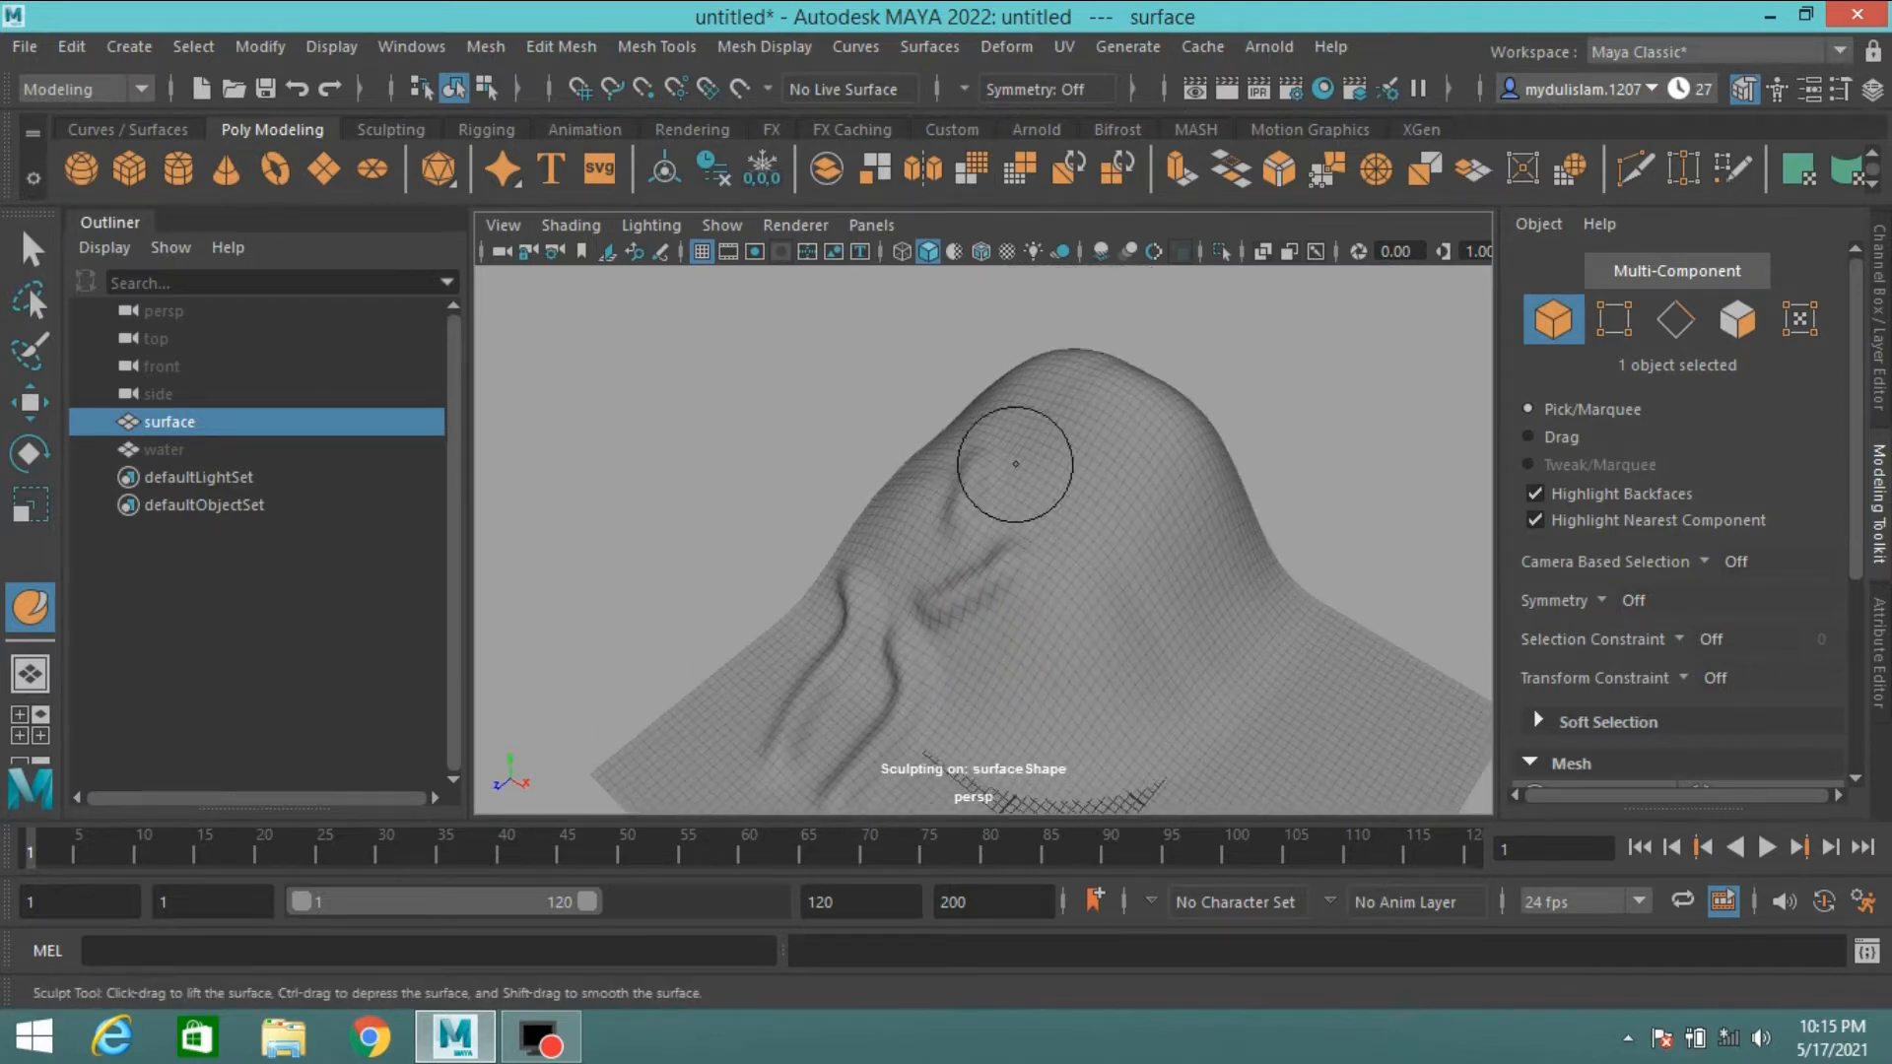
left_click_drag(1015, 464, 998, 339)
left_click_drag(913, 513, 893, 377)
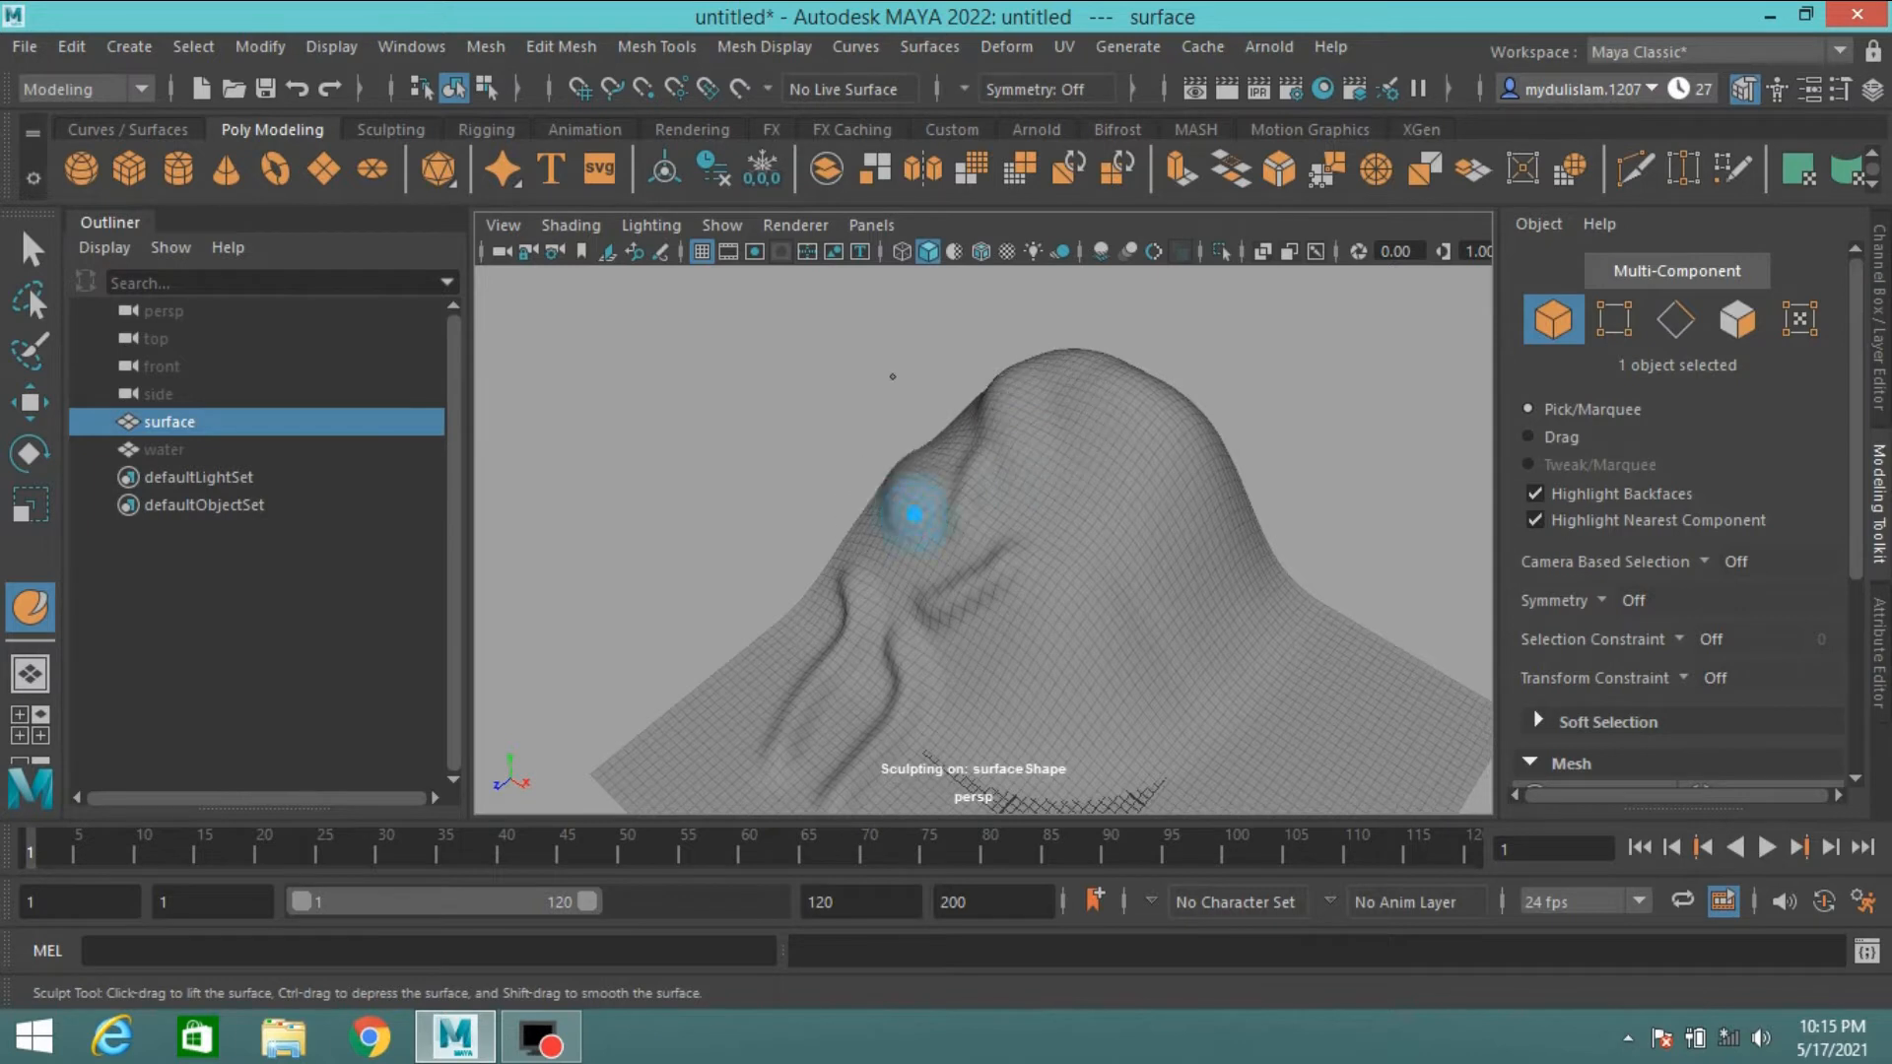
- Resize the brush as needed and sculpt mounds and low ridges on the flat ground around the mountain's base
left_click_drag(699, 745, 696, 690)
mouse_move(1310, 772)
left_mouse_down()
mouse_move(1241, 685)
mouse_move(1204, 684)
mouse_move(1195, 600)
mouse_move(1166, 633)
left_mouse_up()
key("b")
scroll(1204, 684, "down", 3)
mouse_move(1076, 755)
left_mouse_down()
mouse_move(1198, 636)
mouse_move(1129, 485)
left_mouse_up()
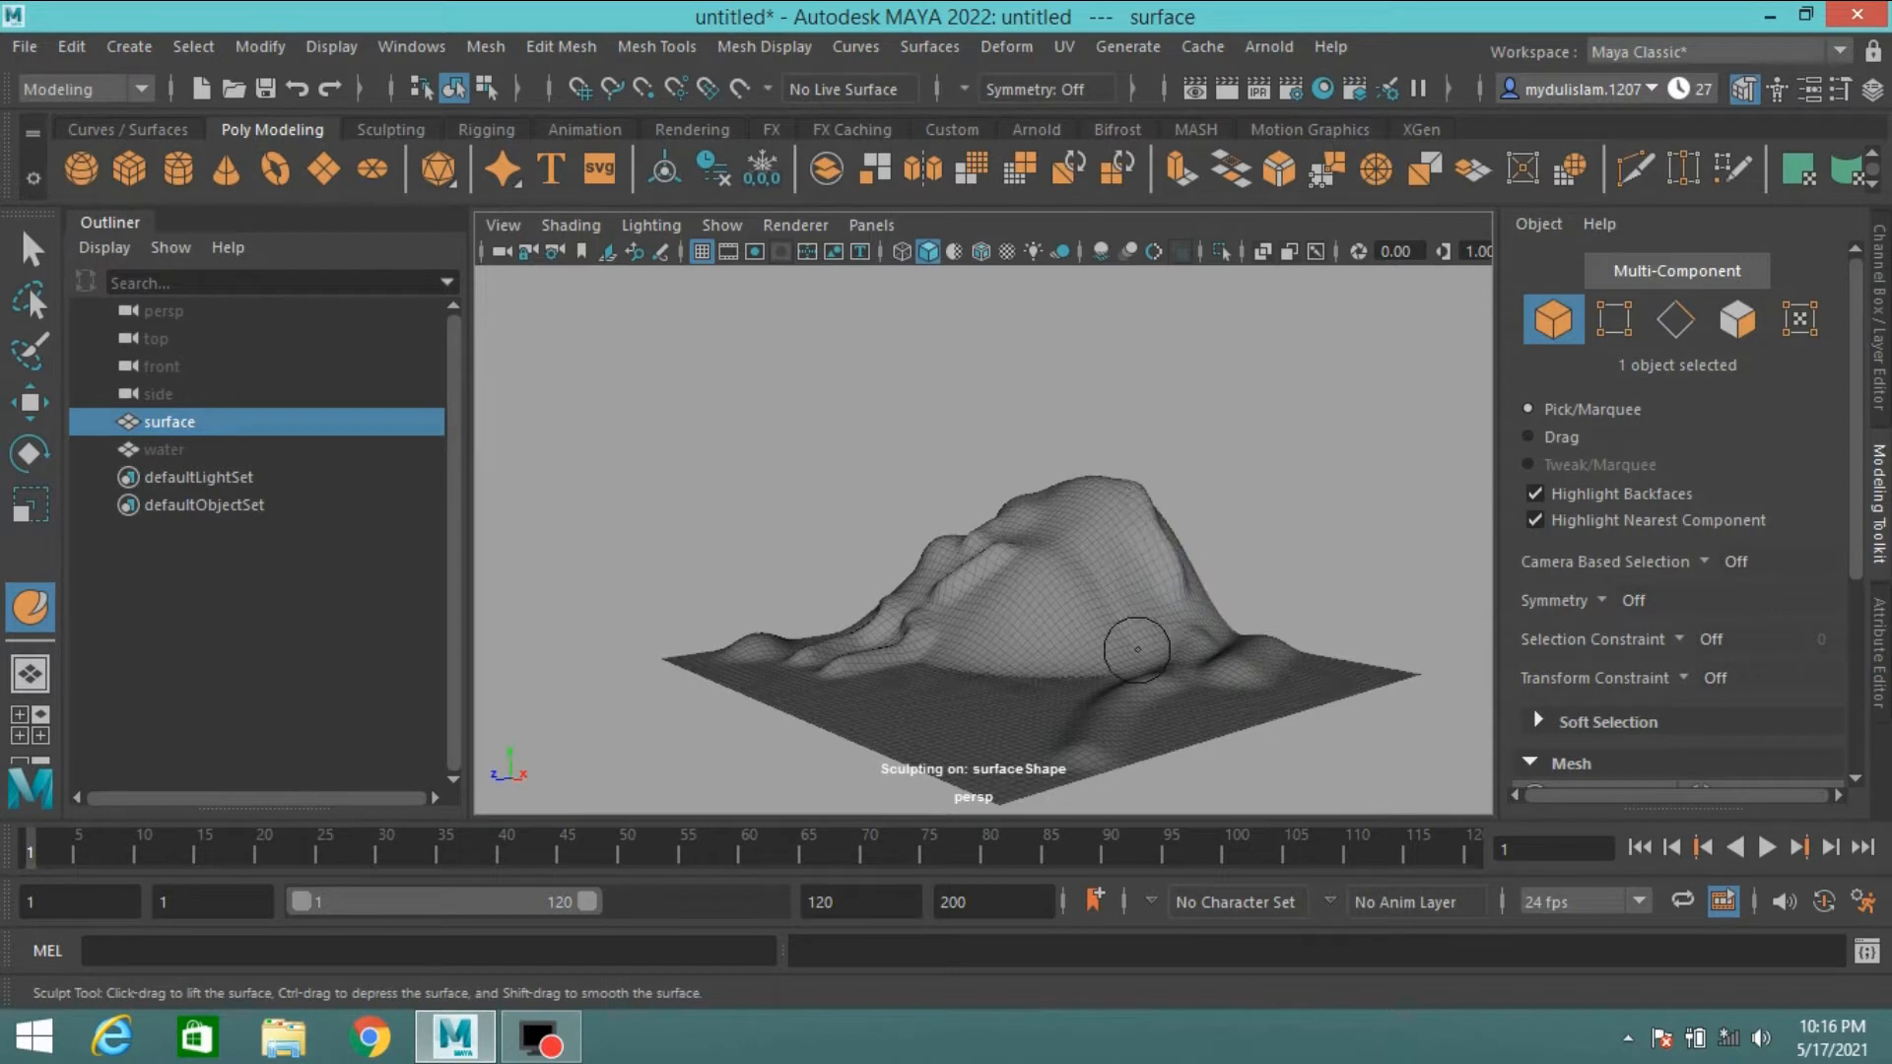
left_click_drag(1269, 718, 1328, 632)
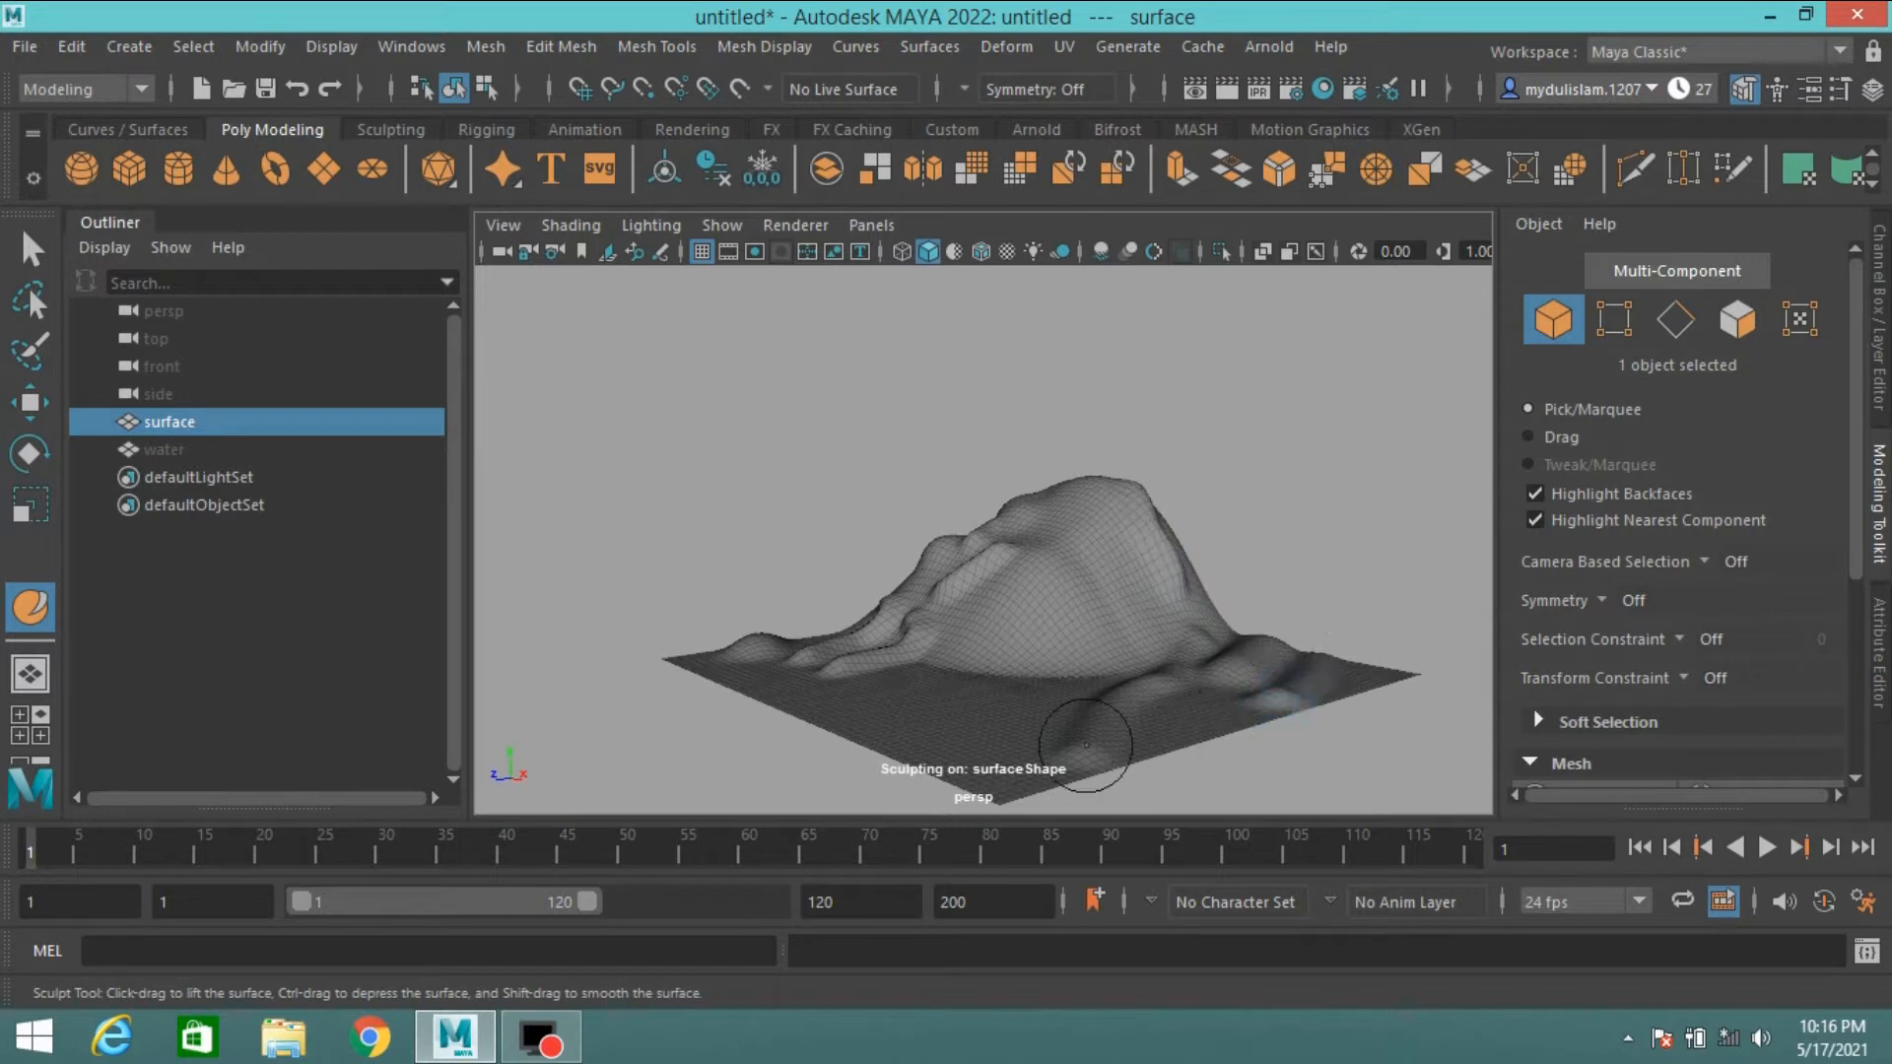
mouse_move(896, 718)
left_mouse_down()
mouse_move(866, 727)
mouse_move(762, 635)
left_mouse_up()
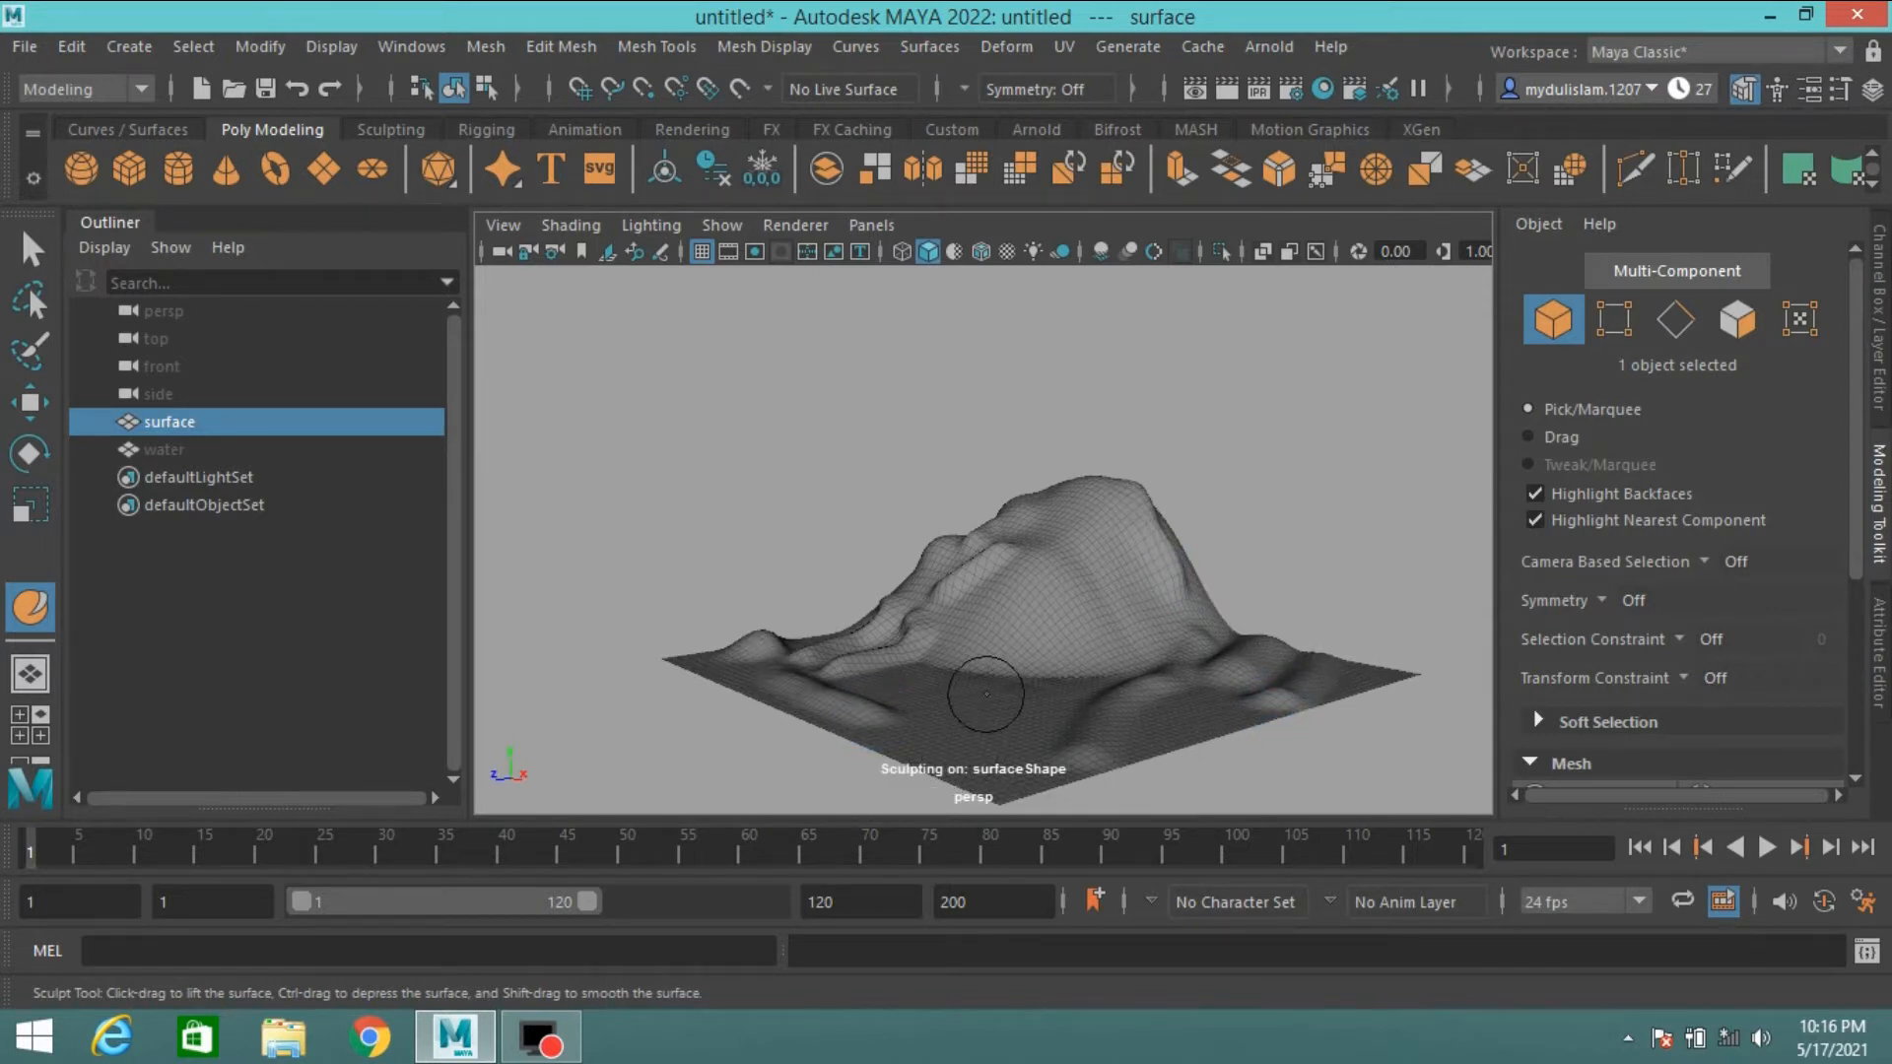
- Carve a waterfall channel down the front of the mountain and on across the flat ground towards the near corner
mouse_move(986, 694)
left_mouse_down("alt")
mouse_move(1153, 752)
mouse_move(1114, 769)
mouse_move(1077, 723)
mouse_move(1048, 769)
mouse_move(1052, 747)
left_mouse_up("alt")
mouse_move(1008, 388)
left_mouse_down("alt")
mouse_move(1120, 519)
mouse_move(1221, 482)
mouse_move(680, 617)
mouse_move(719, 567)
mouse_move(667, 553)
left_mouse_up("alt")
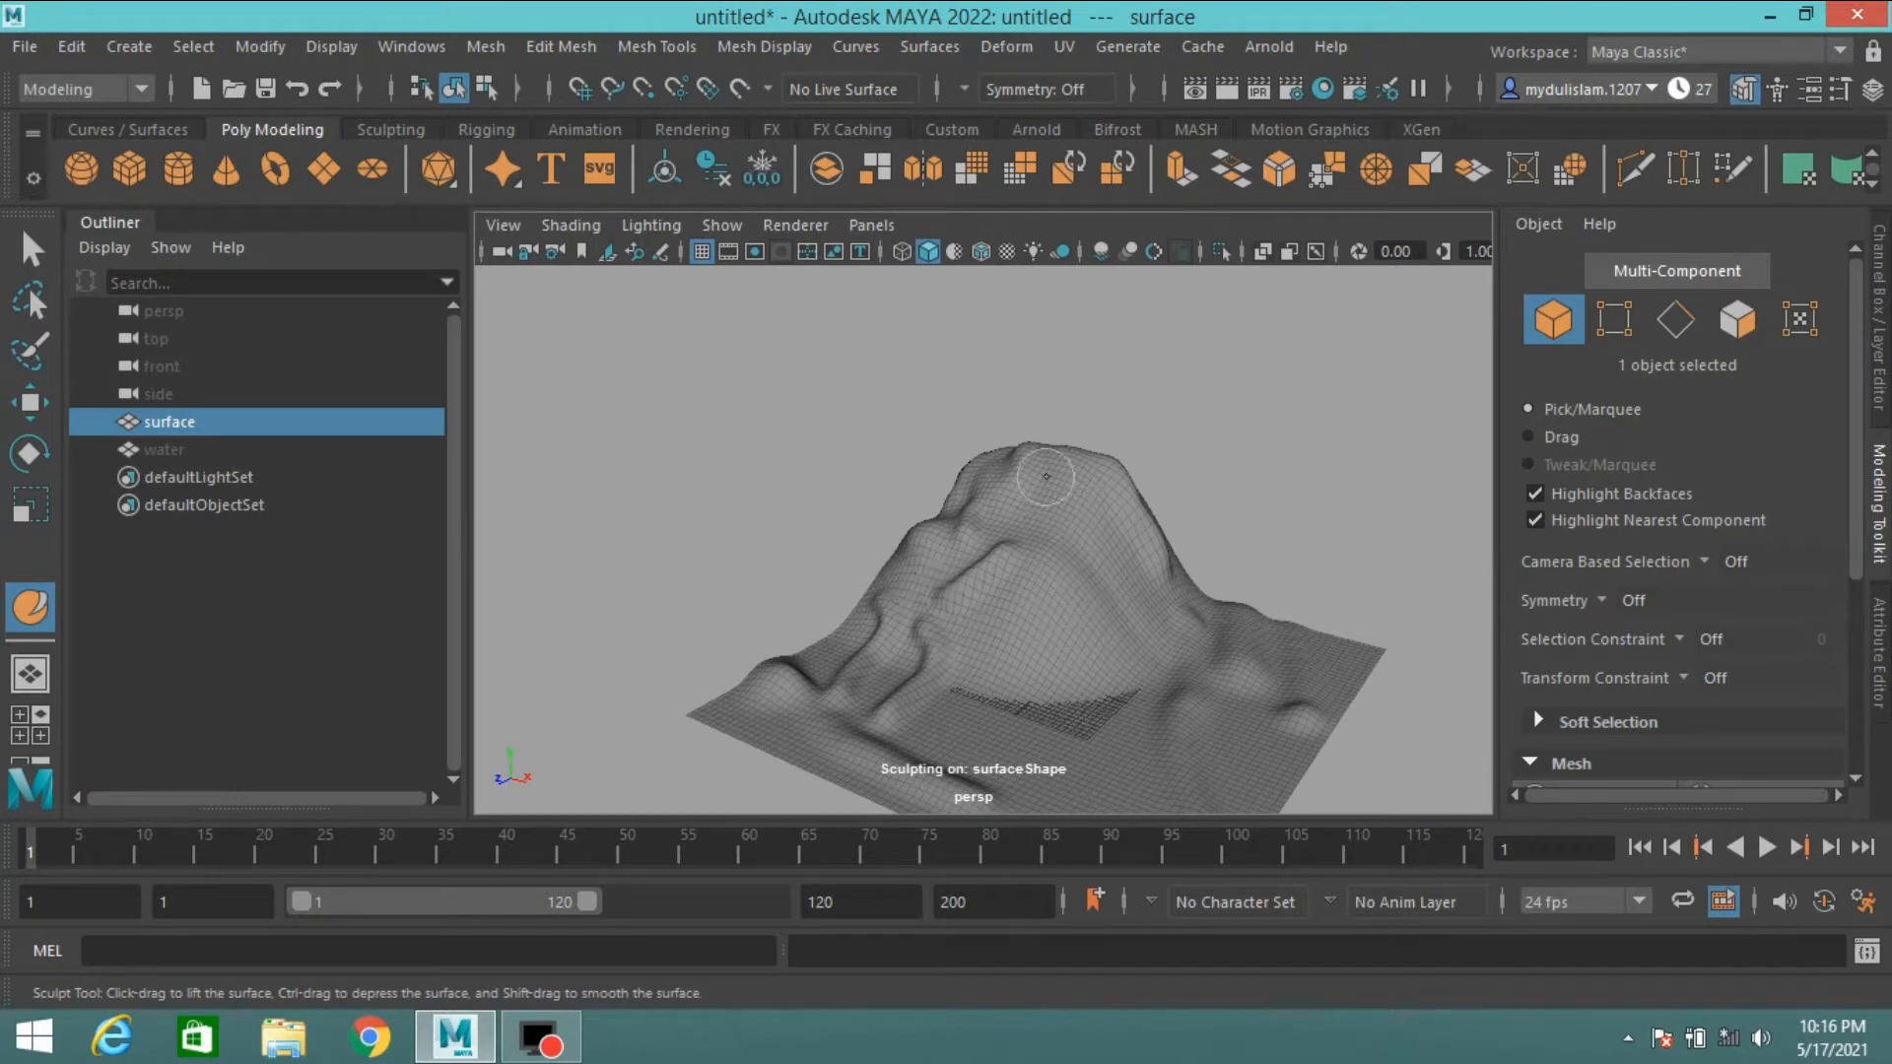
mouse_move(1055, 474)
left_mouse_down("alt")
mouse_move(1073, 558)
mouse_move(1006, 445)
mouse_move(962, 486)
mouse_move(962, 520)
left_mouse_up("alt")
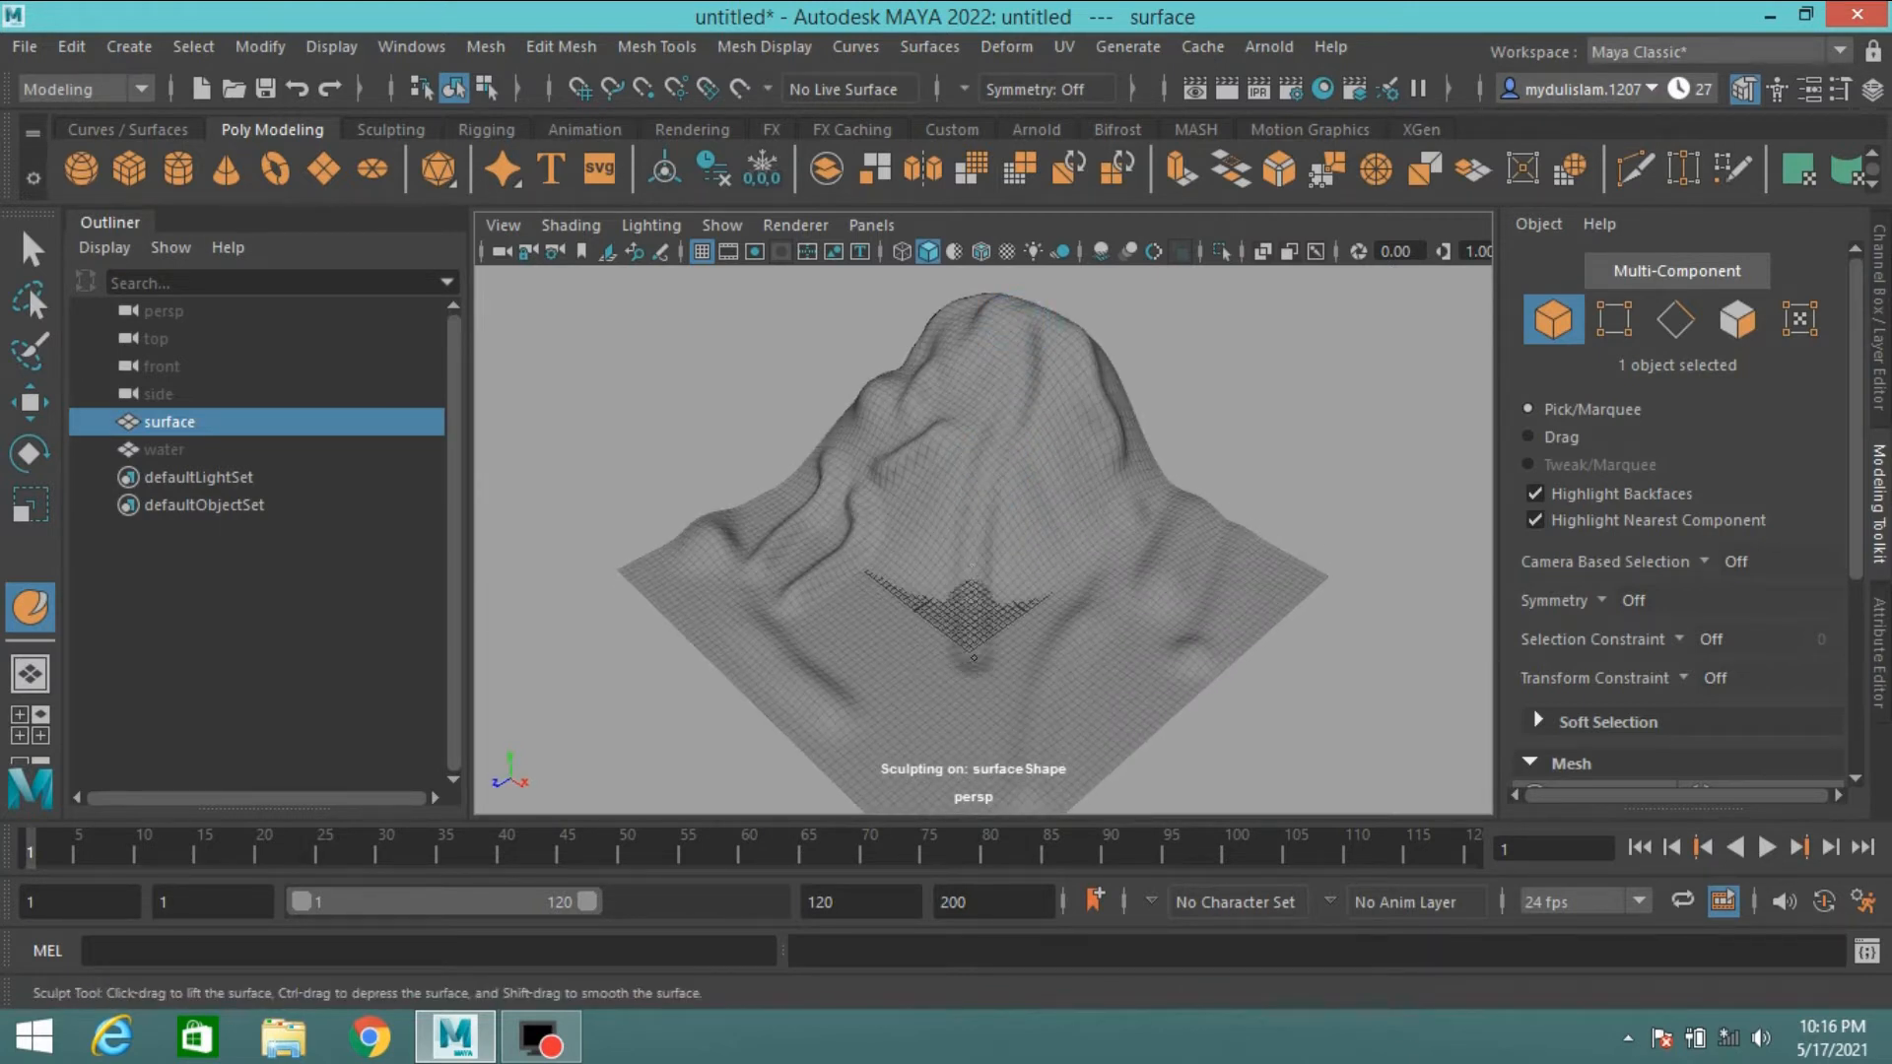
left_click_drag(973, 659, 955, 784)
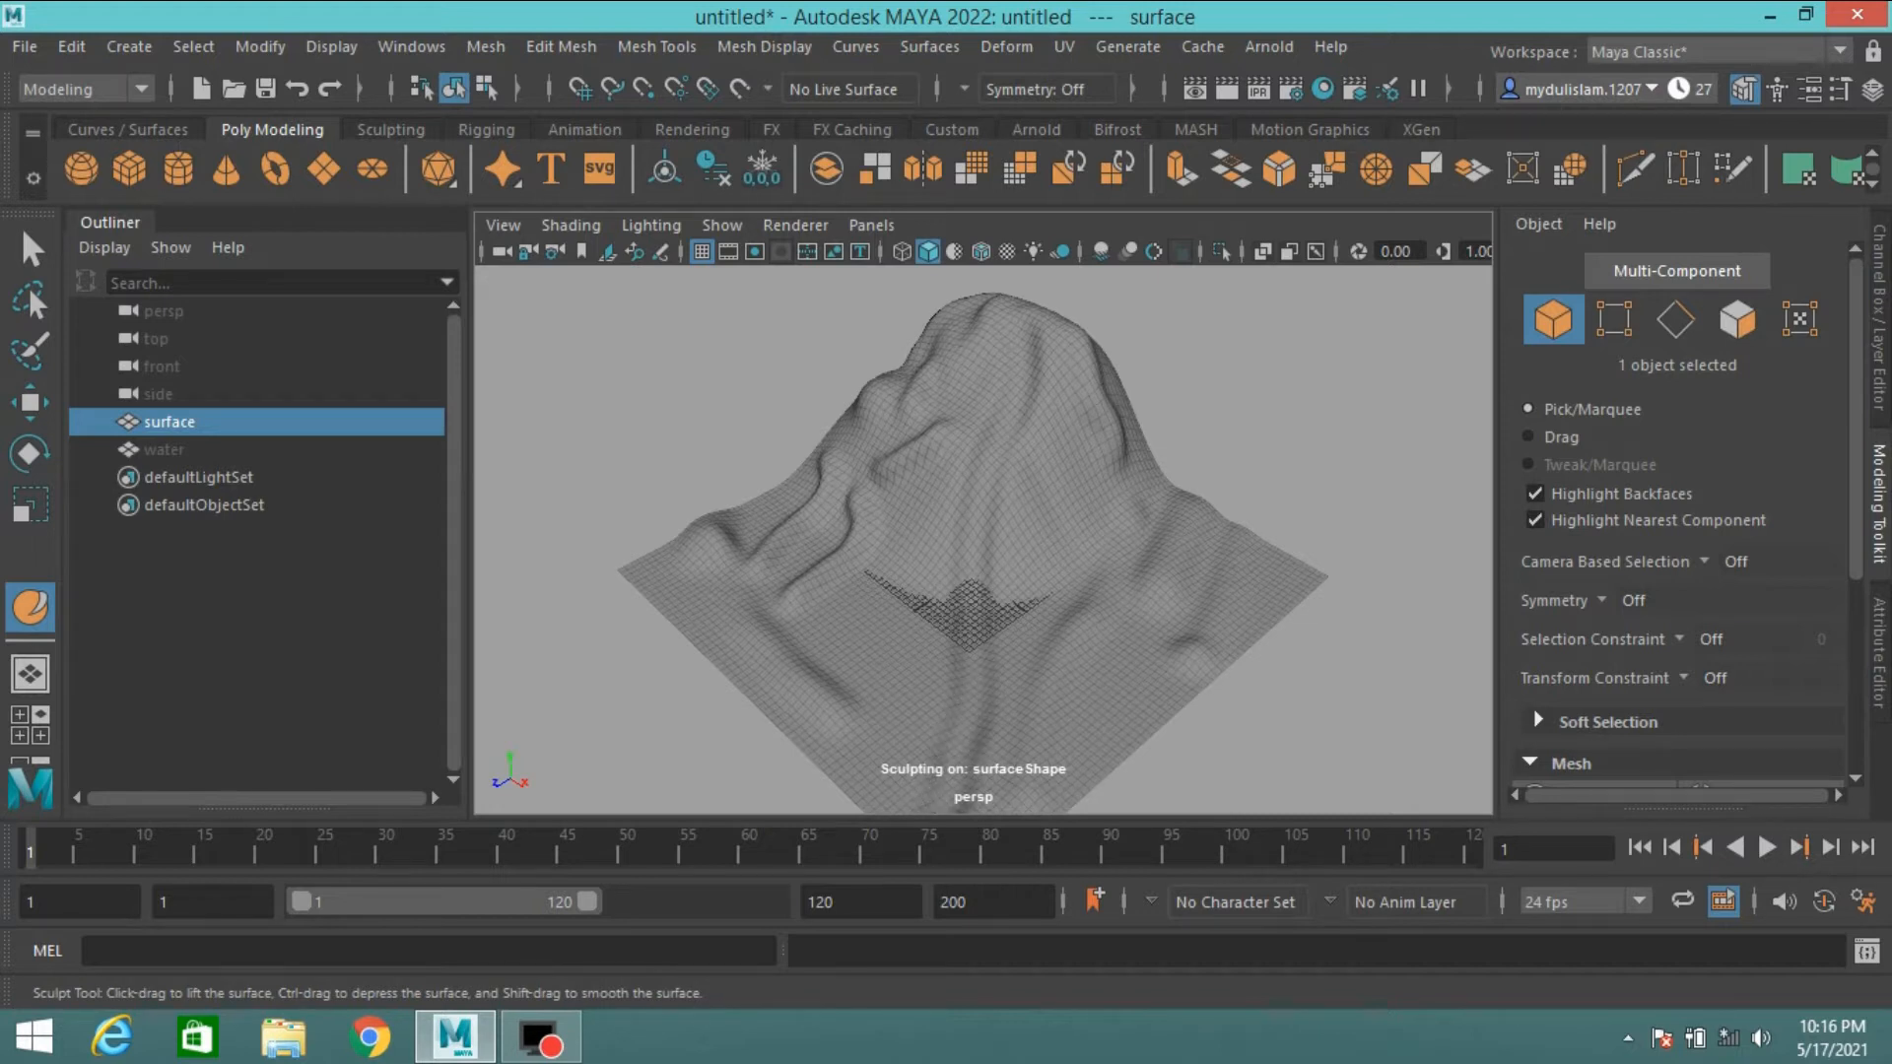
- Deepen the channel from the peak to the ground and extend it to the near edge of the terrain
scroll(901, 687, "down", 3)
mouse_move(899, 687)
left_mouse_down("alt")
mouse_move(963, 549)
mouse_move(953, 585)
left_mouse_up("alt")
scroll(912, 642, "up", 3)
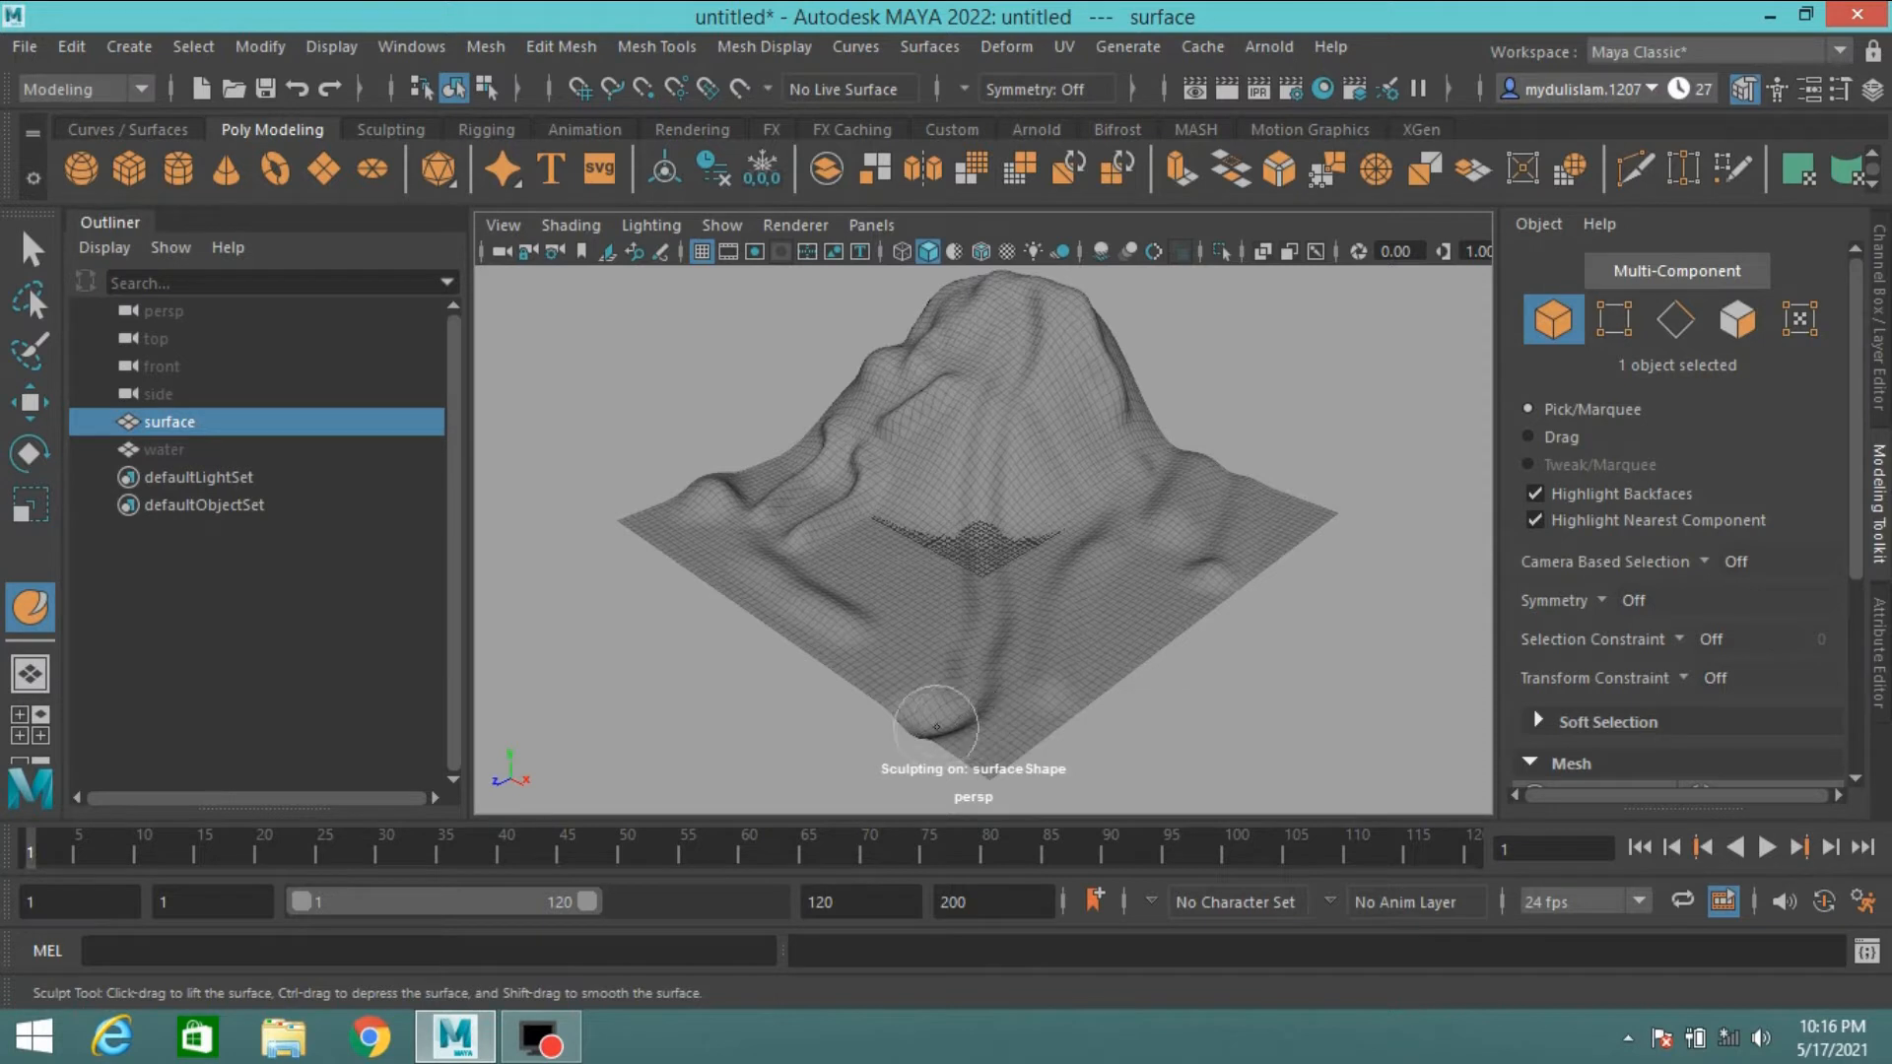
left_click_drag(936, 728, 998, 664)
mouse_move(978, 624)
left_mouse_down()
mouse_move(979, 461)
mouse_move(1020, 294)
left_mouse_up()
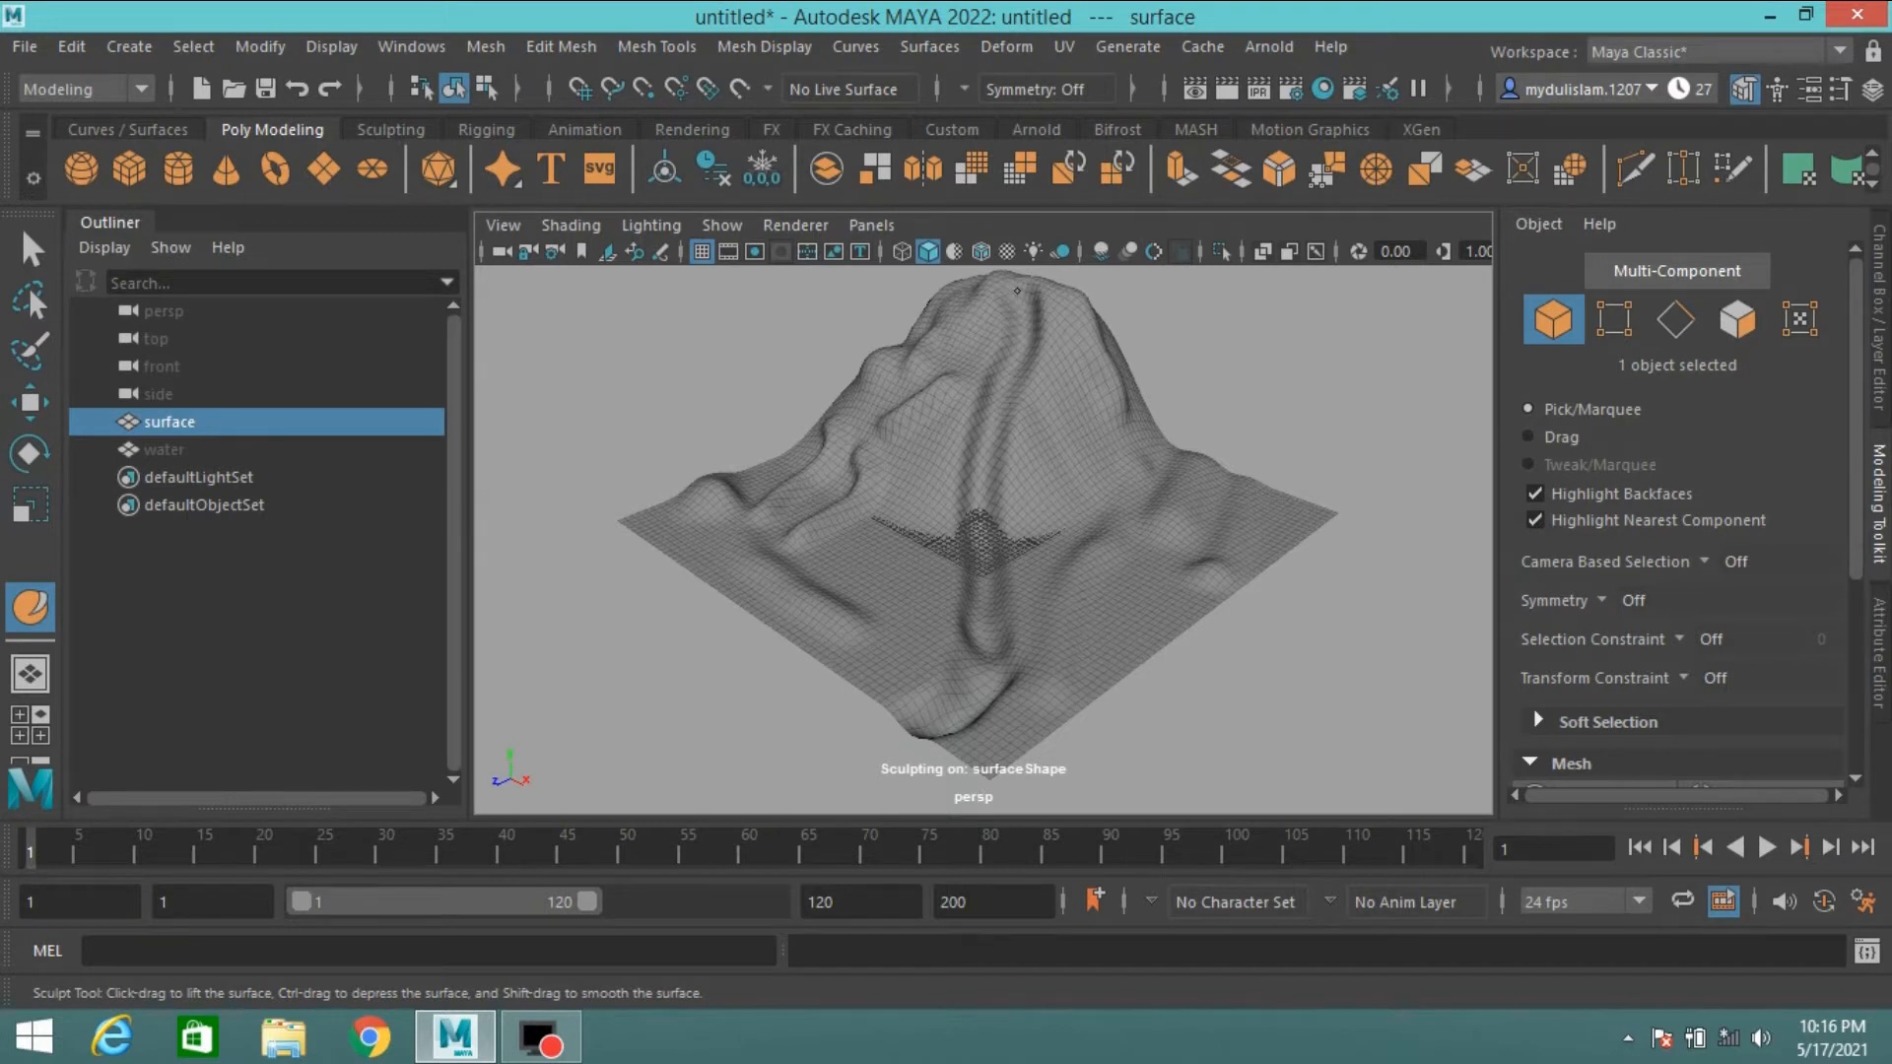
mouse_move(1000, 581)
left_mouse_down()
mouse_move(963, 697)
mouse_move(910, 752)
left_mouse_up()
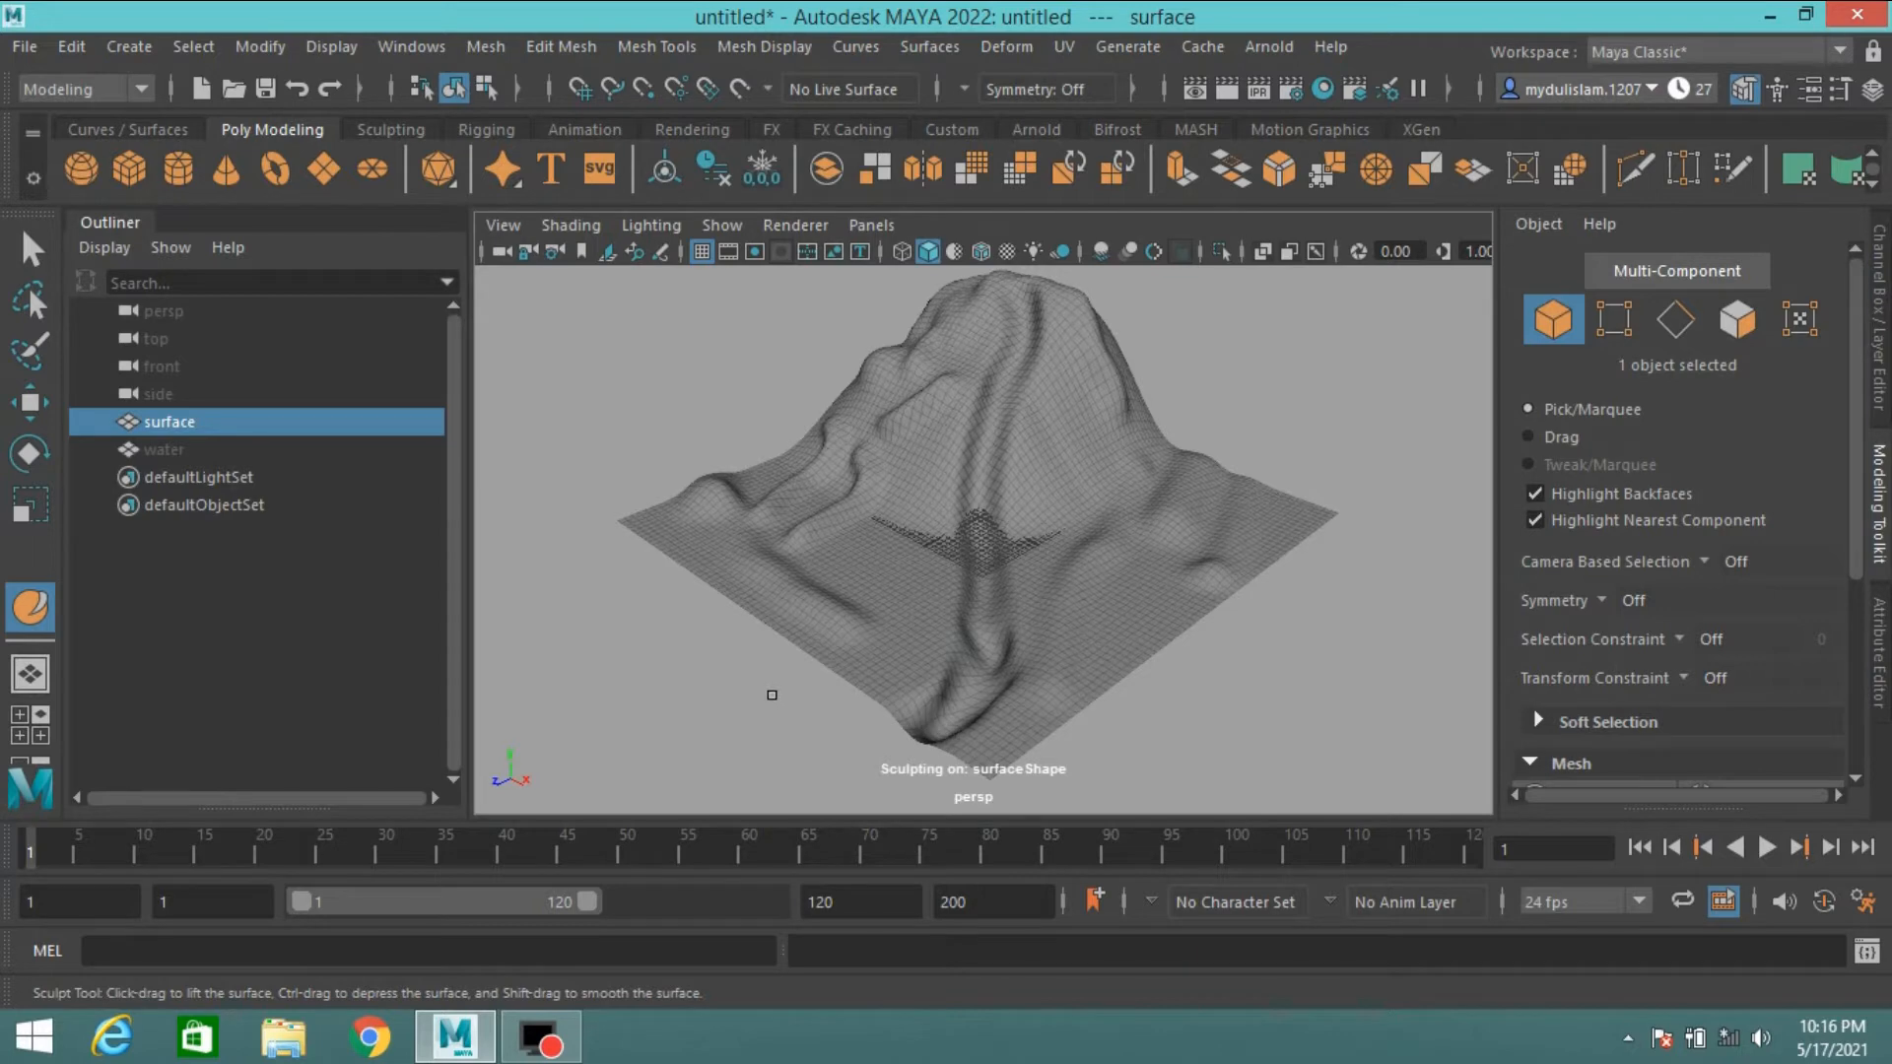
- Leave the Sculpt Tool and unhide the water mesh
left_click(32, 249)
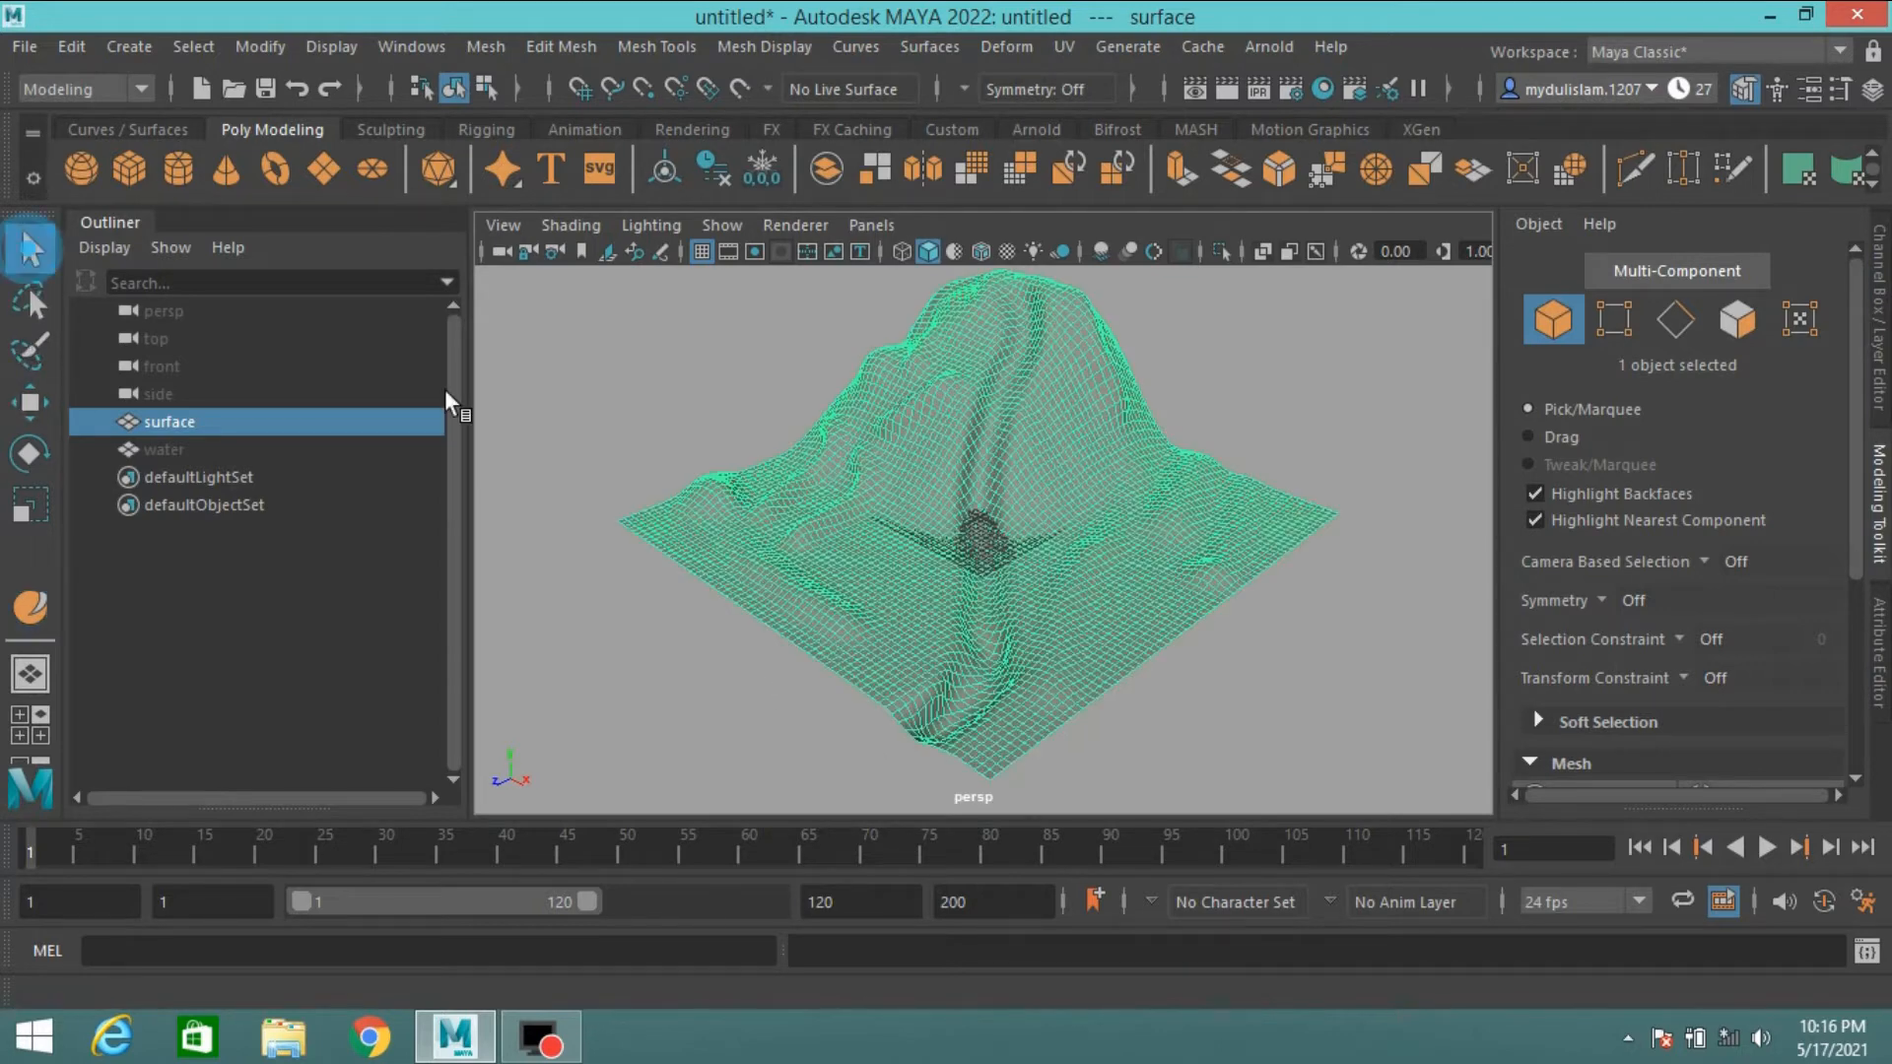
mouse_move(853, 620)
left_mouse_down("alt")
mouse_move(916, 604)
mouse_move(887, 604)
left_mouse_up("alt")
left_click(148, 450)
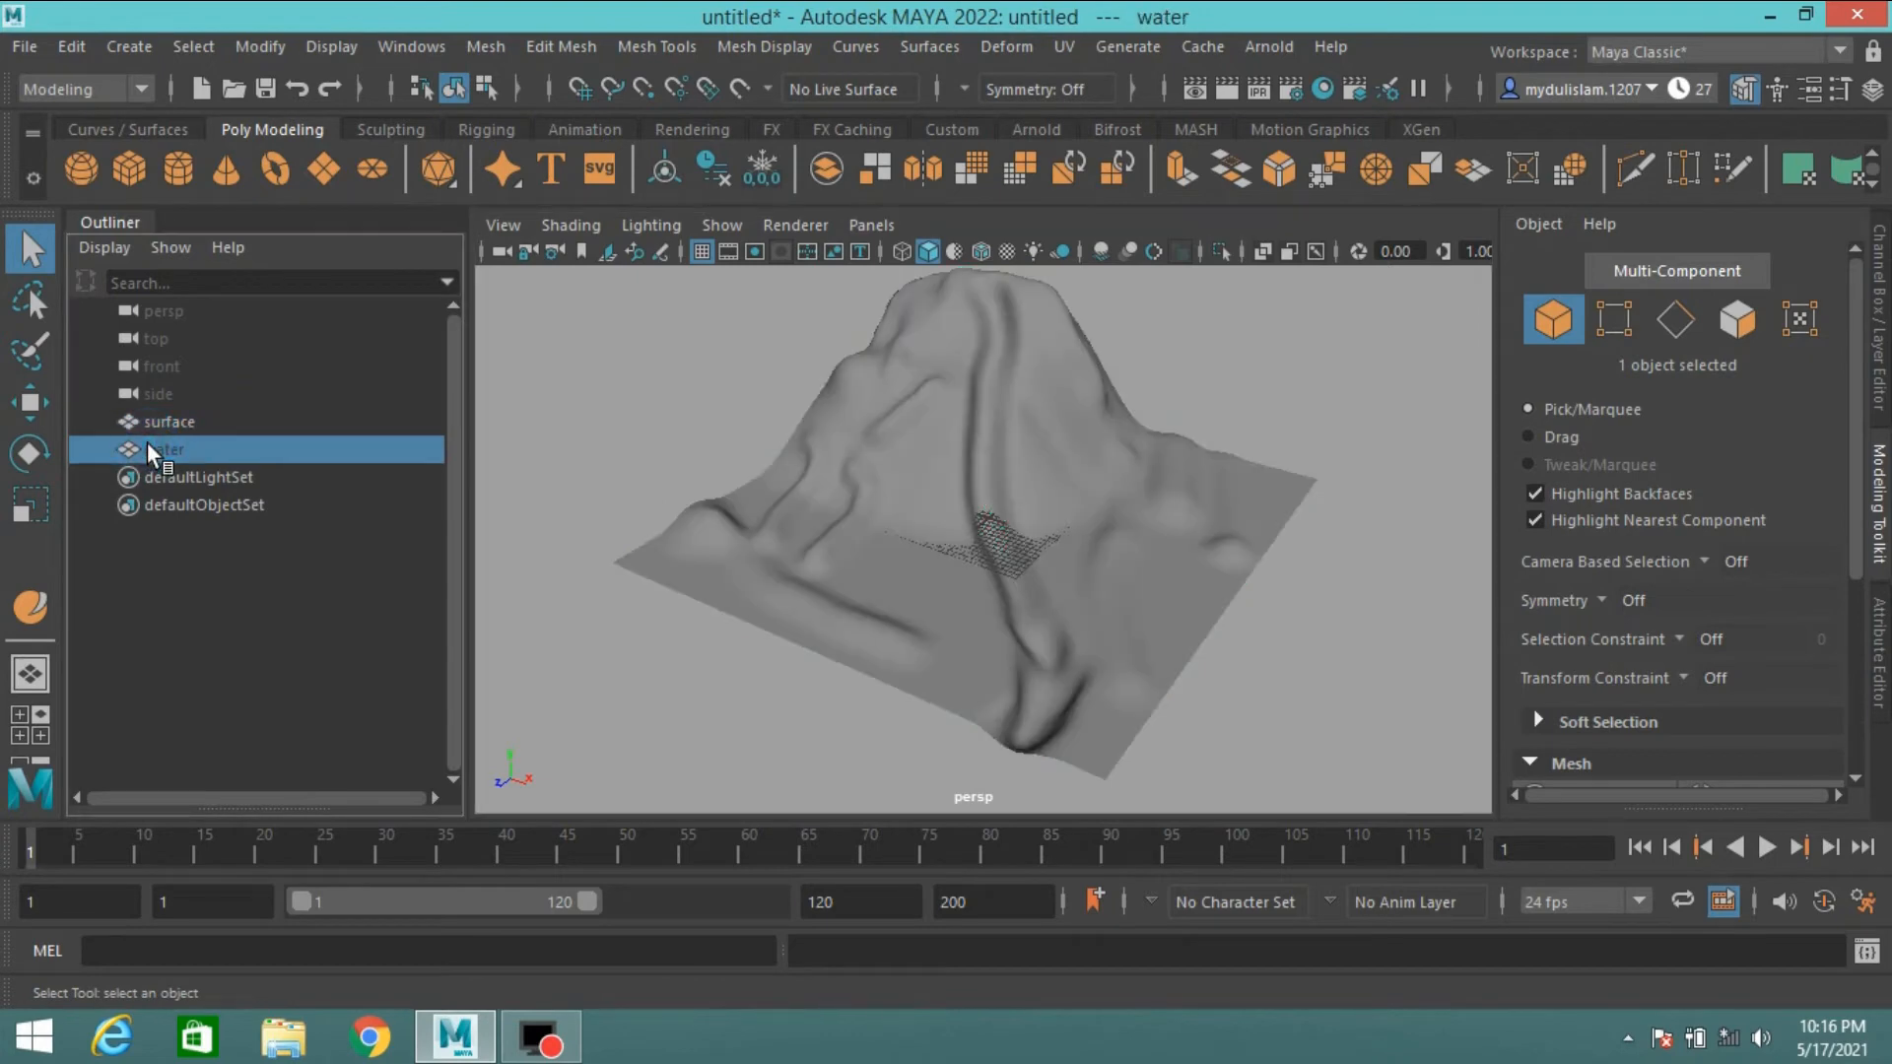
key("h")
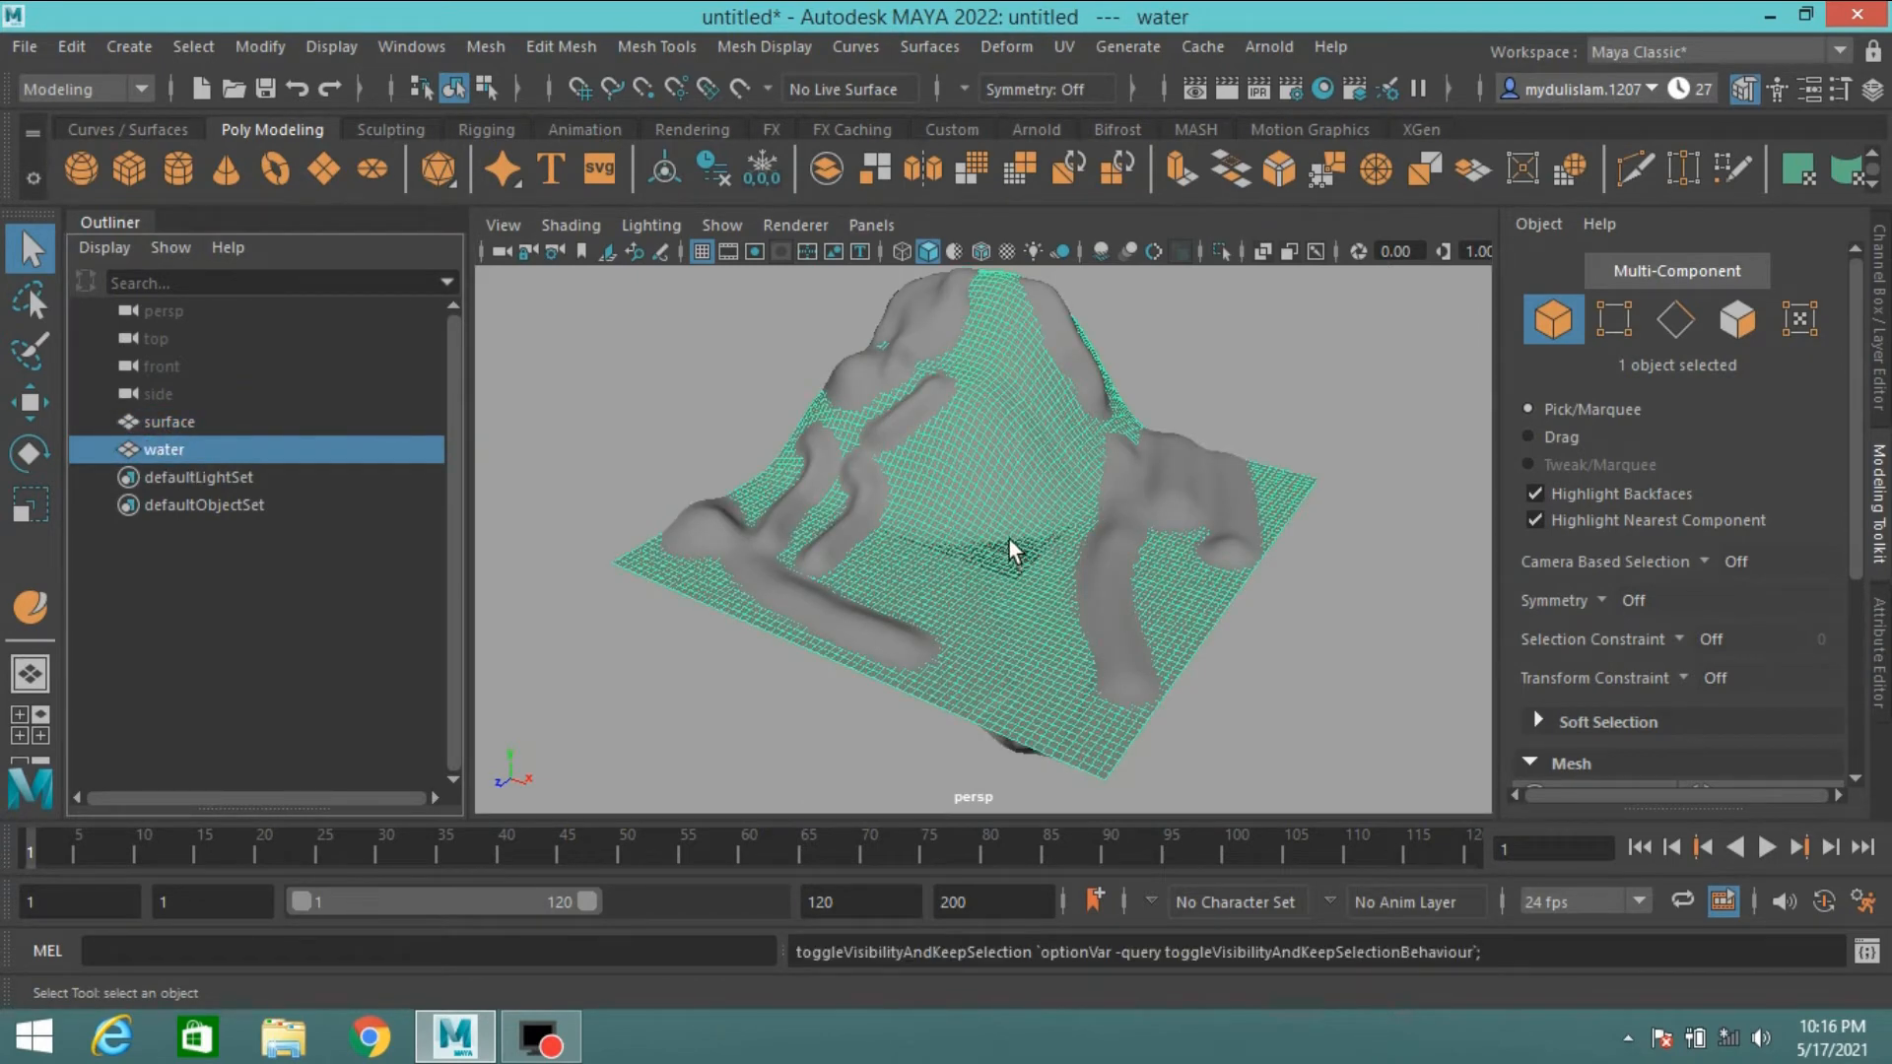
- Lower the water mesh about 1.74 units and shift and scale it slightly so it shows only inside the carved channel
key("w")
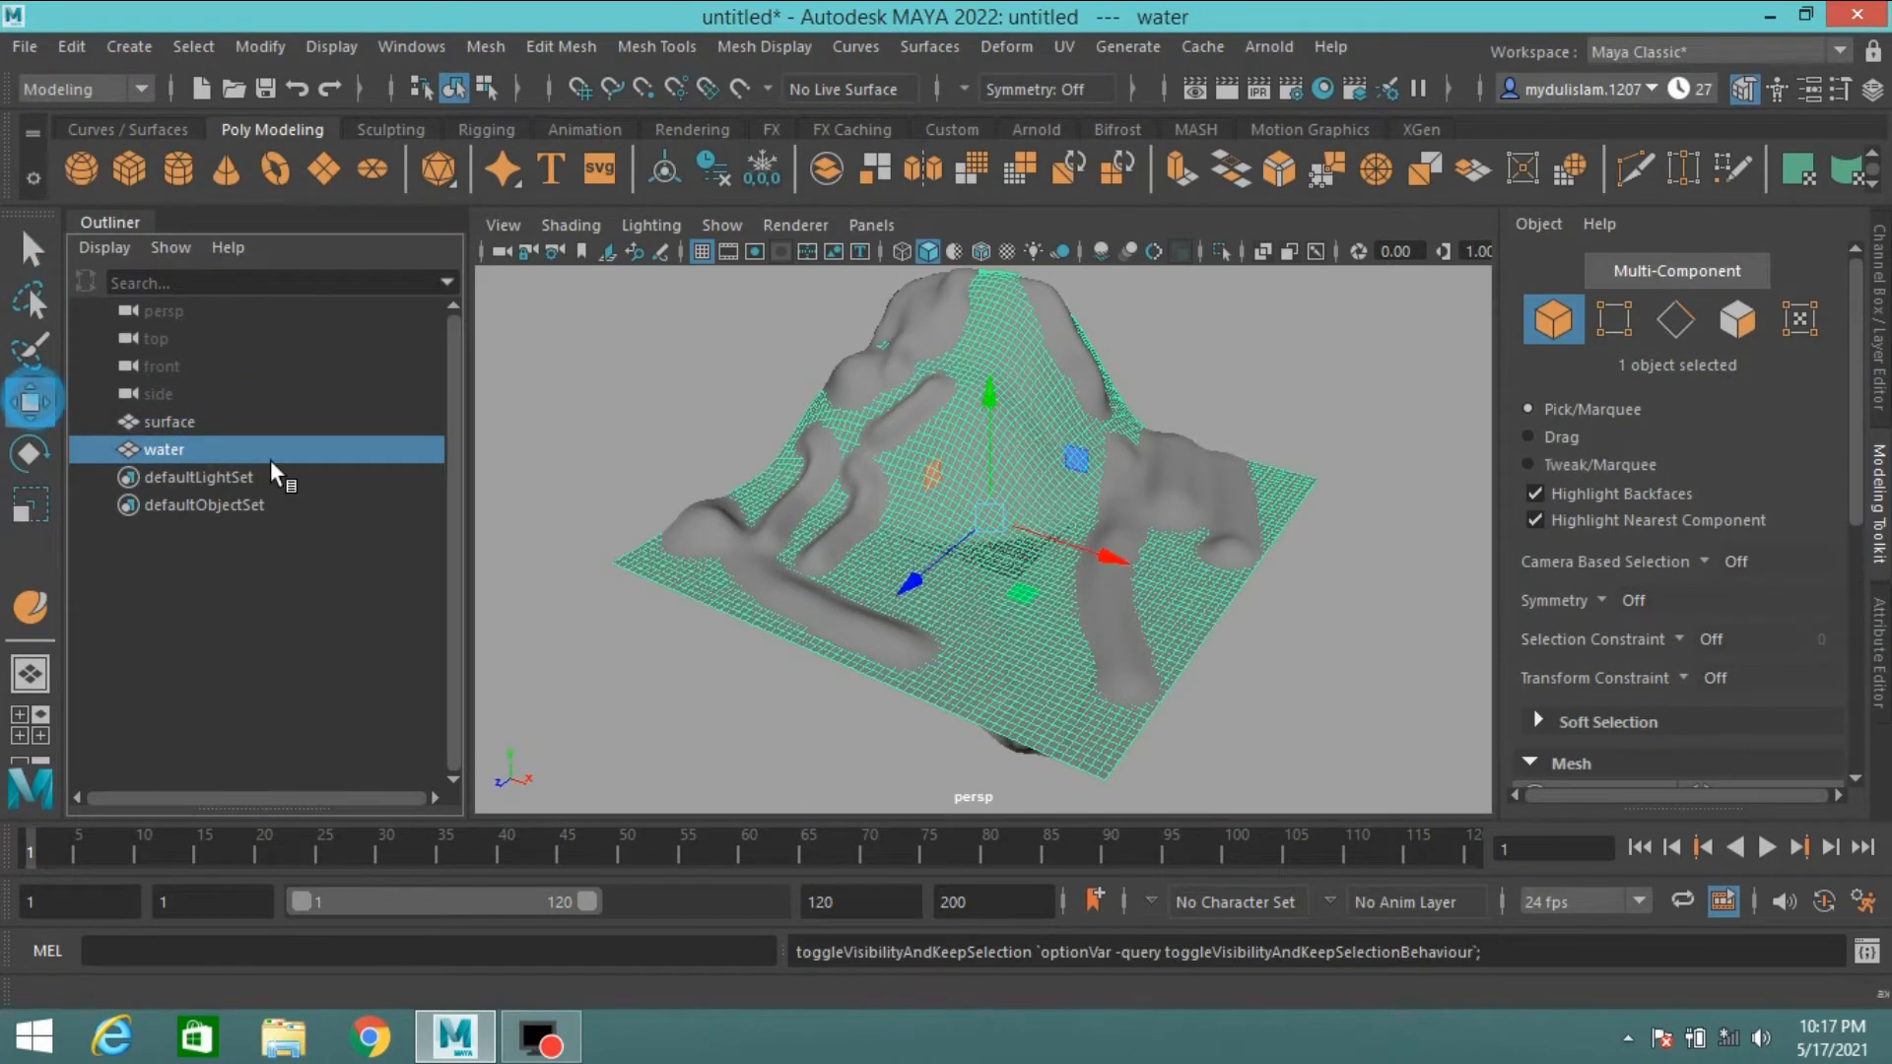
left_click_drag(984, 390, 988, 394)
left_click_drag(1165, 541, 815, 530, "alt")
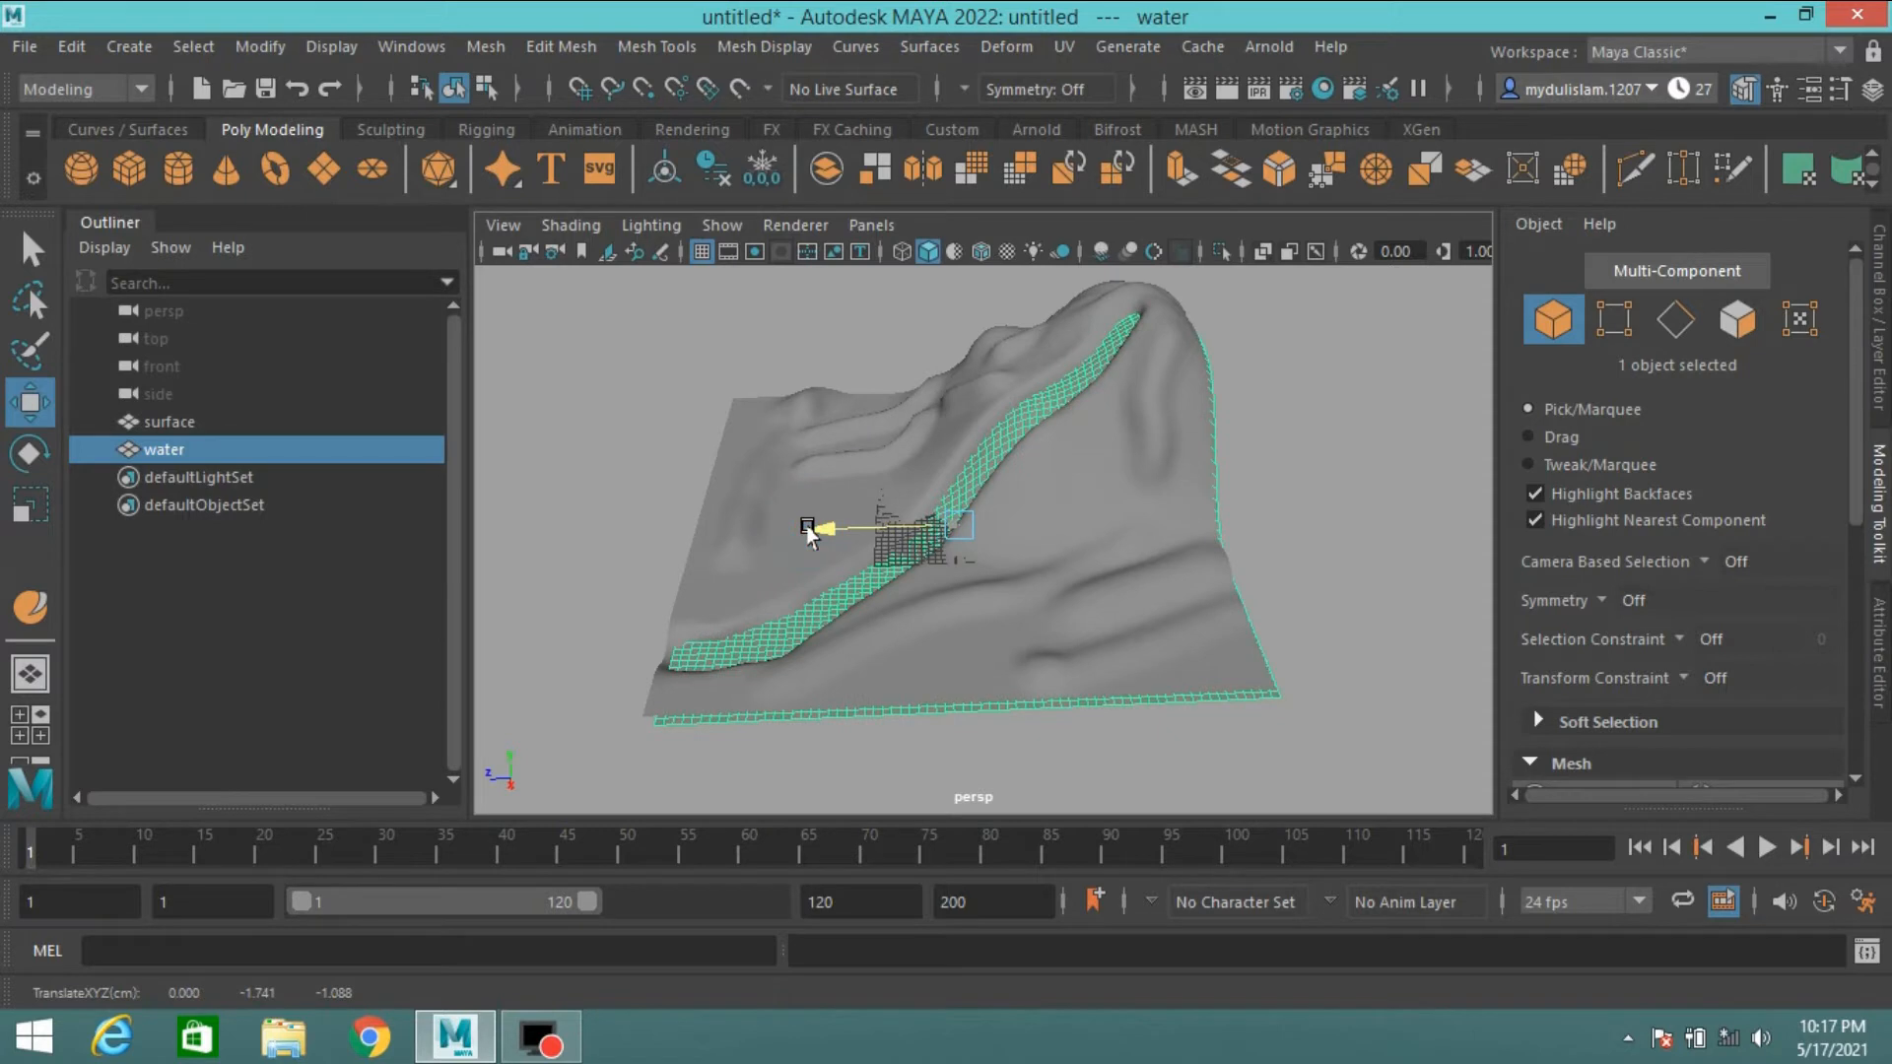
left_click(30, 505)
mouse_move(955, 523)
left_mouse_down()
mouse_move(939, 528)
mouse_move(1029, 559)
mouse_move(976, 542)
left_mouse_up()
left_click(29, 248)
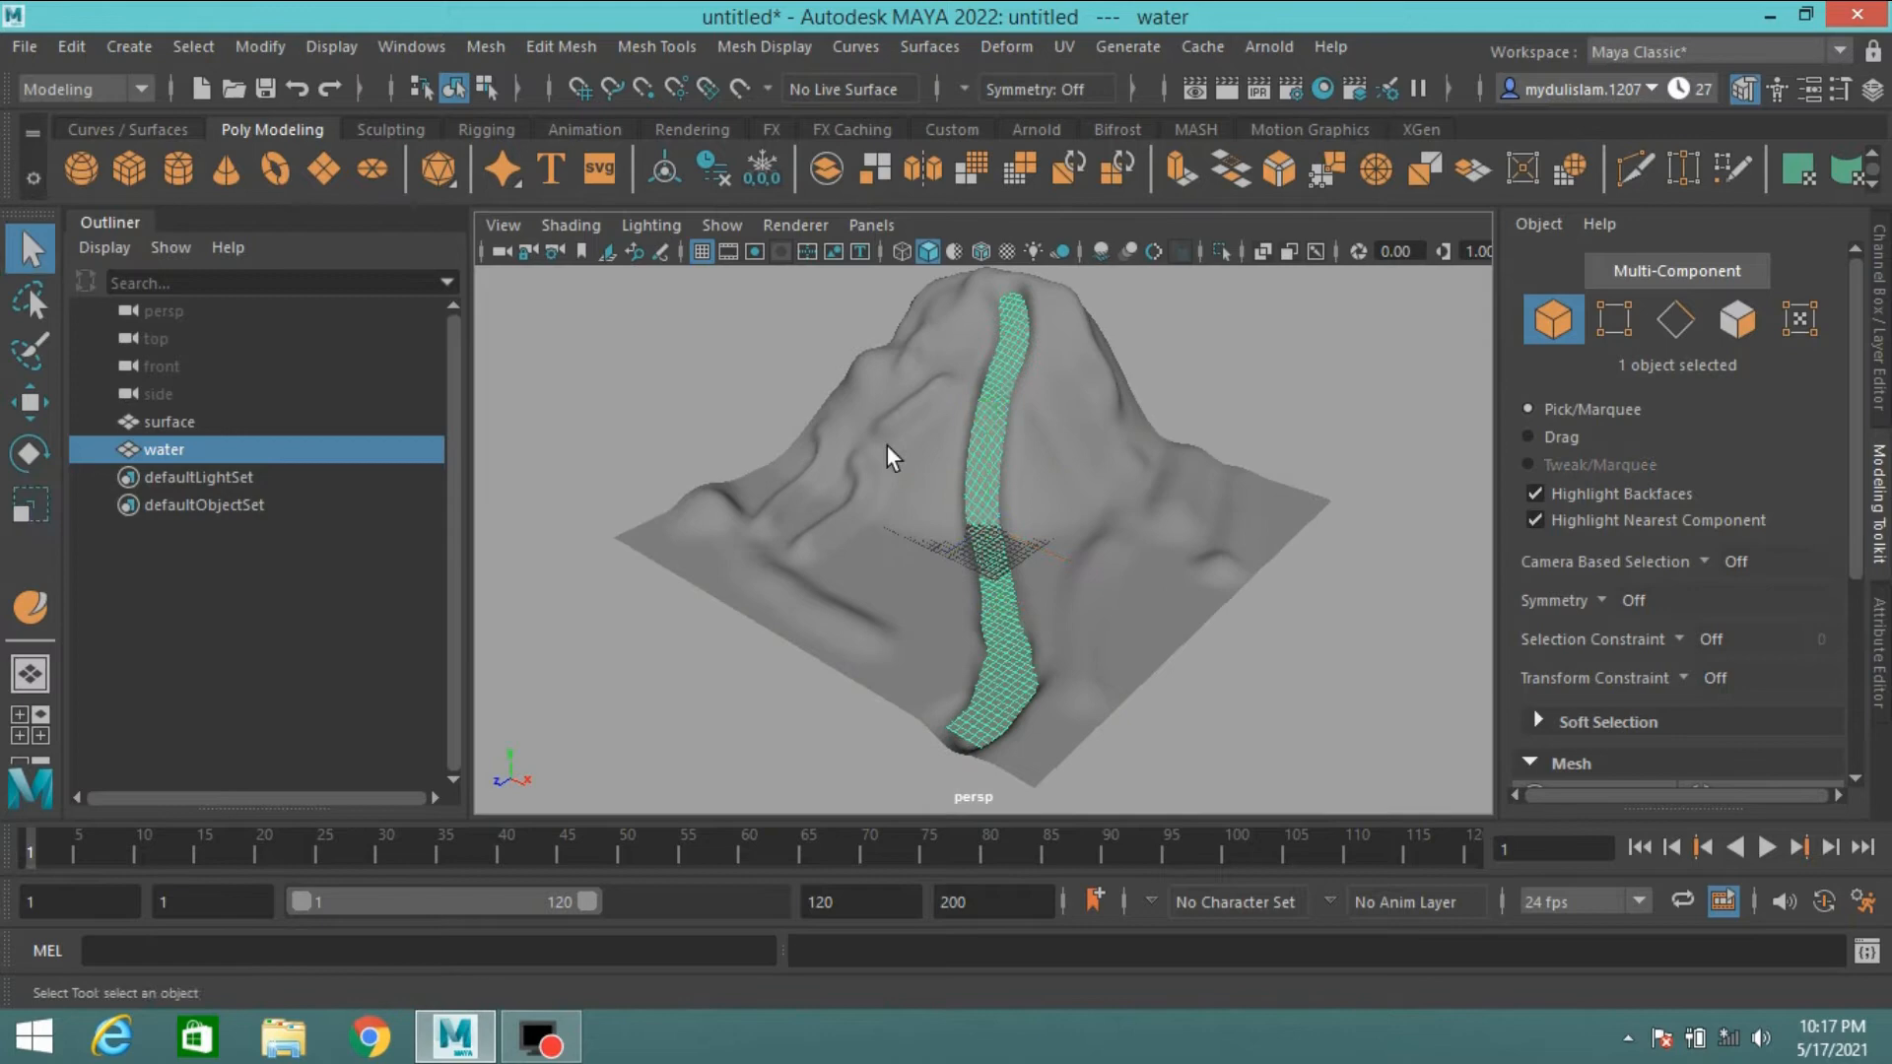
- Assign a new Arnold aiStandardSurface material to the water mesh
right_click(976, 517)
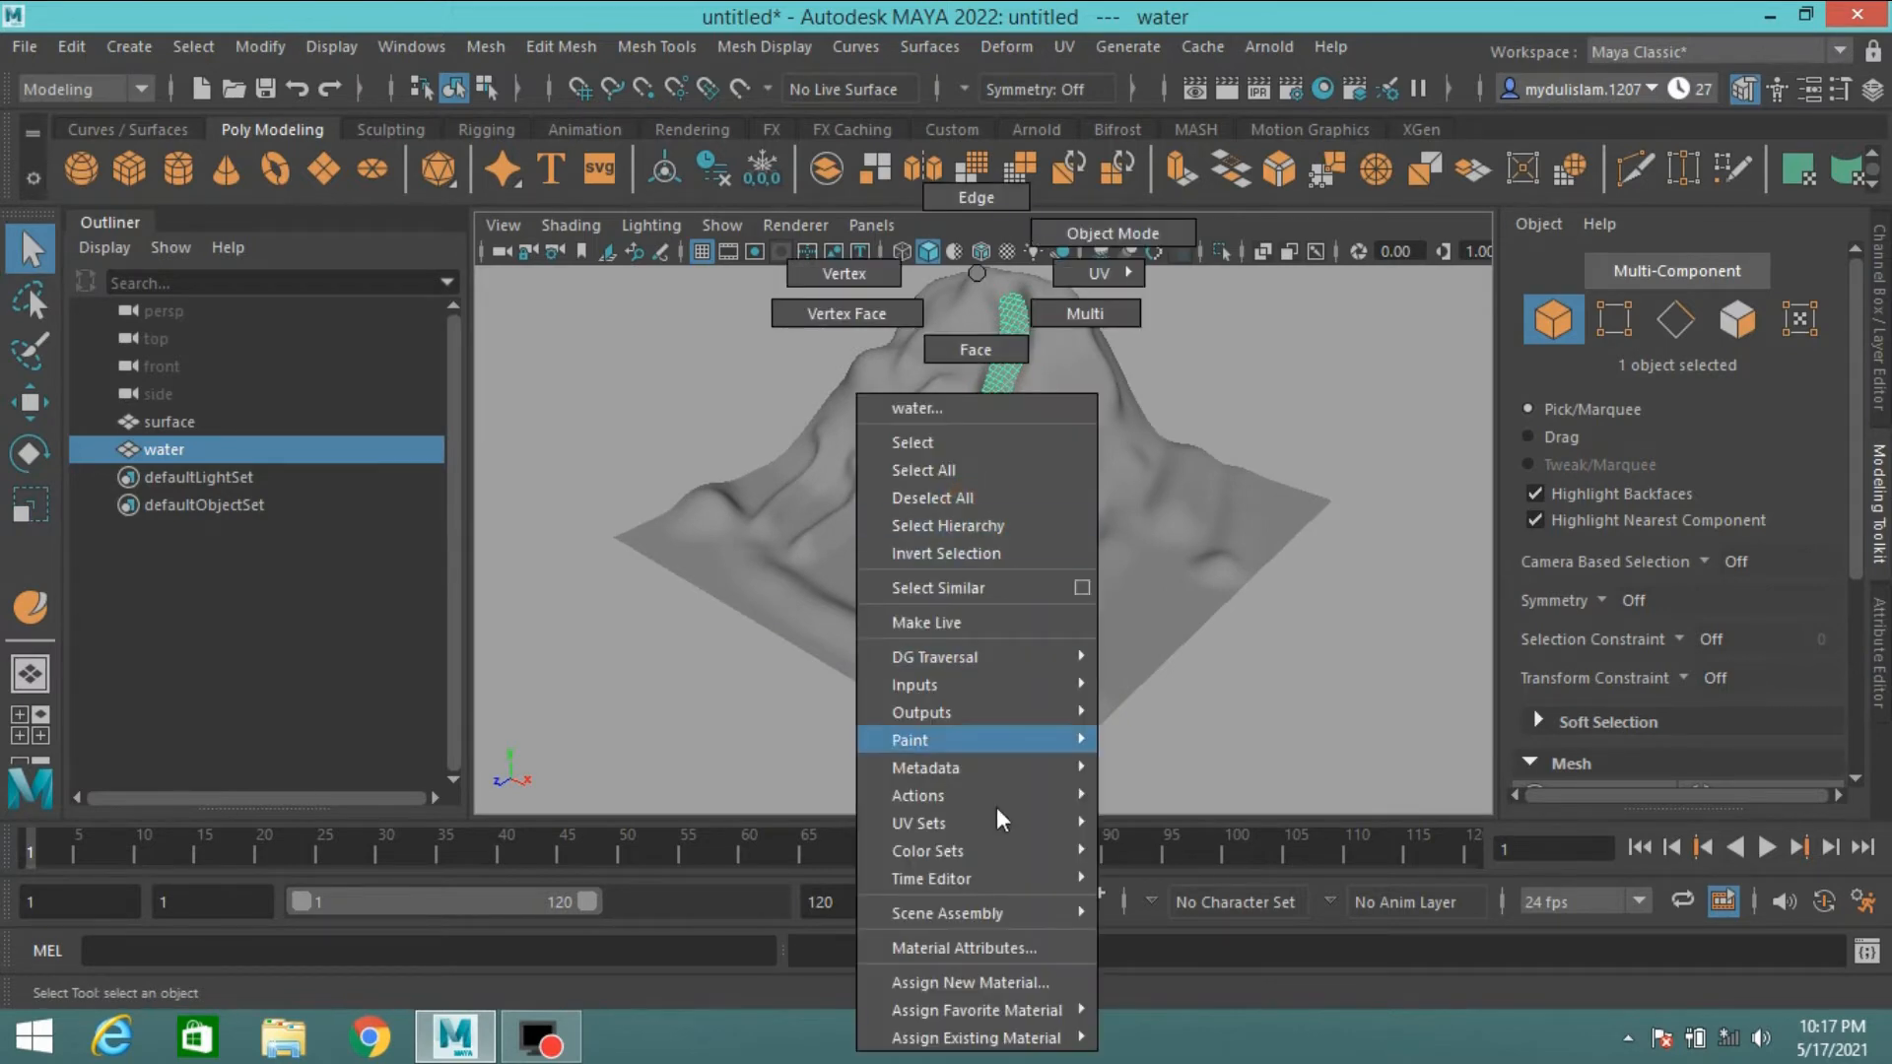
left_click(998, 983)
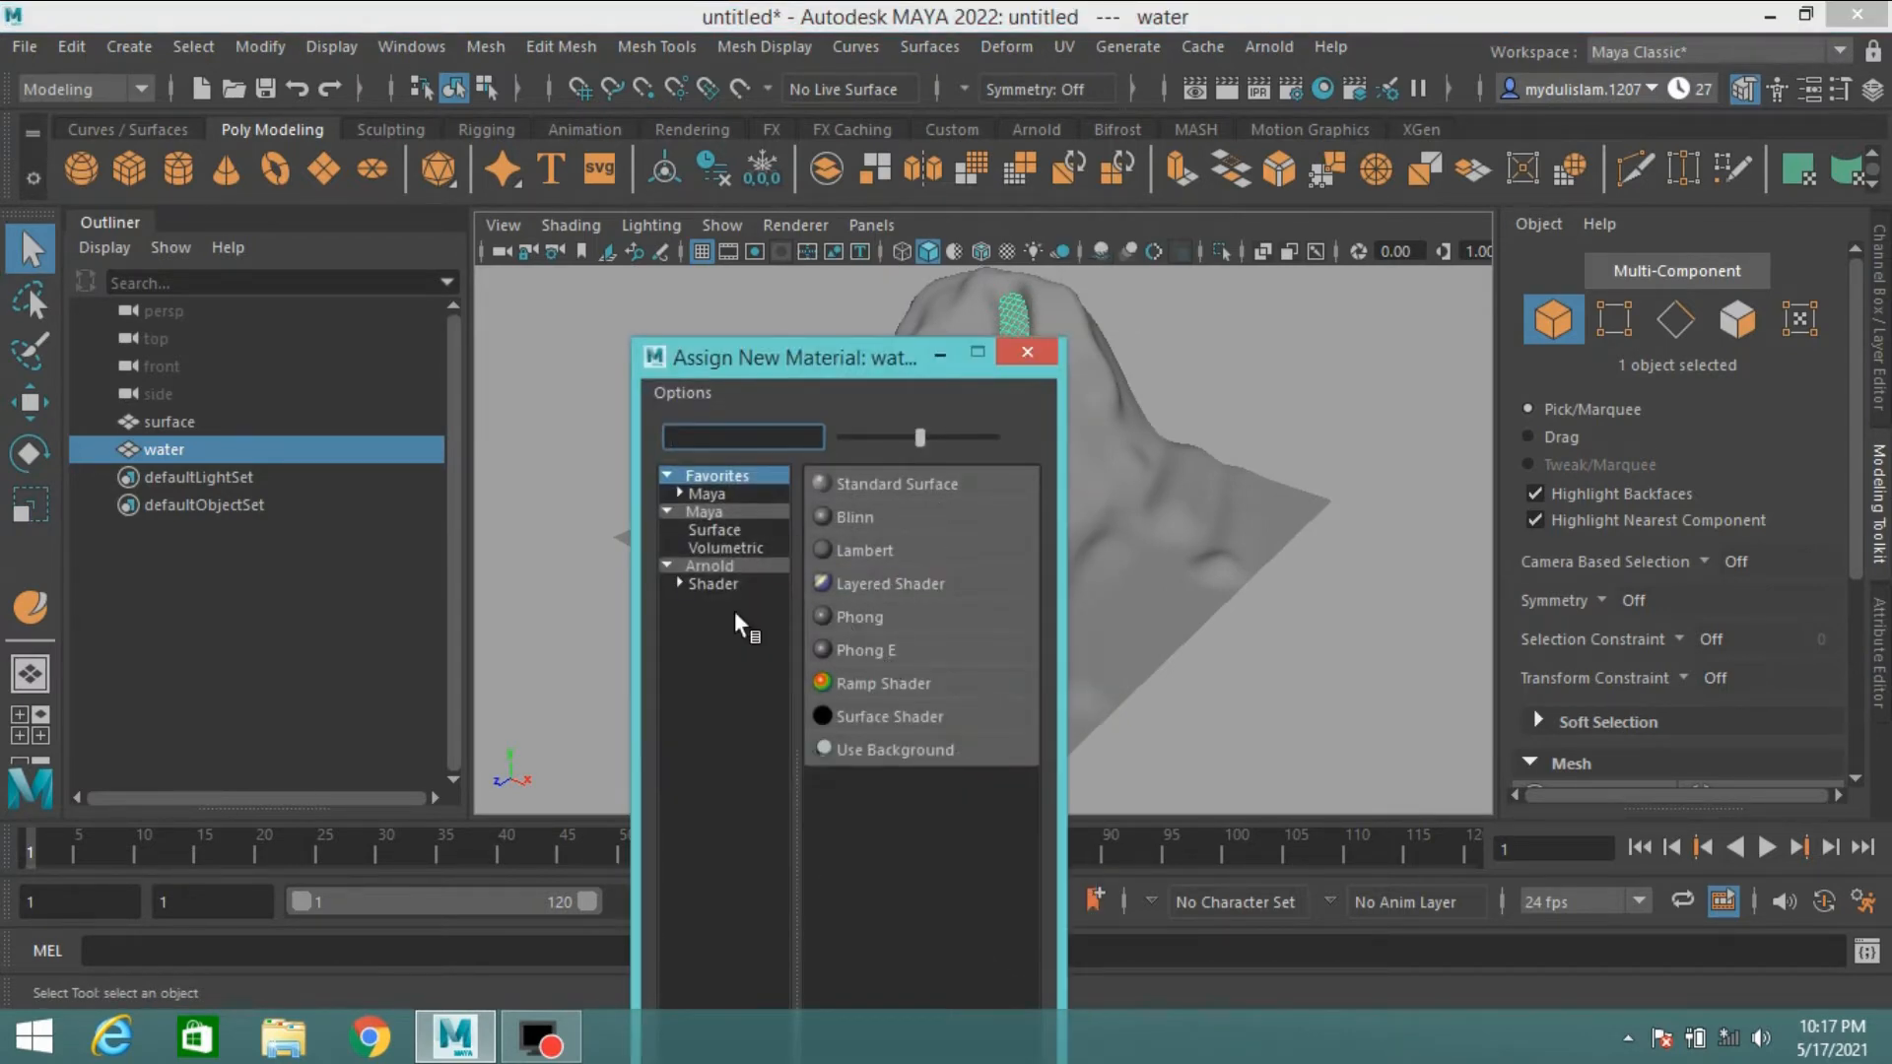
left_click(712, 567)
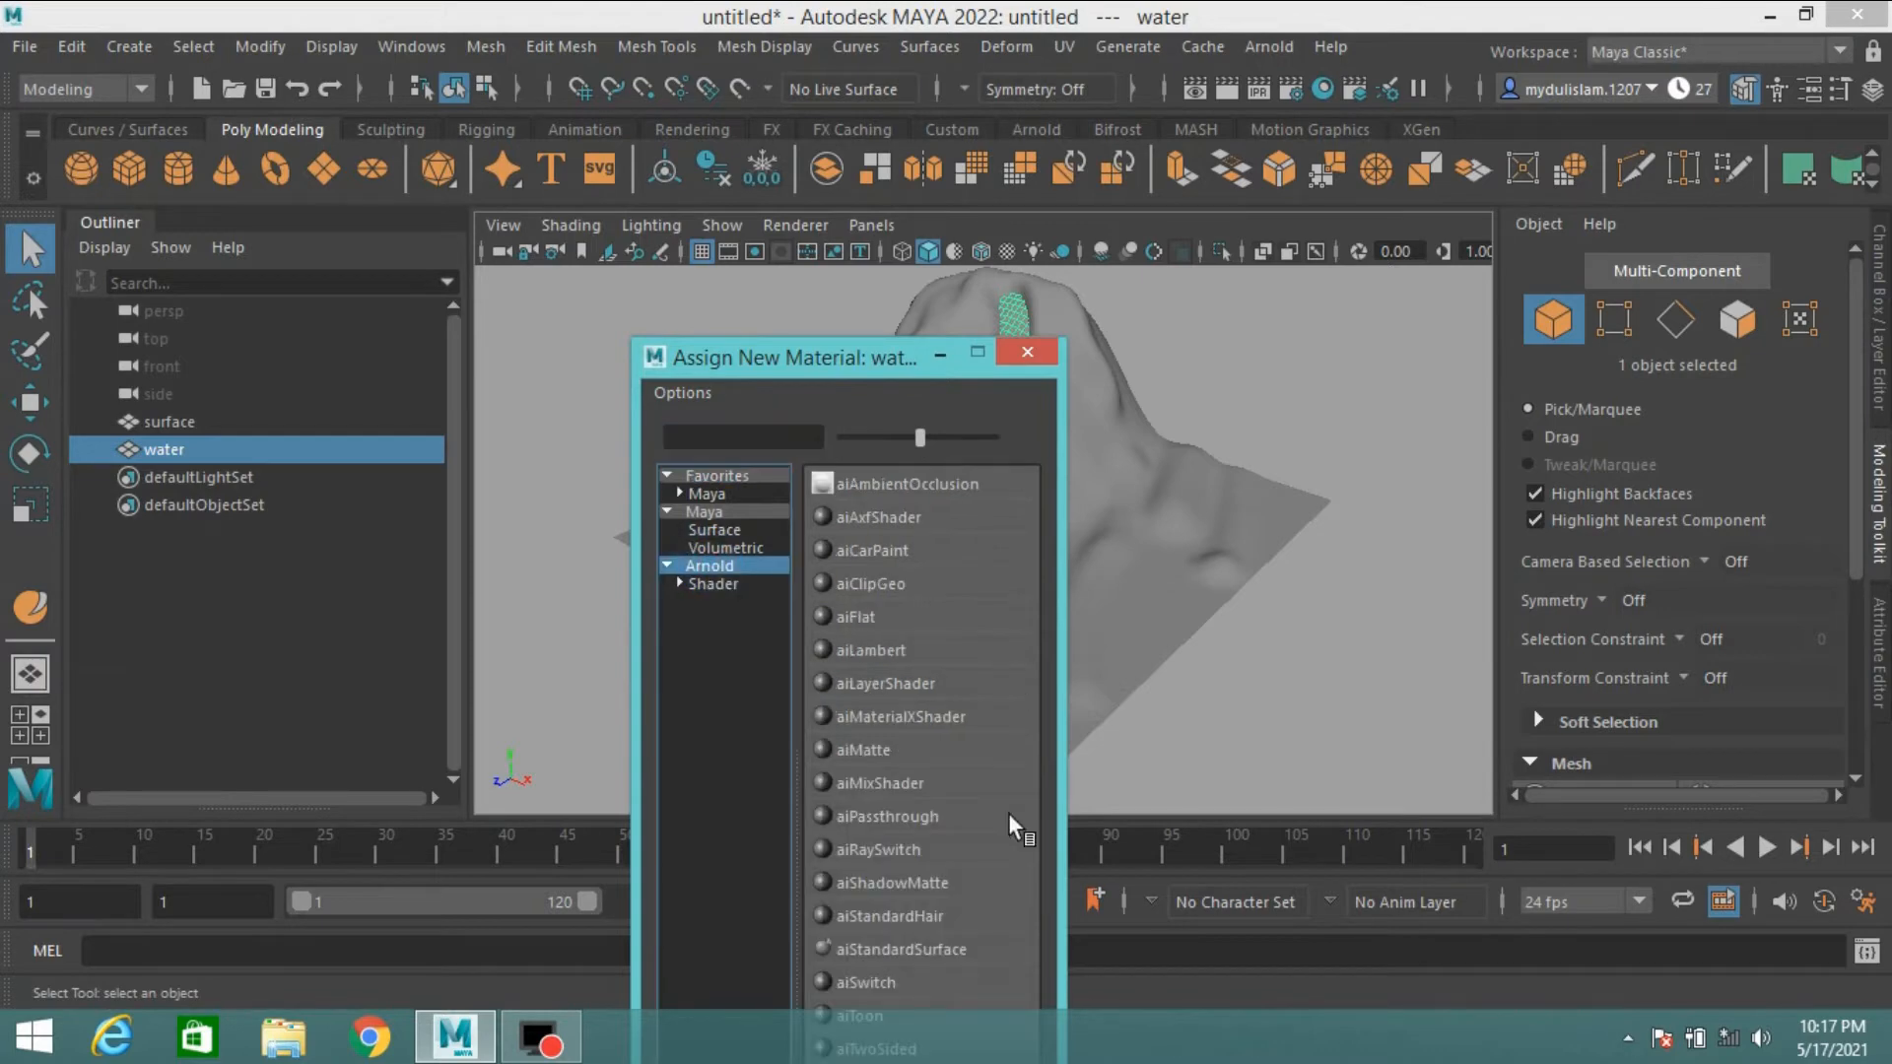
left_click(907, 946)
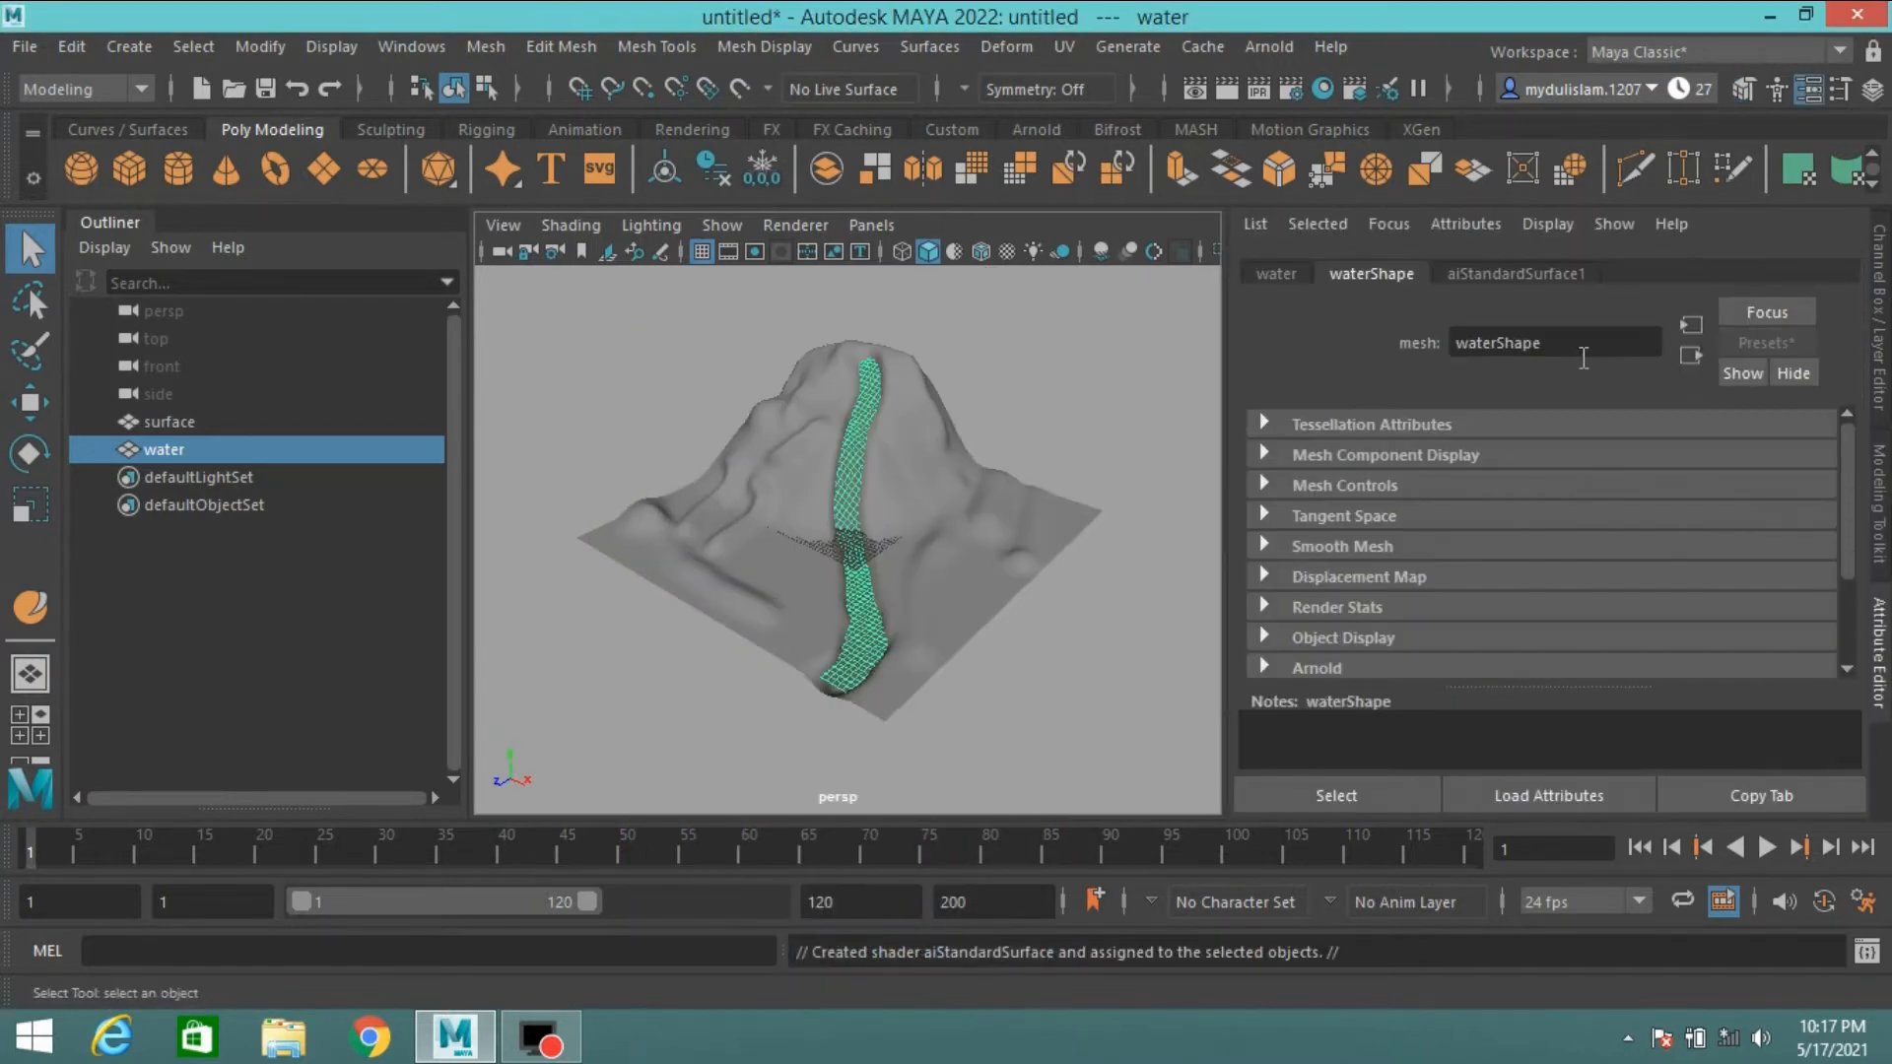
- Connect a Noise texture to the Bump Mapping of the water's aiStandardSurface1 material
left_click(1516, 274)
scroll(1375, 635, "down", 3)
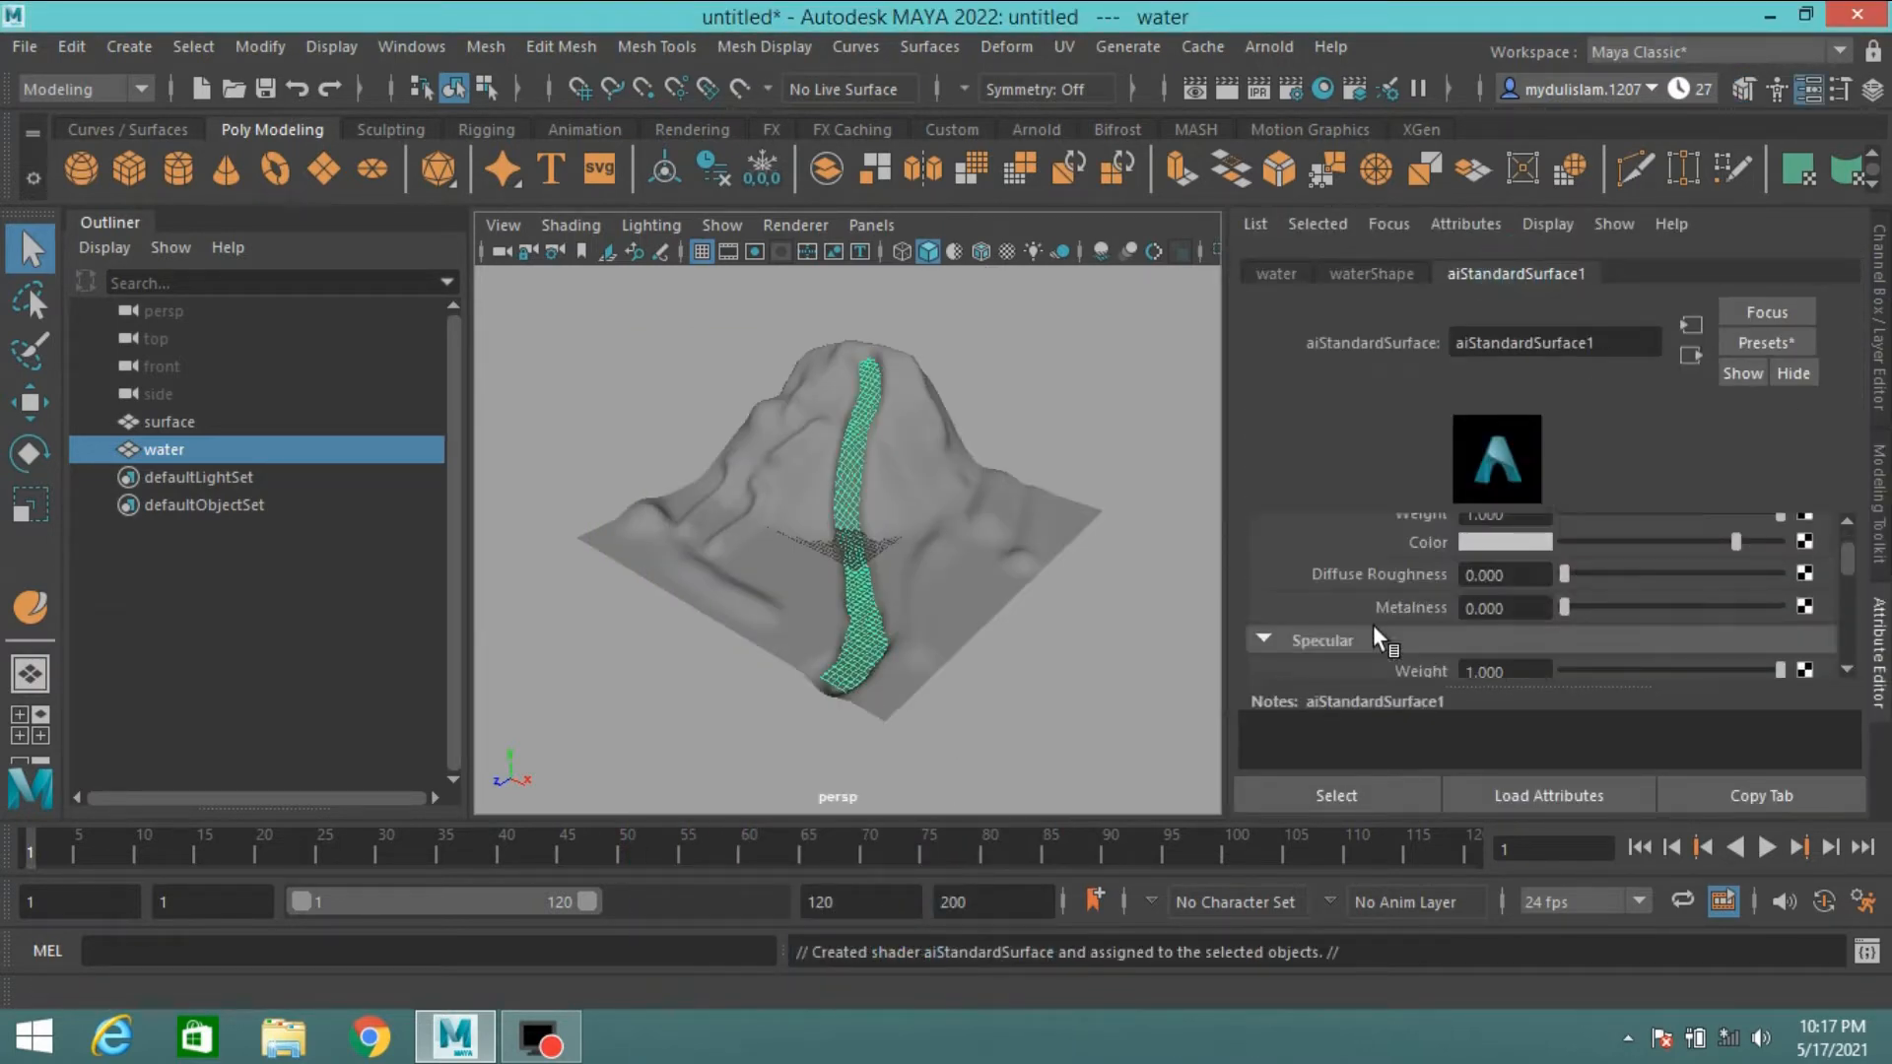
scroll(1374, 627, "up", 3)
scroll(1372, 626, "down", 12)
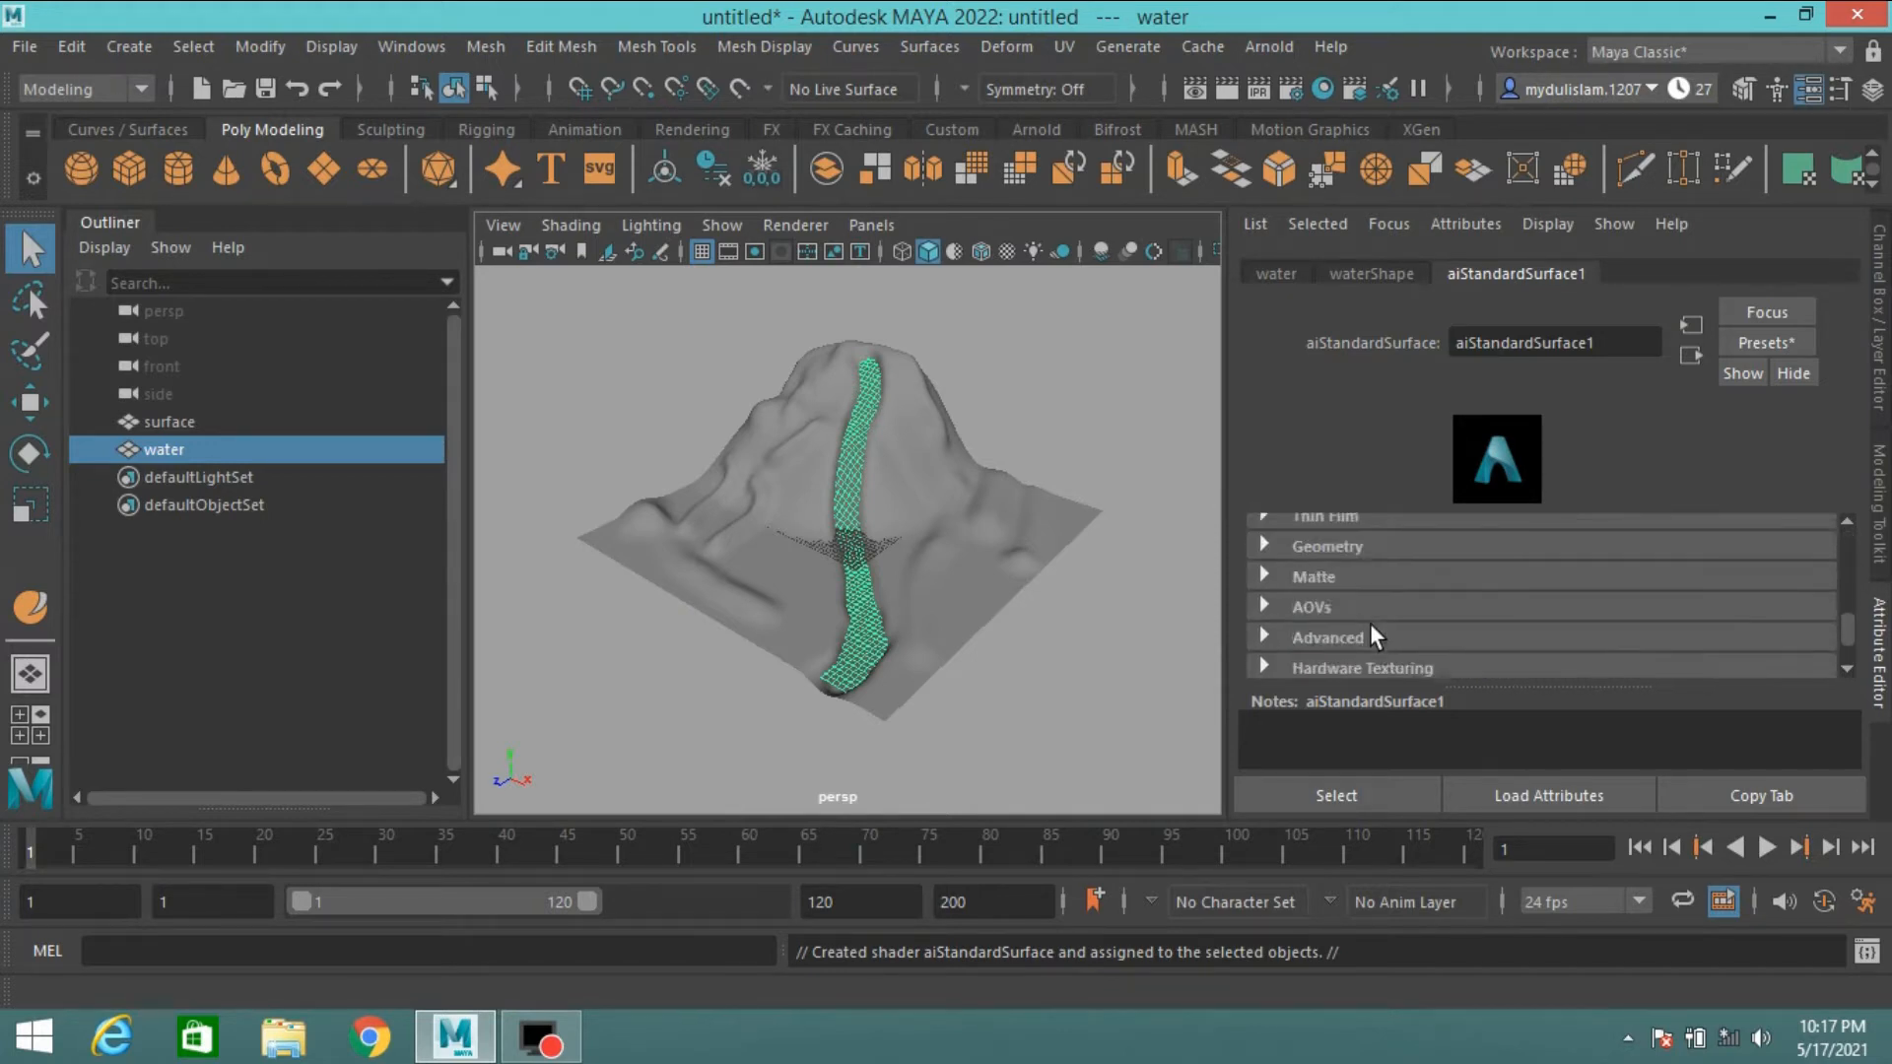
left_click(1263, 544)
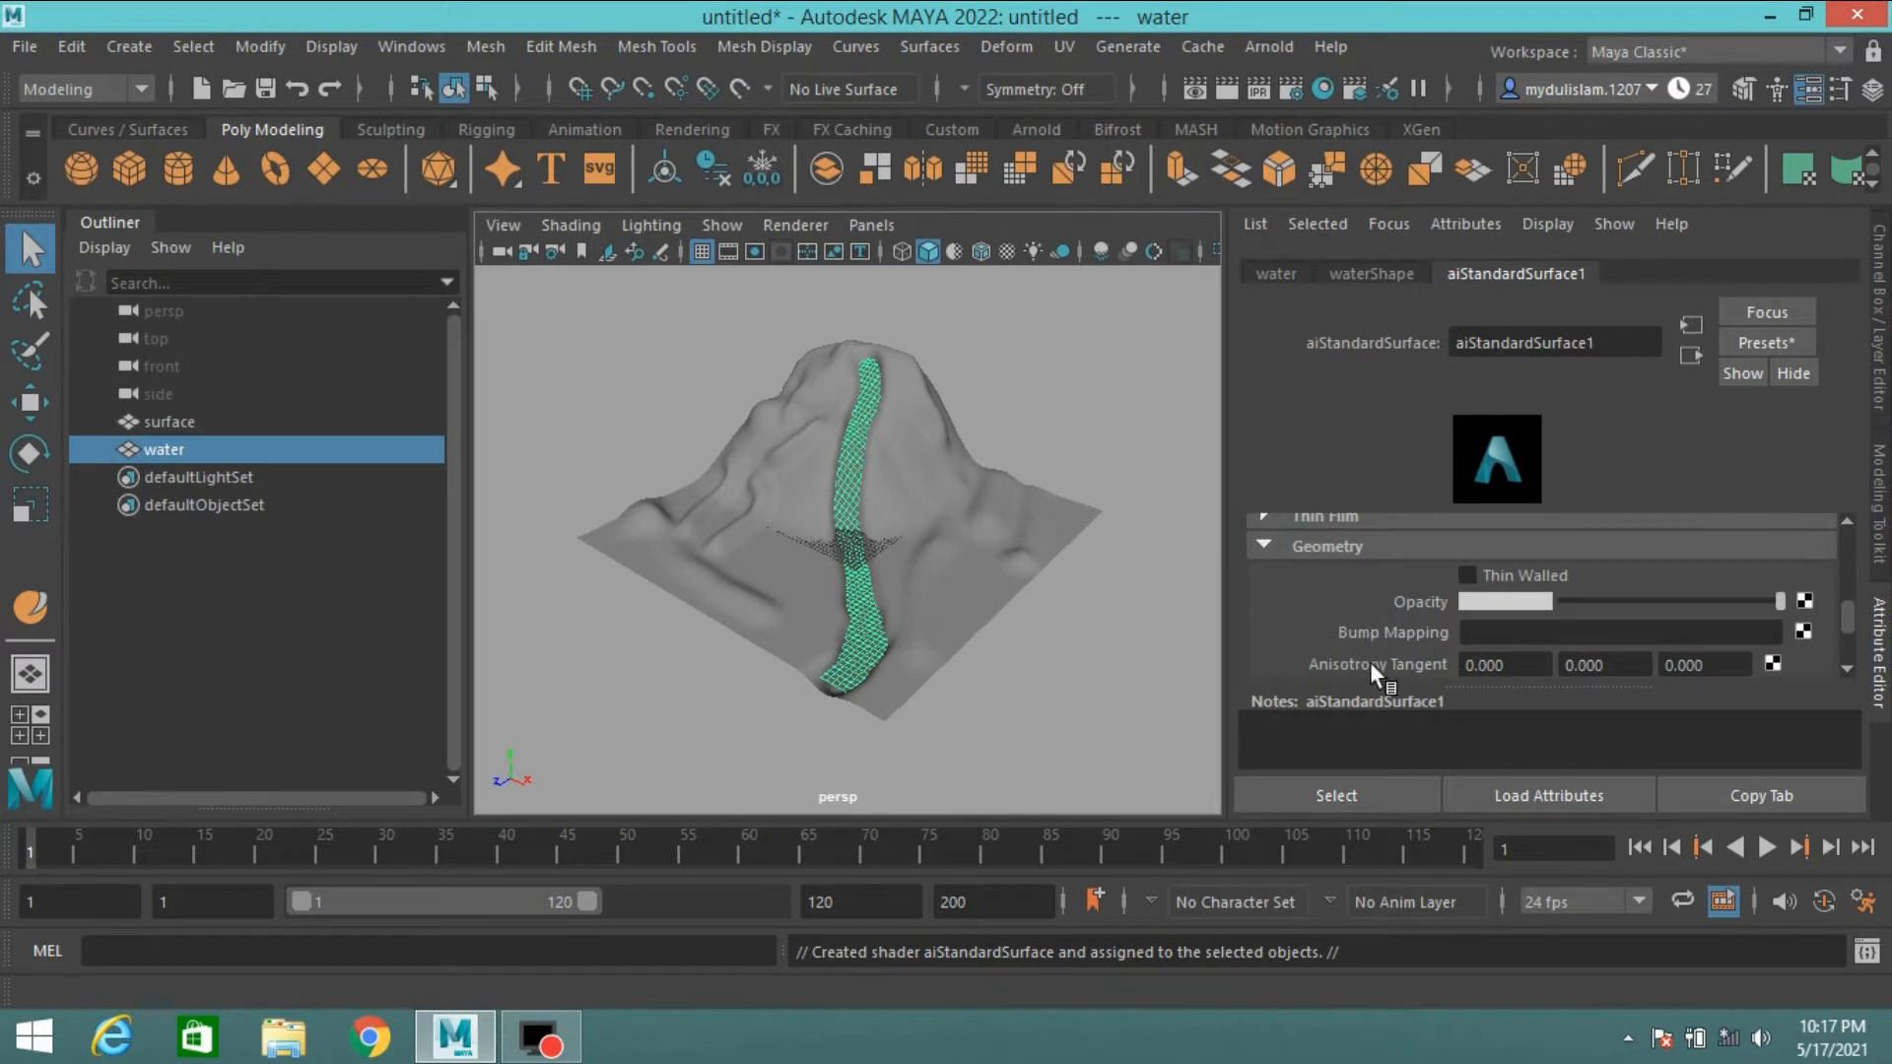
left_click(1802, 631)
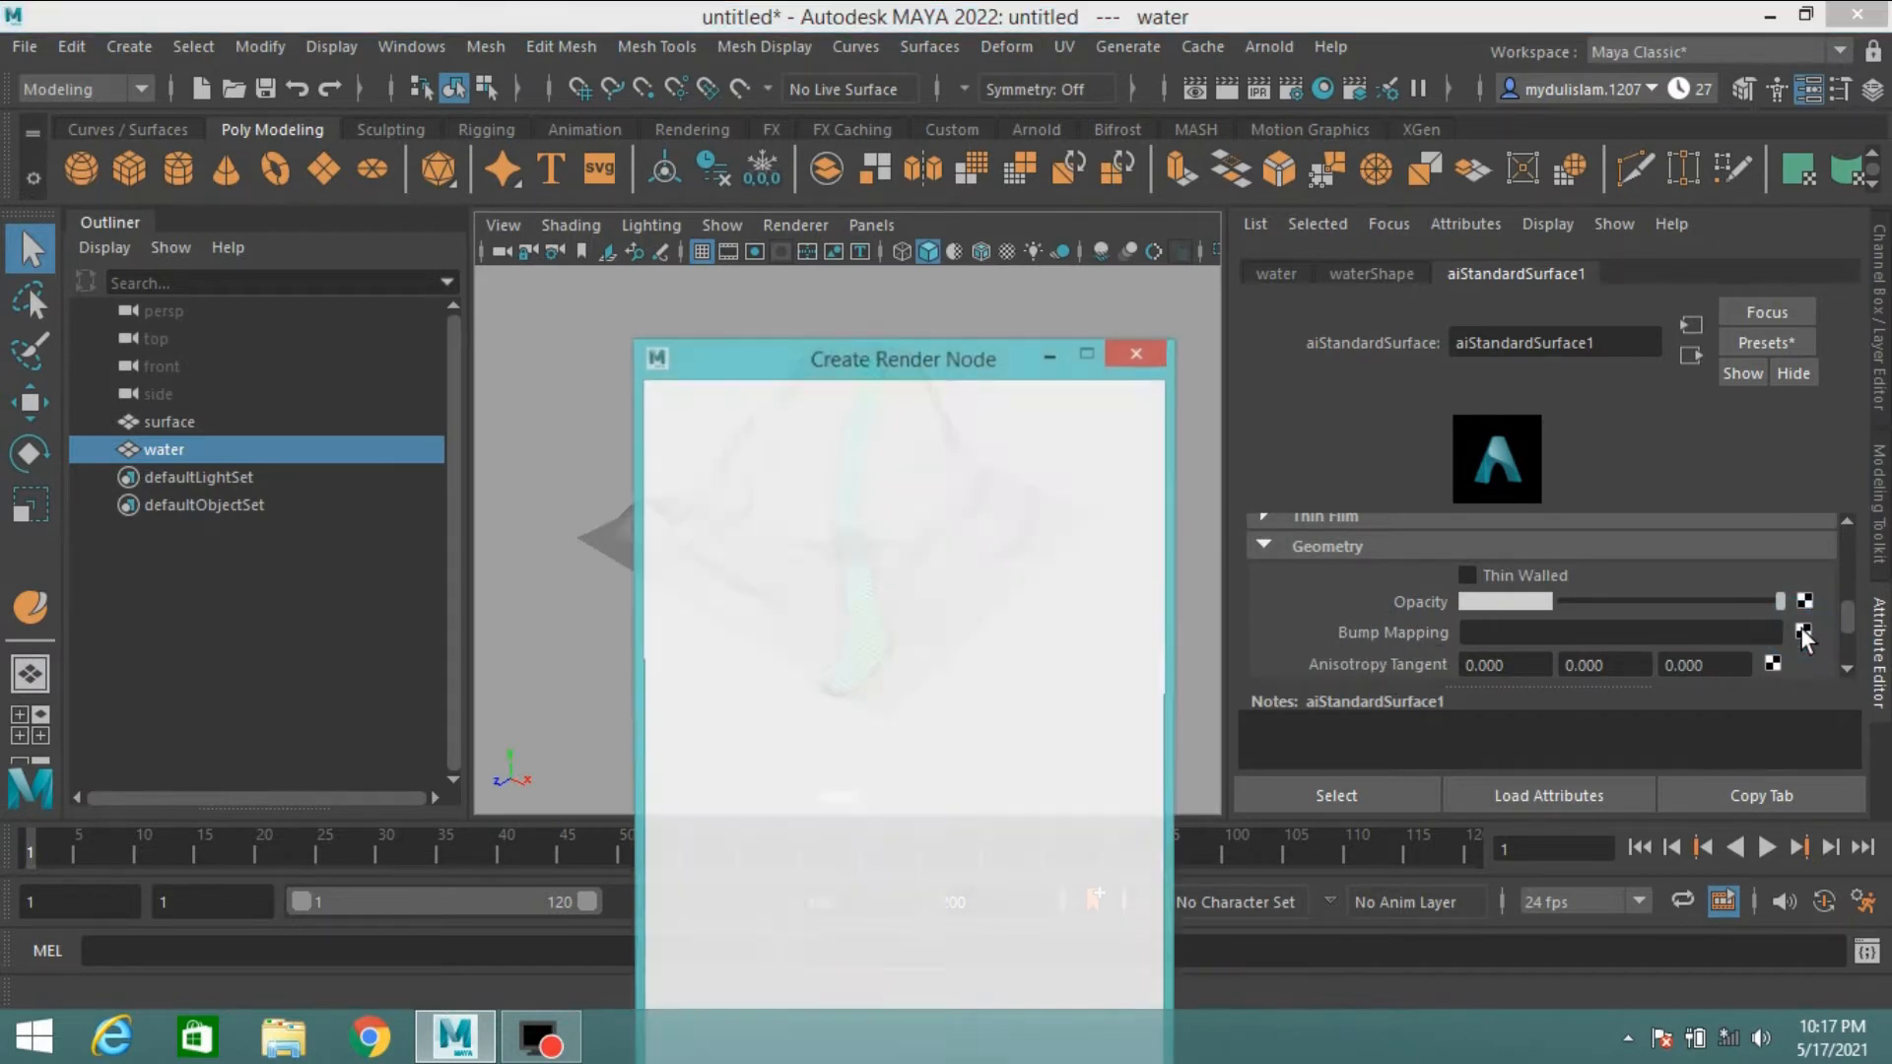
left_click(891, 814)
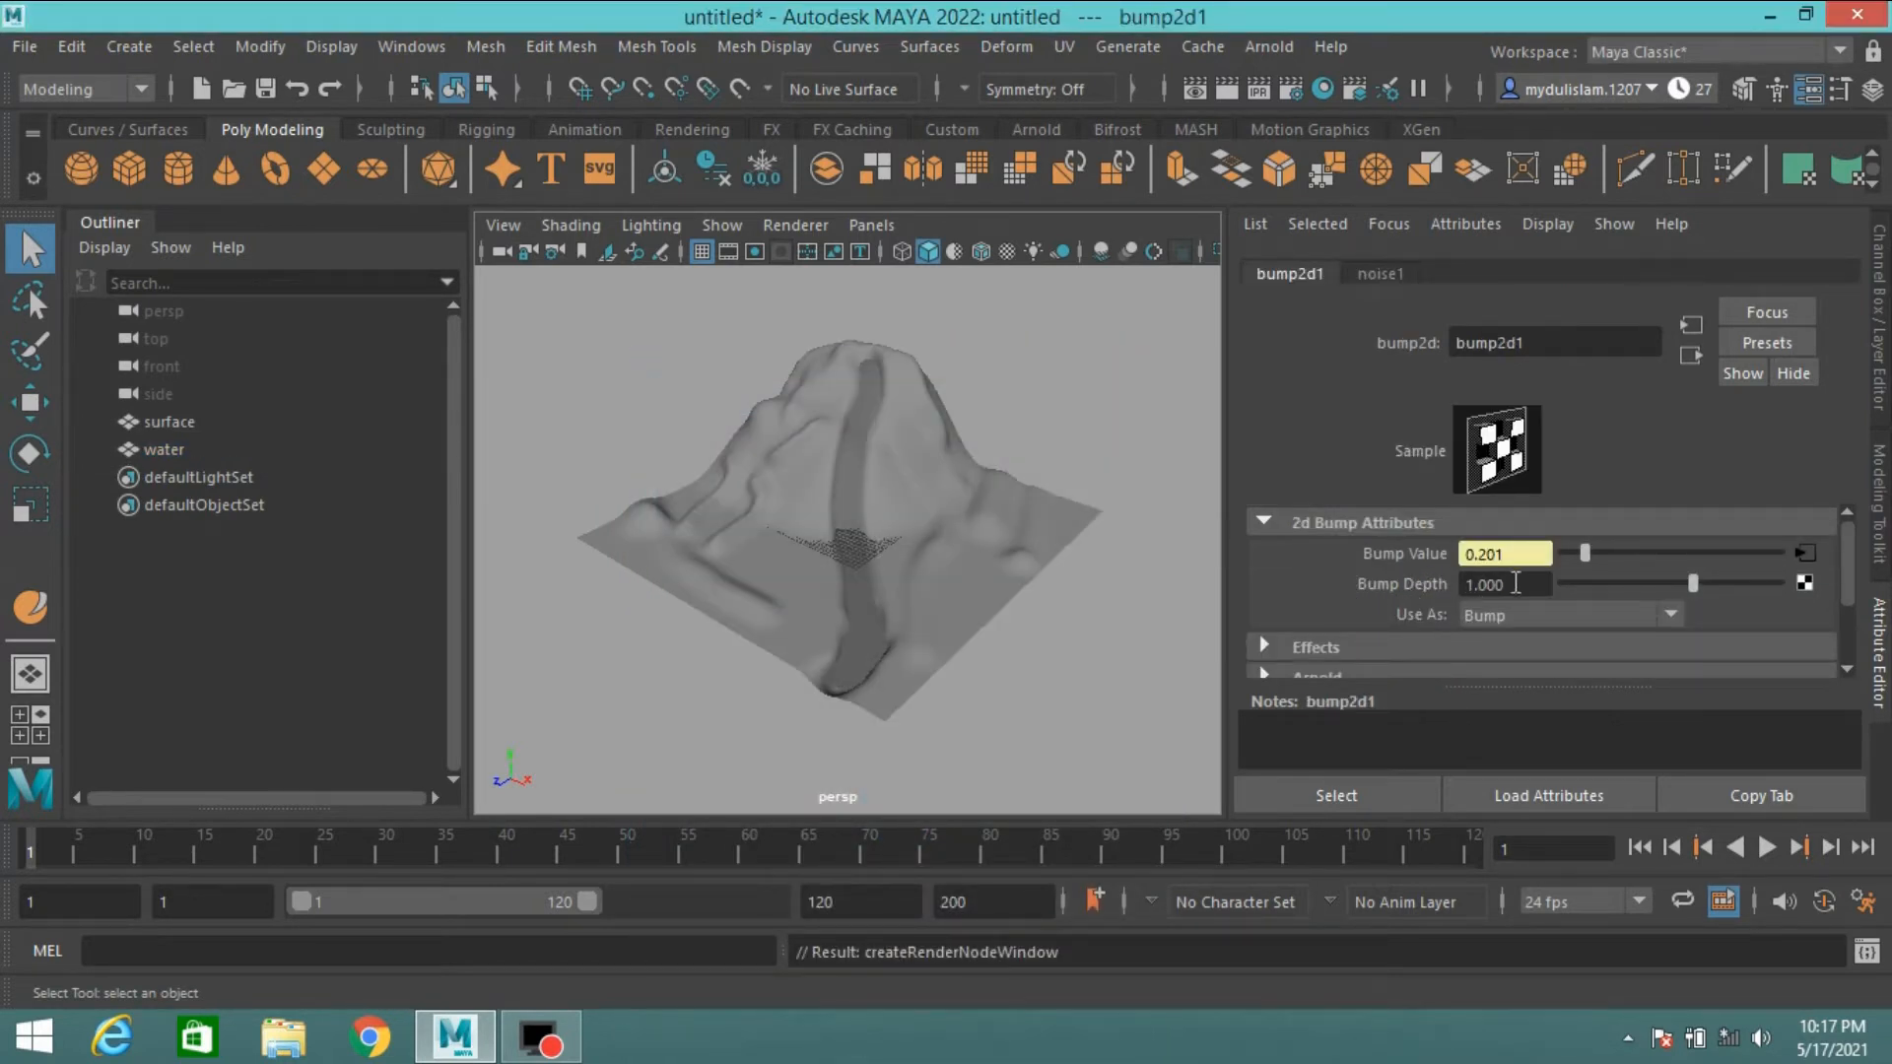
- Set the water's Bump Depth to 0.19 and turn on textured display to inspect the ripples in the channel
left_click(1513, 583)
type(".19")
key("Return")
left_click(1007, 254)
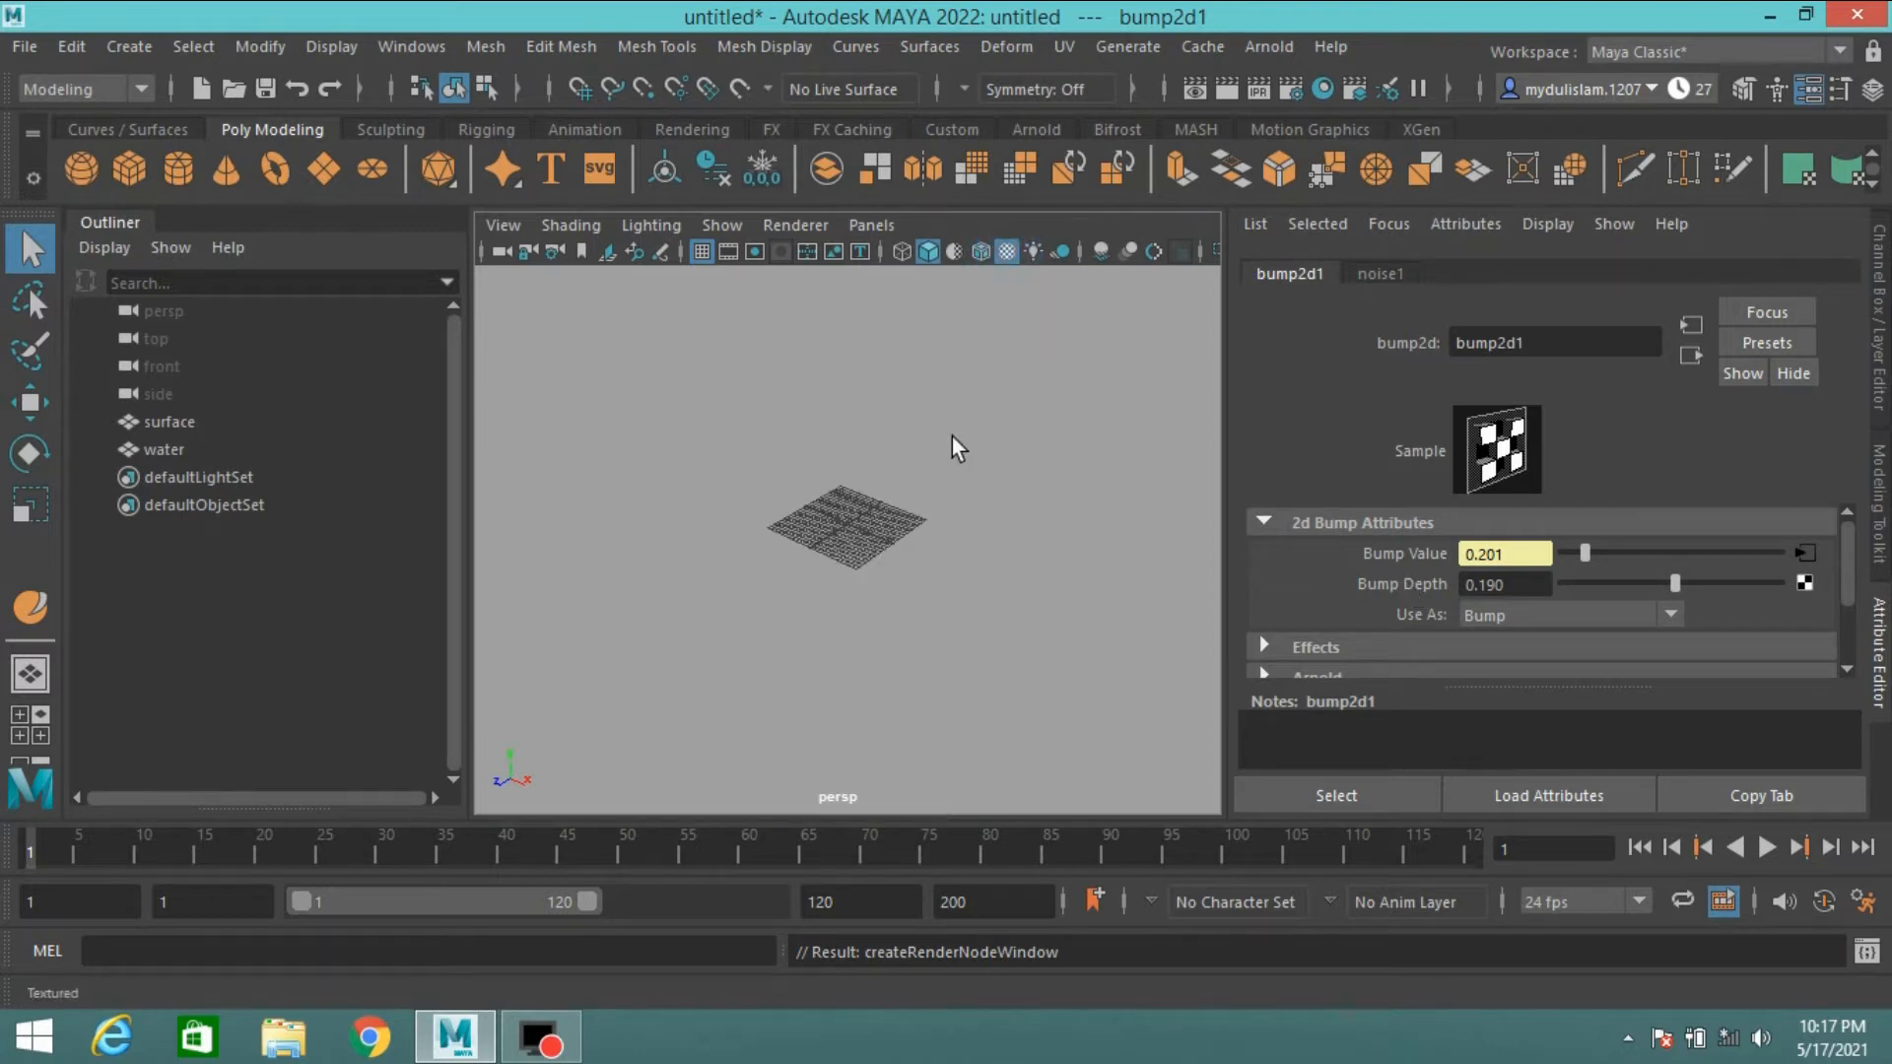
scroll(907, 505, "up", 5)
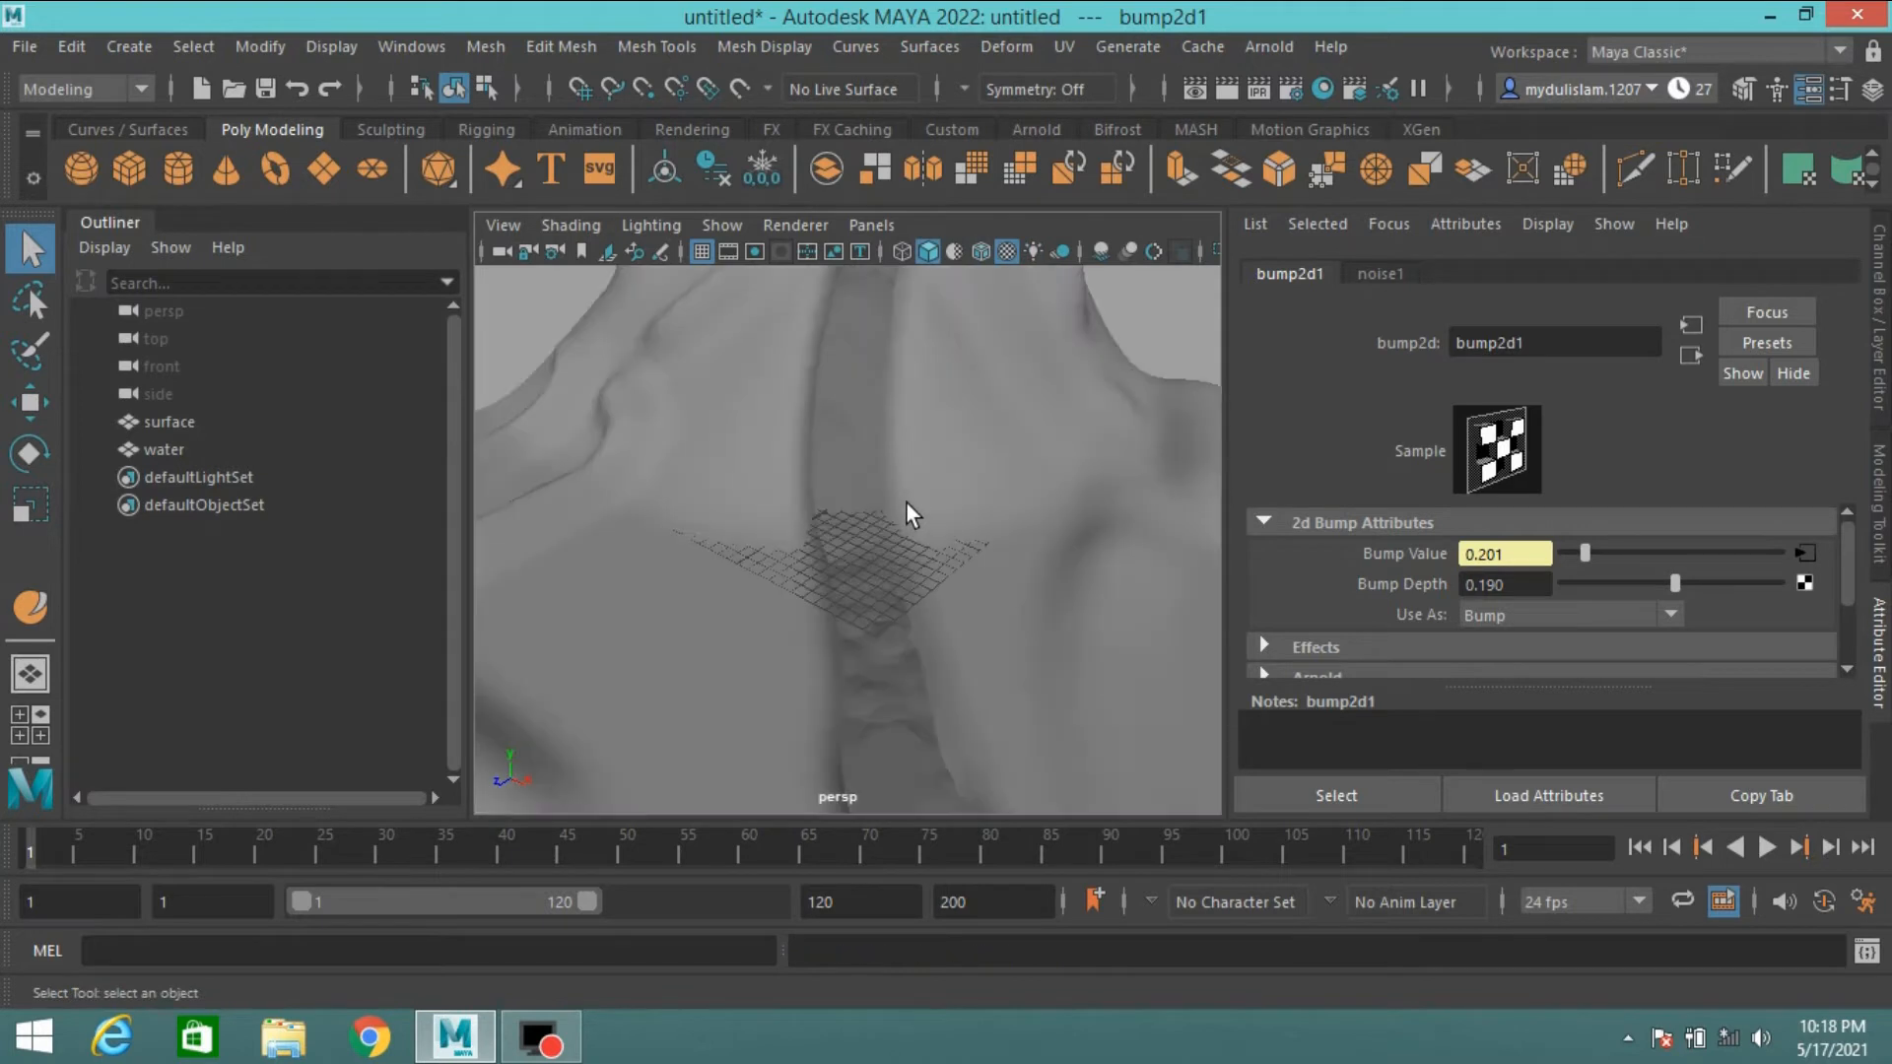
scroll(907, 504, "down", 5)
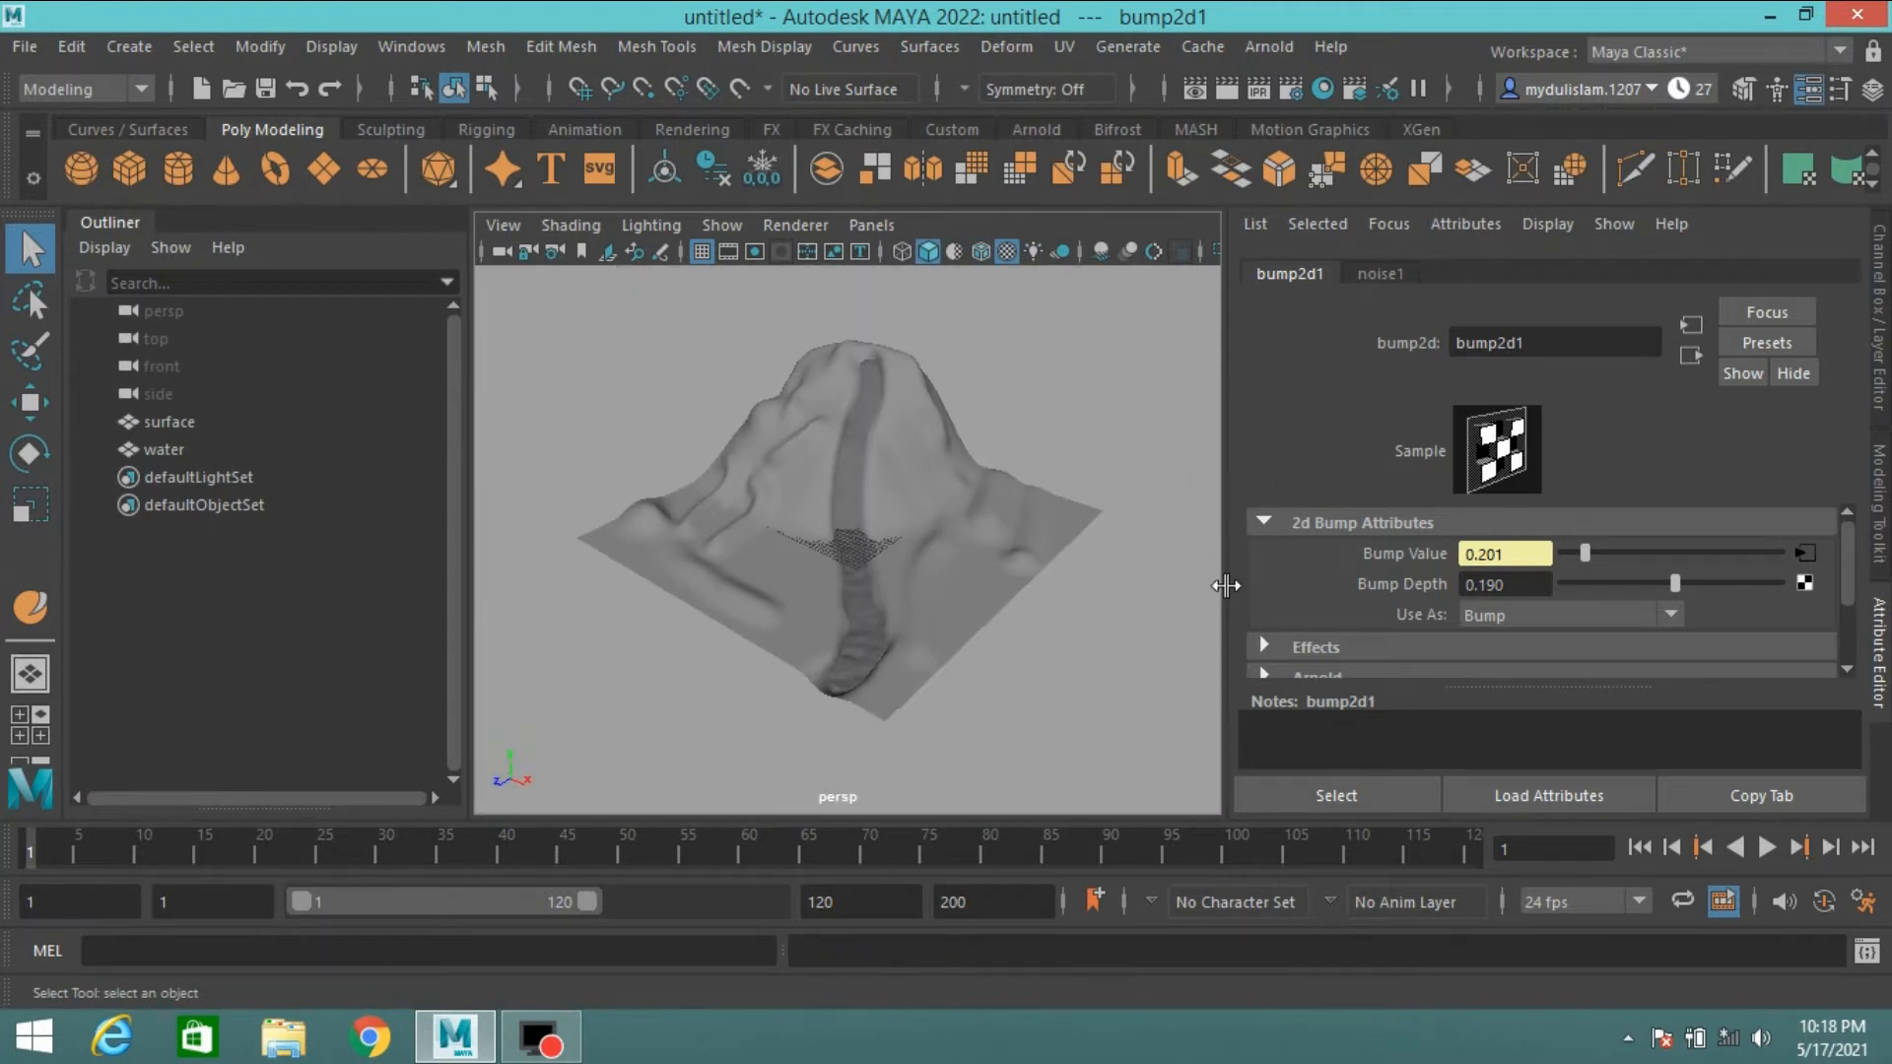
- Set the water bump's noise texture to a Frequency Ratio of 1.81 and a Frequency of 21
left_click(1805, 554)
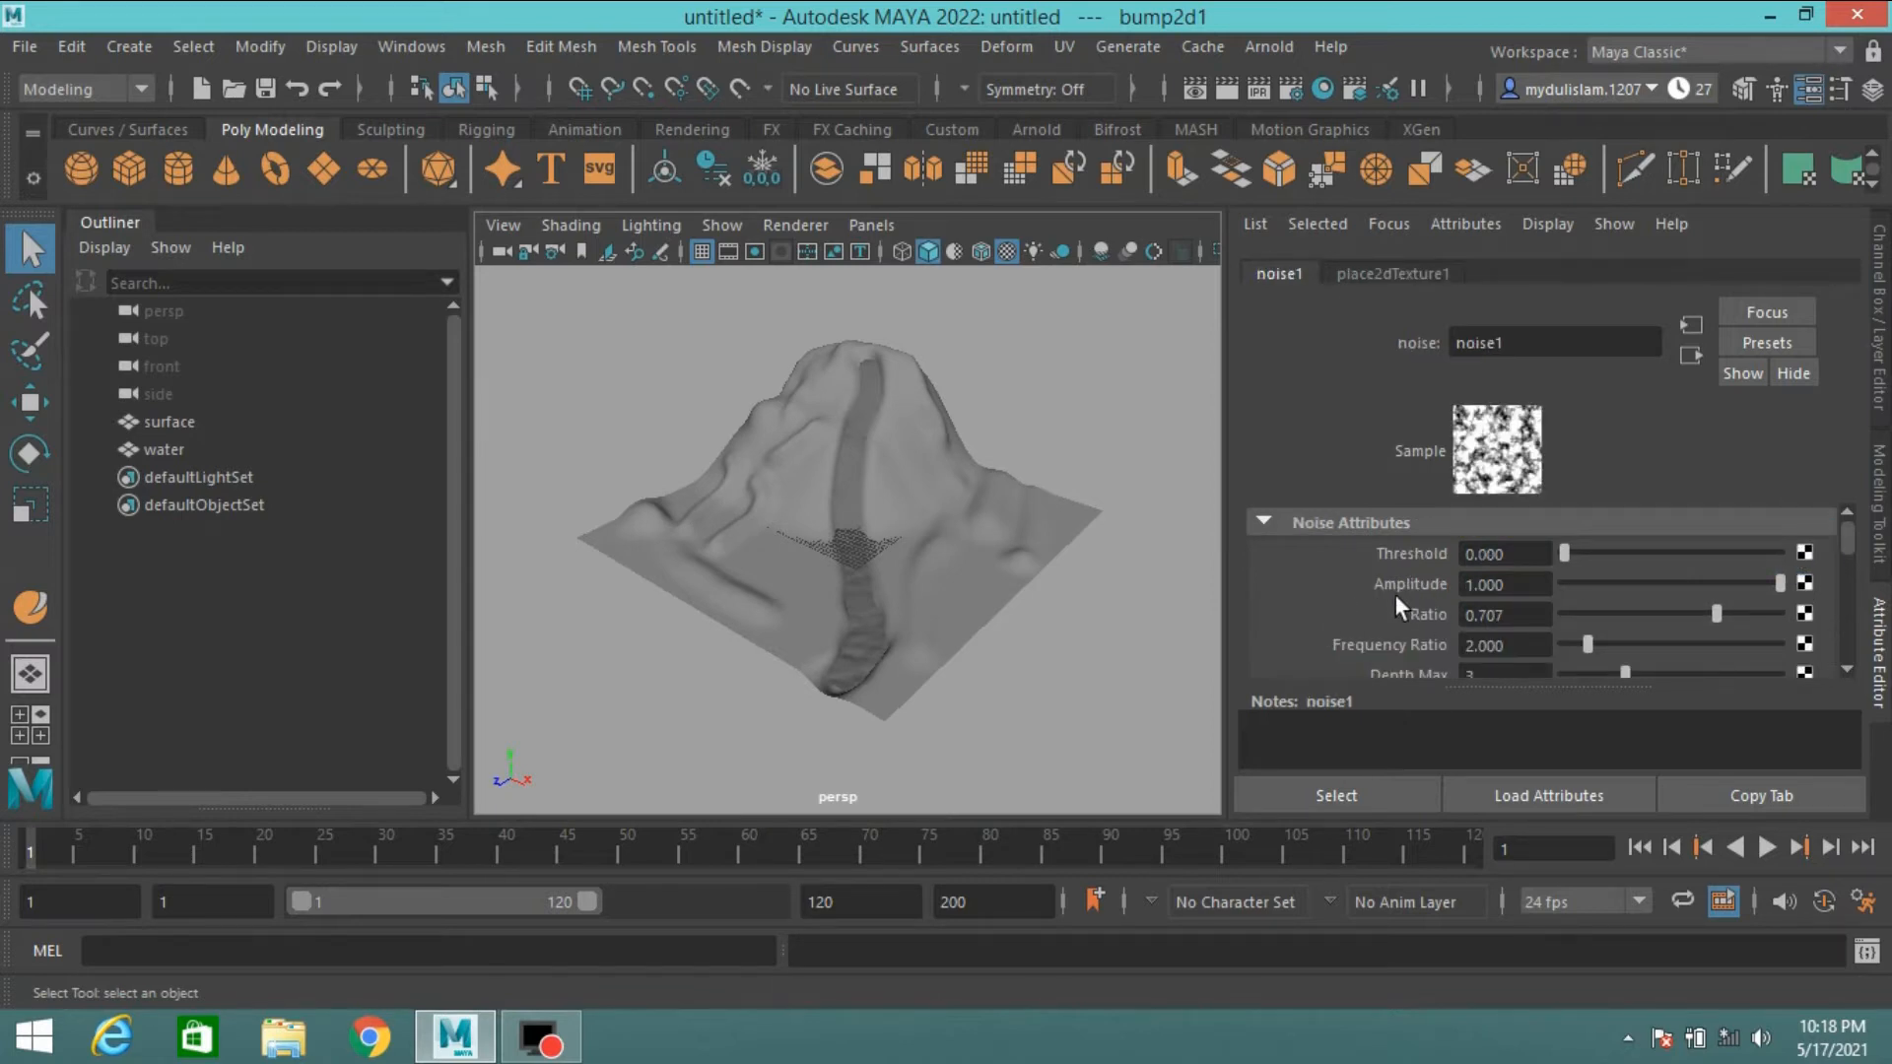
scroll(1352, 581, "down", 3)
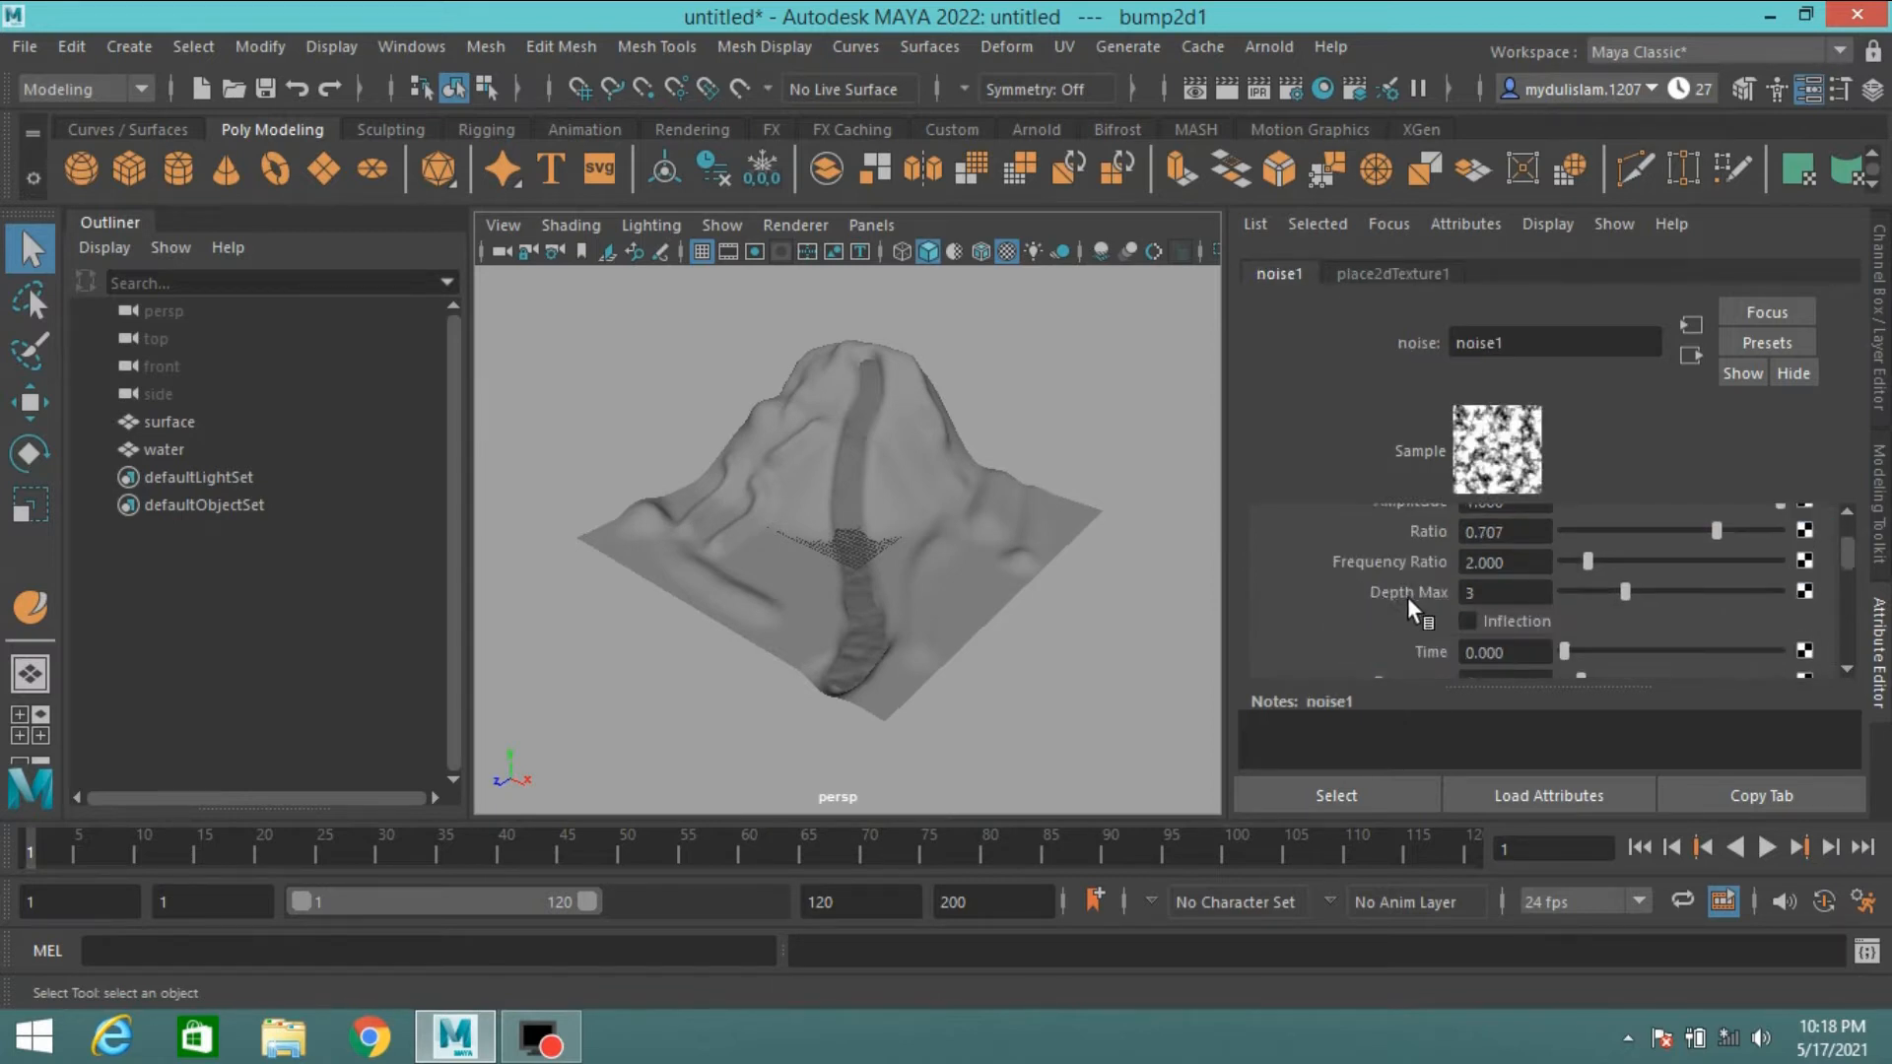
left_click_drag(1527, 559, 1379, 558)
type("1.81")
key("Return")
scroll(1384, 623, "down", 2)
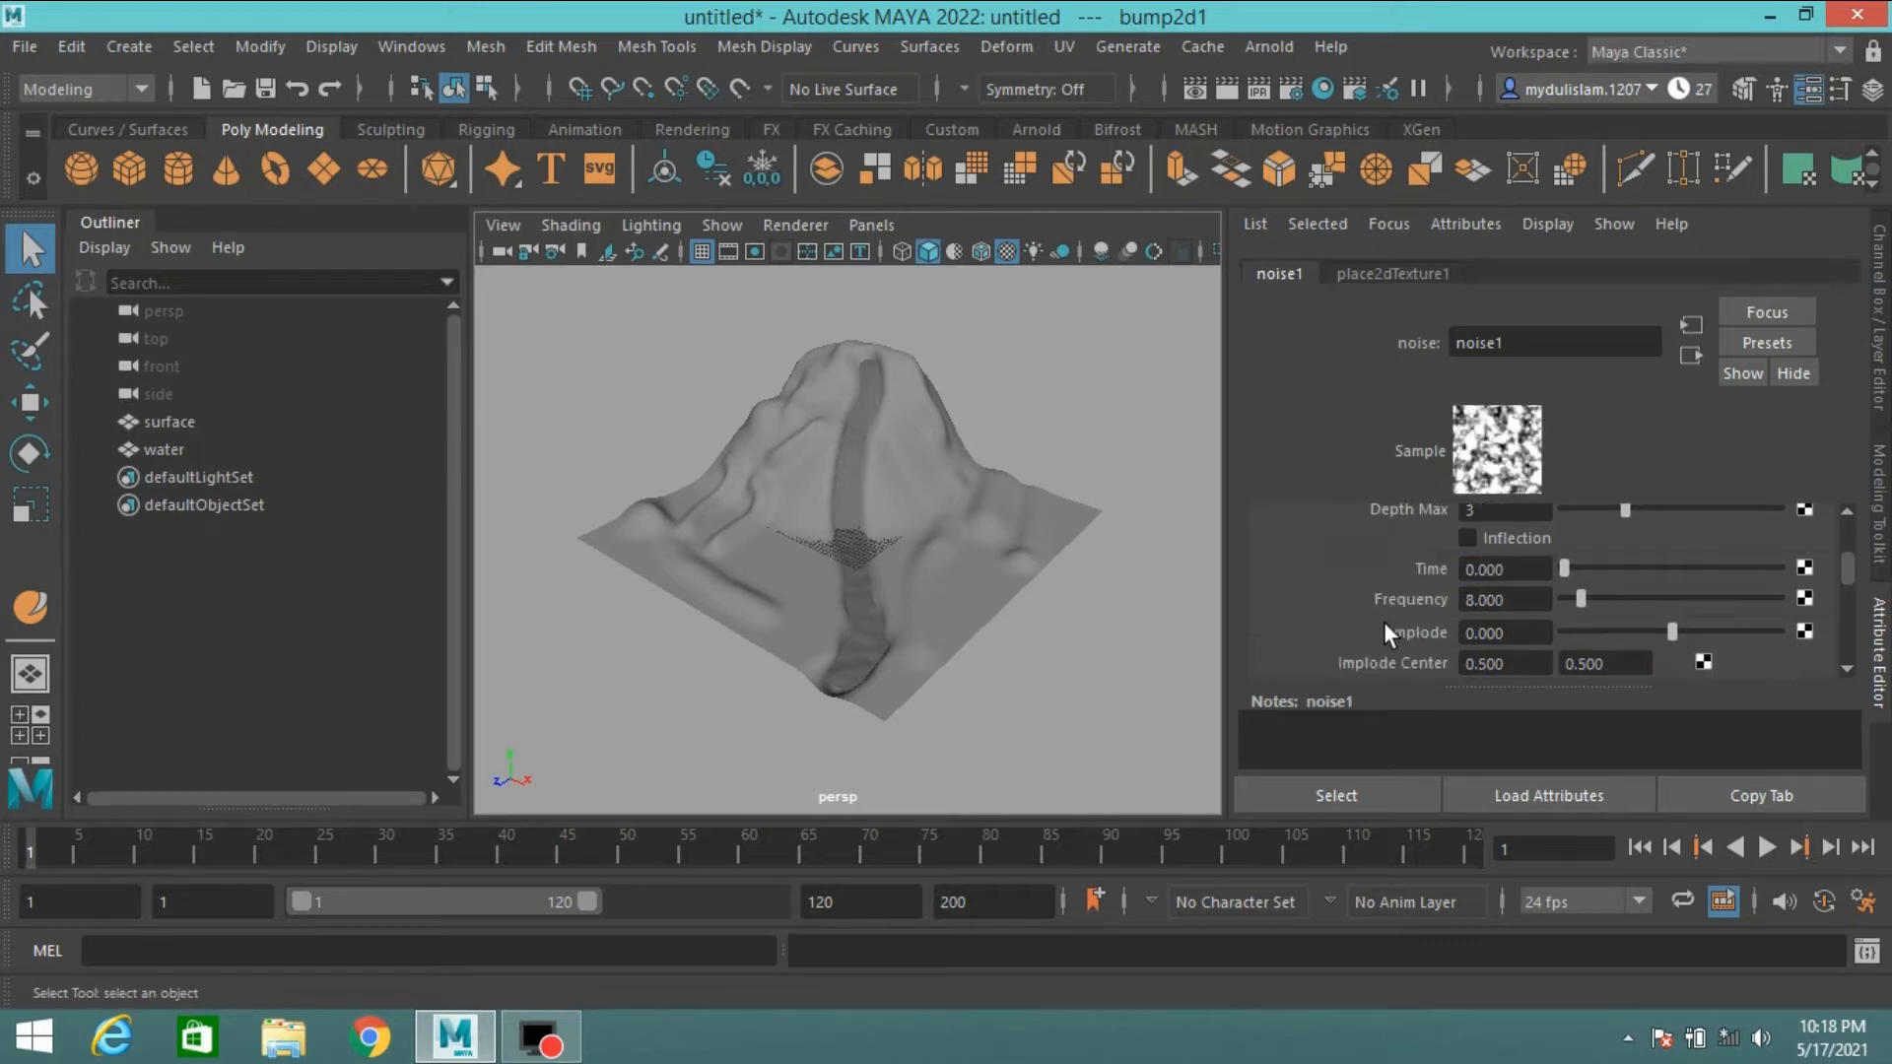
left_click(1496, 599)
type("21")
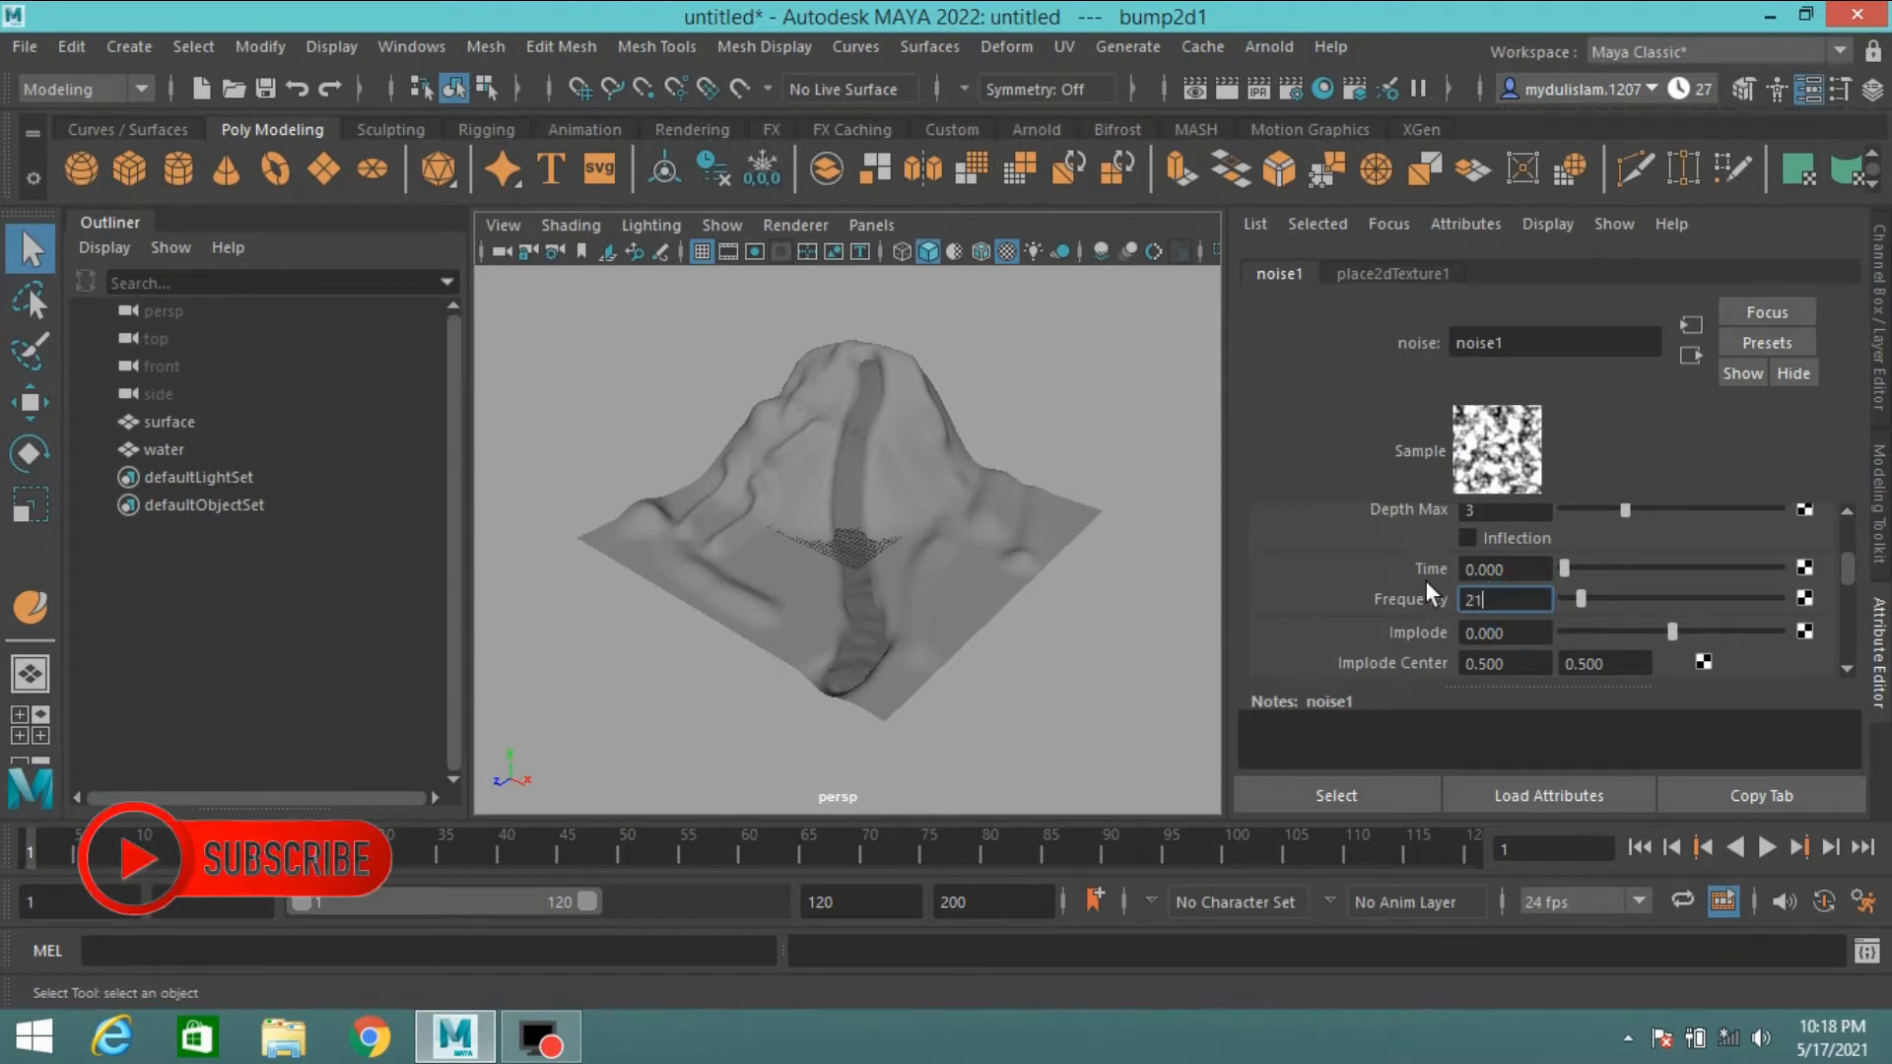
key("Return")
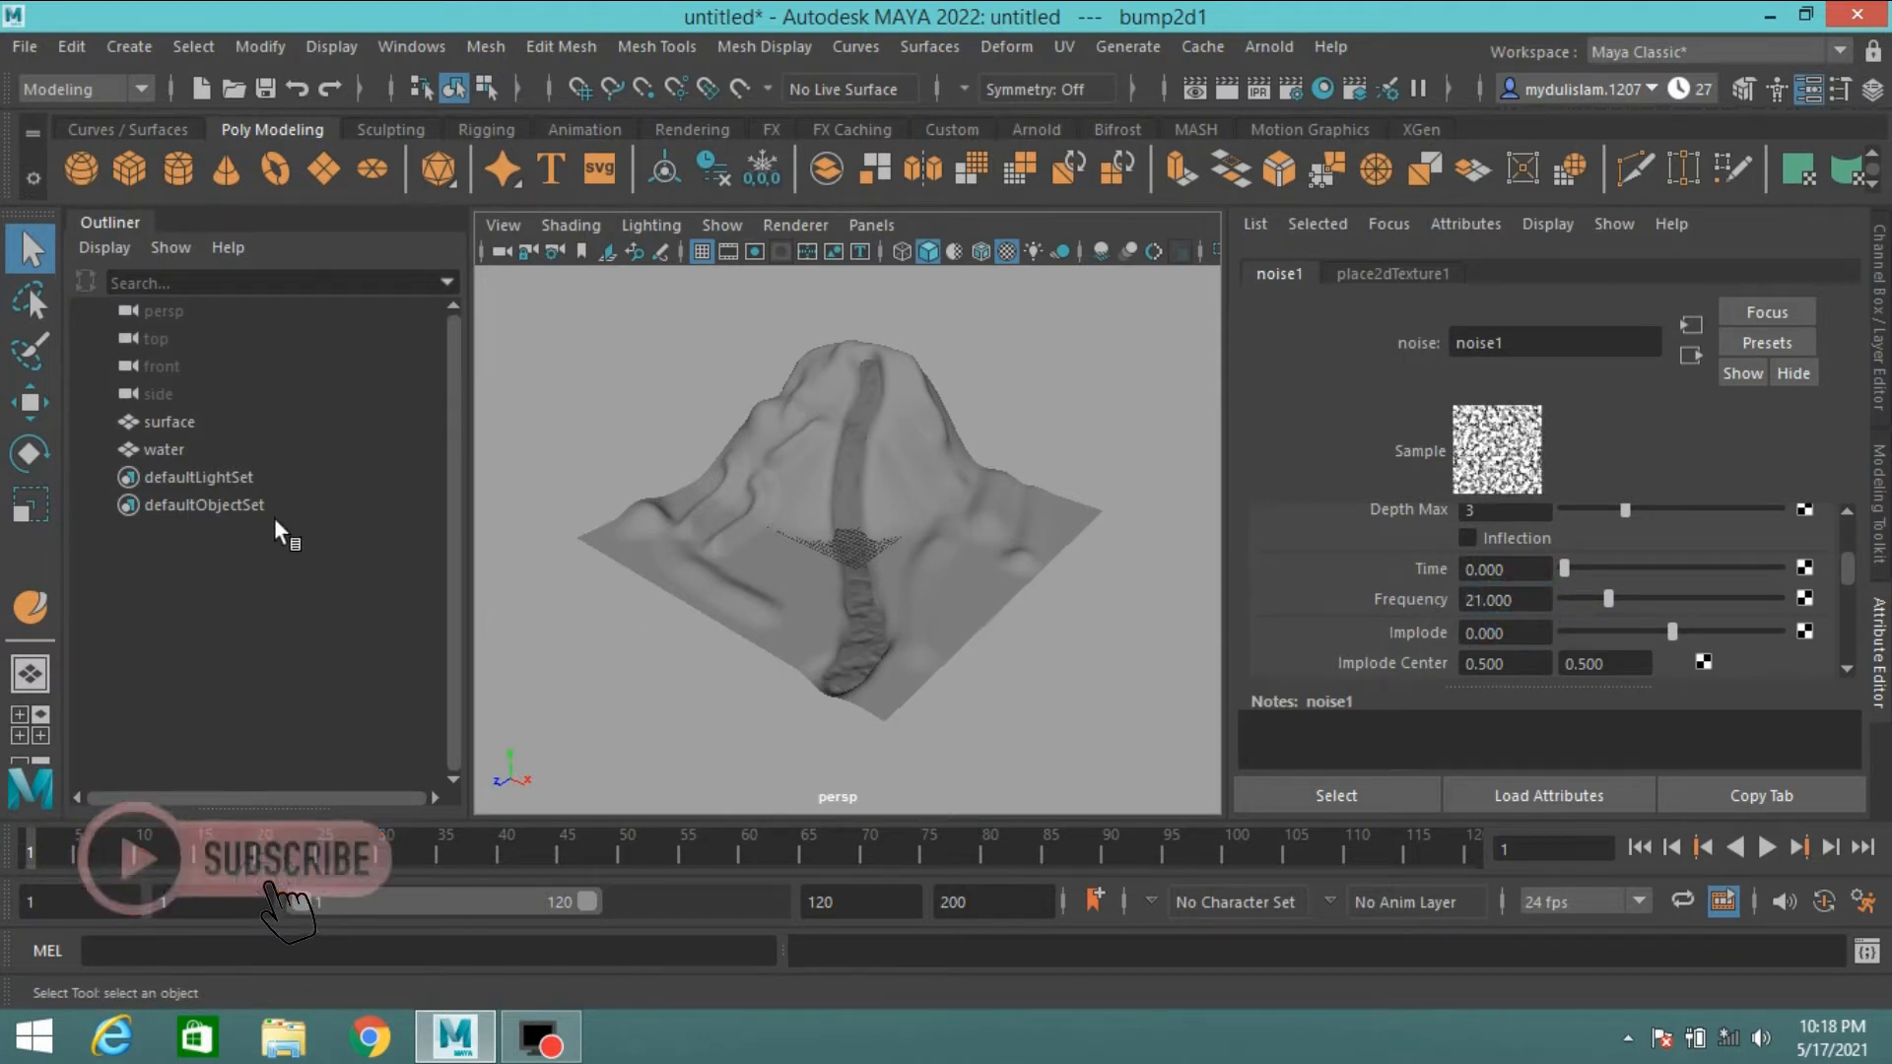
- Add an Arnold Skydome Light to the scene
left_click(1269, 47)
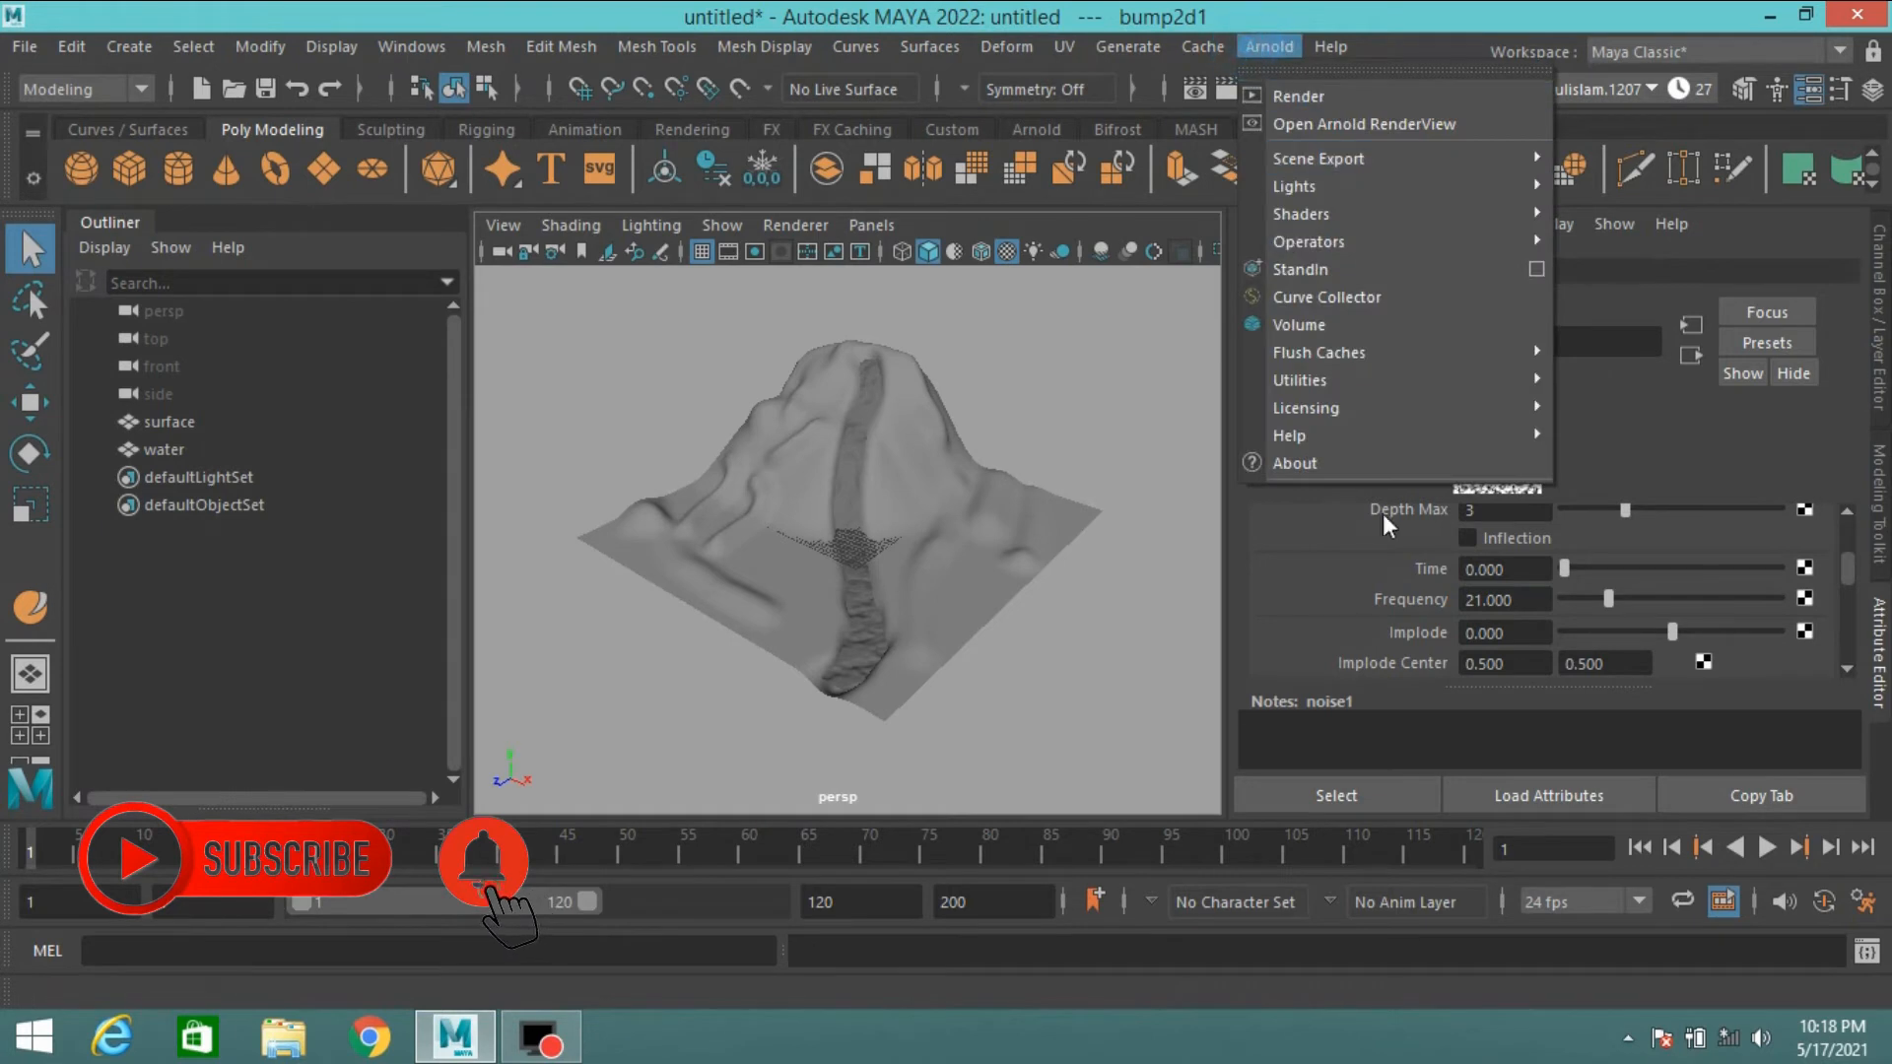
mouse_move(1505, 178)
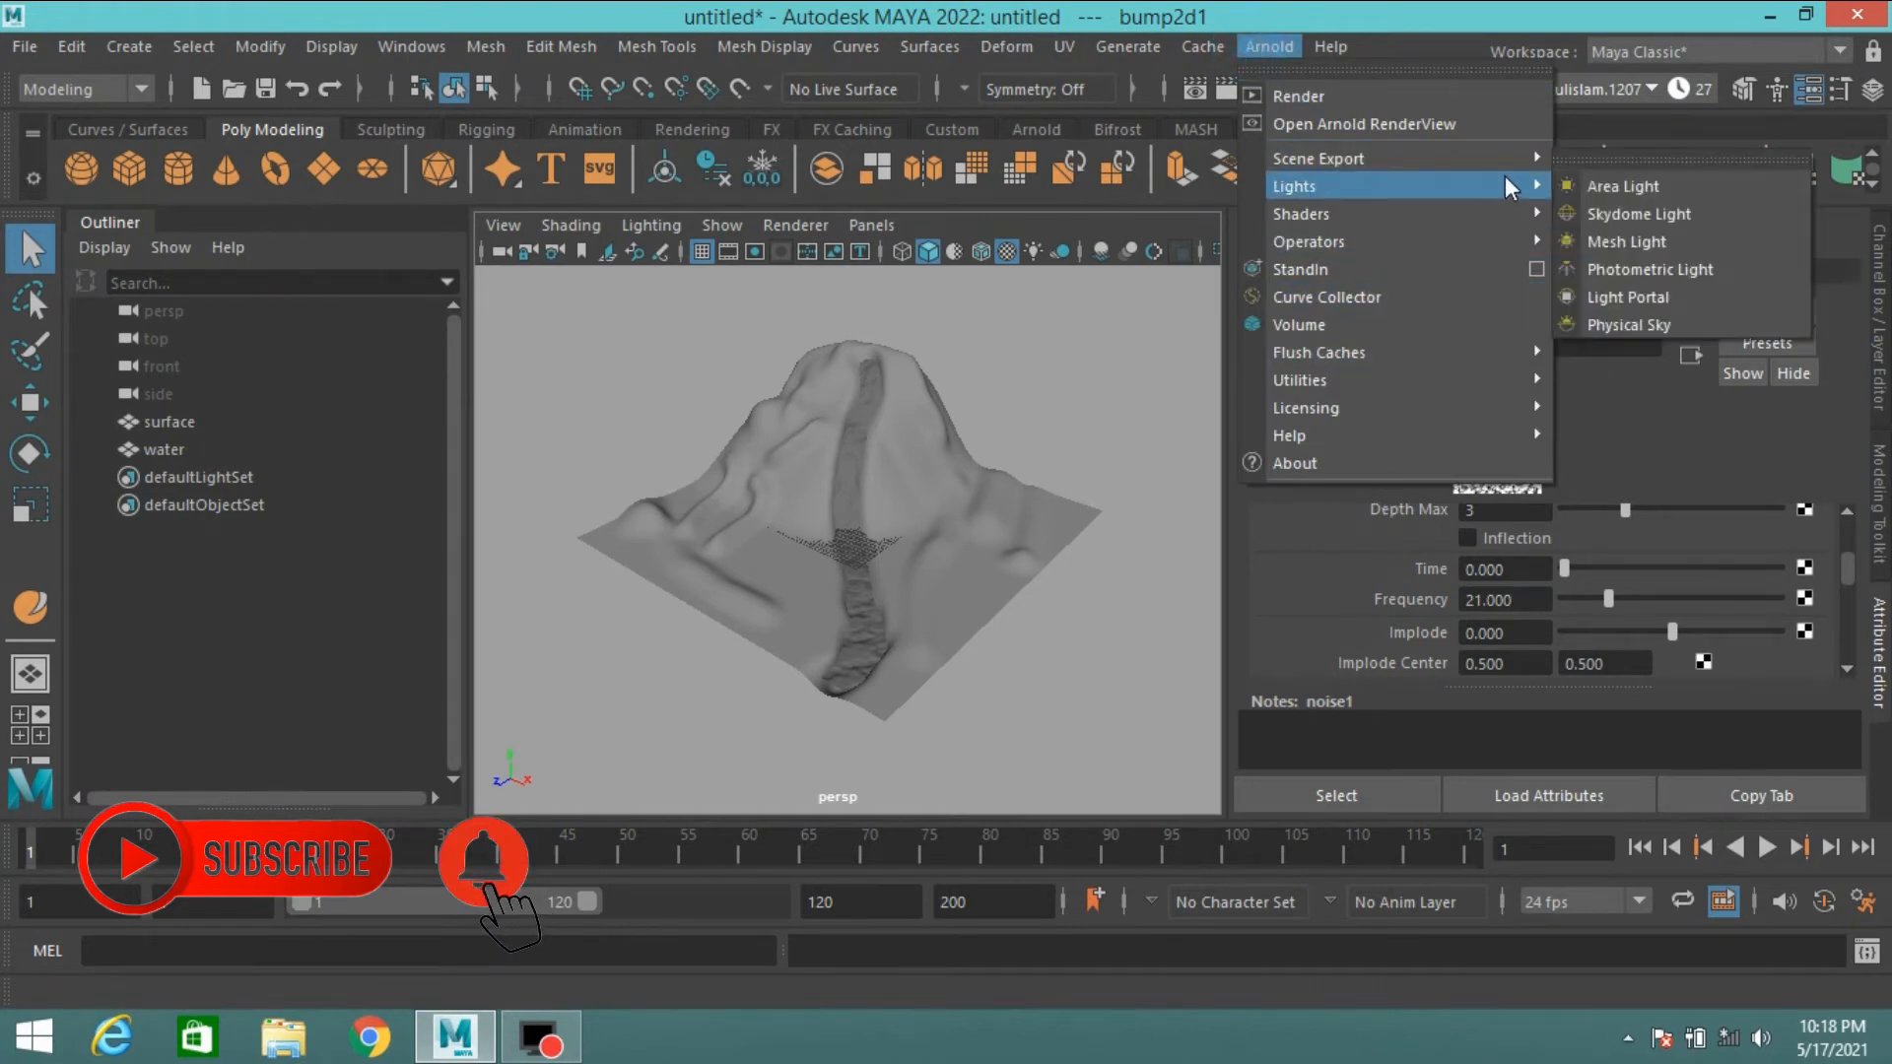
left_click(1586, 212)
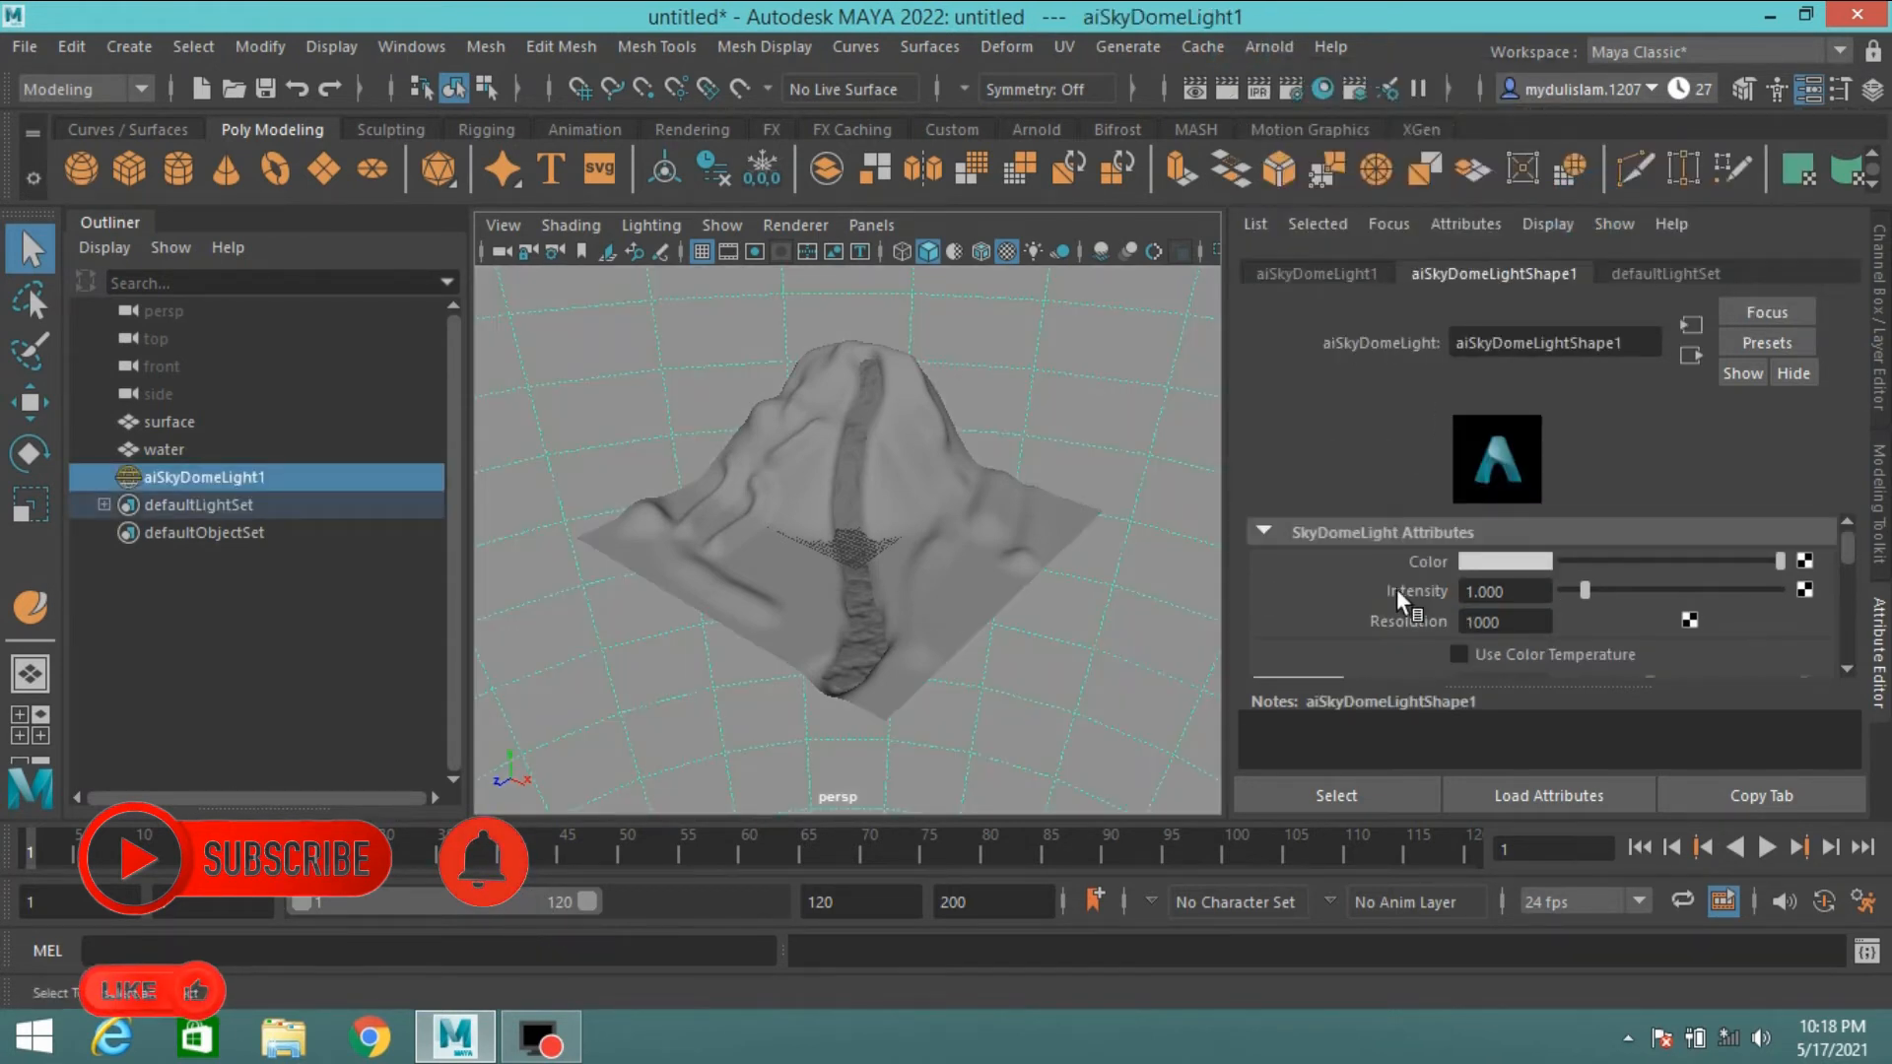
- Connect a File texture to the skydome light's Color and load VizPeople_non_commercial_hdr_v1_01.hdr from D:\Tutorial\HDRi\HDRi
left_click(1805, 564)
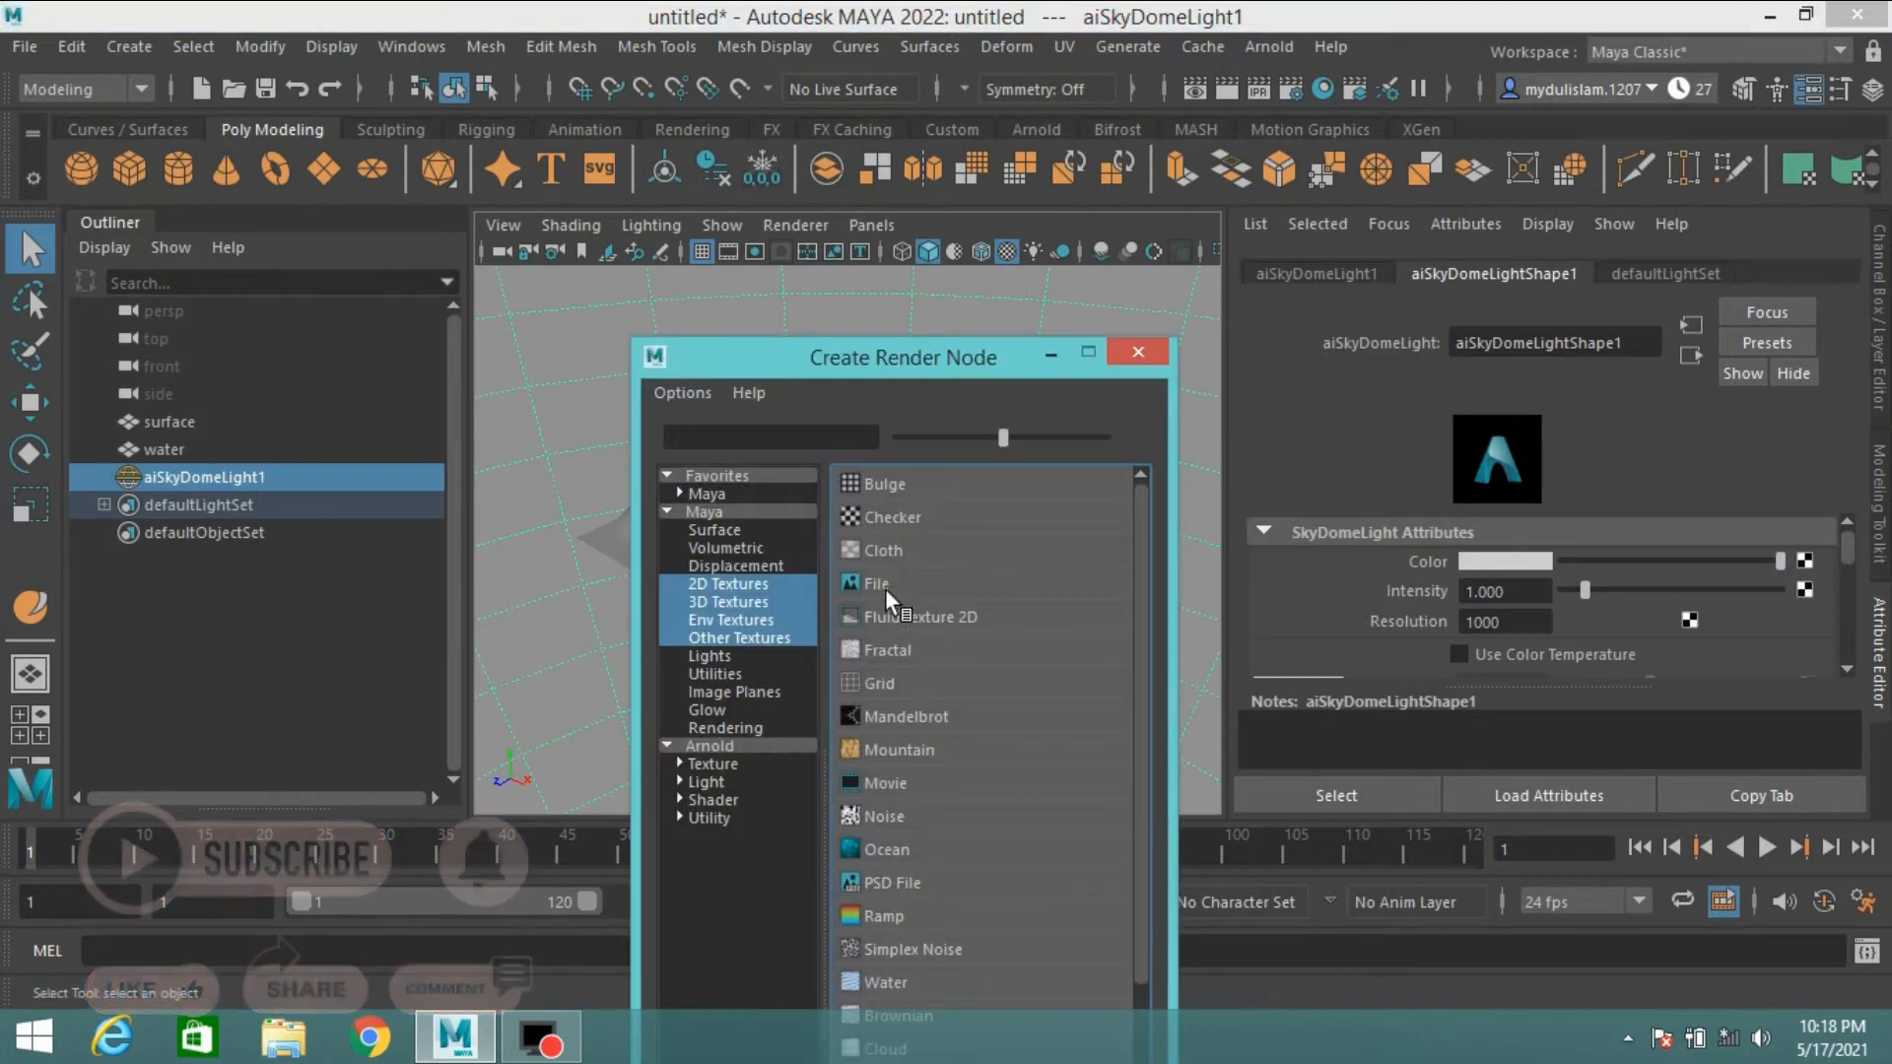
left_click(885, 588)
left_click(1807, 651)
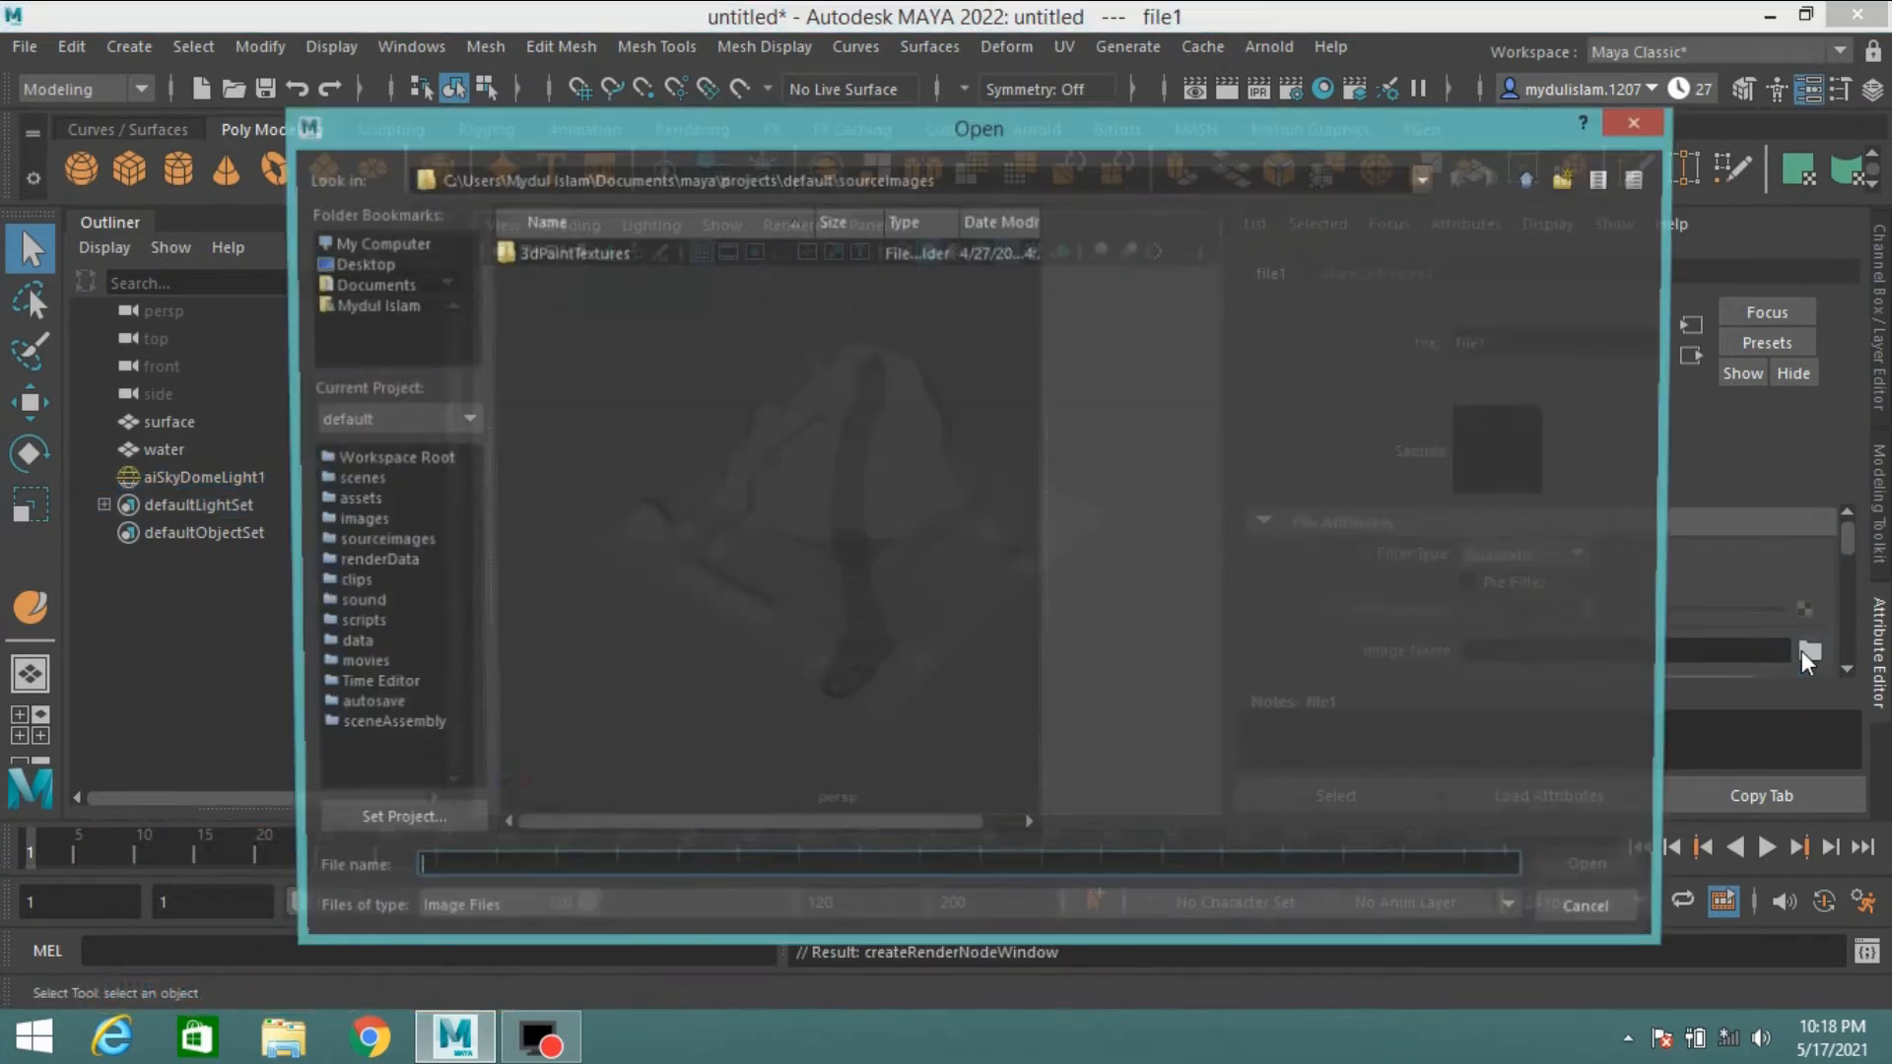
left_click(394, 243)
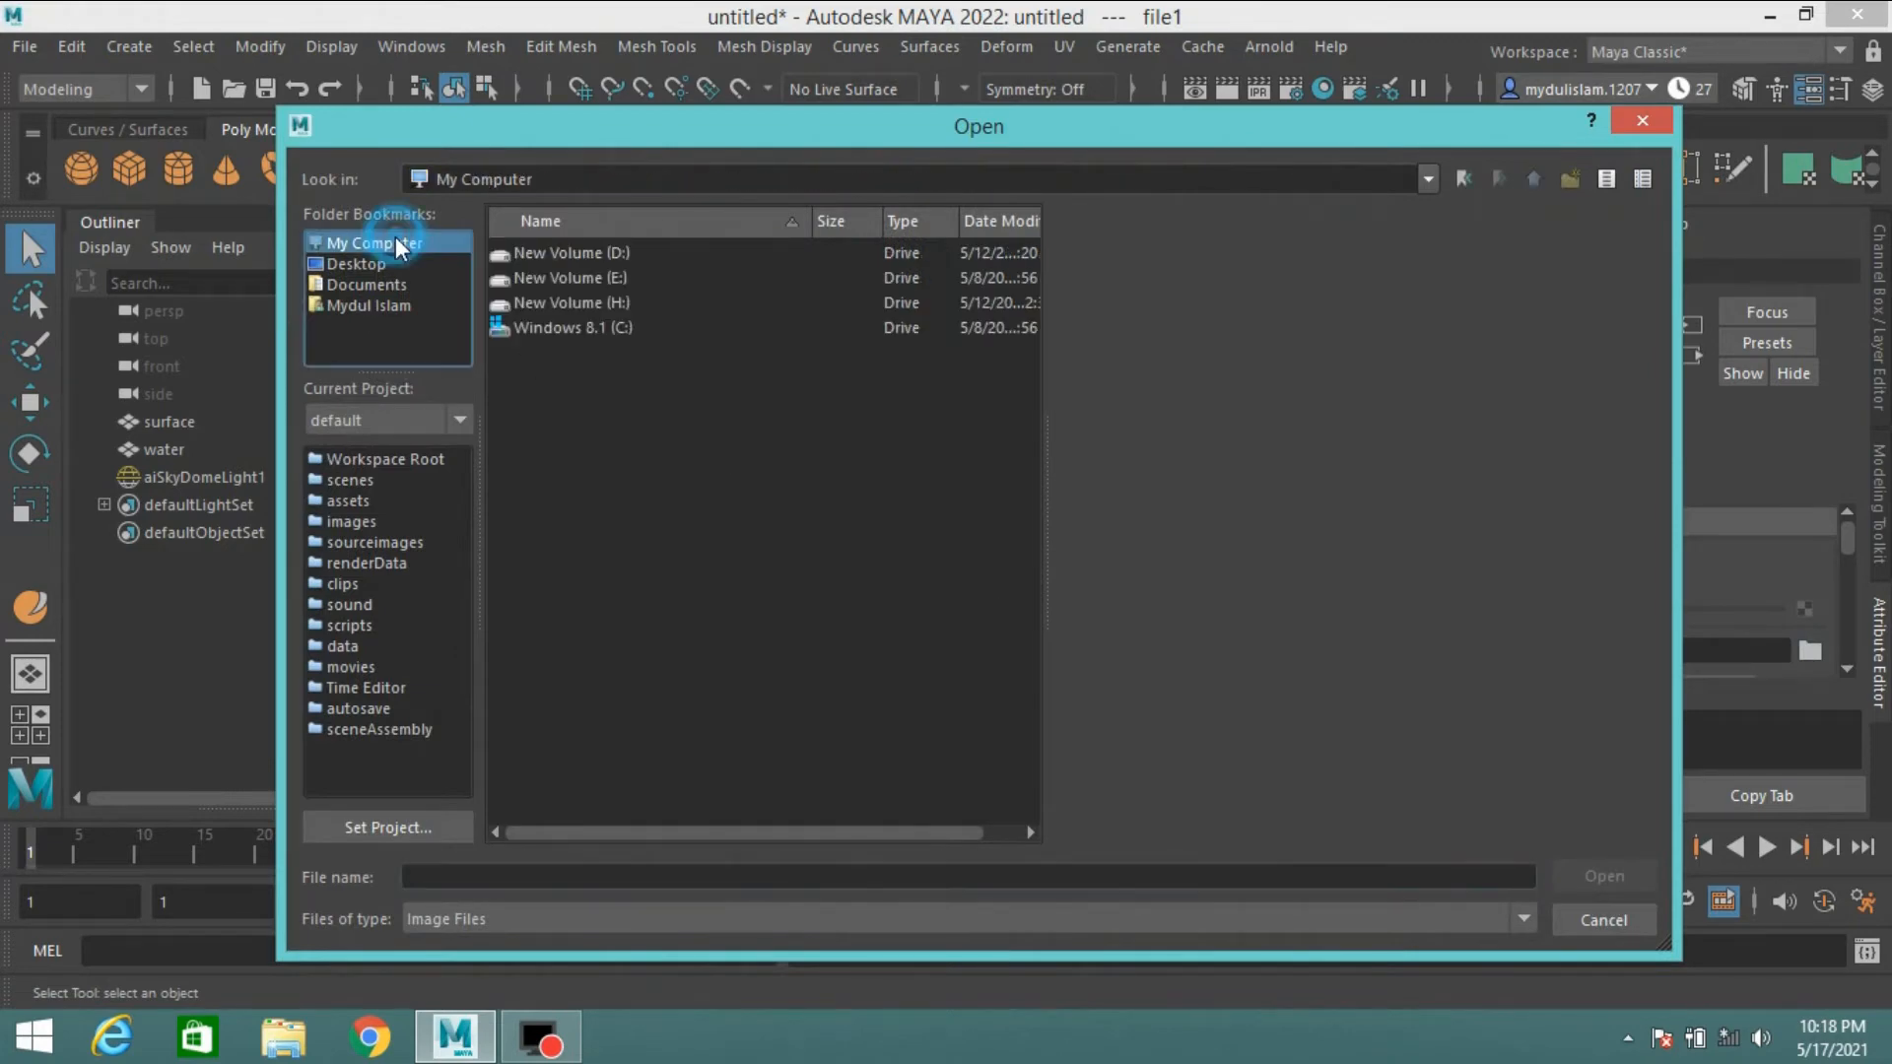
double_click(611, 315)
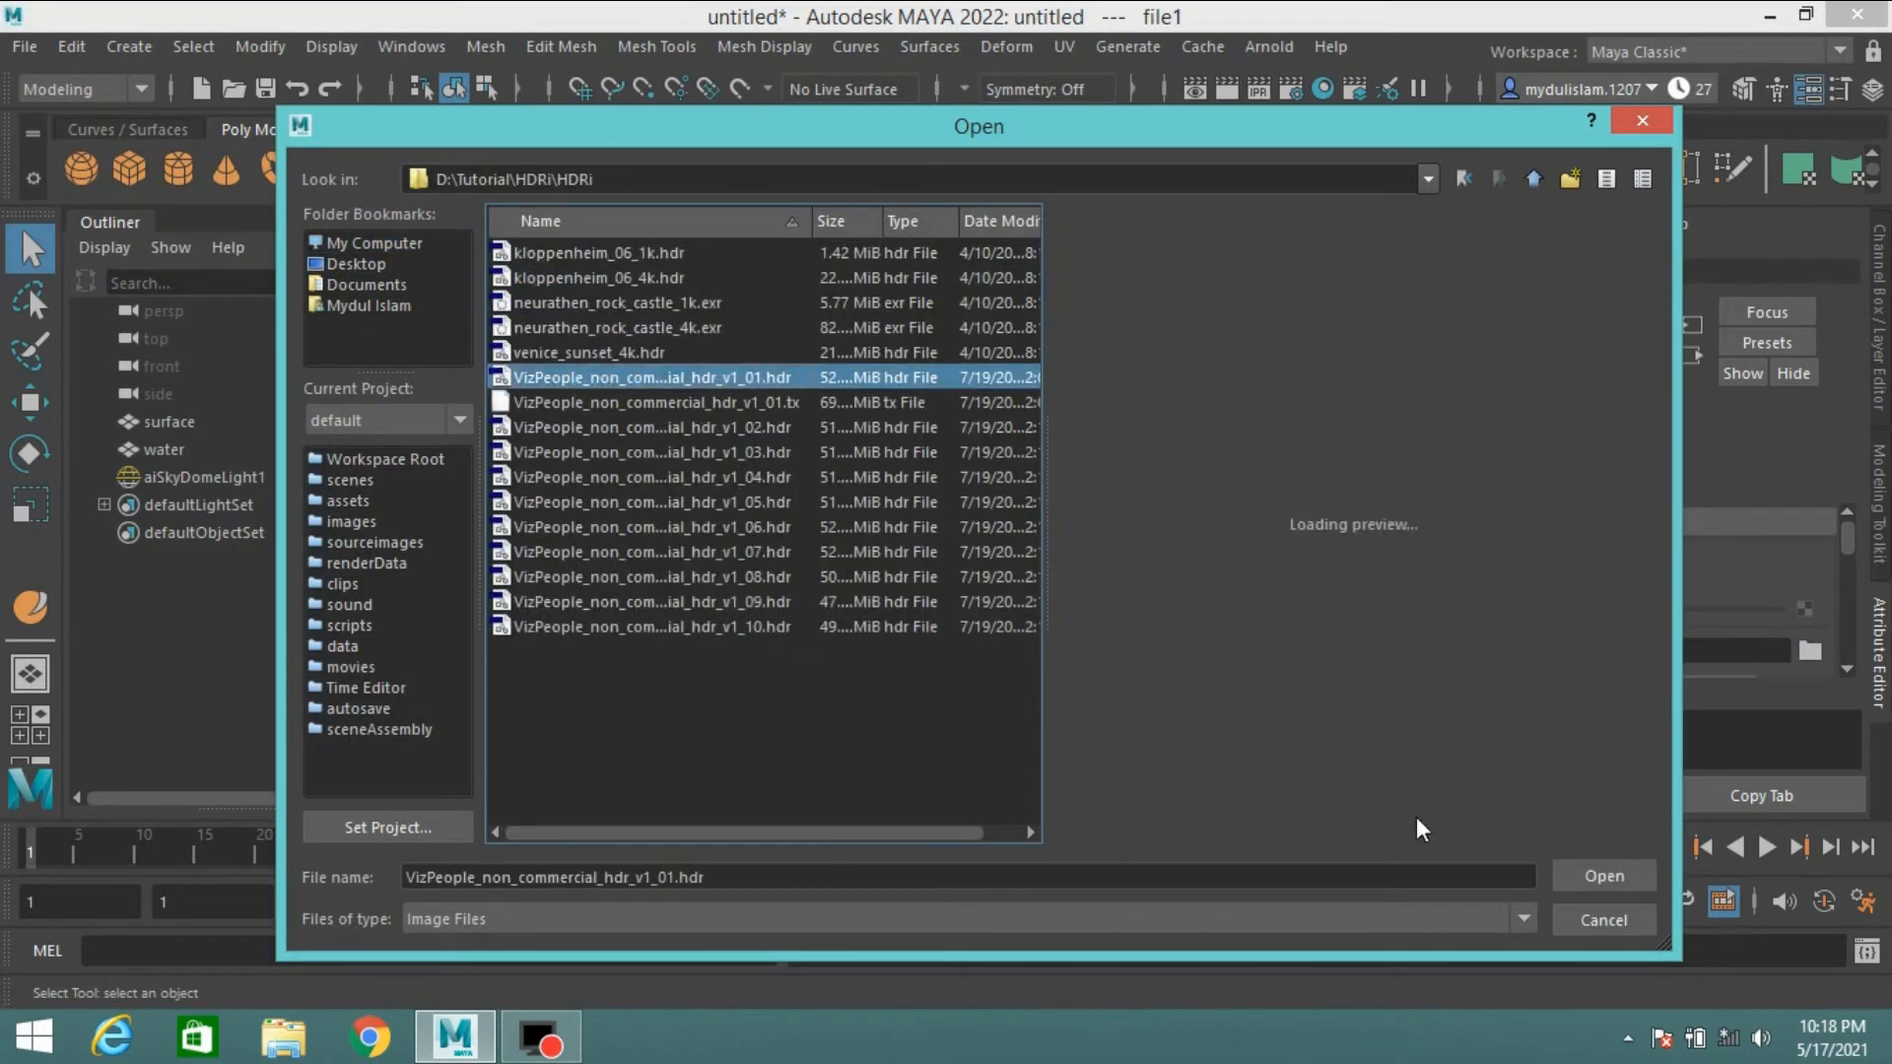
key("Return")
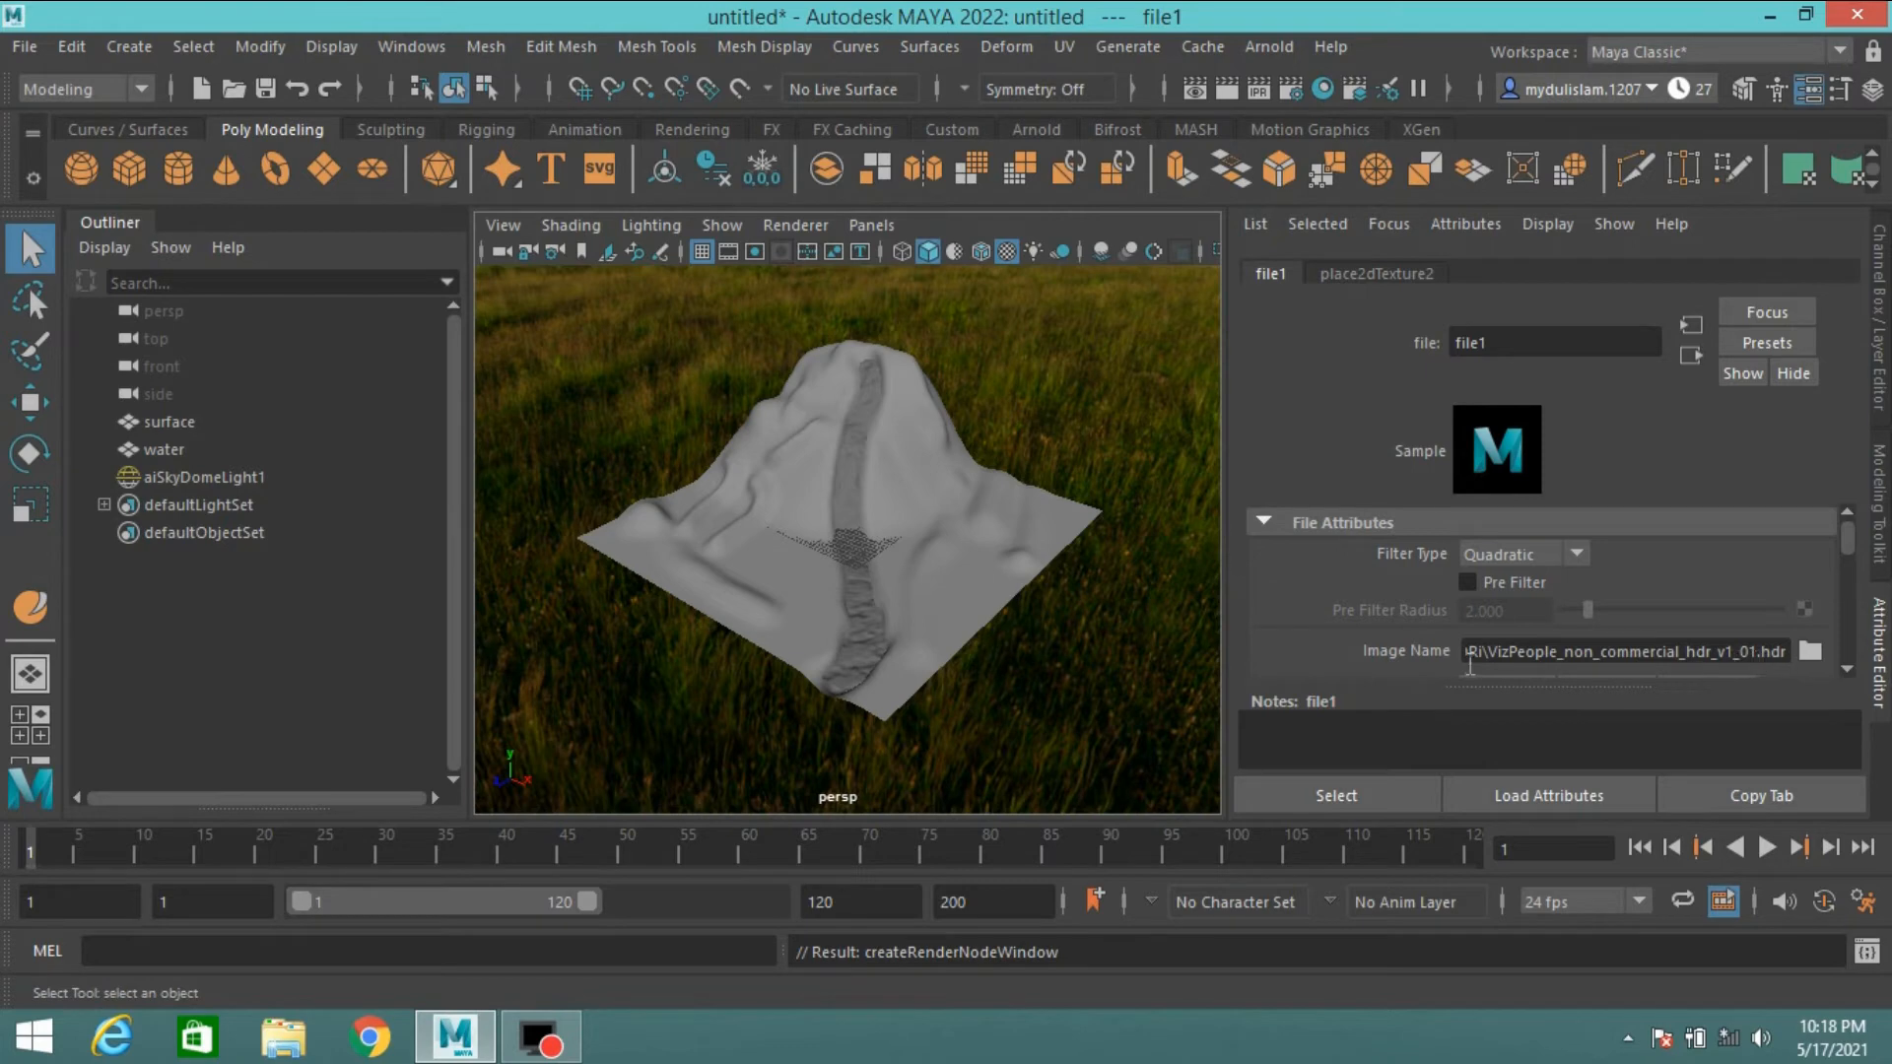
- Set the base Color of the water's aiStandardSurface1 material to black
left_click_drag(985, 630, 982, 642, "alt")
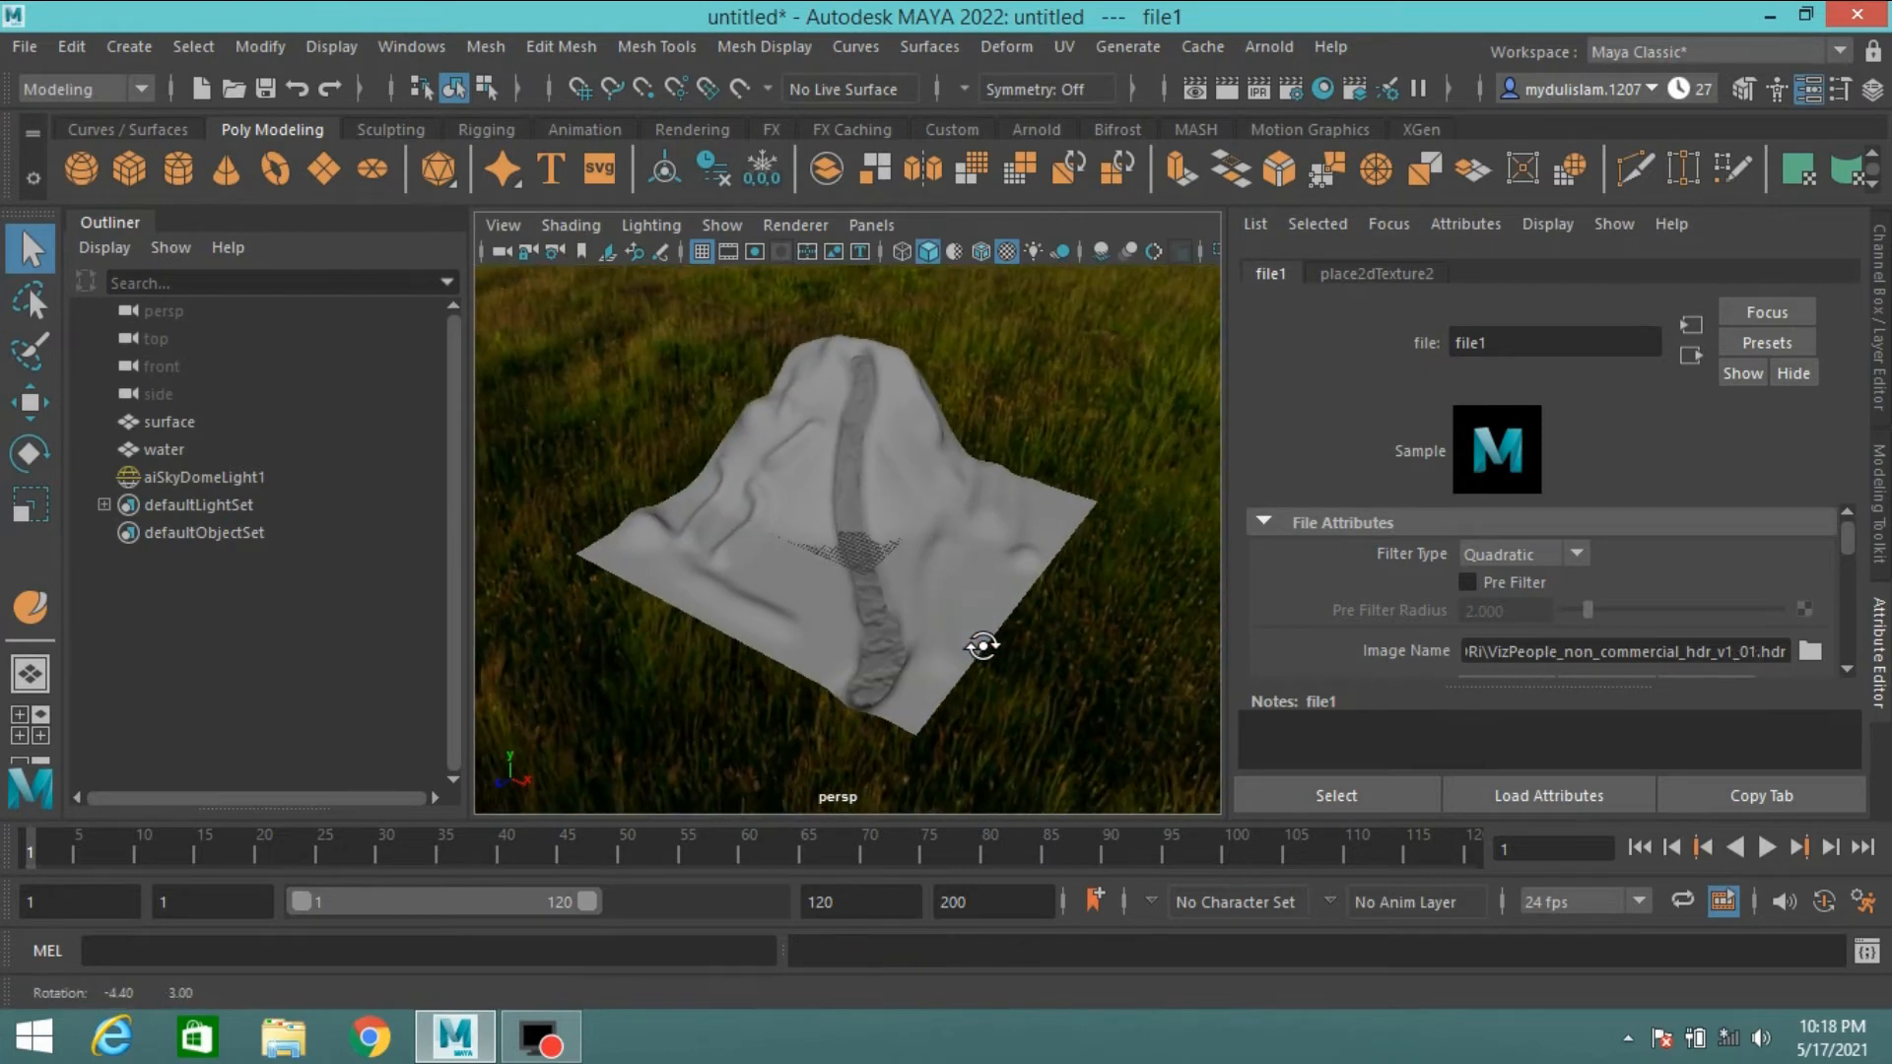
left_click(164, 448)
left_click(1500, 273)
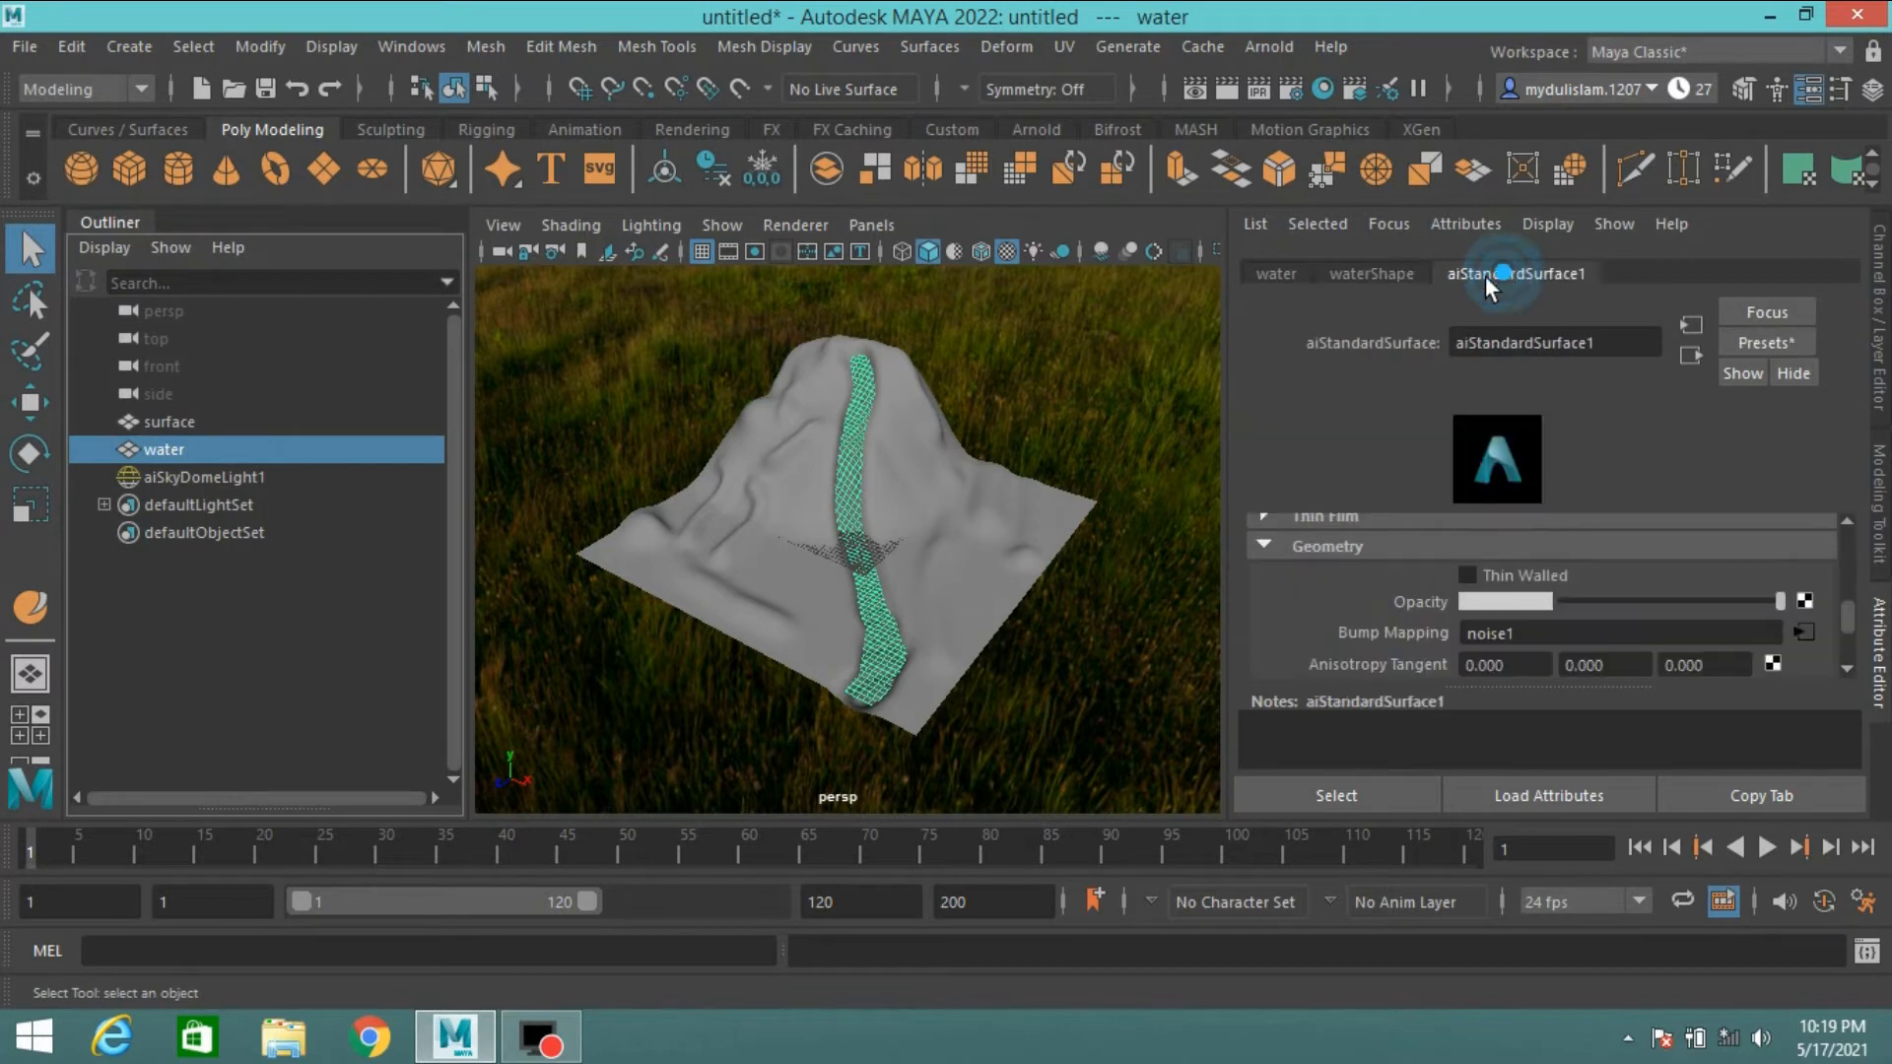
scroll(1328, 585, "up", 10)
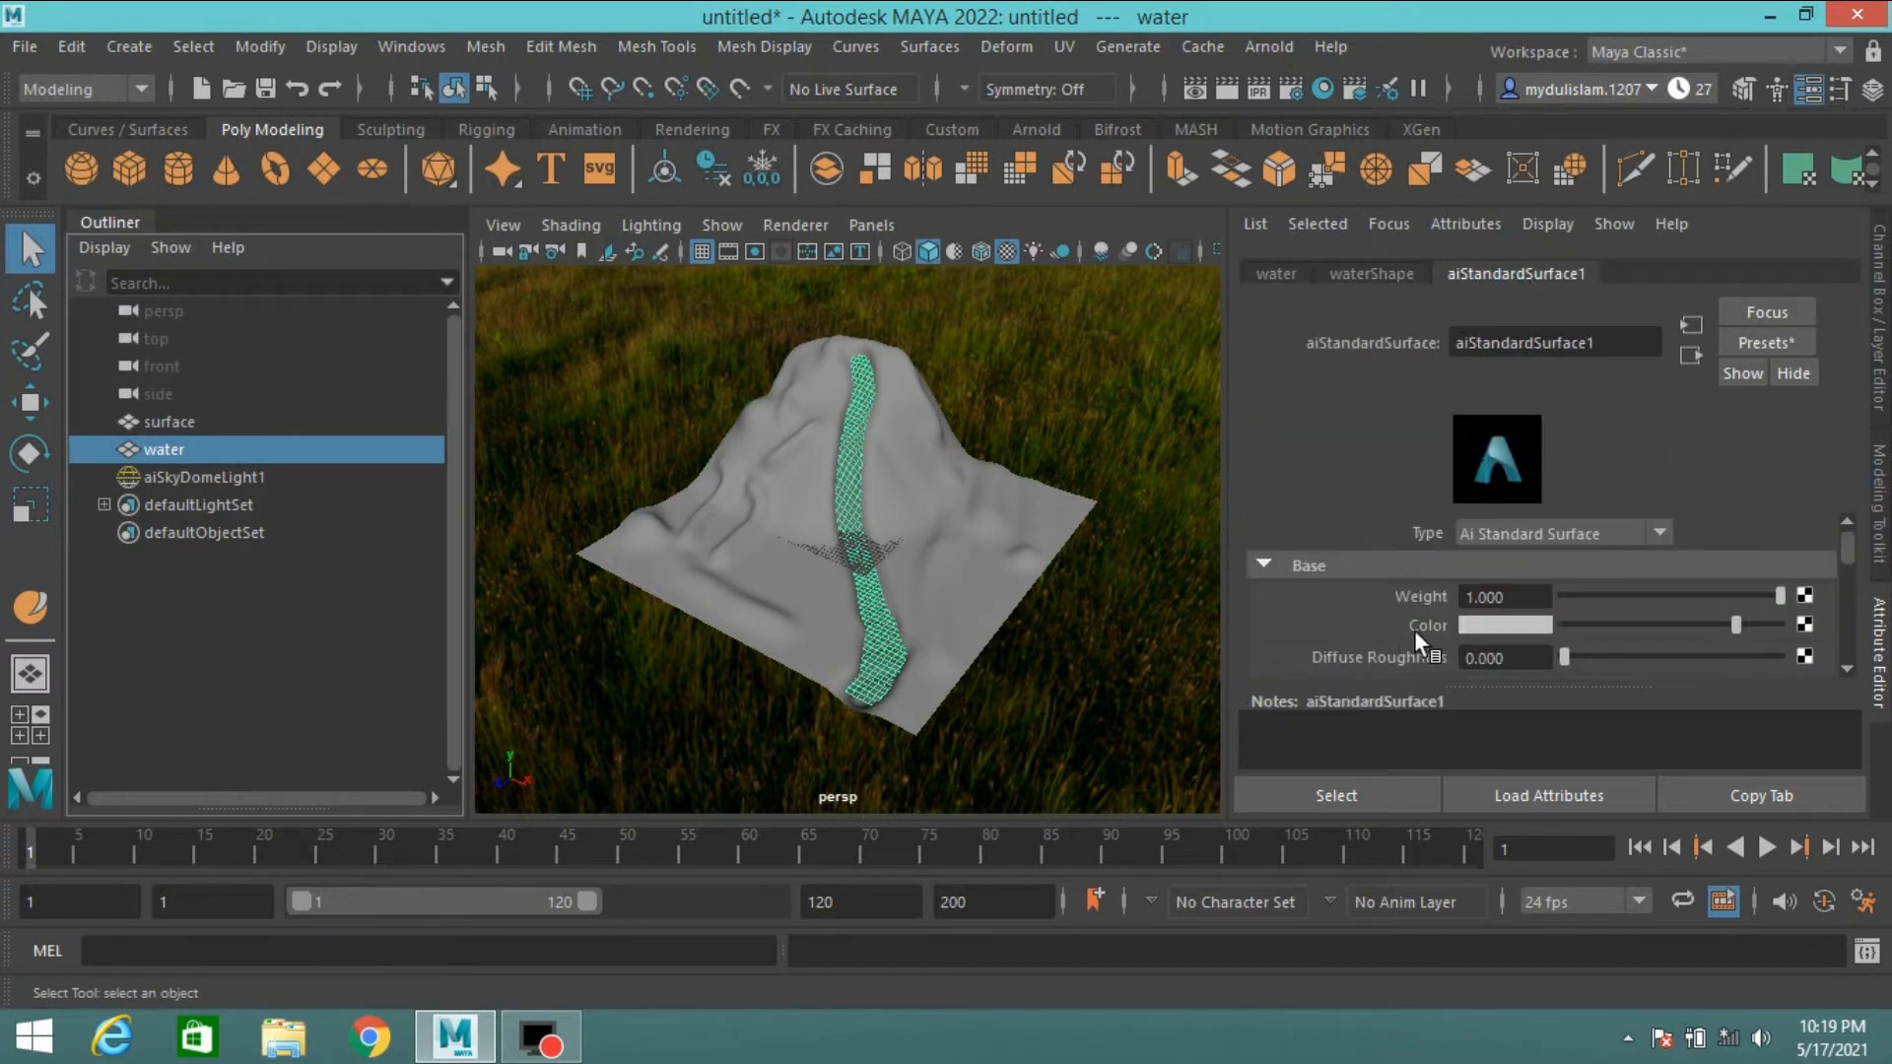
left_click_drag(1704, 621, 1503, 632)
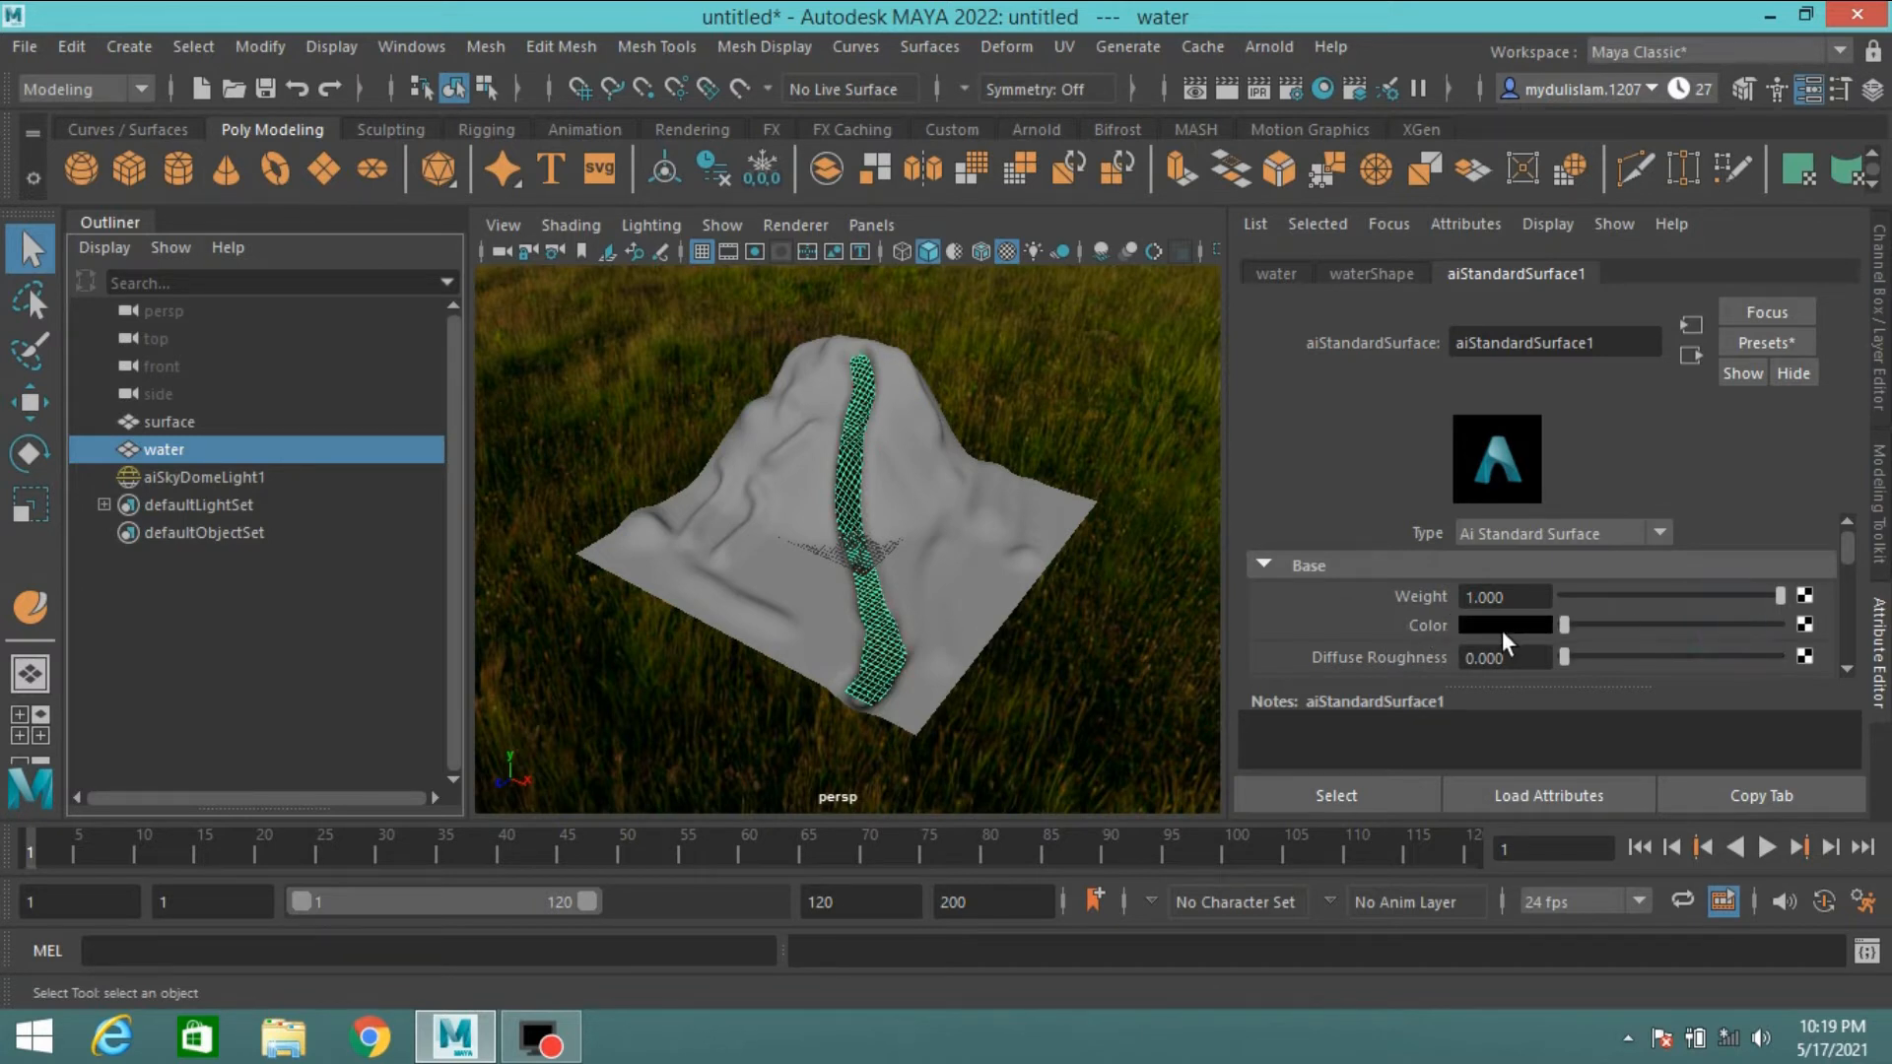
- Turn on all-lights display in the viewport and inspect the lit mountain and water with nothing selected
left_click(1033, 250)
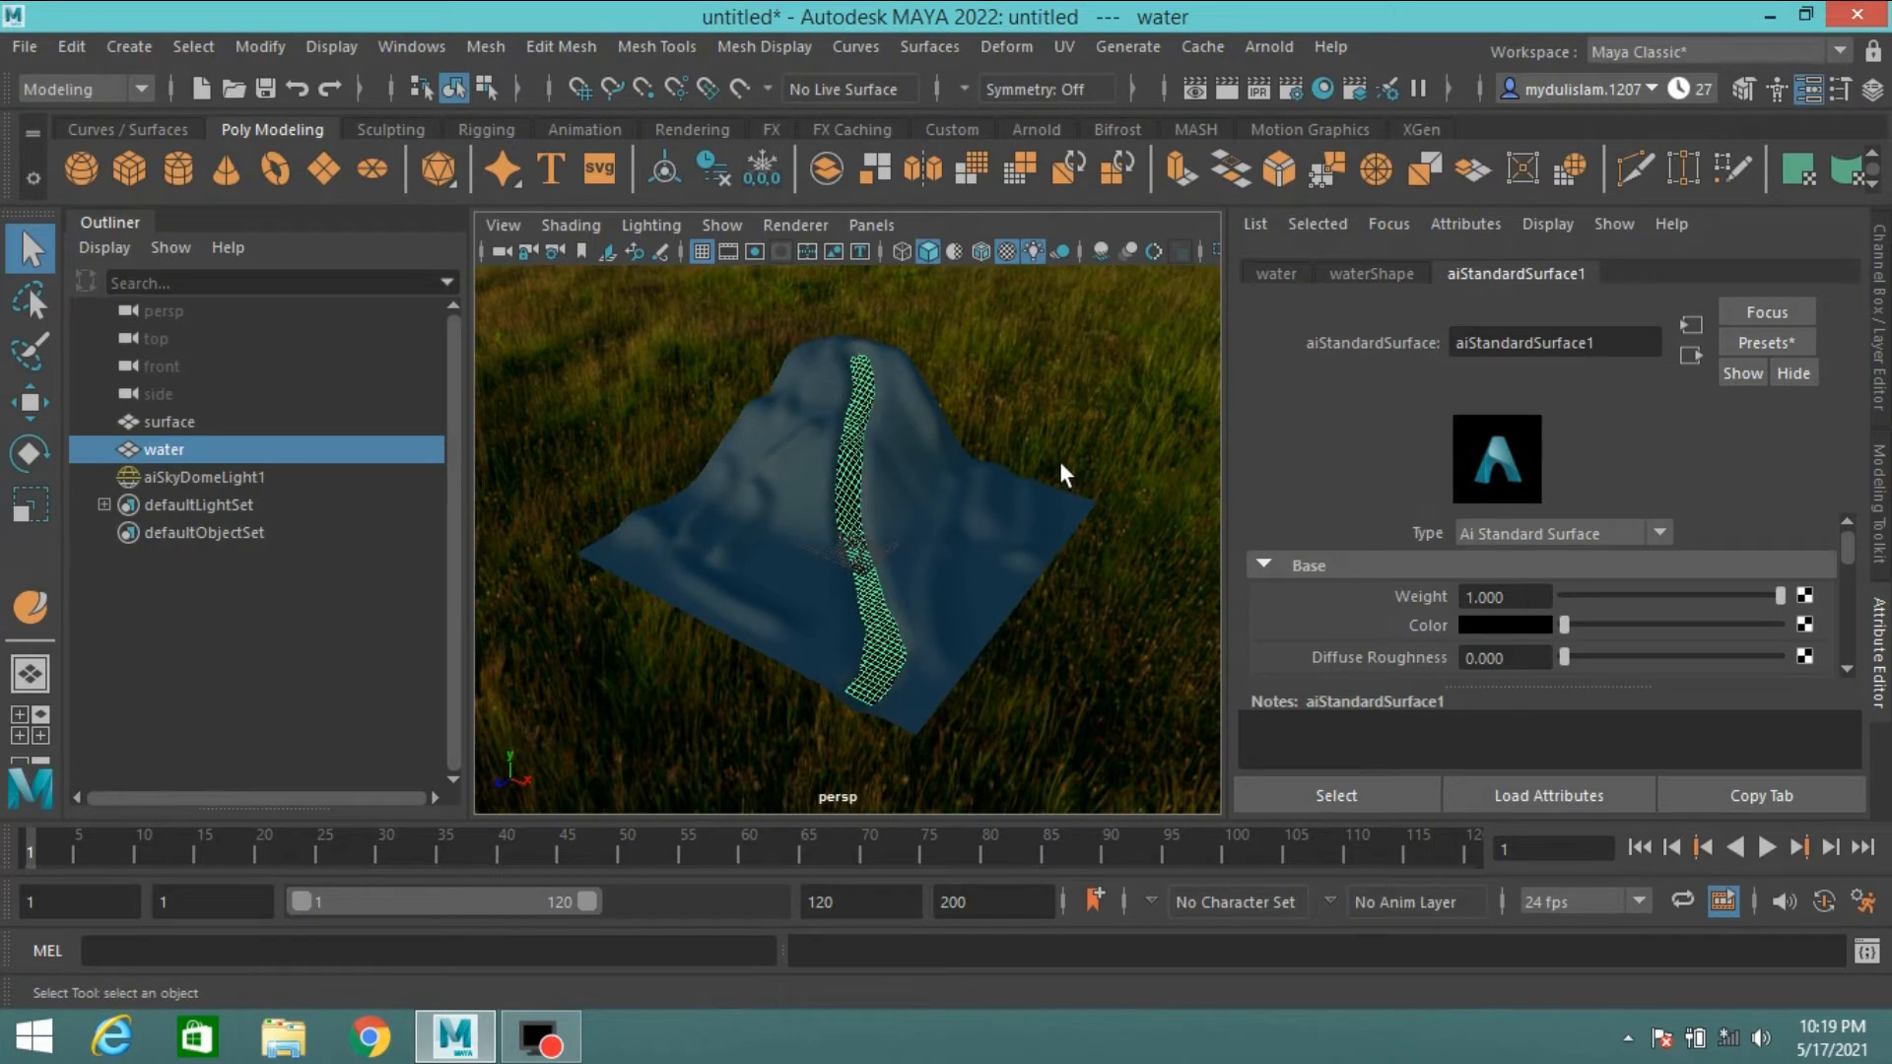
scroll(1061, 461, "up", 3)
scroll(1060, 461, "down", 3)
mouse_move(1072, 656)
left_mouse_down("alt")
mouse_move(1025, 628)
mouse_move(1077, 654)
mouse_move(1121, 607)
mouse_move(1077, 620)
left_mouse_up("alt")
left_click(1121, 607)
- Assign a new Lambert material to the mountain surface mesh
scroll(964, 675, "up", 3)
left_click_drag(970, 678, 717, 673, "alt")
left_click(716, 672)
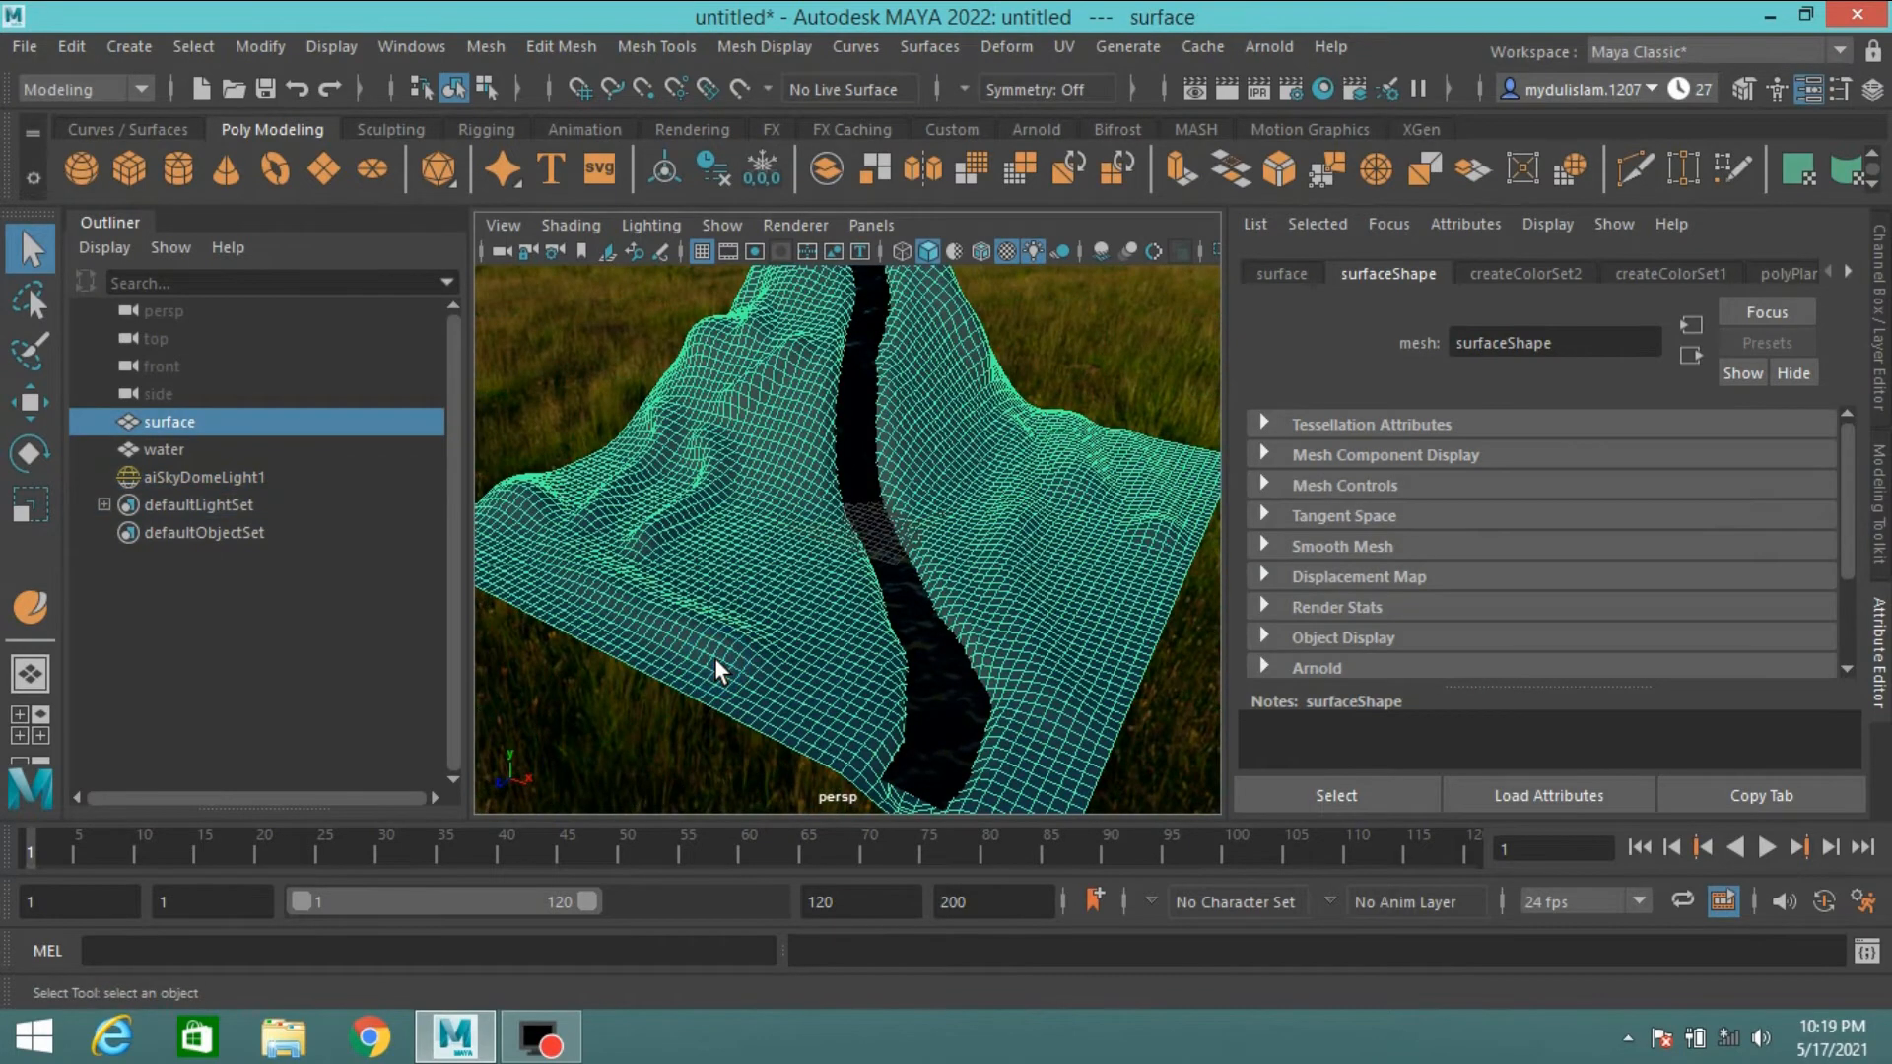
right_click_drag(714, 658, 697, 977)
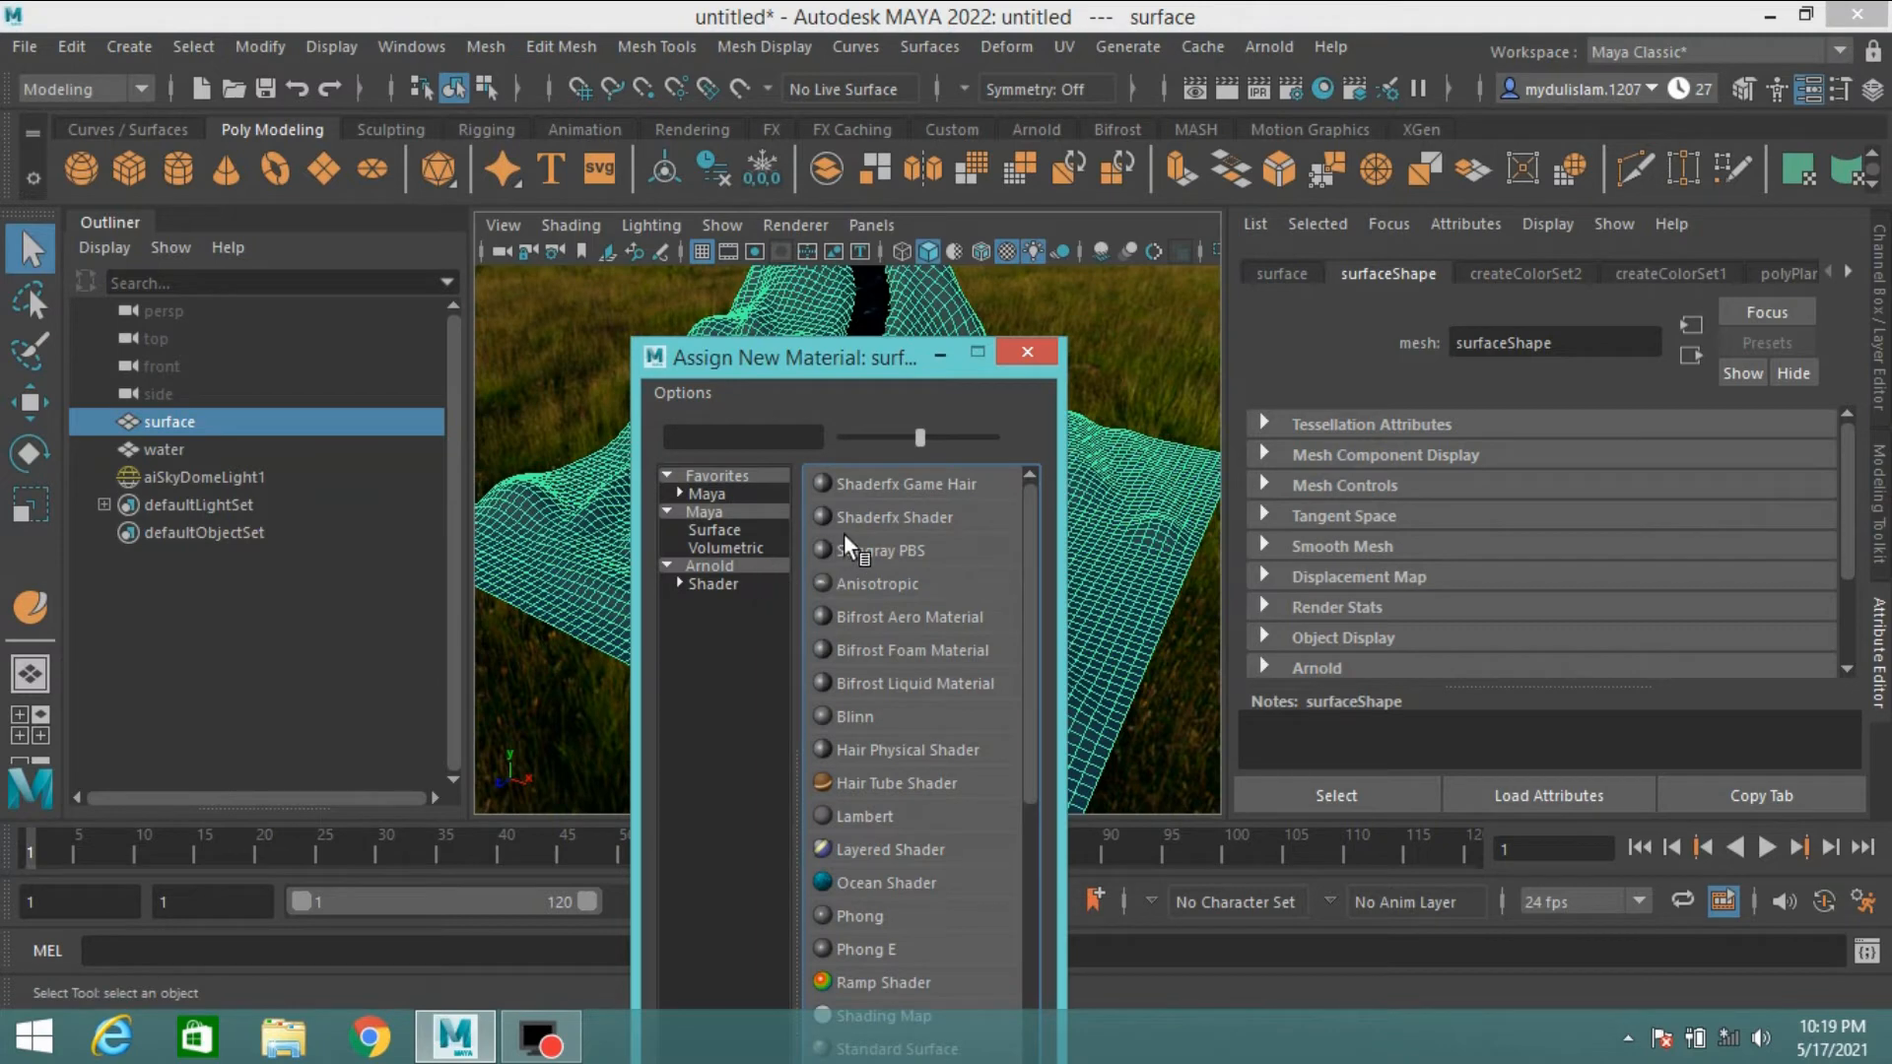
left_click(875, 814)
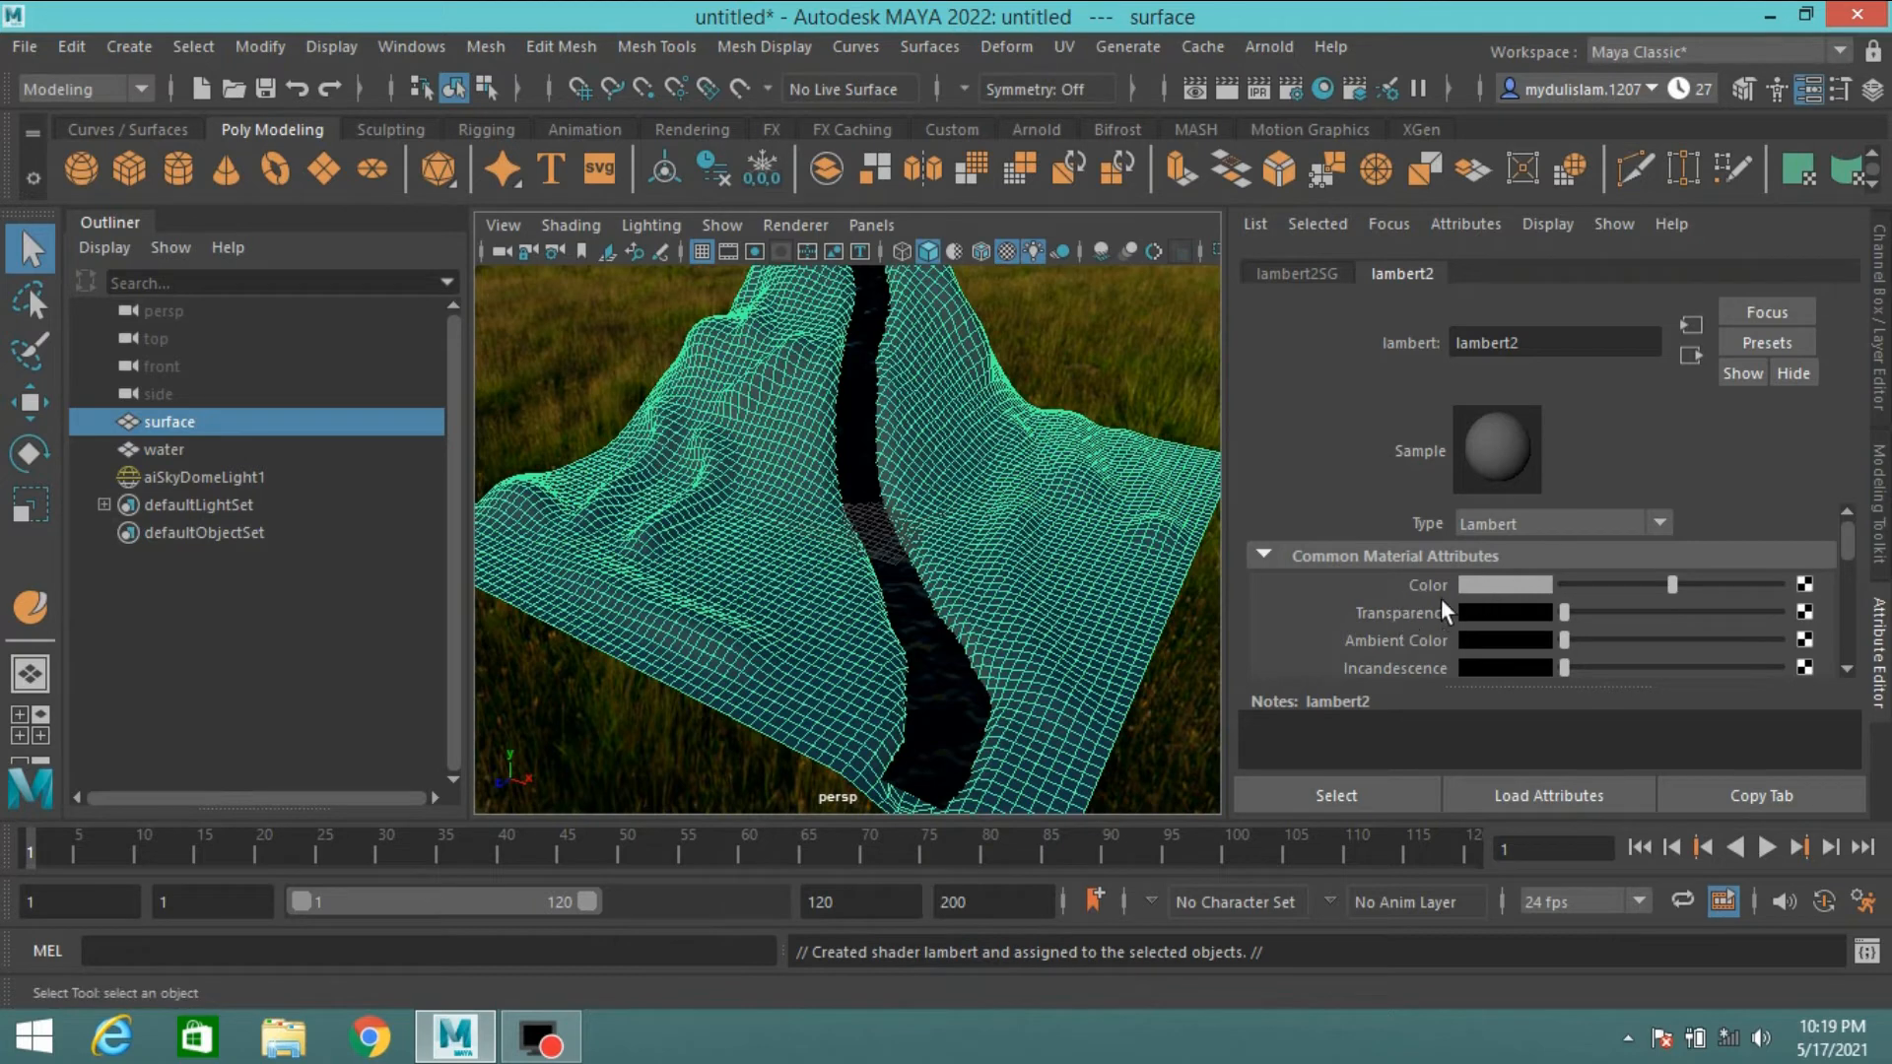
- Connect a Fractal texture to the Color of the surface's Lambert material and lower its Amplitude to 0.844
left_click(1804, 584)
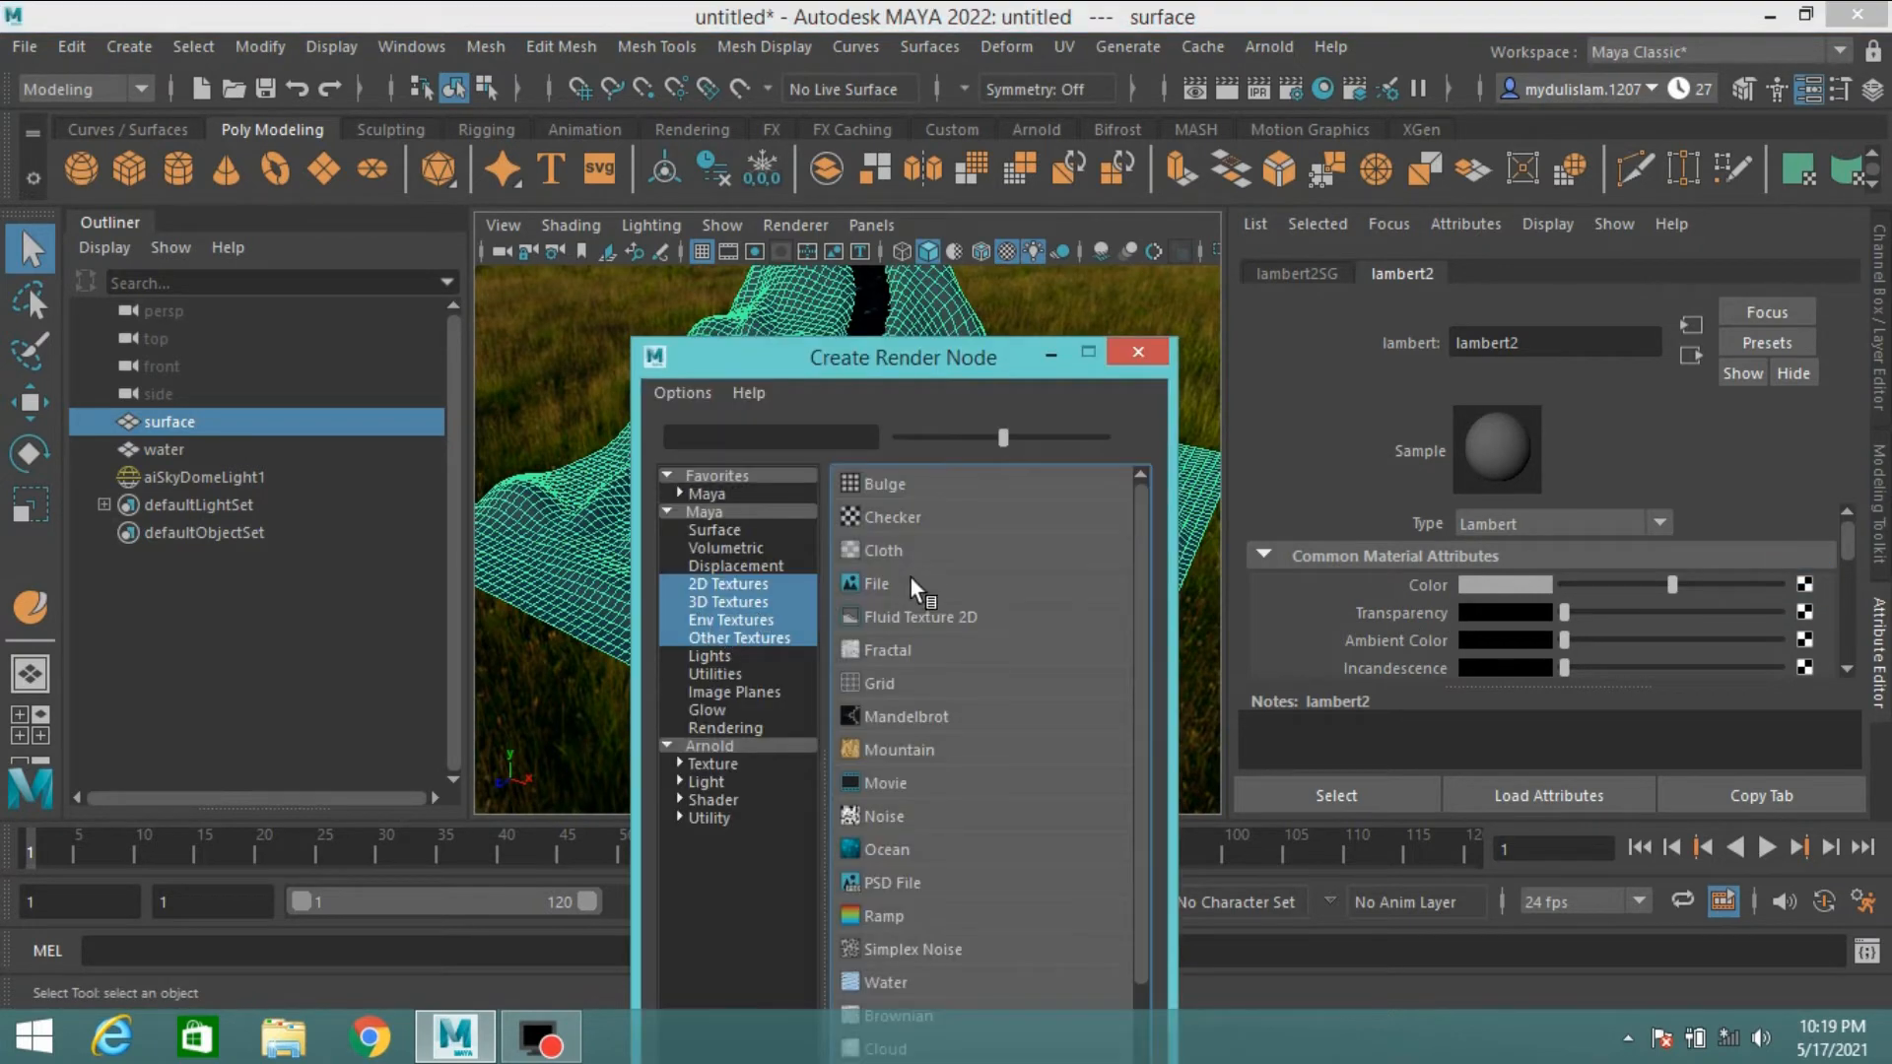
left_click(883, 650)
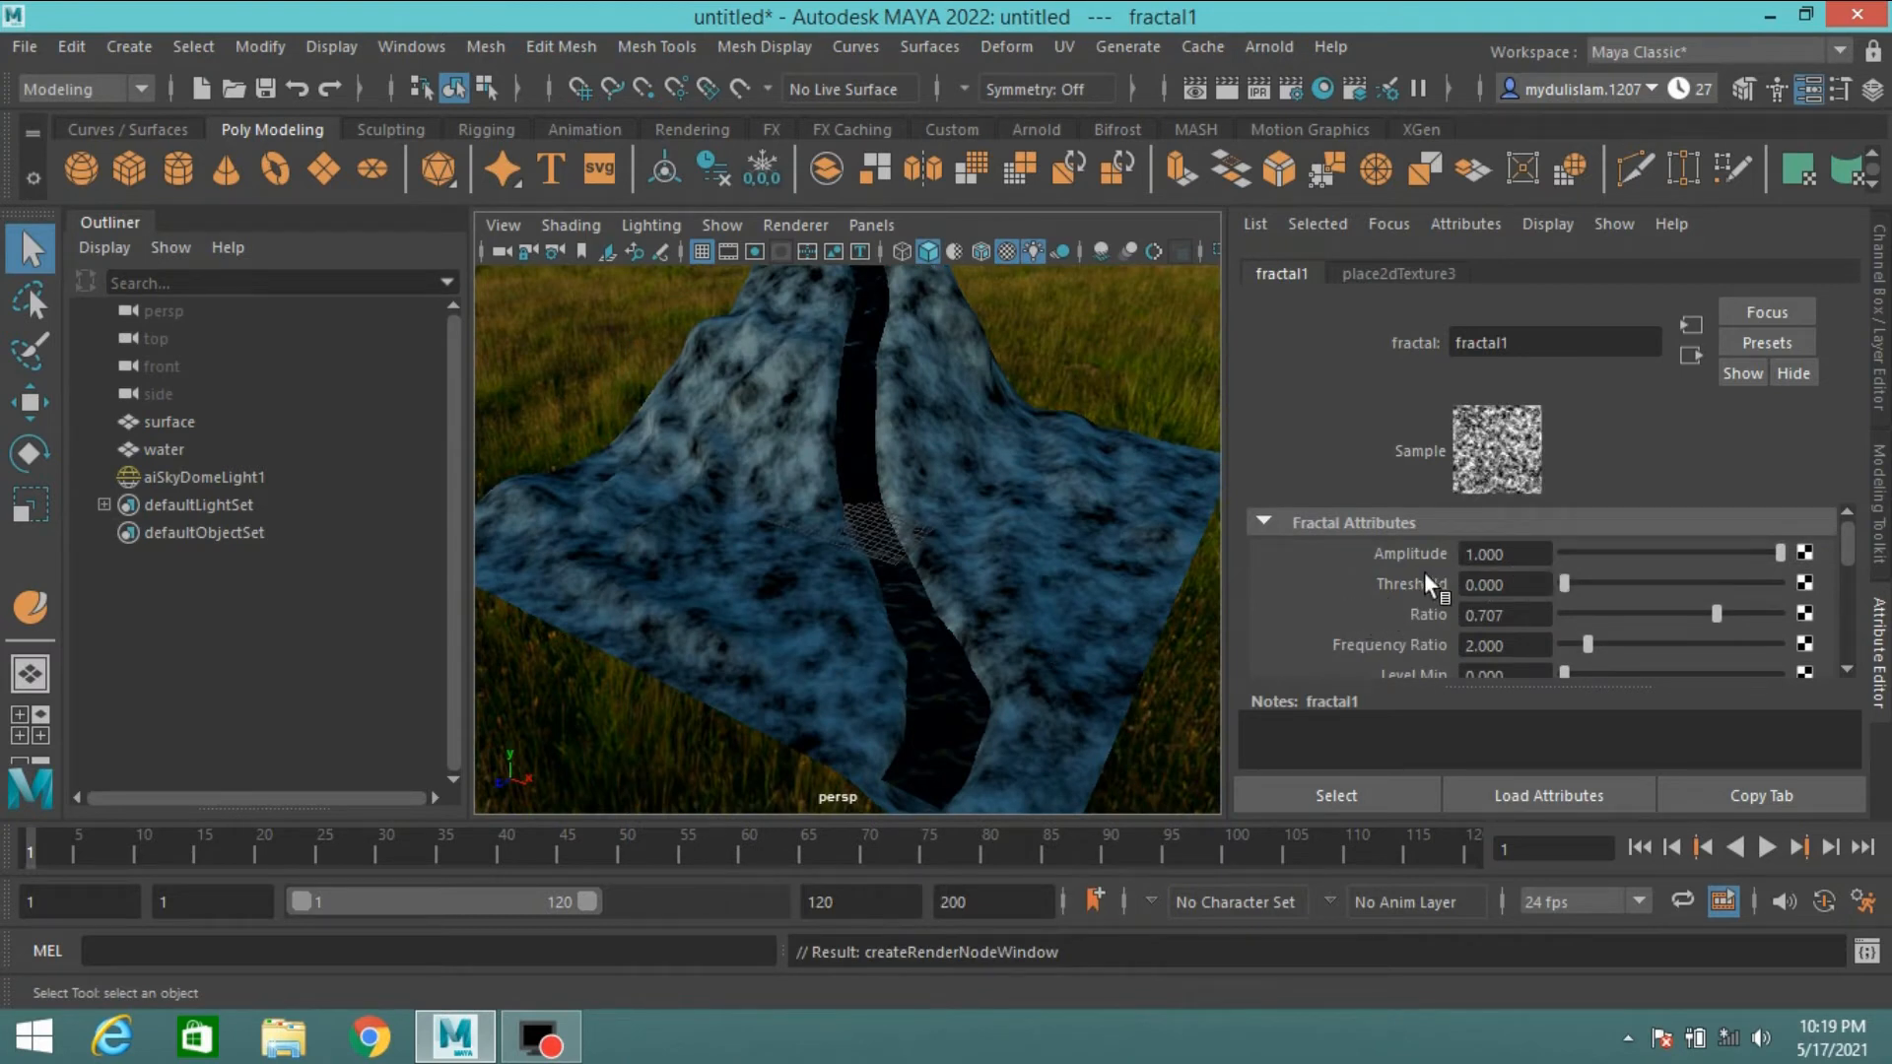
left_click_drag(1775, 552, 1742, 570)
- Set the fractal texture's Color Gain to a salmon red of R 1, G 0.461, B 0.391 in its Color Balance settings
scroll(1390, 601, "down", 3)
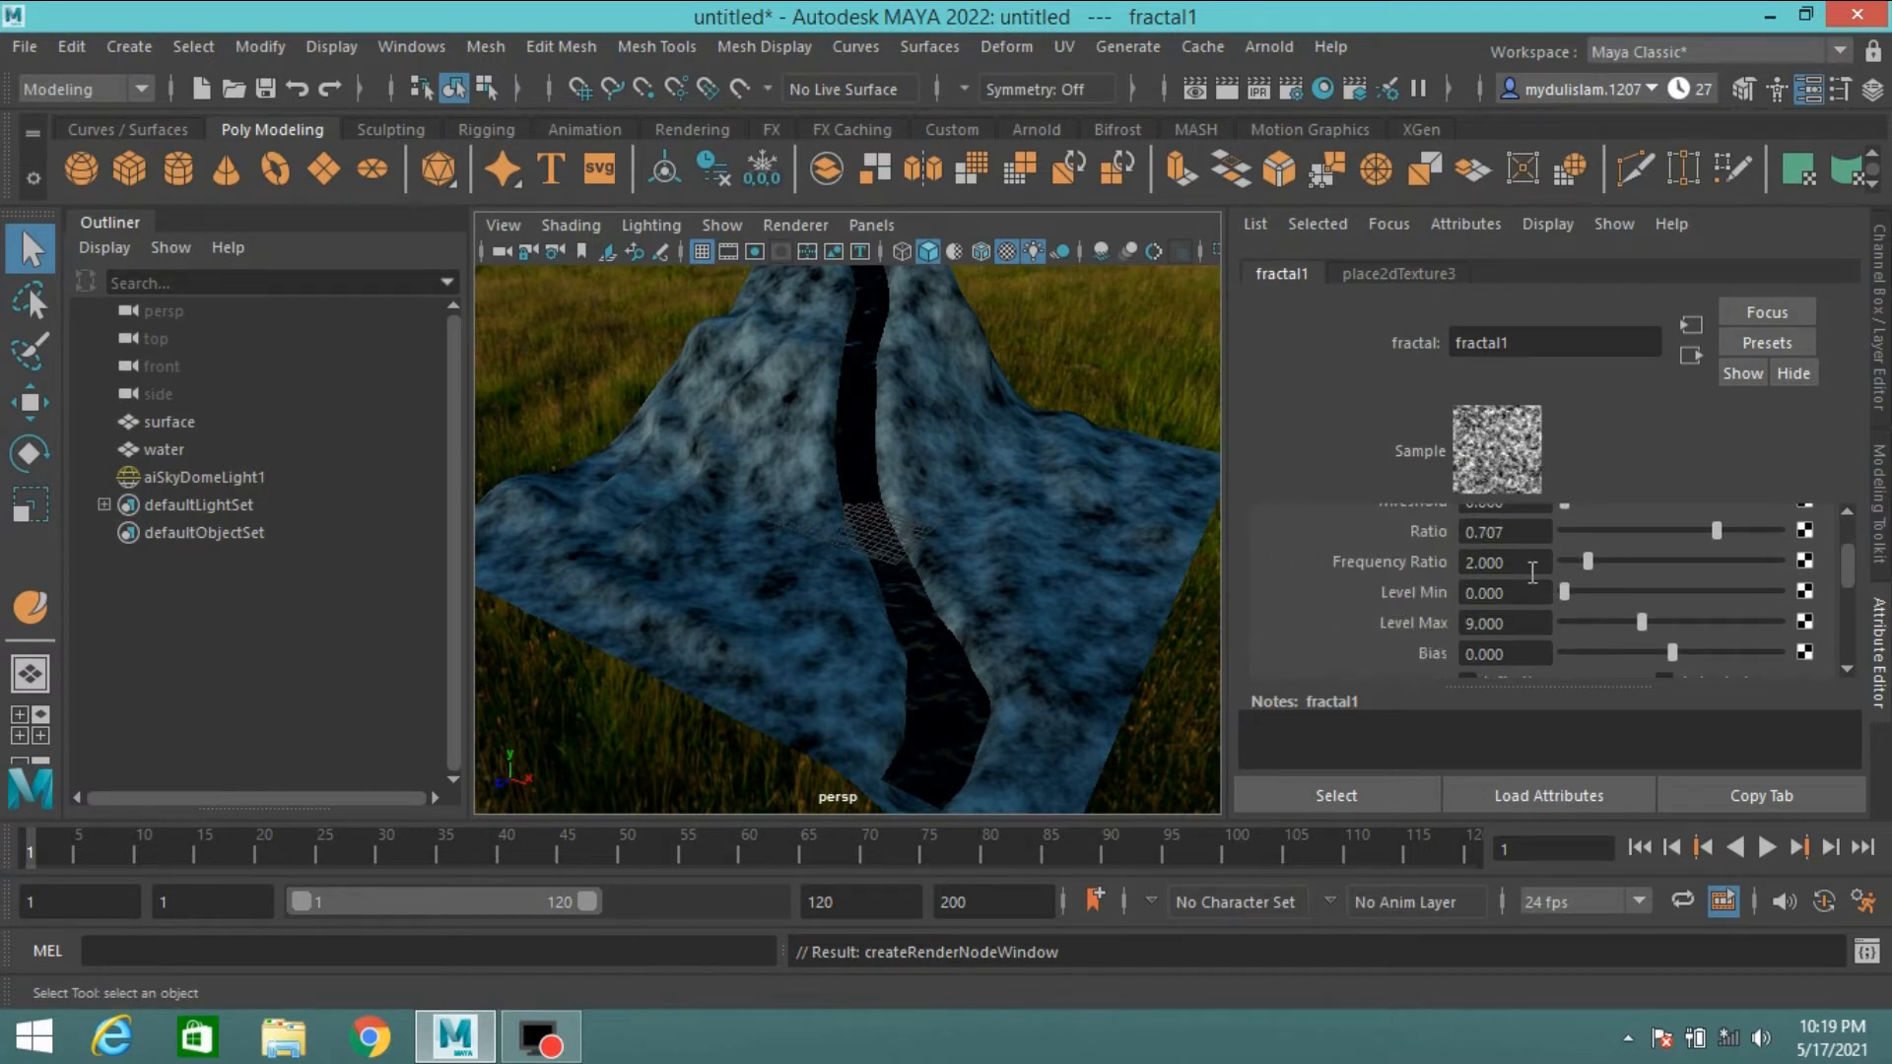
scroll(1357, 582, "down", 8)
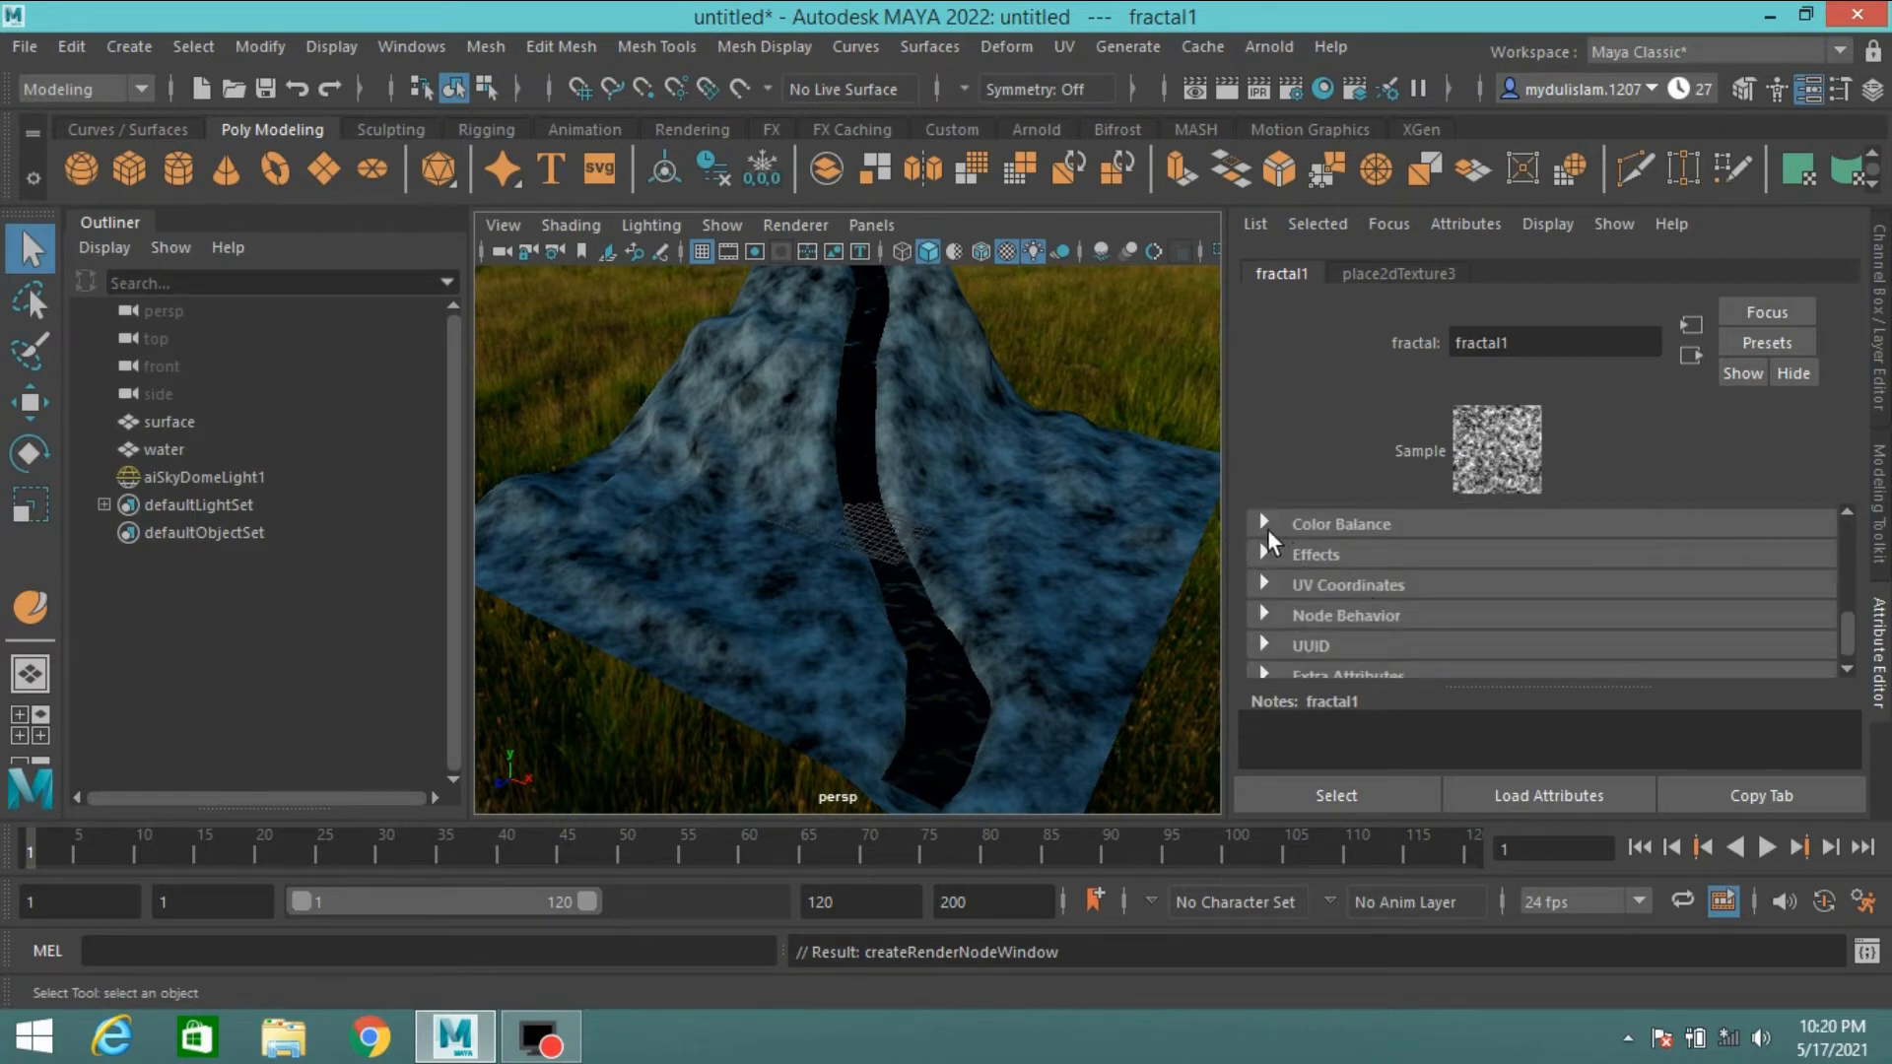
left_click(1264, 526)
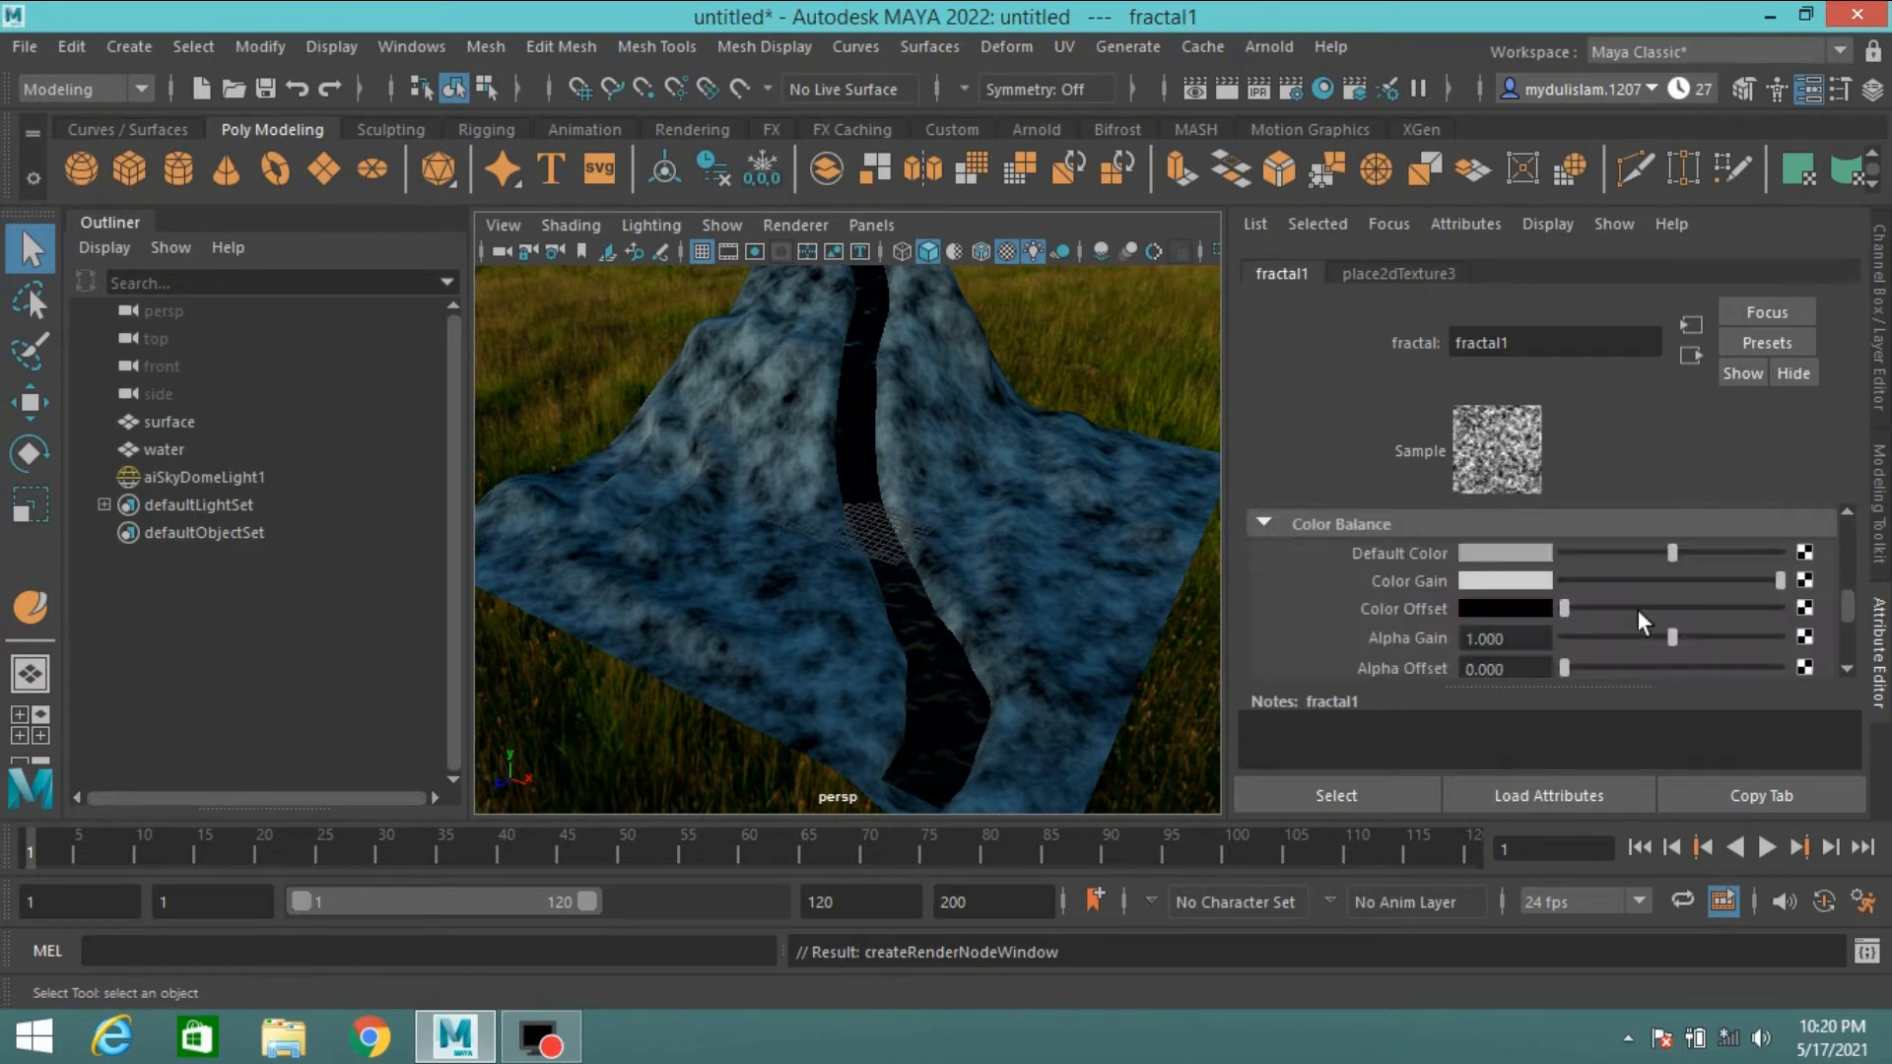
left_click(1482, 581)
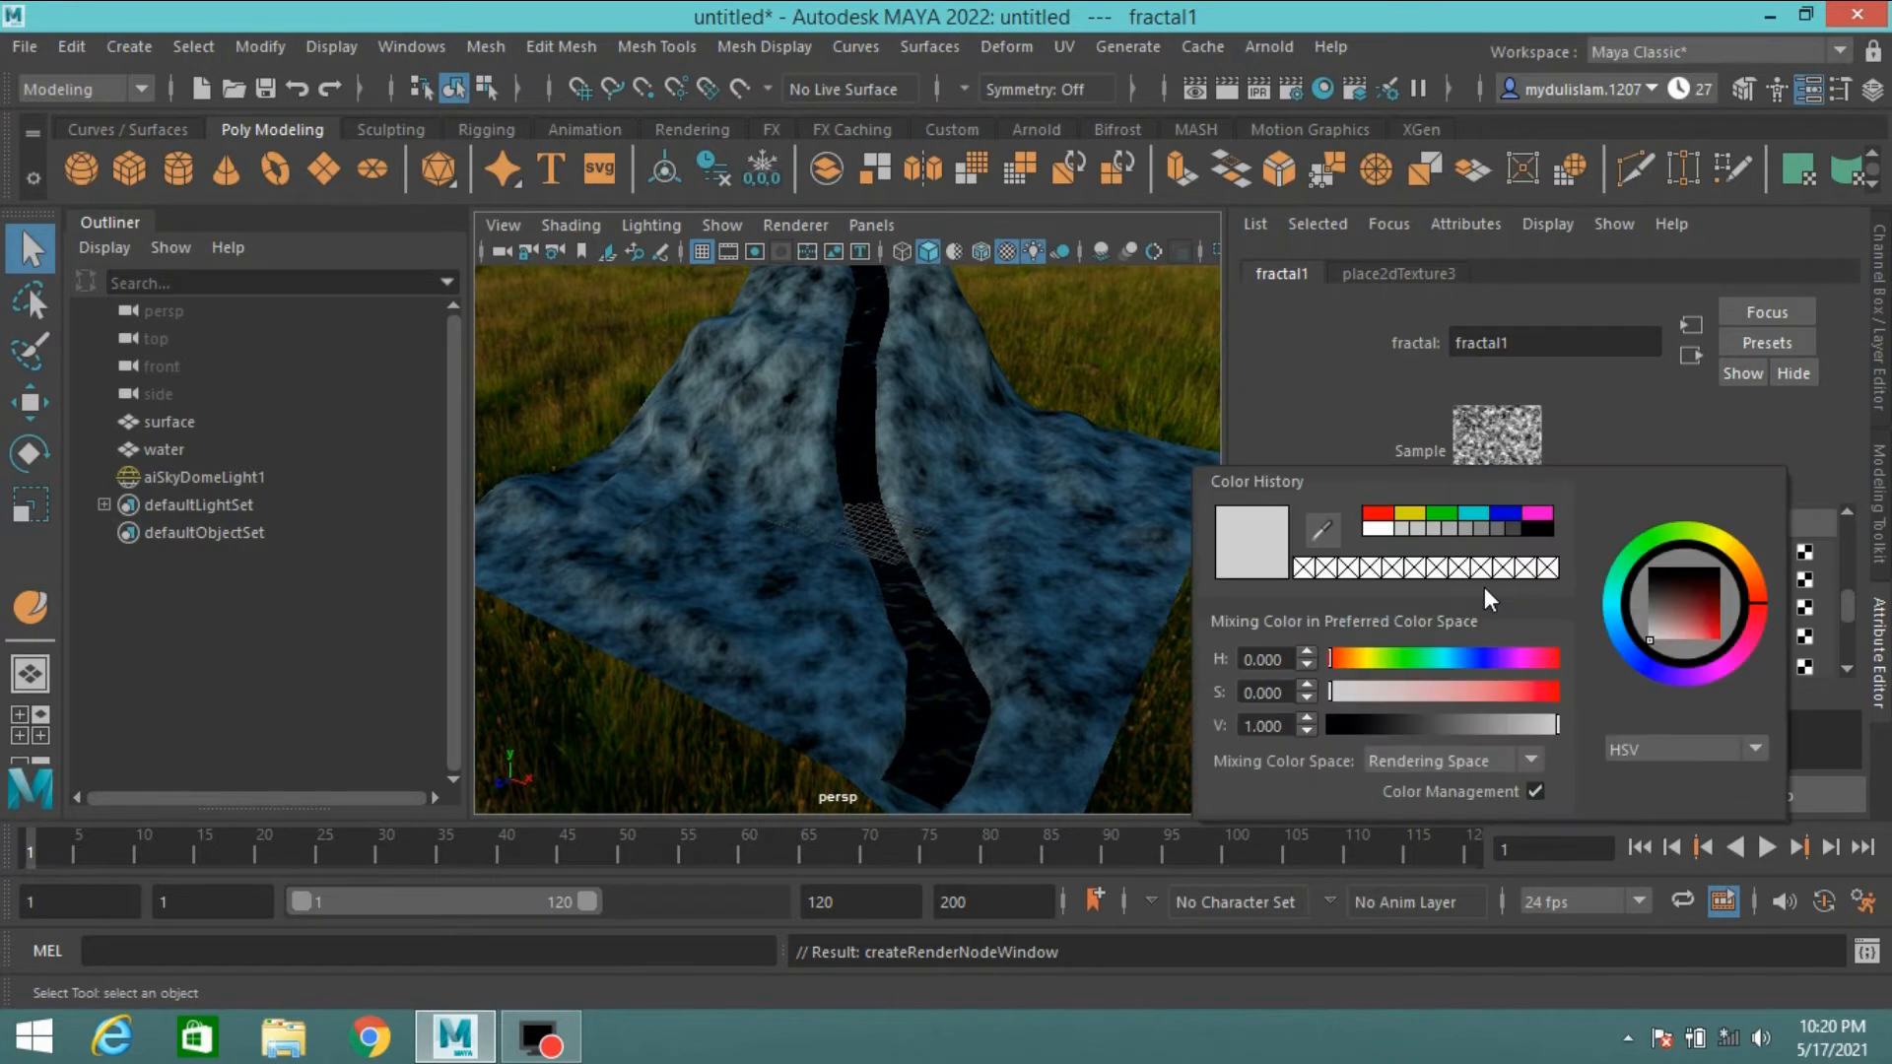
left_click(1340, 659)
mouse_move(1518, 694)
left_mouse_down()
mouse_move(1473, 687)
mouse_move(1525, 725)
mouse_move(1571, 718)
mouse_move(1466, 689)
mouse_move(1502, 694)
left_mouse_up()
left_click_drag(1481, 695, 1467, 696)
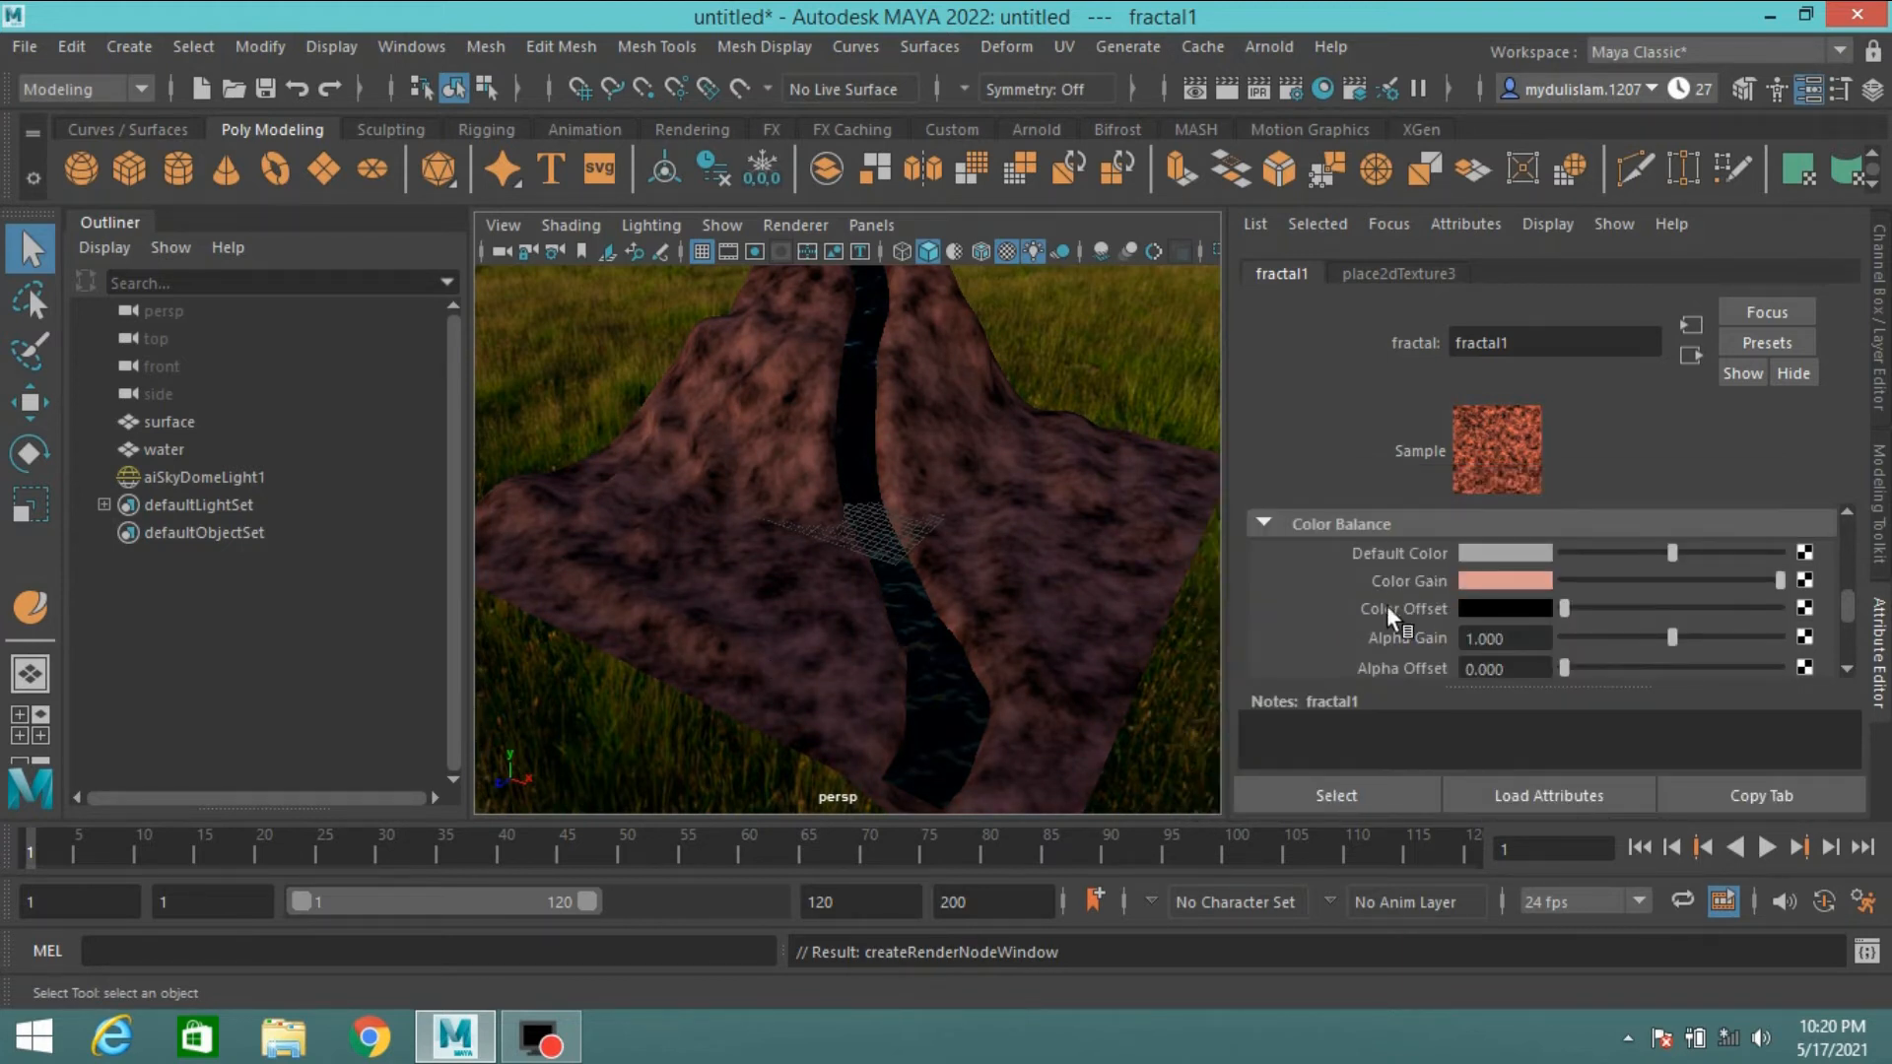
- Set the fractal texture's Color Offset to a dark reddish brown of R 0.181, G 0.071, B 0.057
left_click(1468, 609)
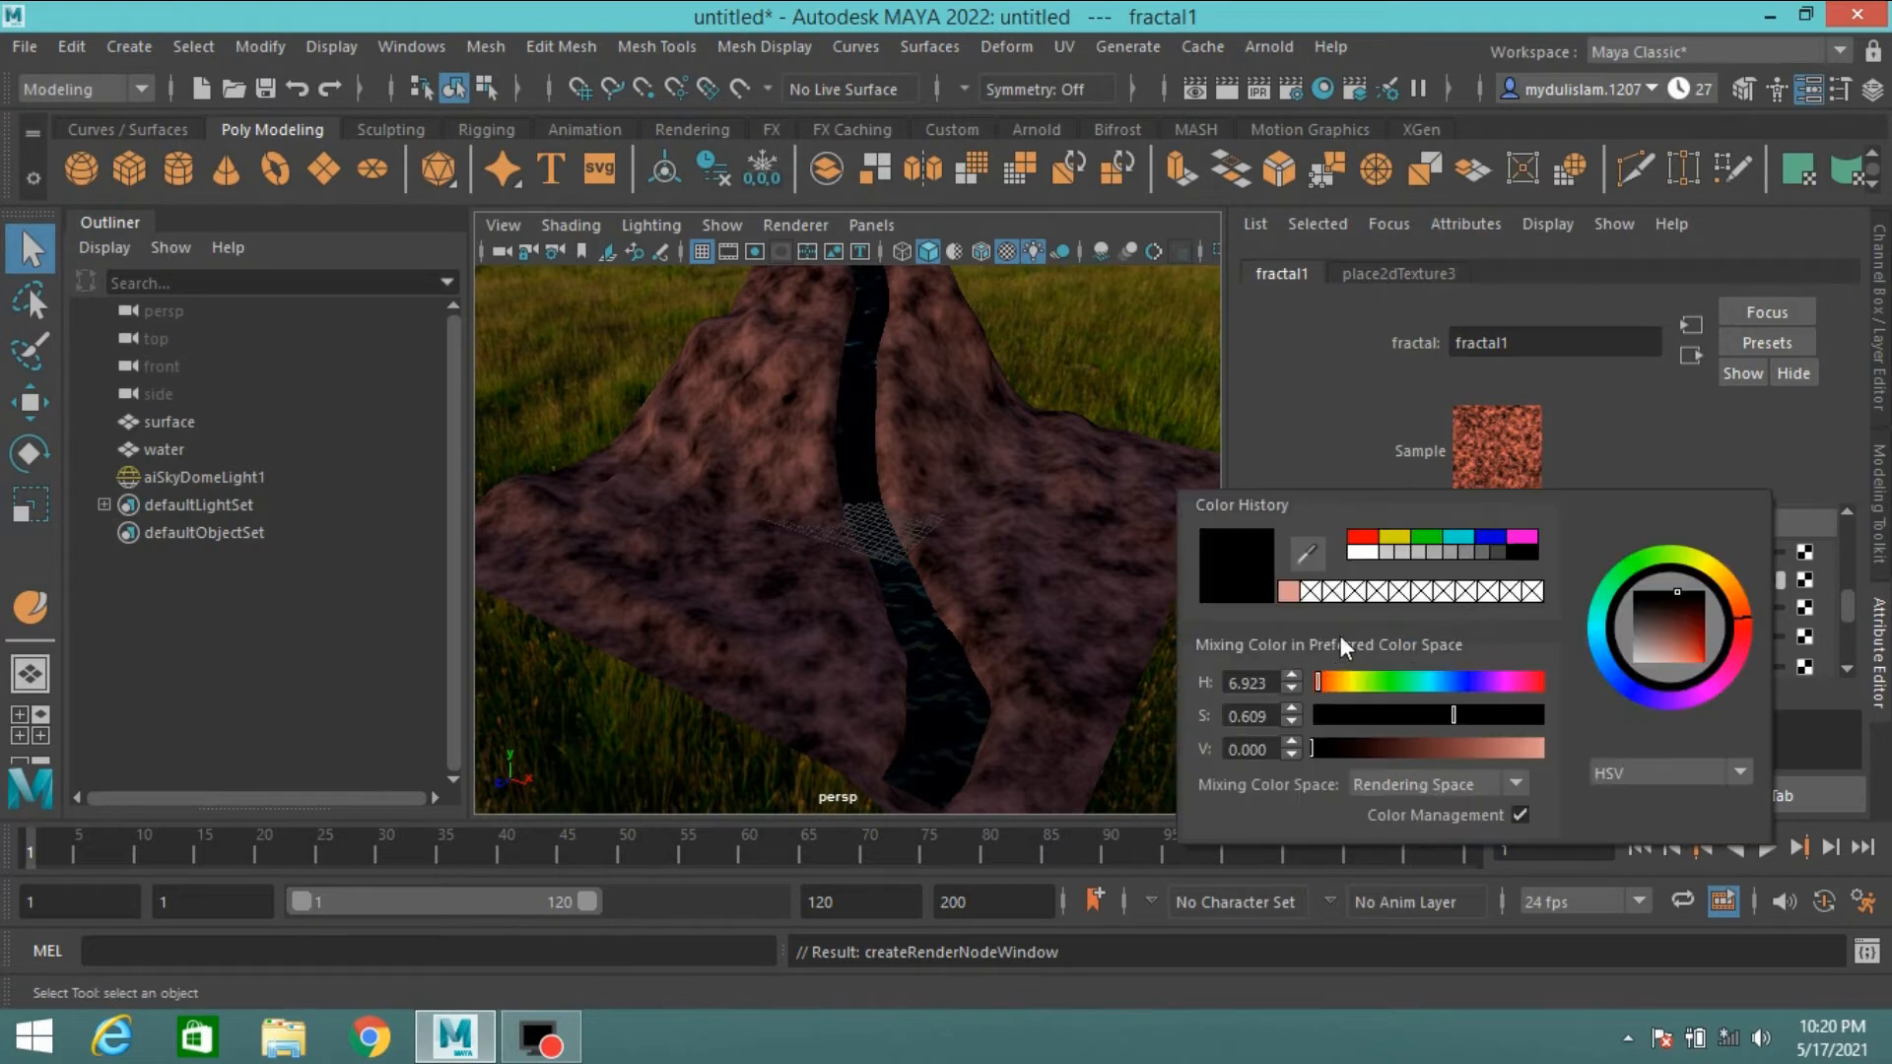
left_click_drag(1475, 744, 1508, 751)
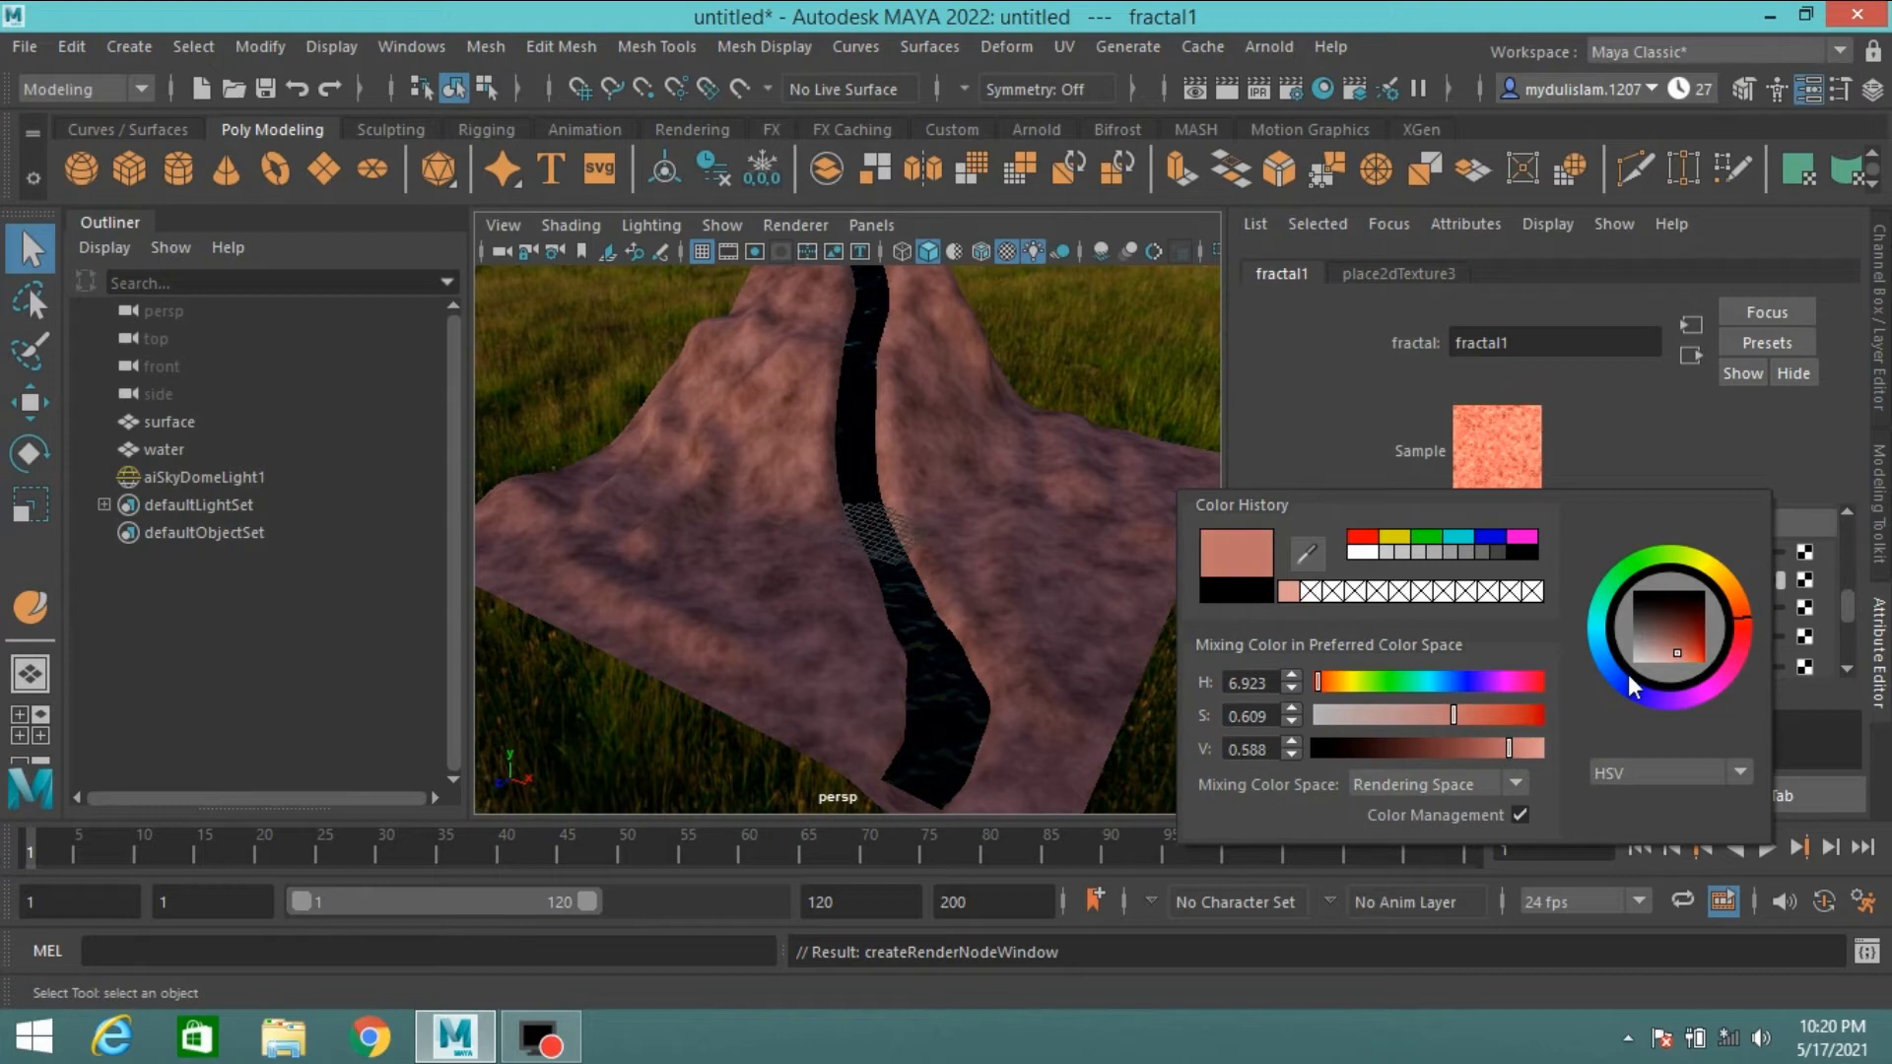
mouse_move(1677, 642)
left_mouse_down()
mouse_move(1641, 642)
mouse_move(1693, 627)
left_mouse_up()
key("ctrl+a")
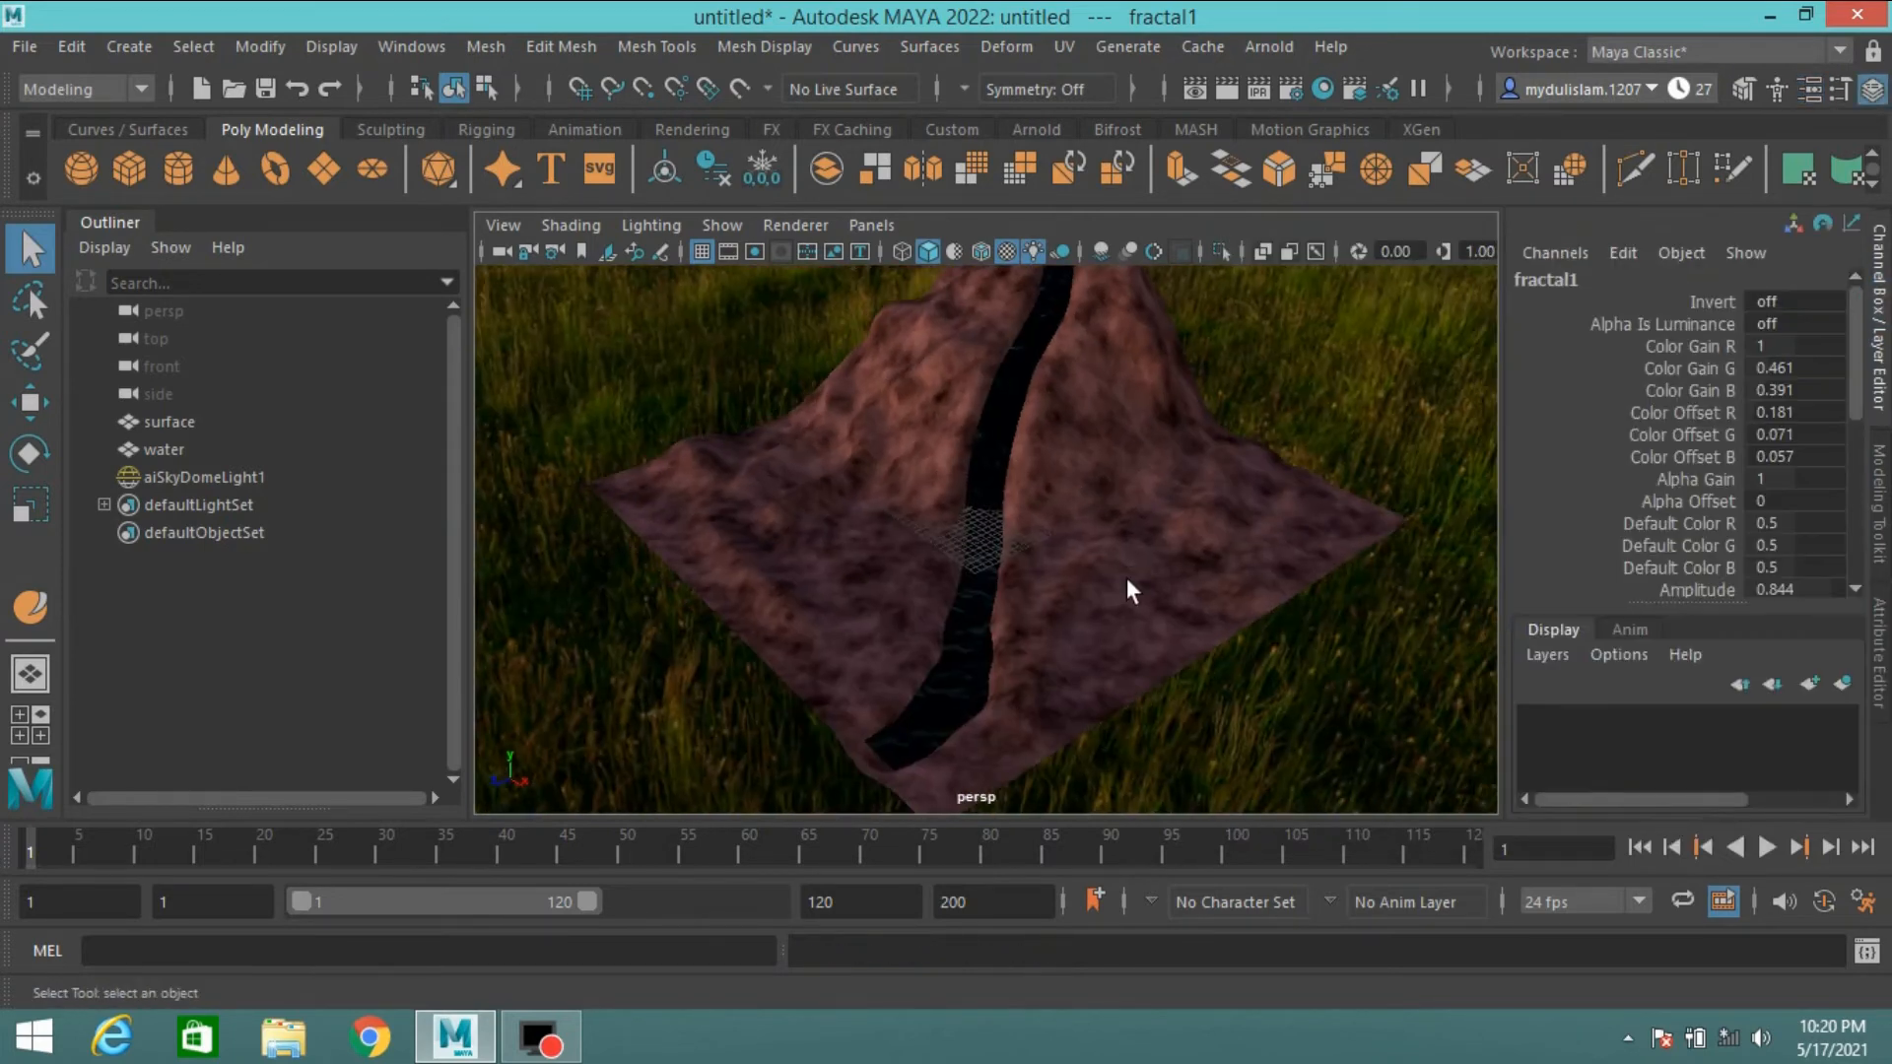
- Connect a Fractal texture to the Bump Mapping of the mountain surface's Lambert material
left_click(152, 424)
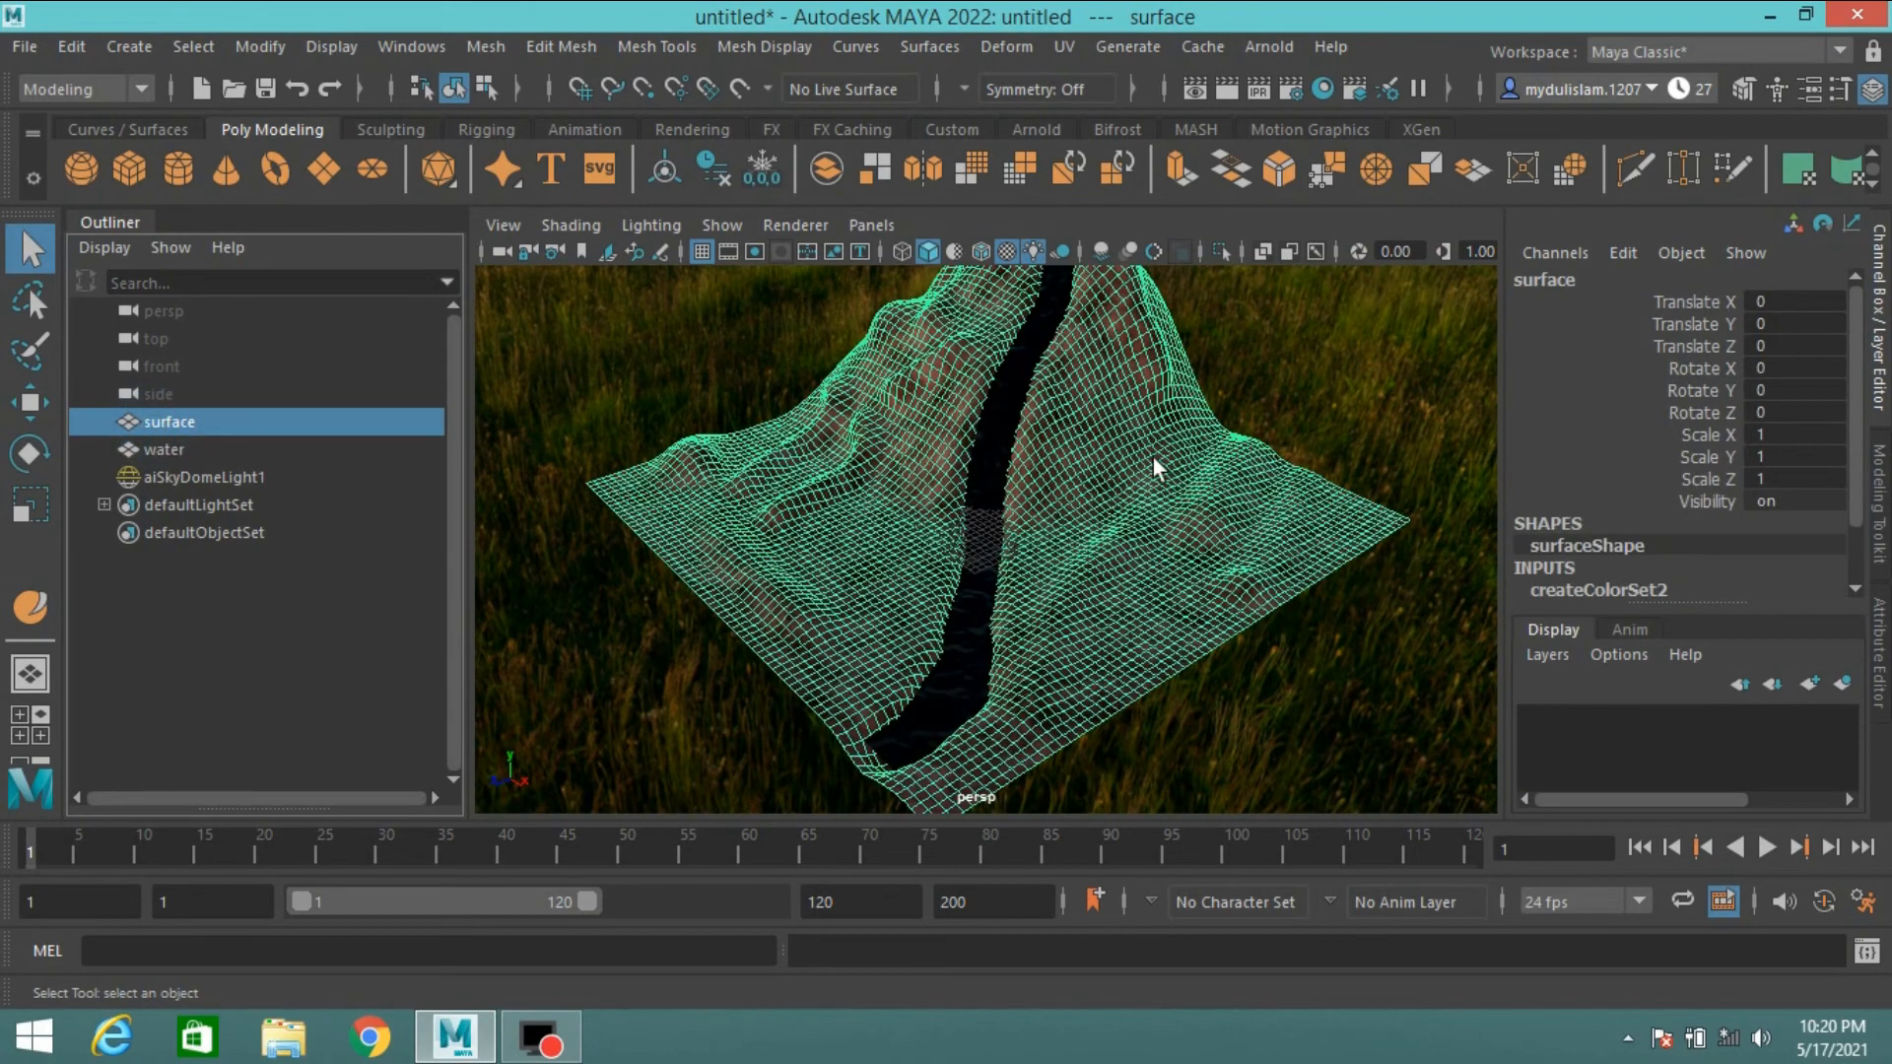
left_click(1877, 650)
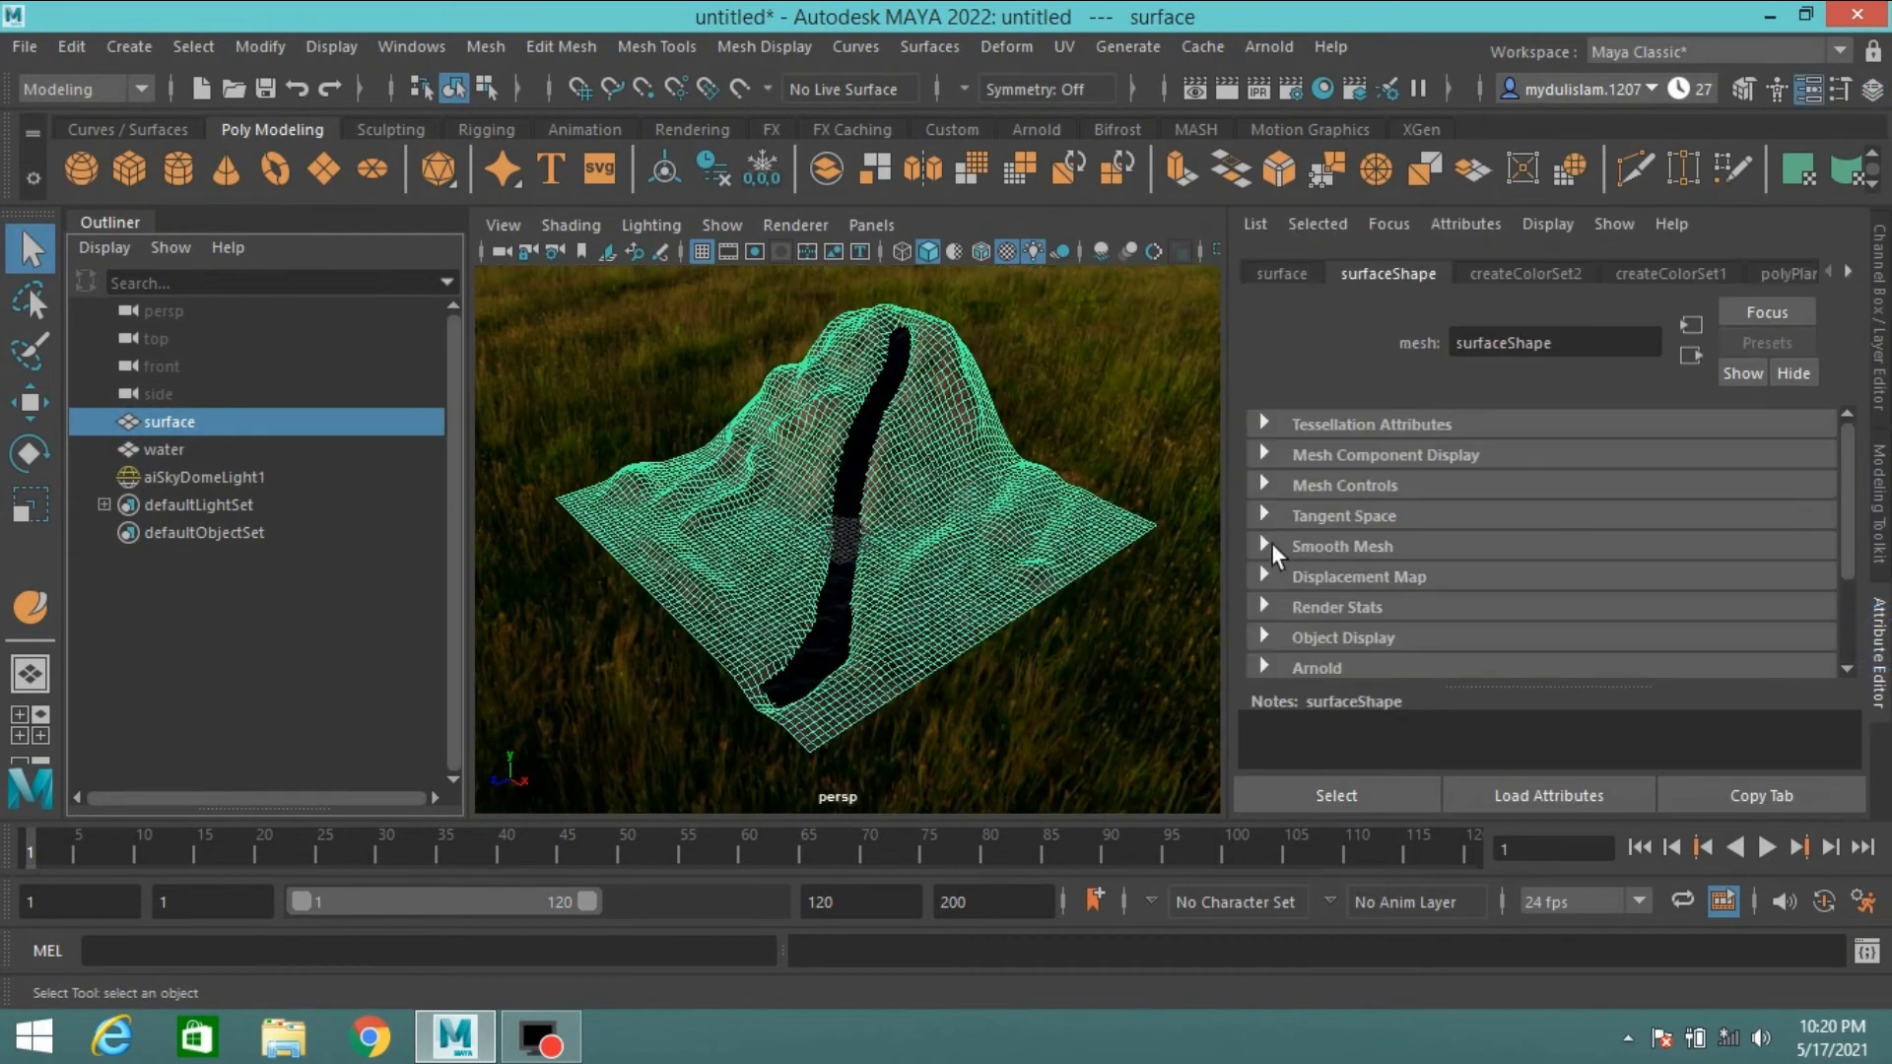
left_click(1848, 273)
left_click(1769, 273)
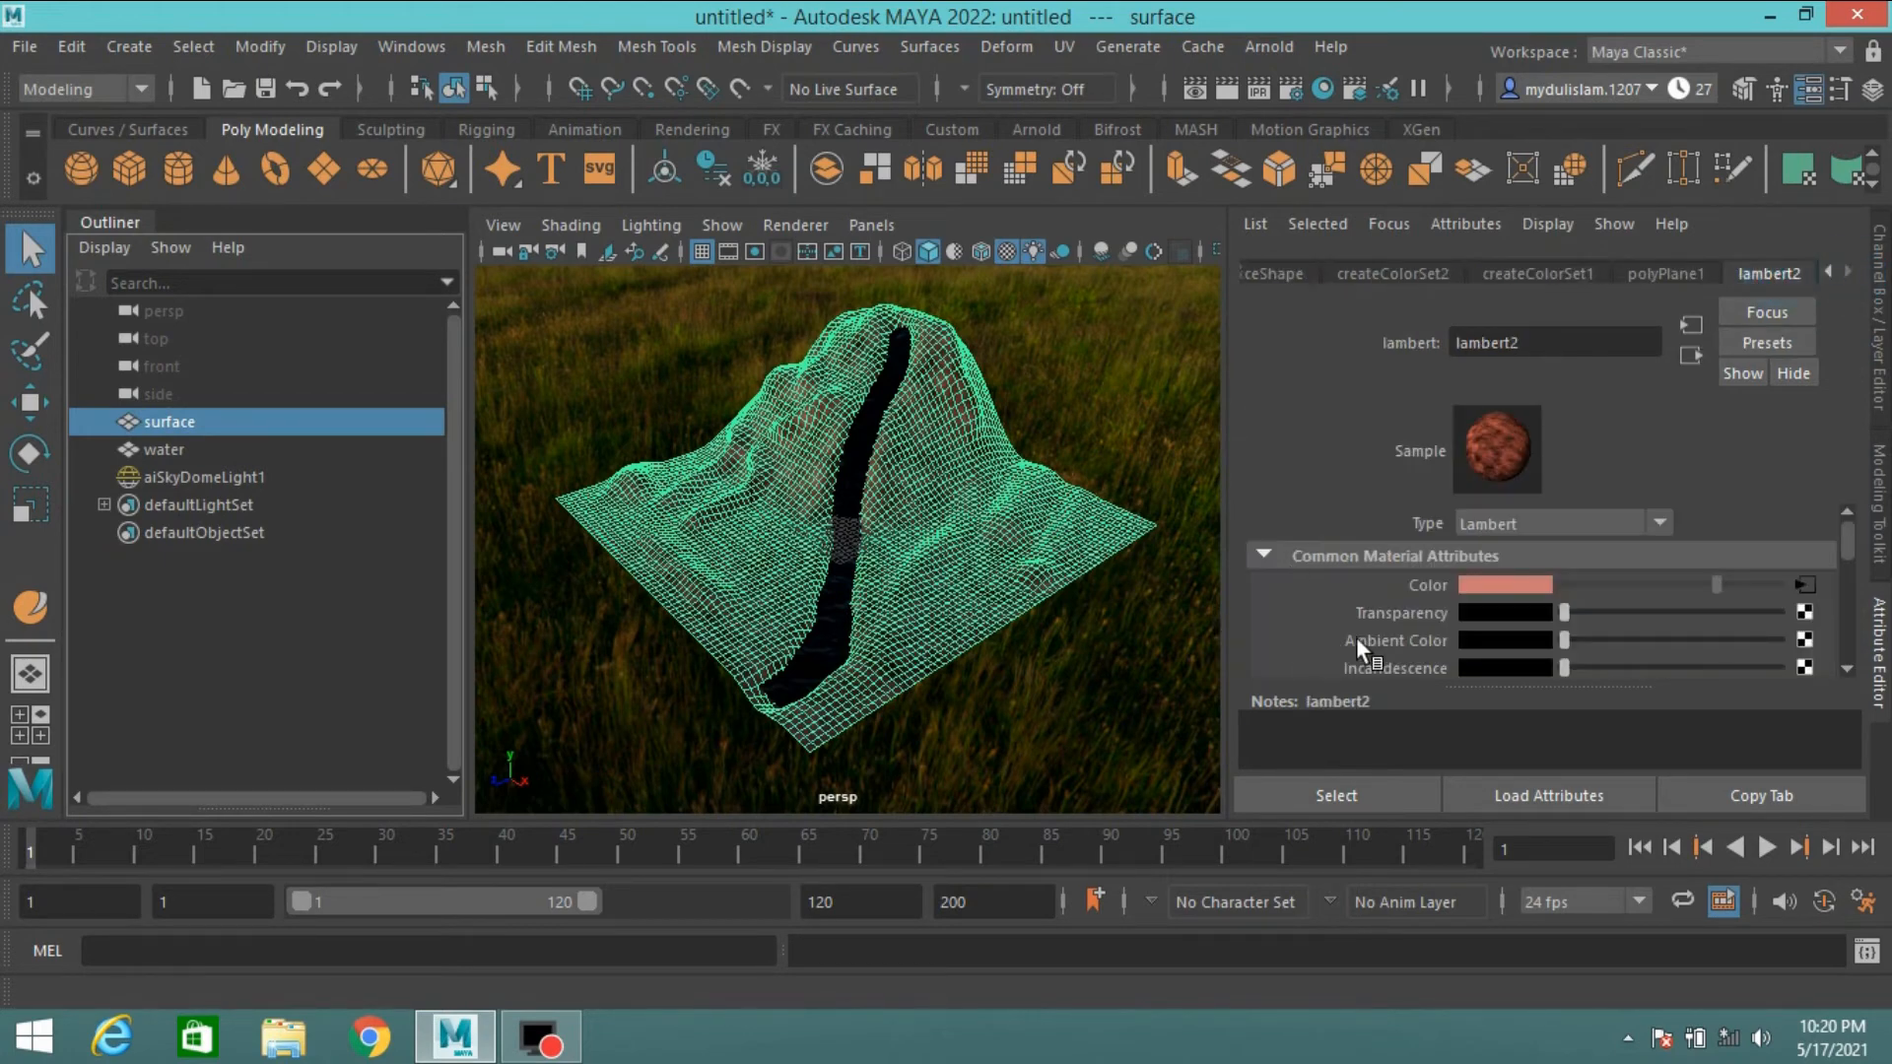
scroll(1354, 635, "down", 3)
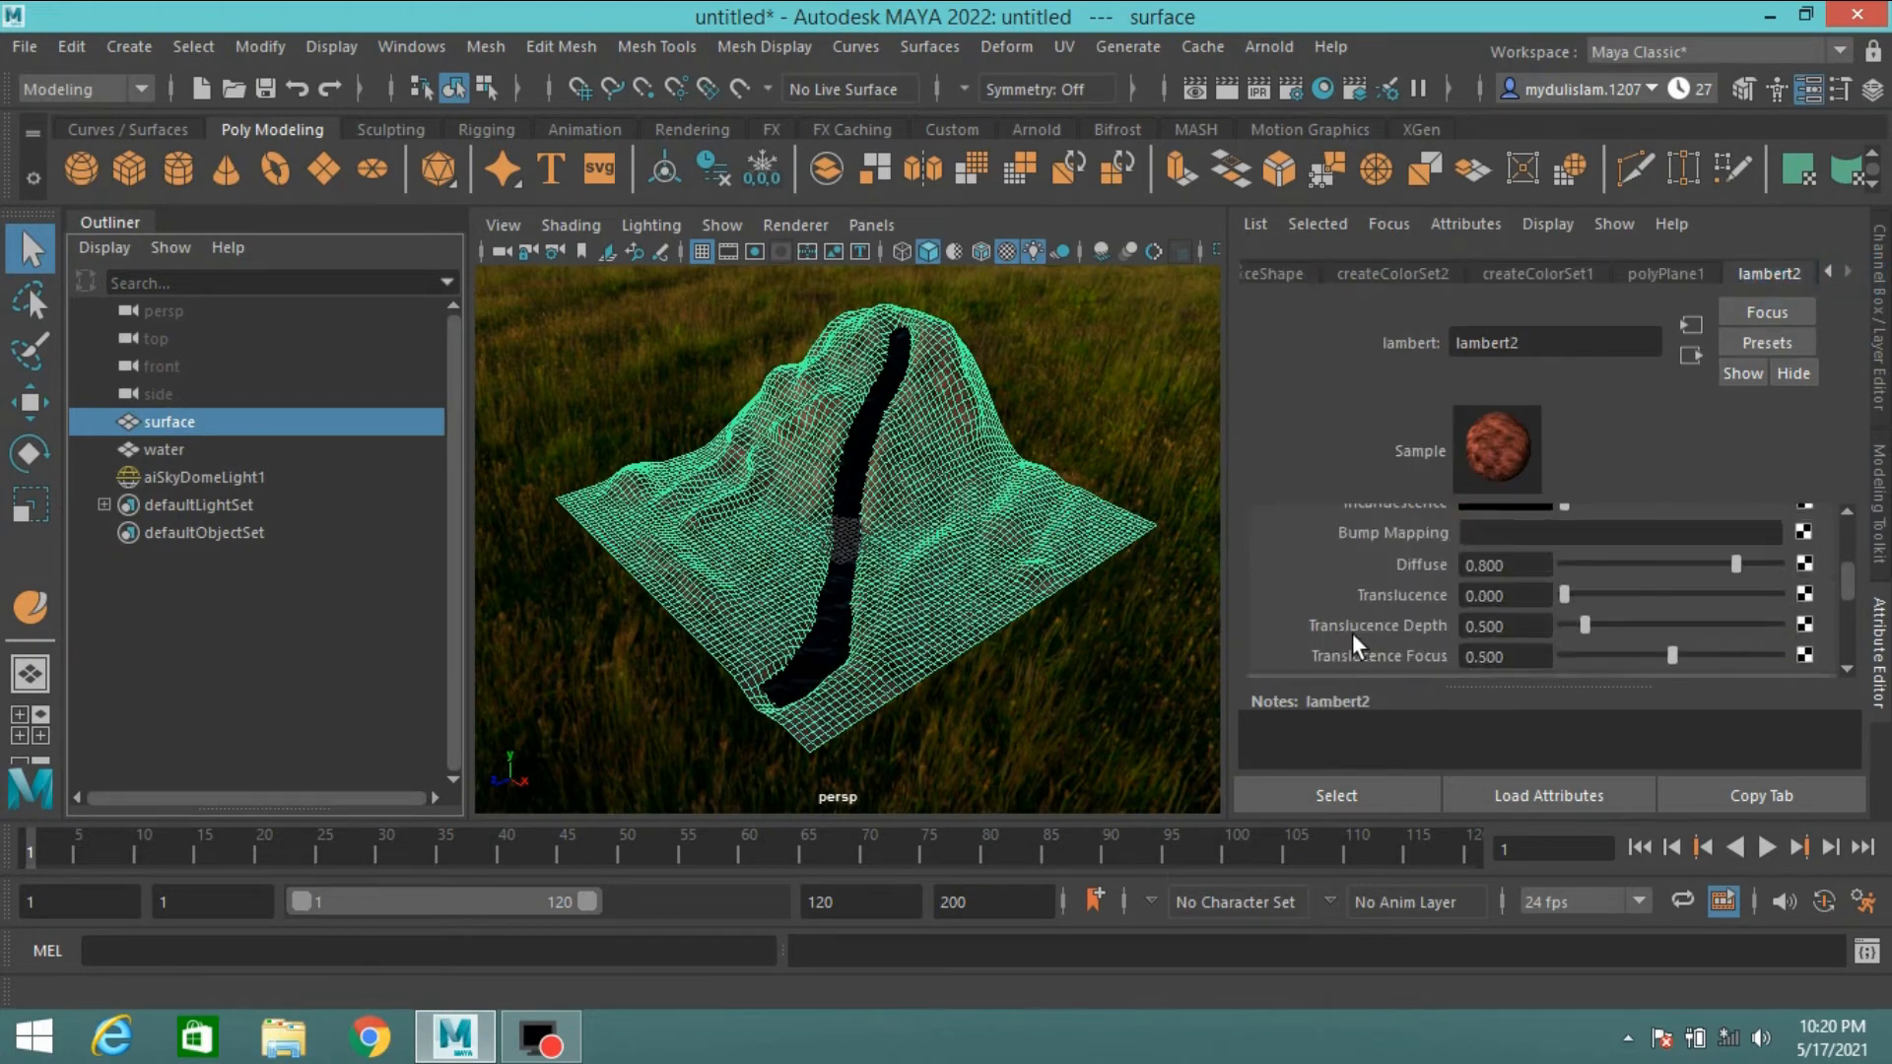
left_click(1803, 533)
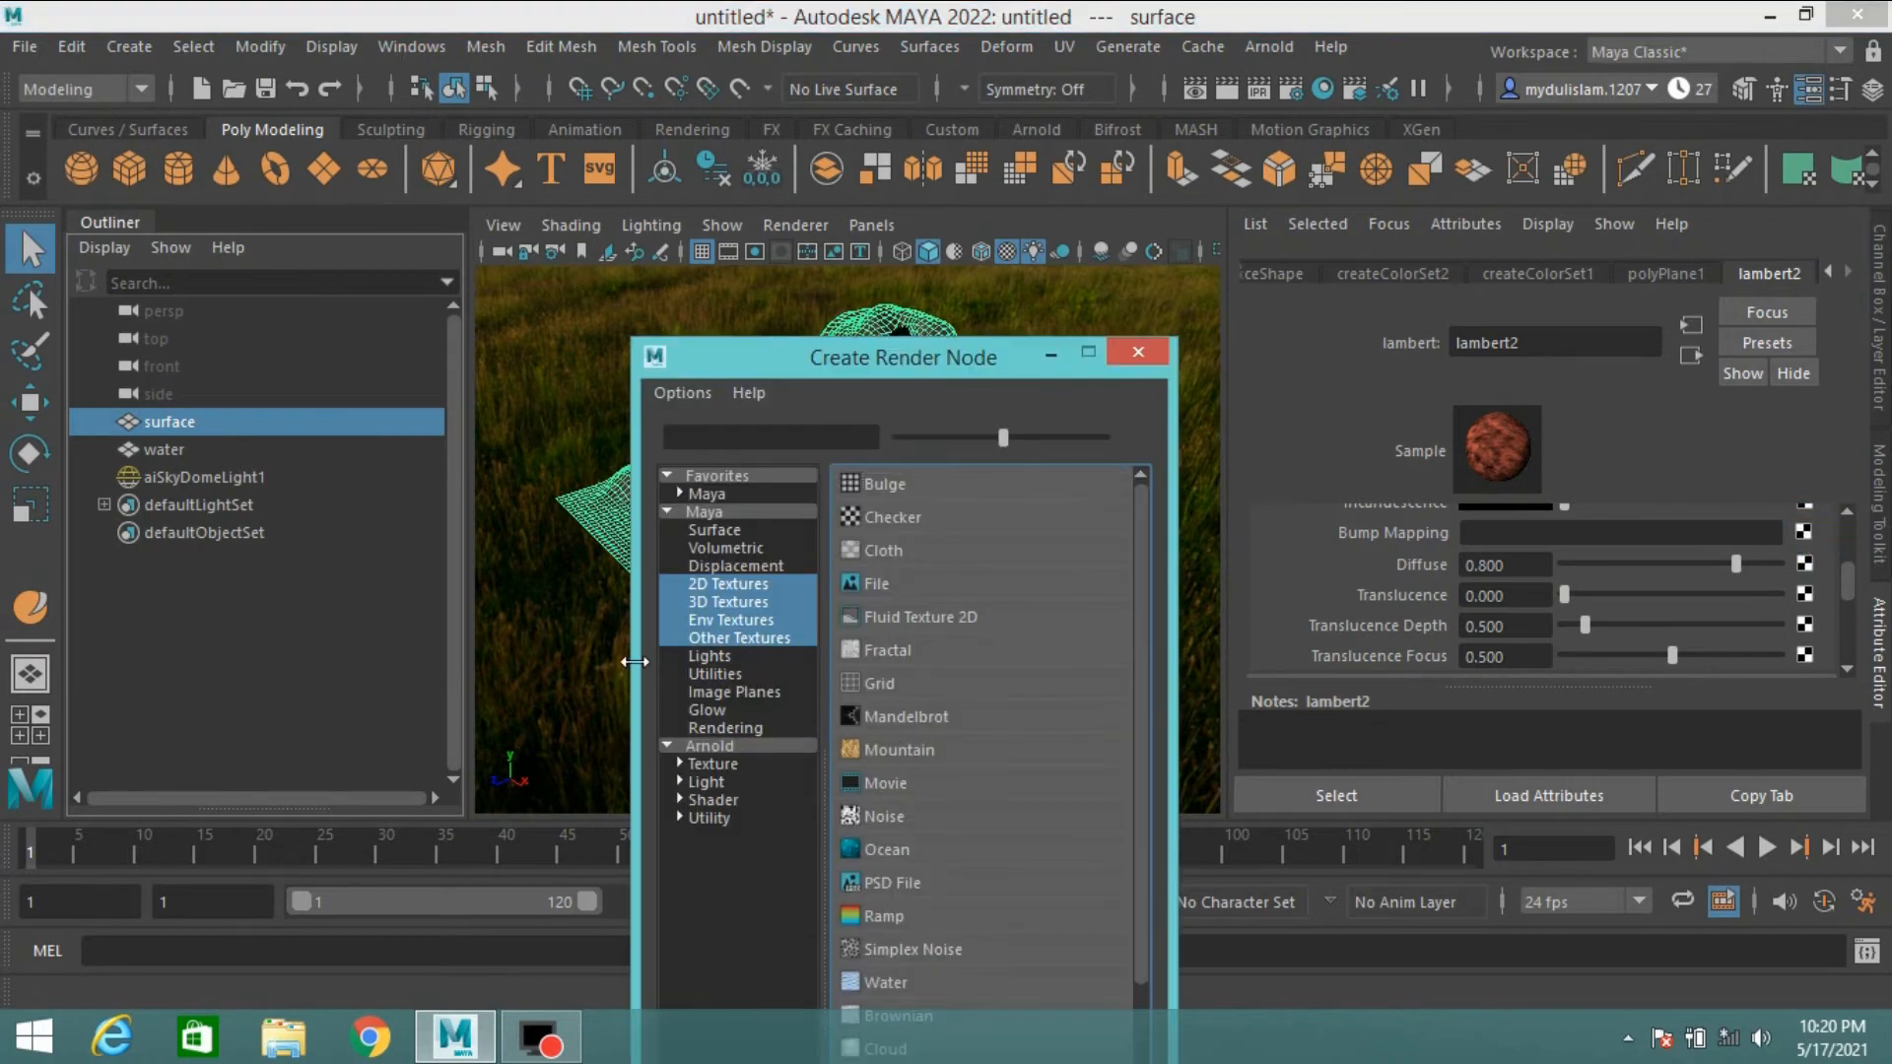
left_click(881, 646)
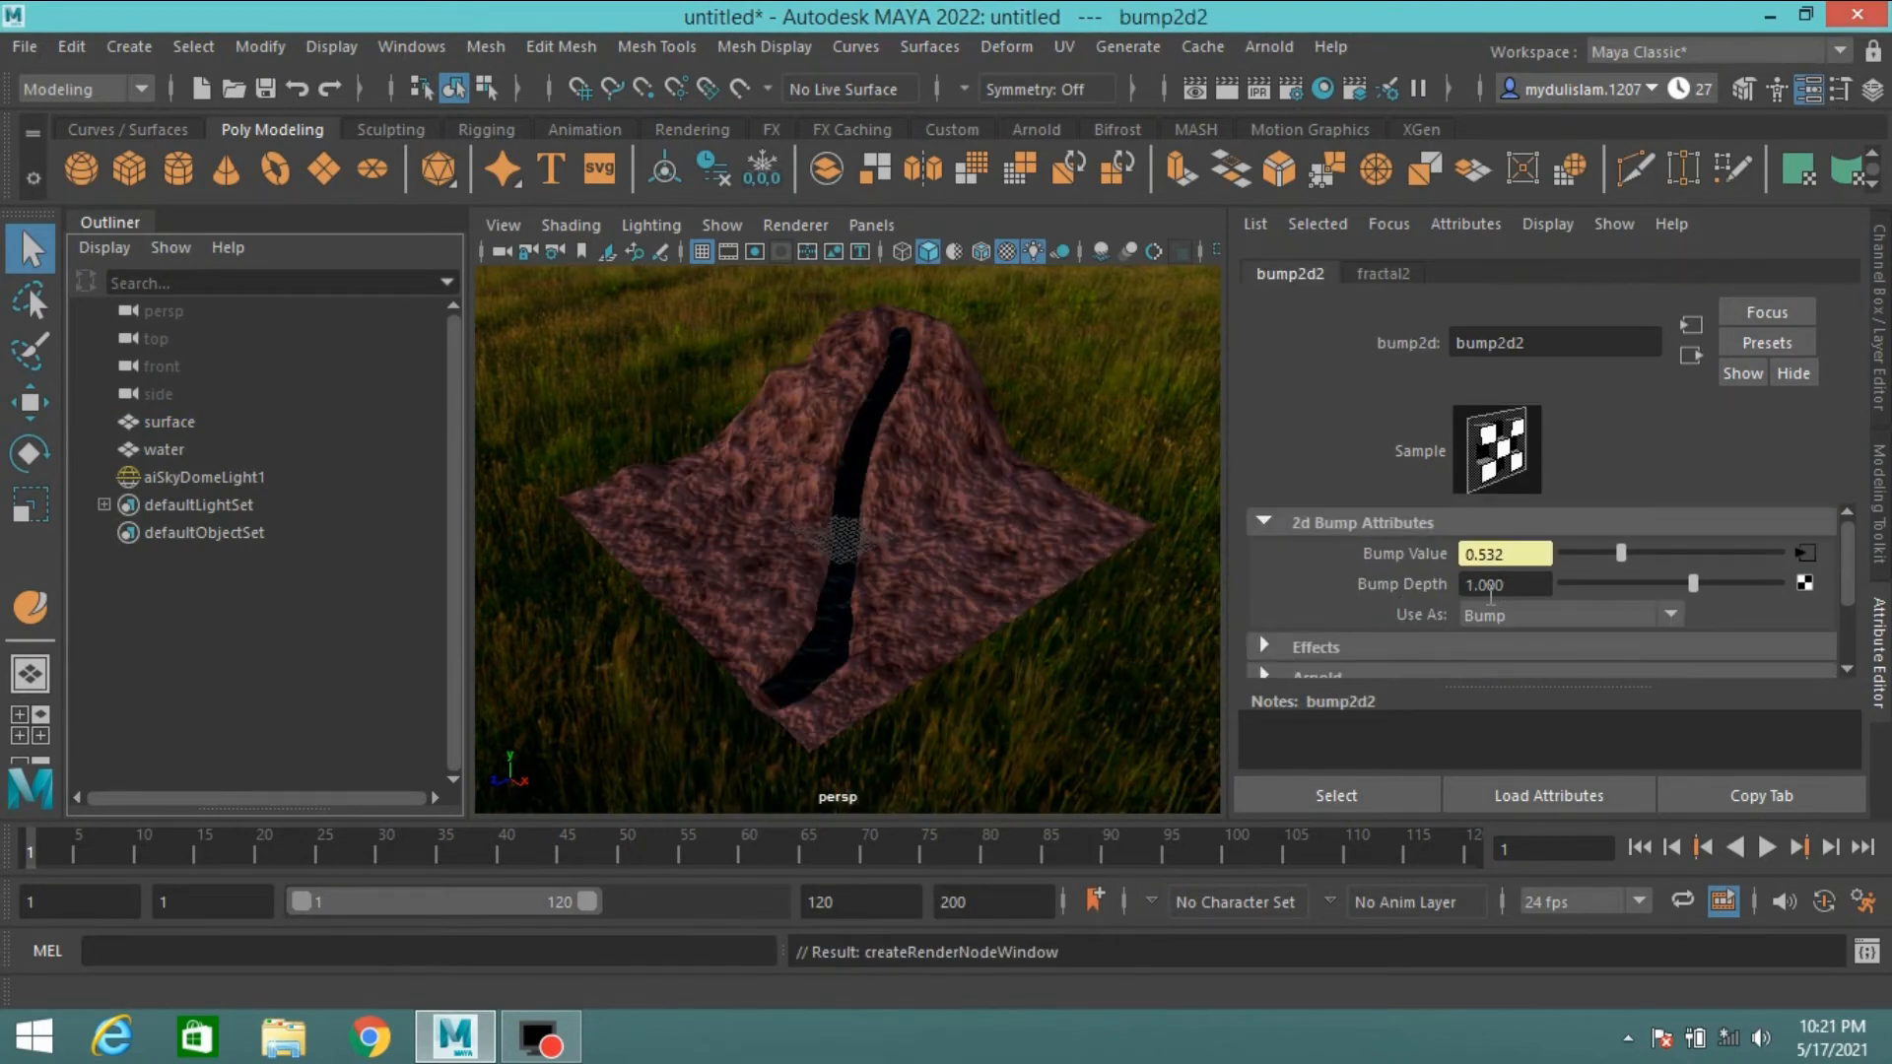
- Set the Bump Depth of the surface's bump node to 0.195
double_click(1518, 591)
type(".195")
key("Return")
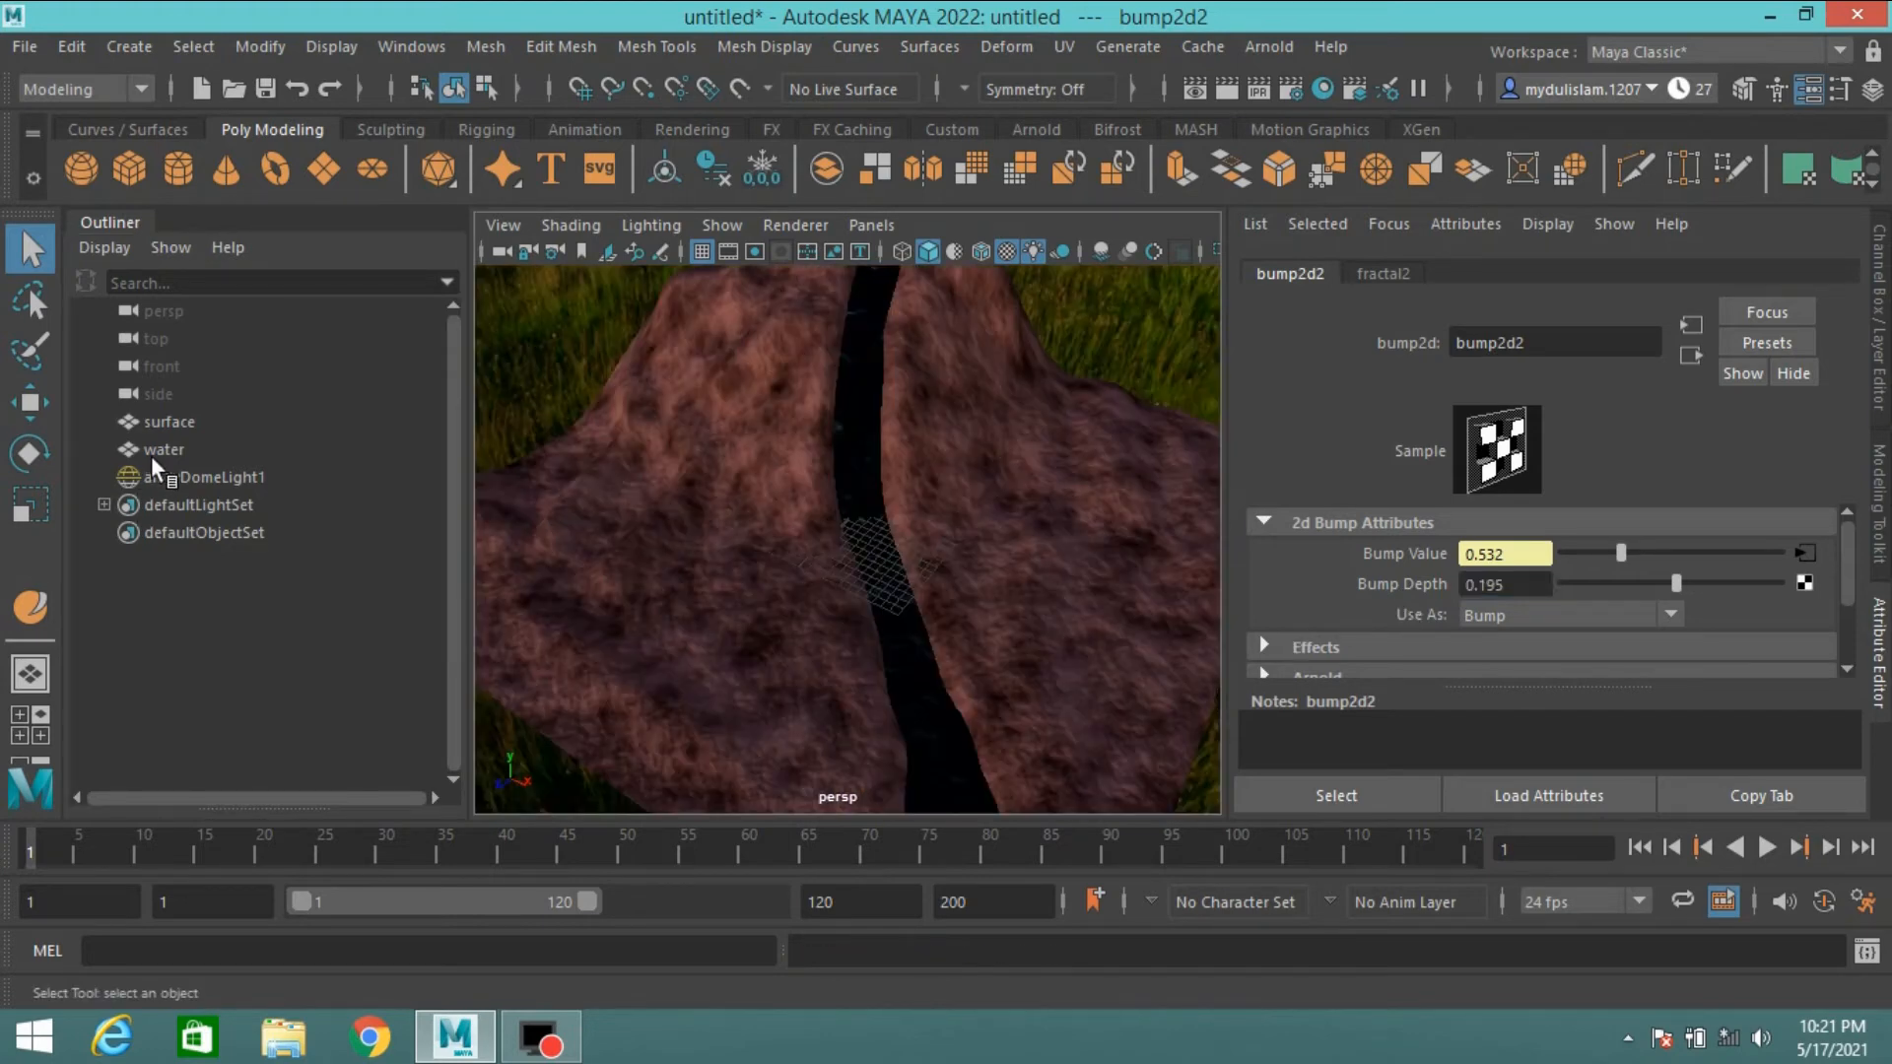
- Hide the water mesh and make the mountain surface mesh paintable for Paint Effects
left_click(156, 452)
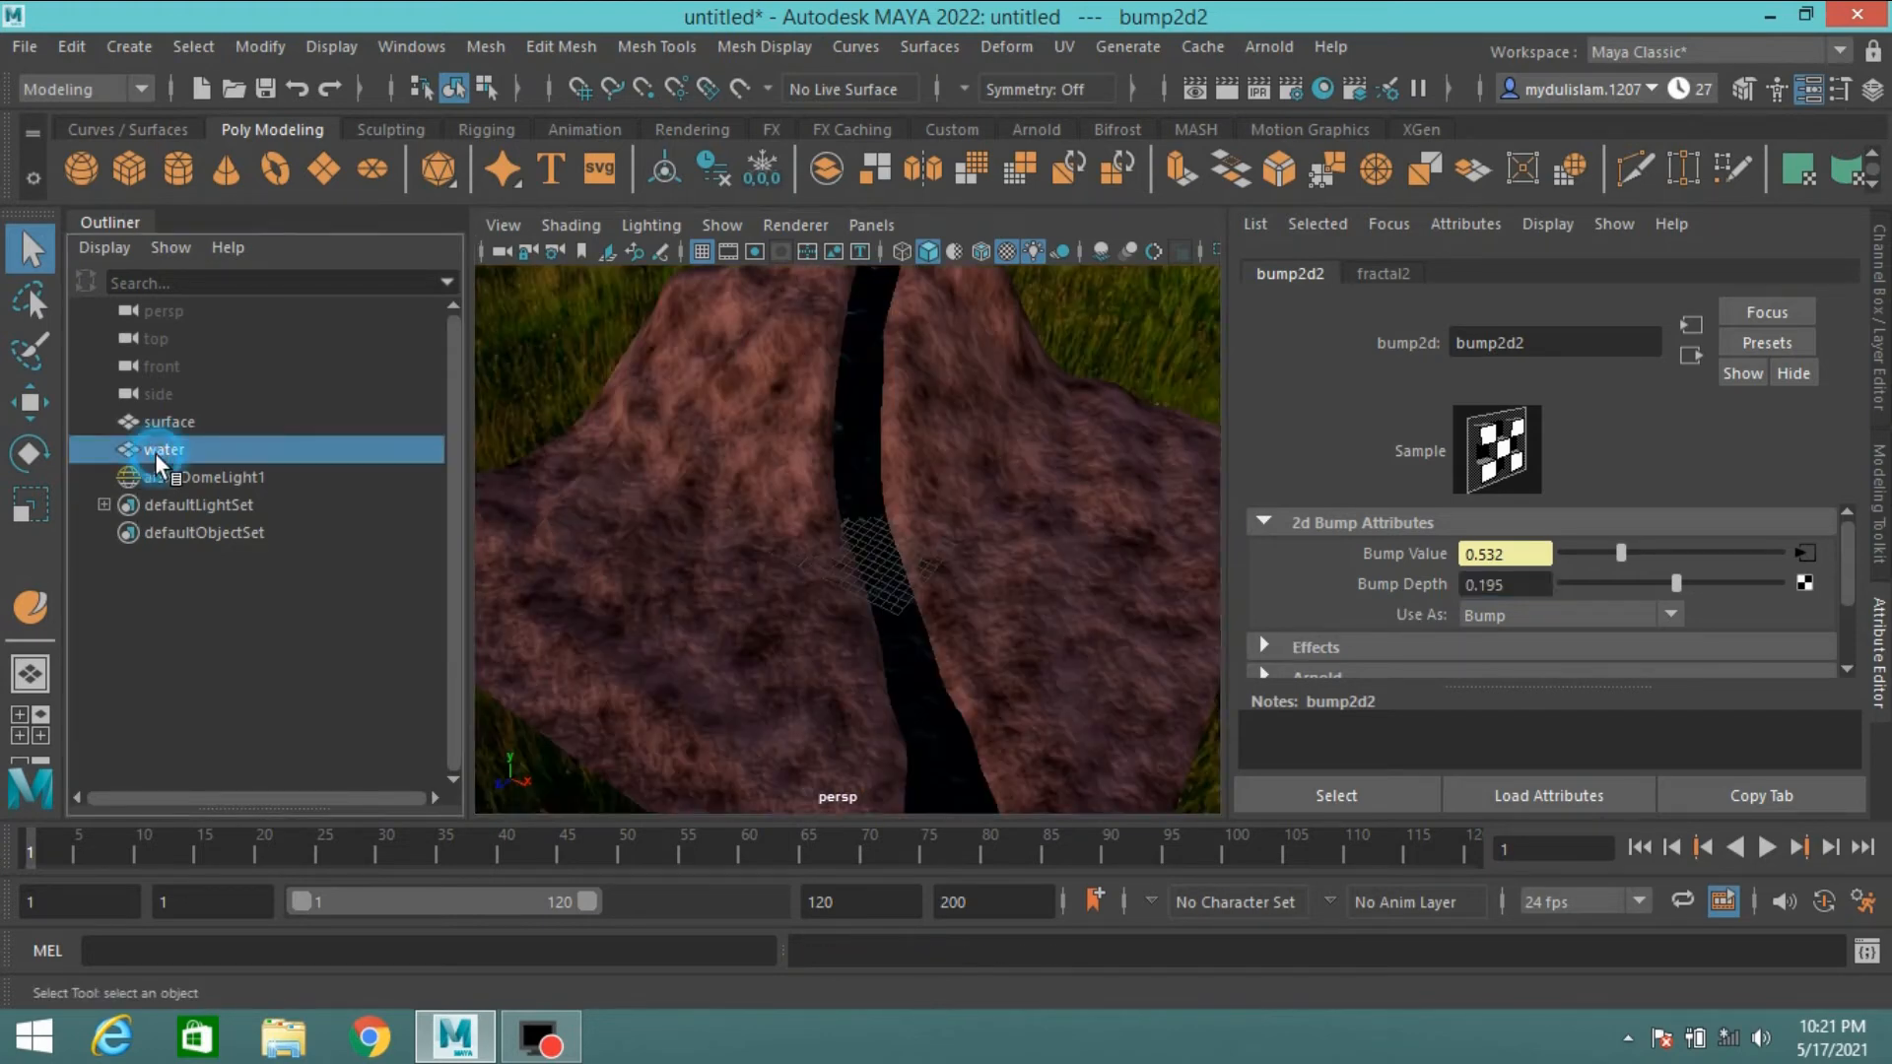
key("h")
left_click(752, 617)
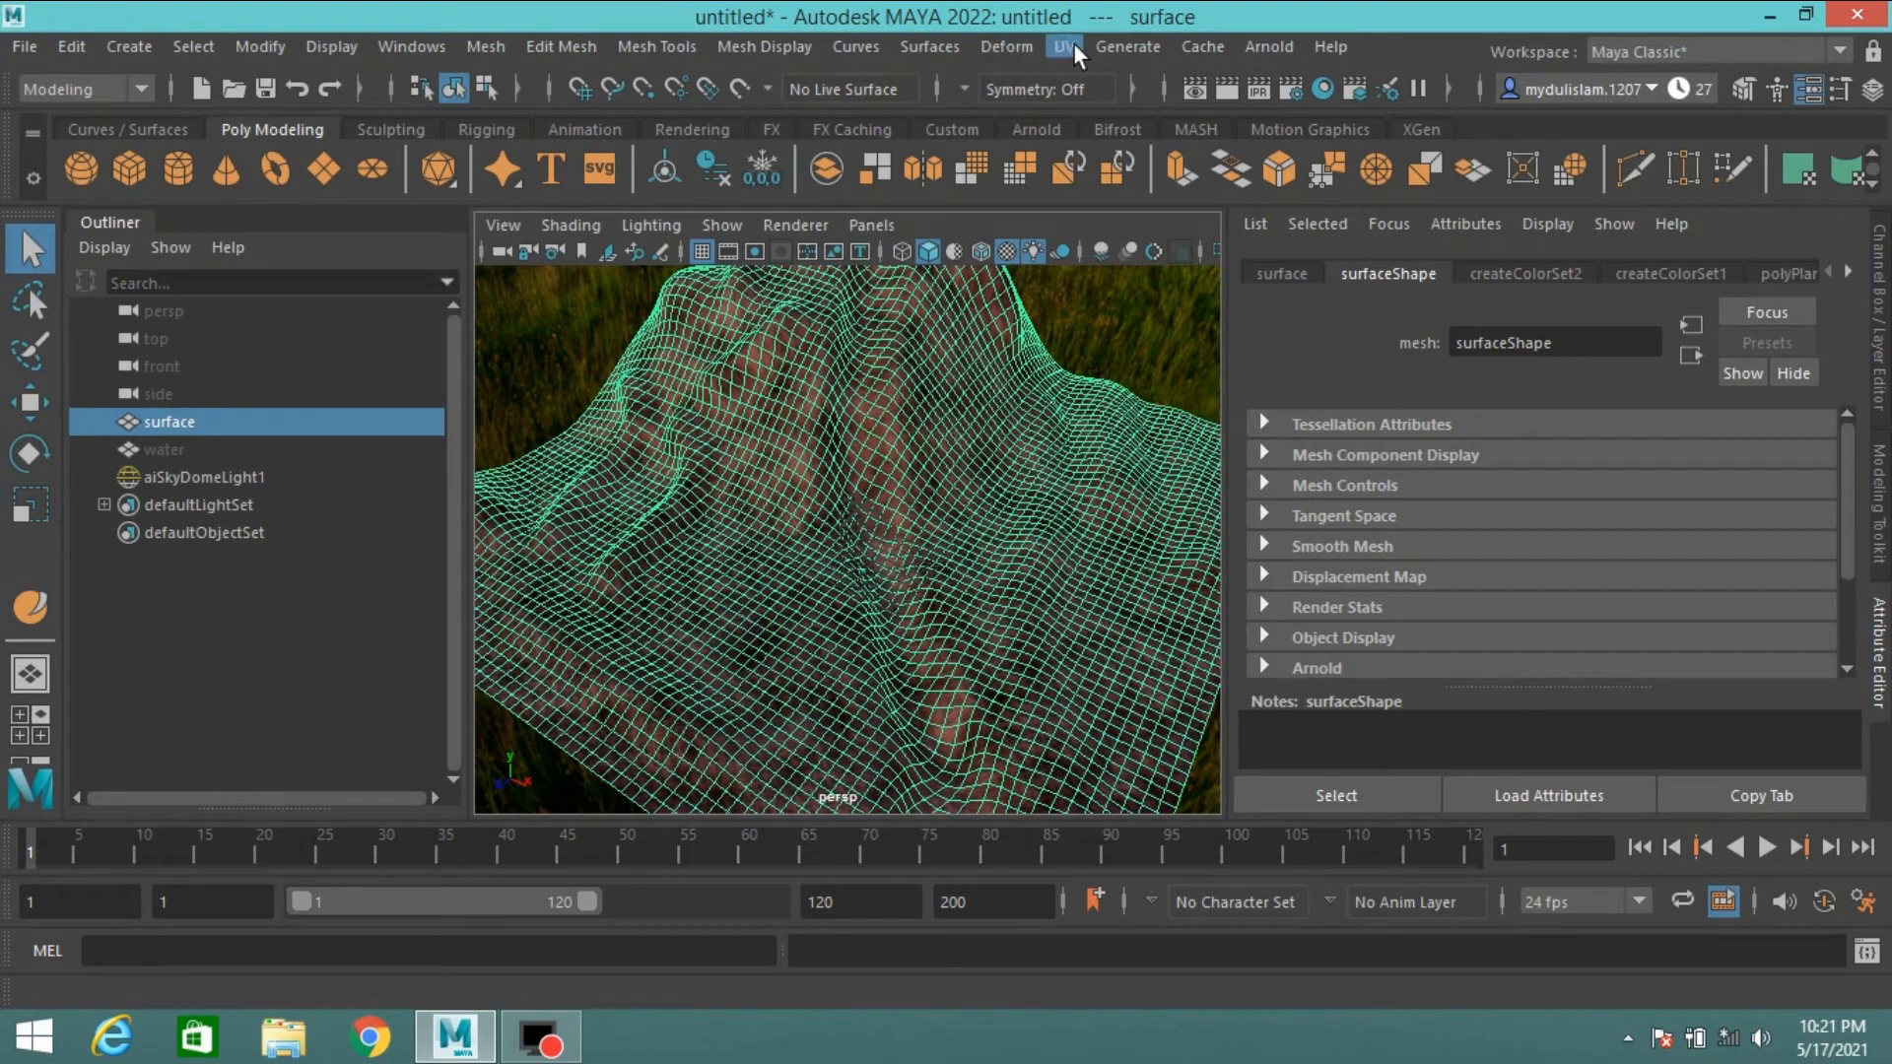
left_click(1132, 50)
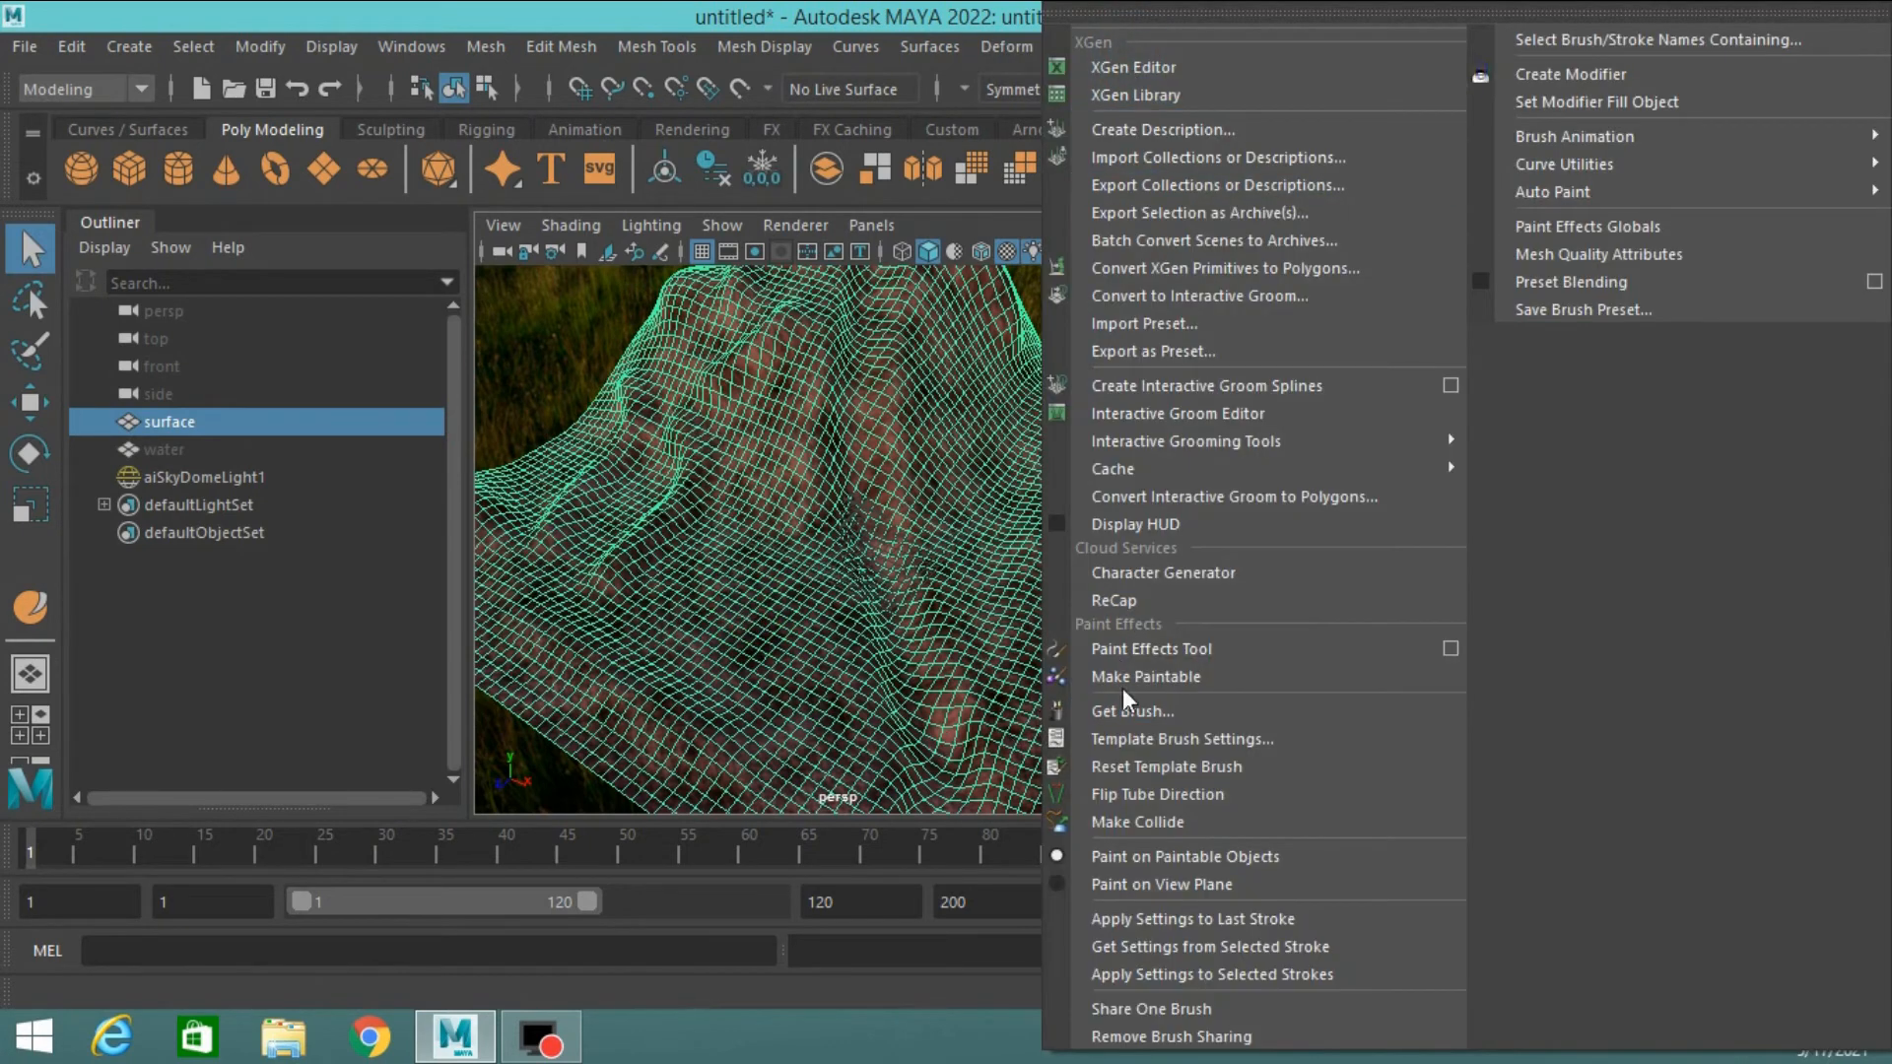
left_click(1152, 676)
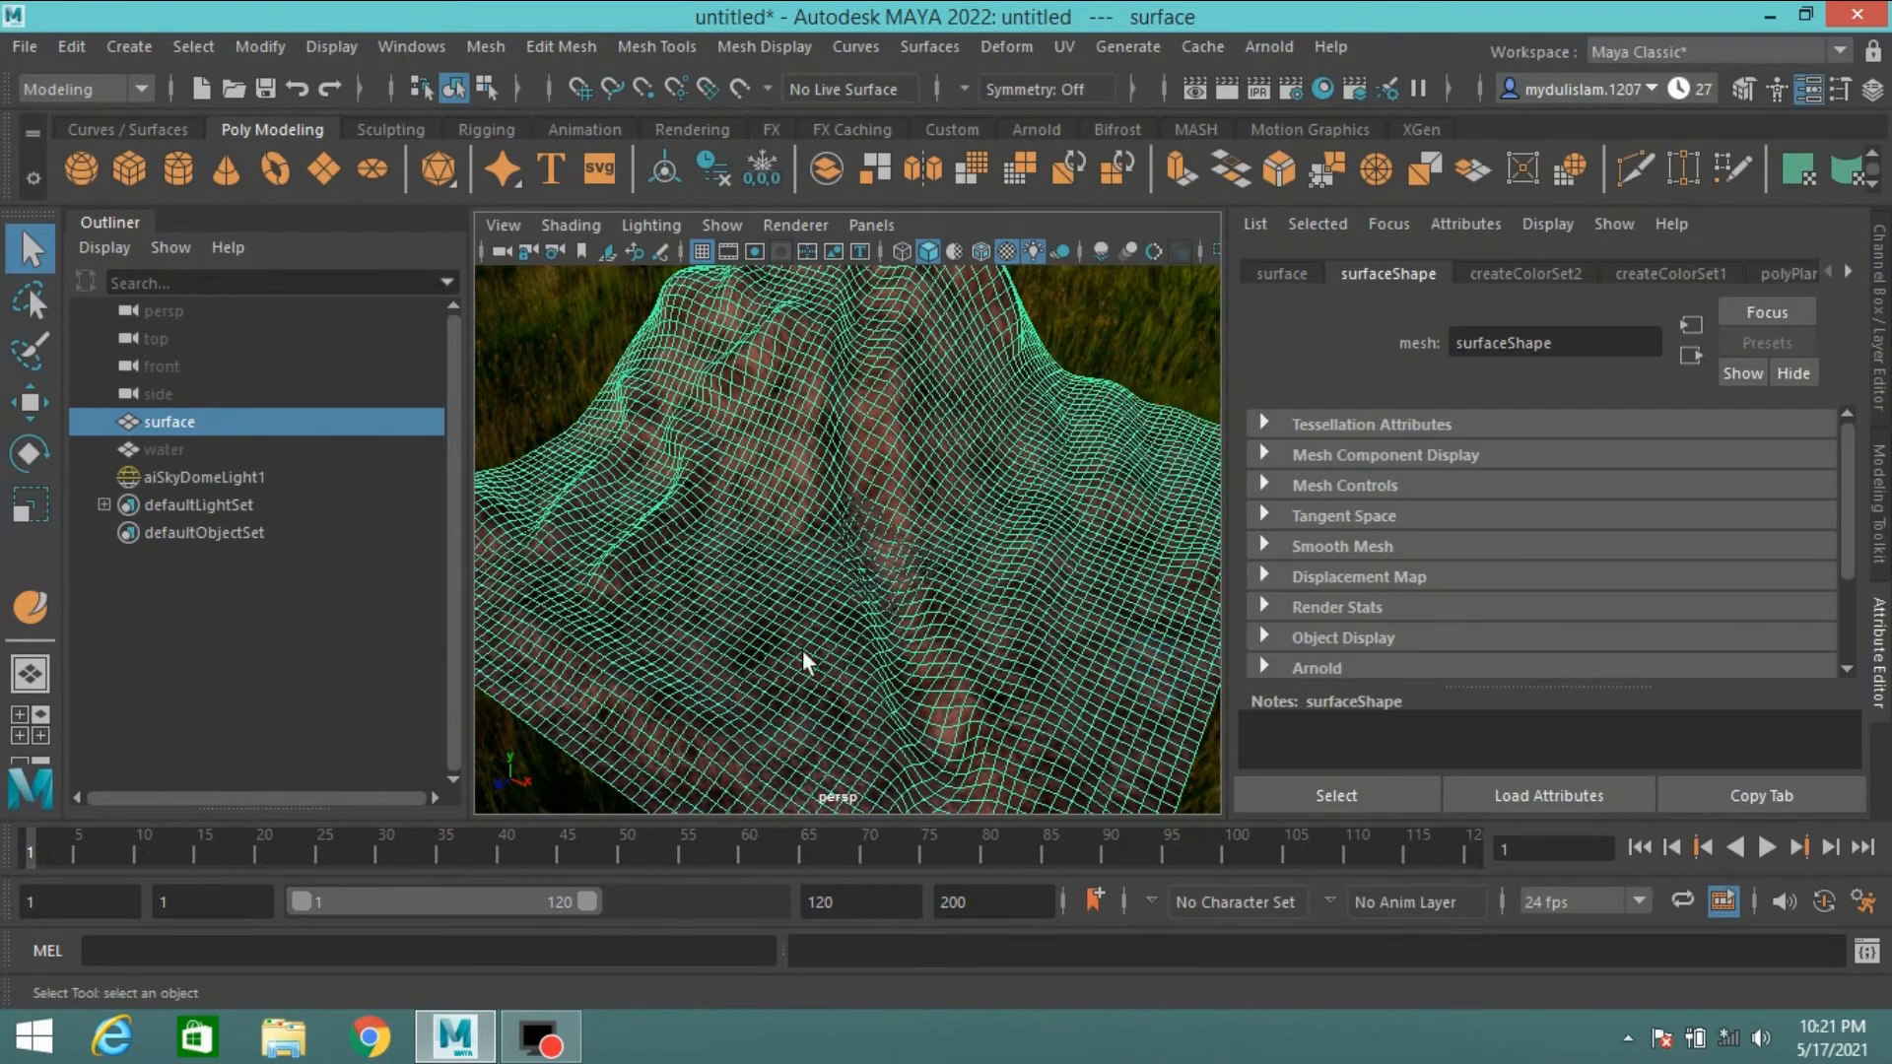
- Load the oakWhiteLeafyHeavy.mel brush from the TreesMesh folder of the Paint Effects examples and minimise the Content Browser
left_click(1121, 45)
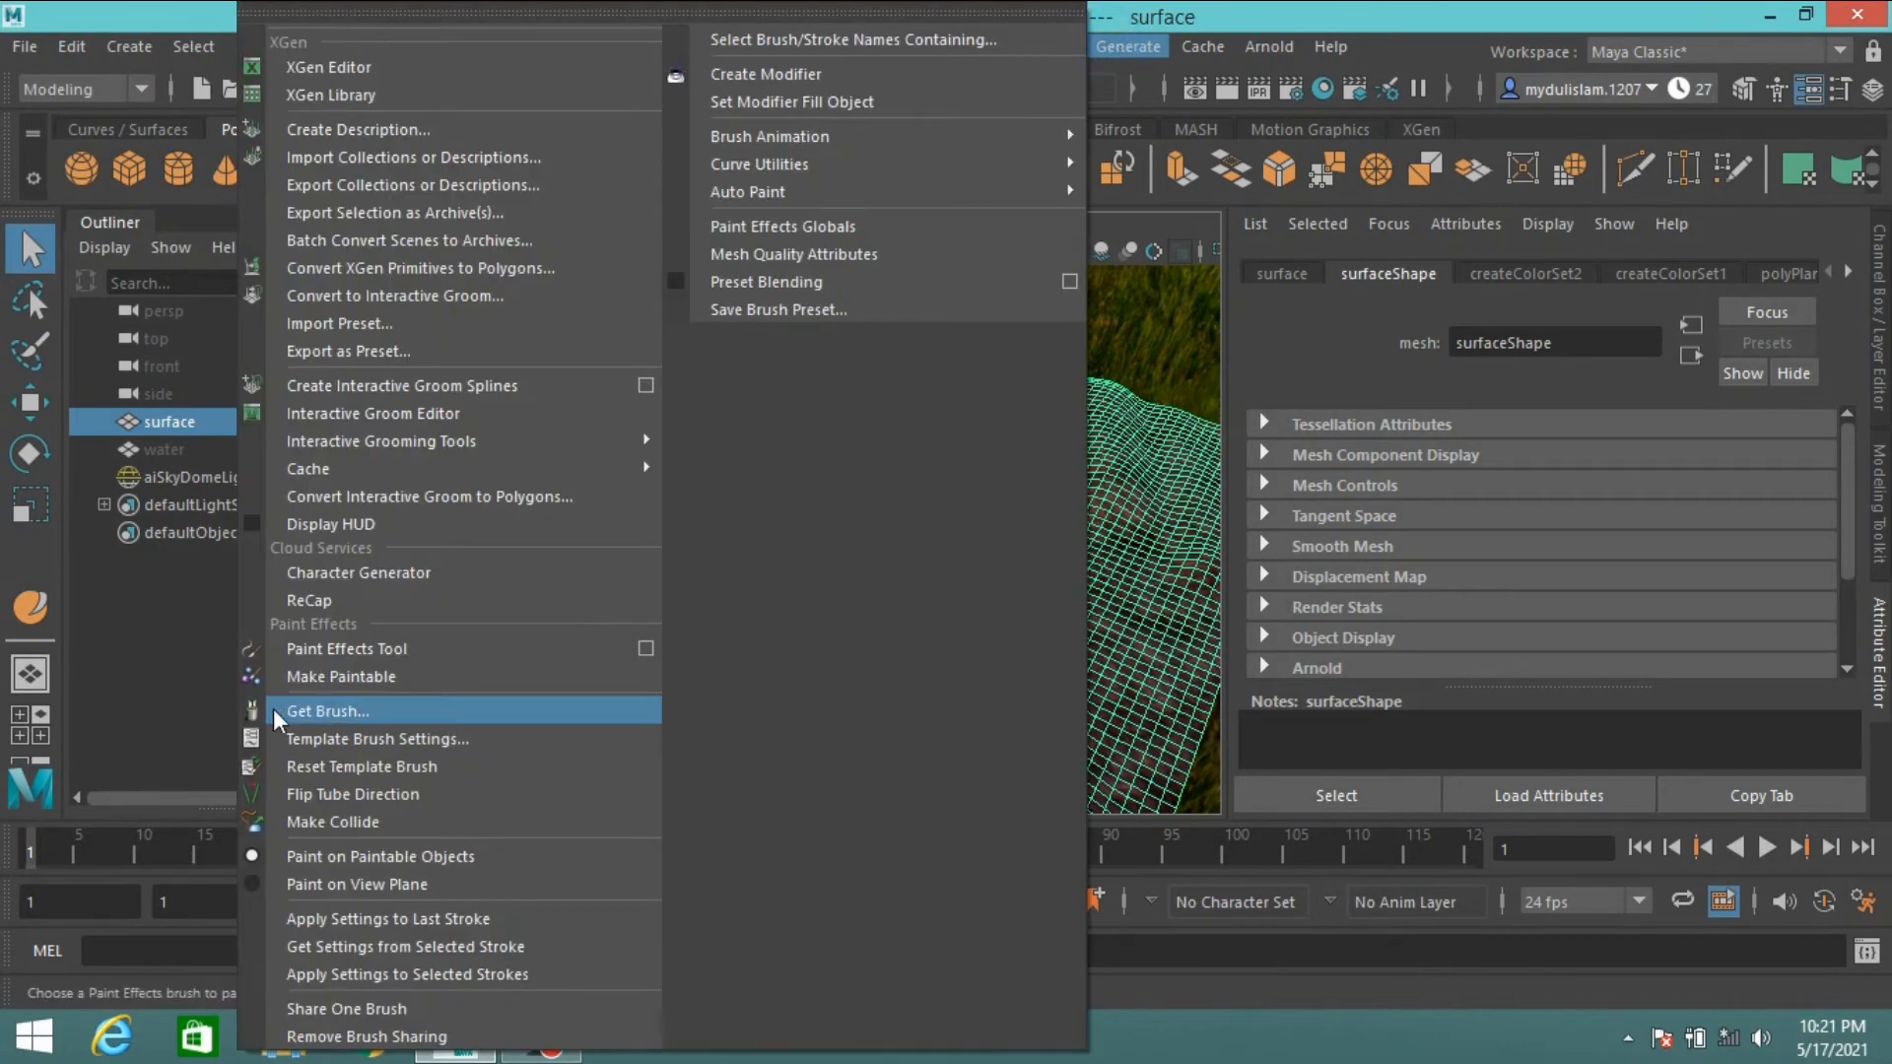
left_click(319, 711)
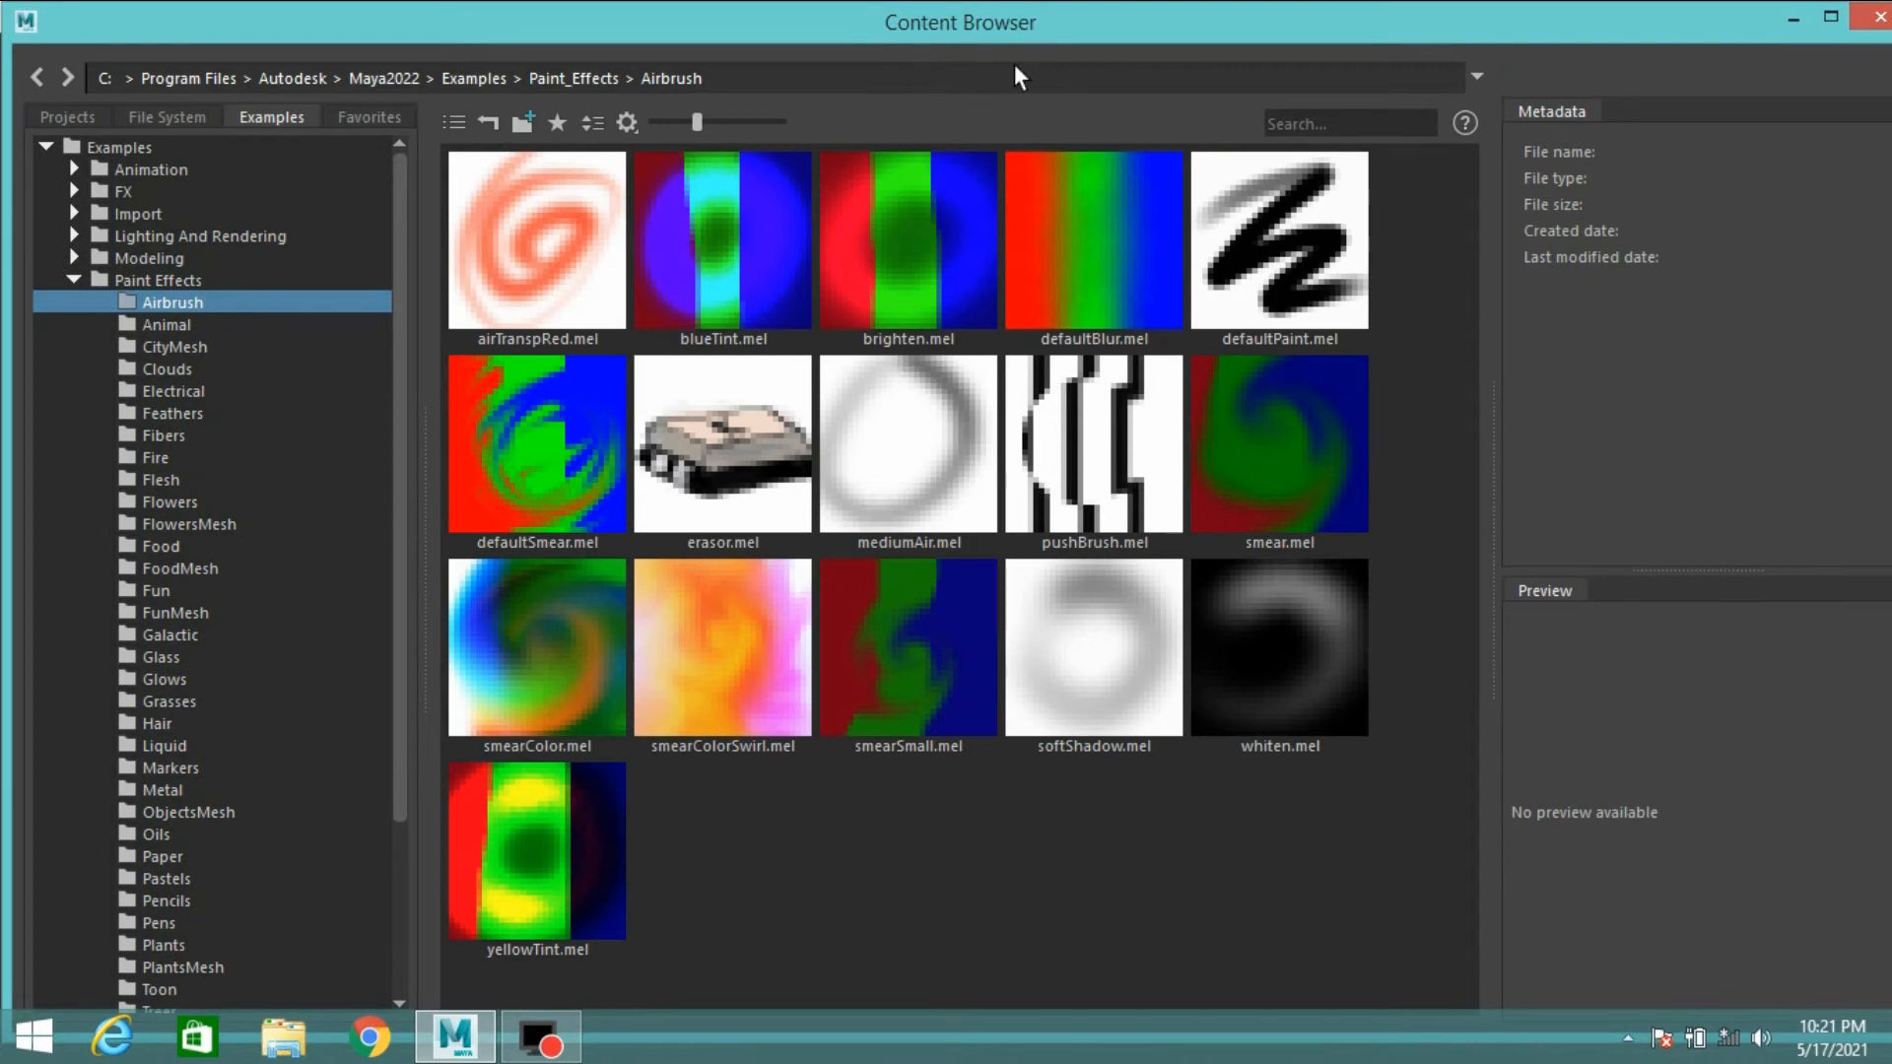
scroll(197, 886, "down", 2)
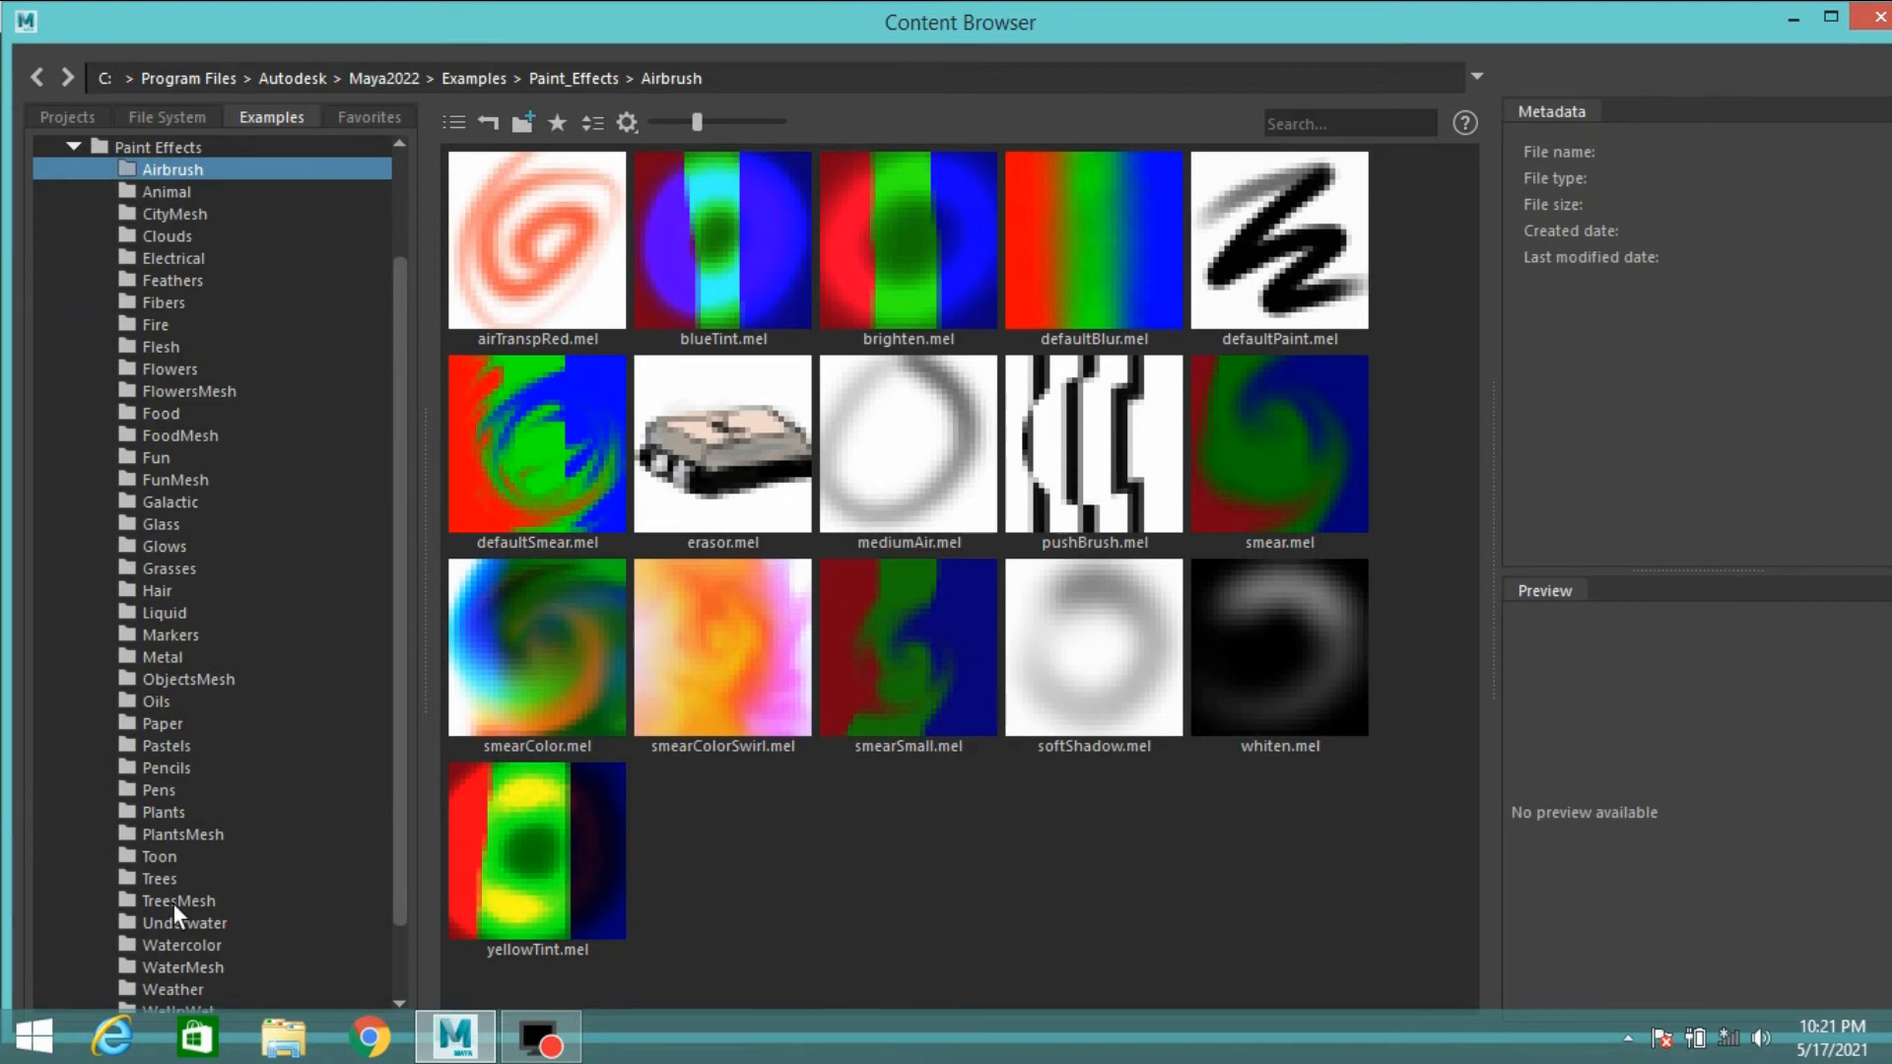
left_click(174, 900)
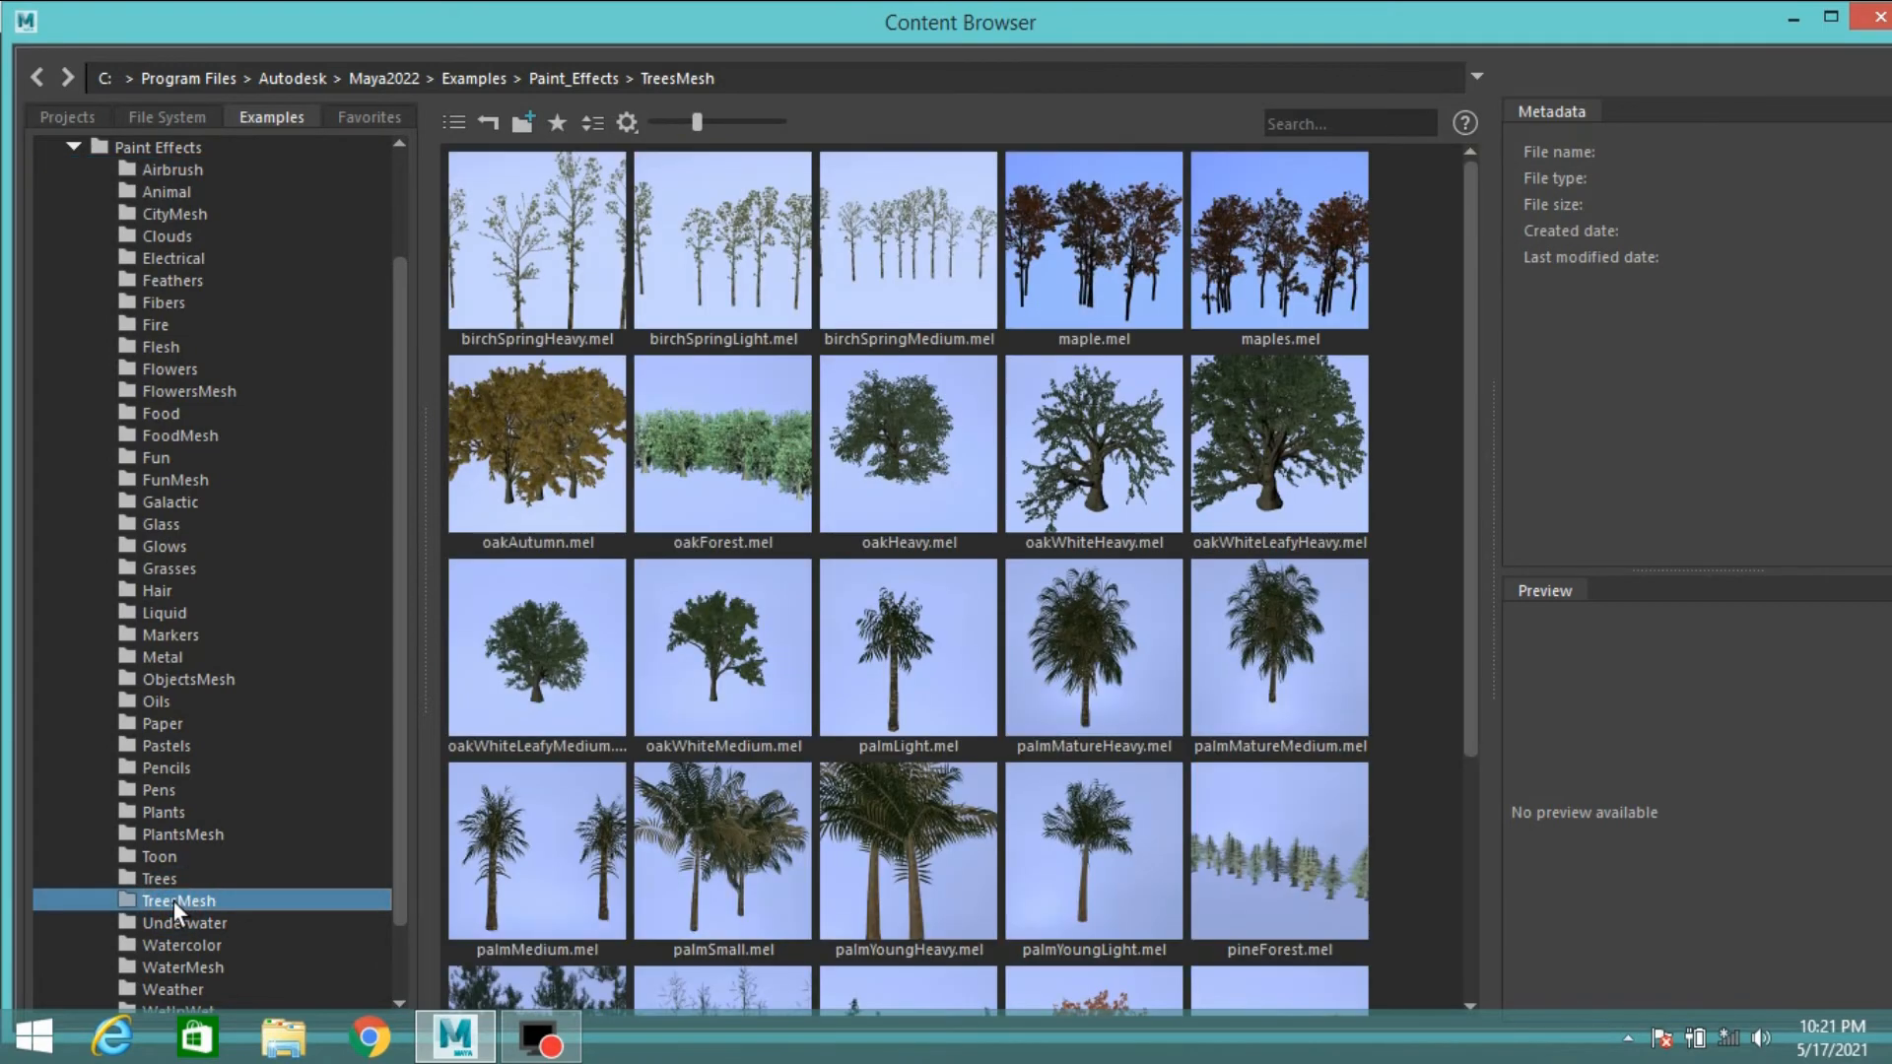
left_click(1269, 463)
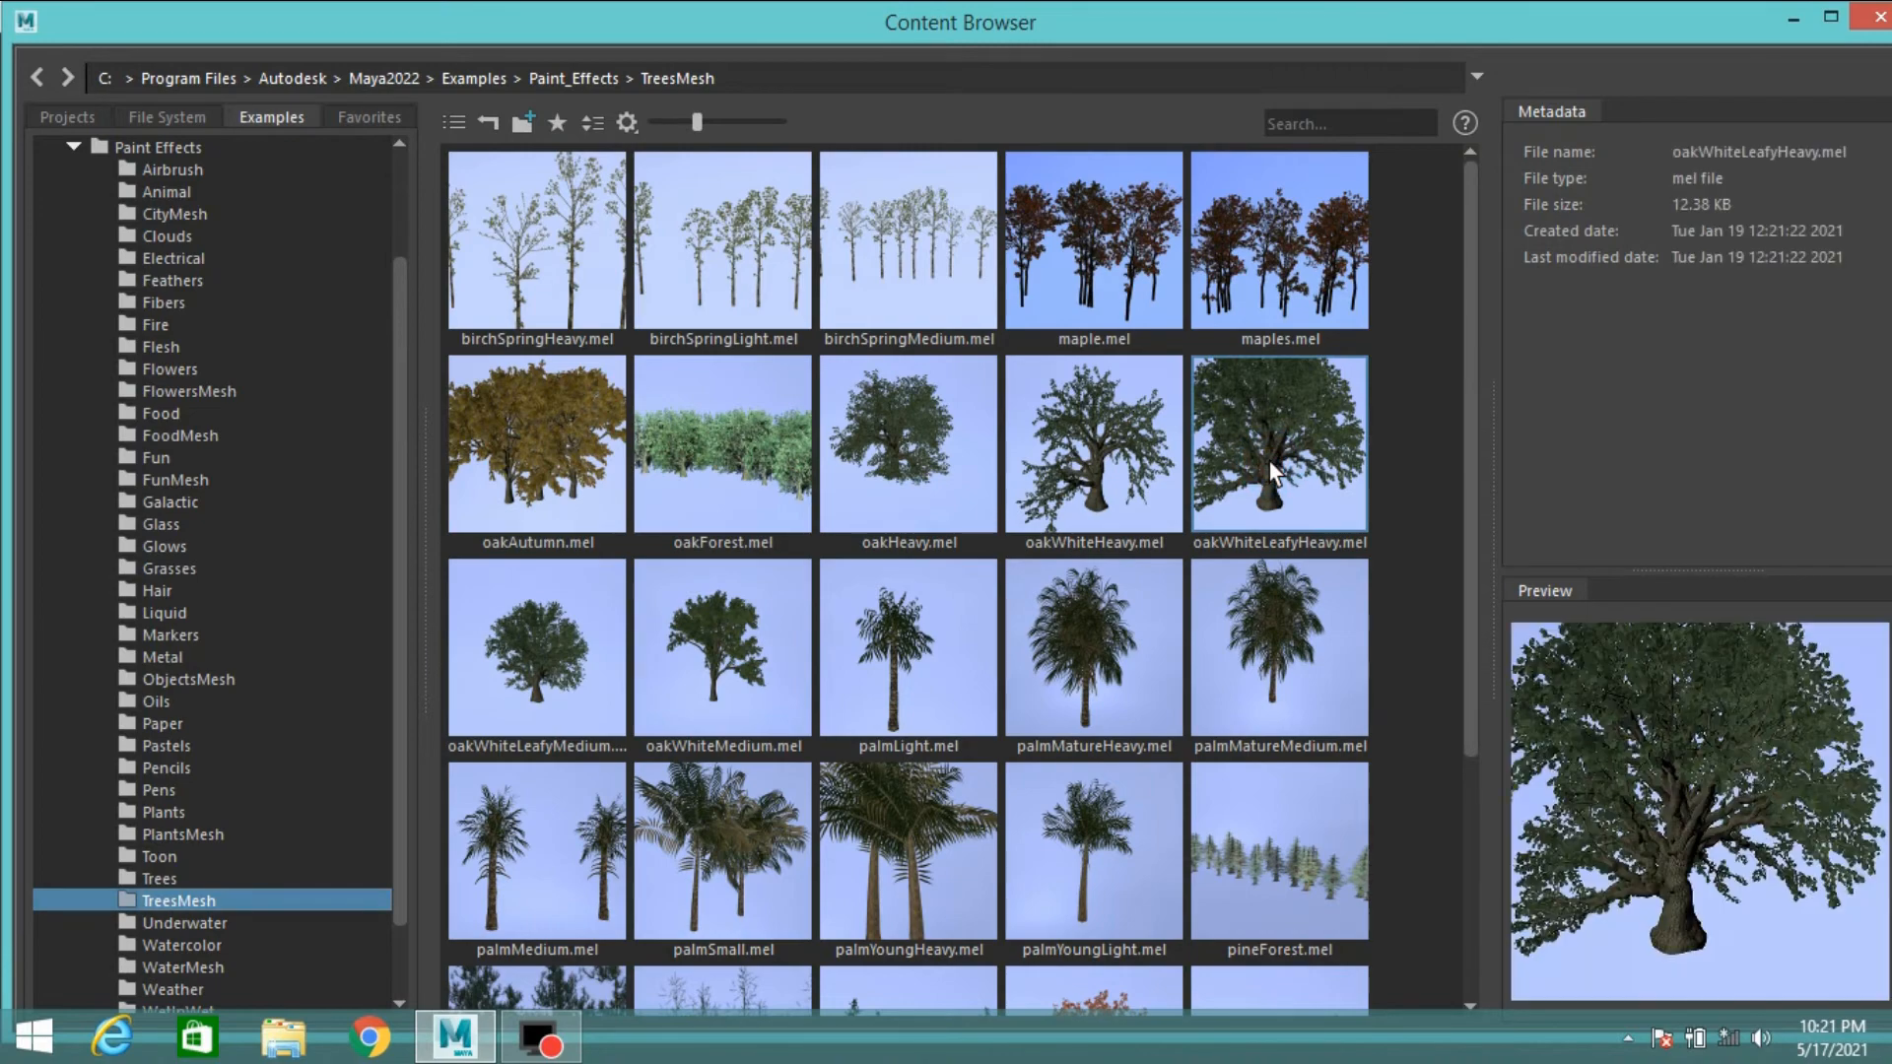
left_click(1791, 12)
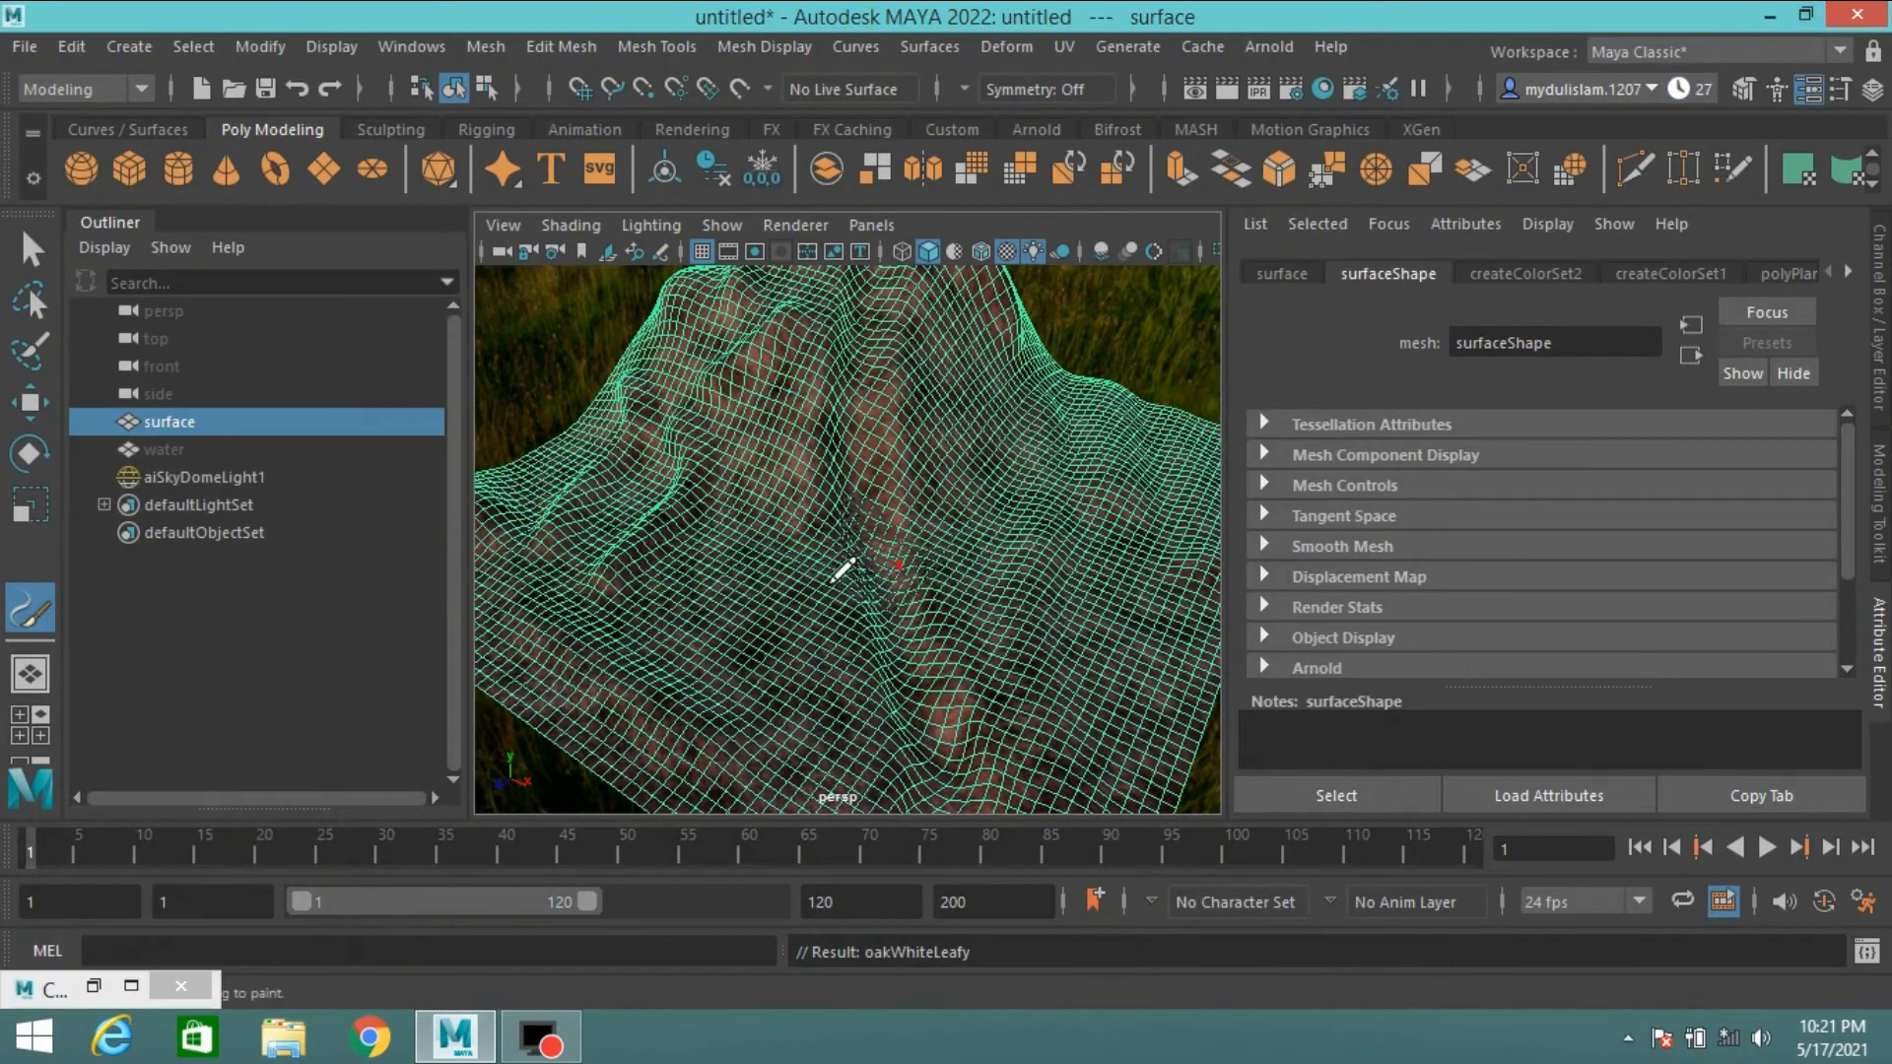
- Paint an oak tree stroke on the slope left of the water channel and raise its brush's Global Scale to 6.789
left_click(719, 637)
left_click(705, 436)
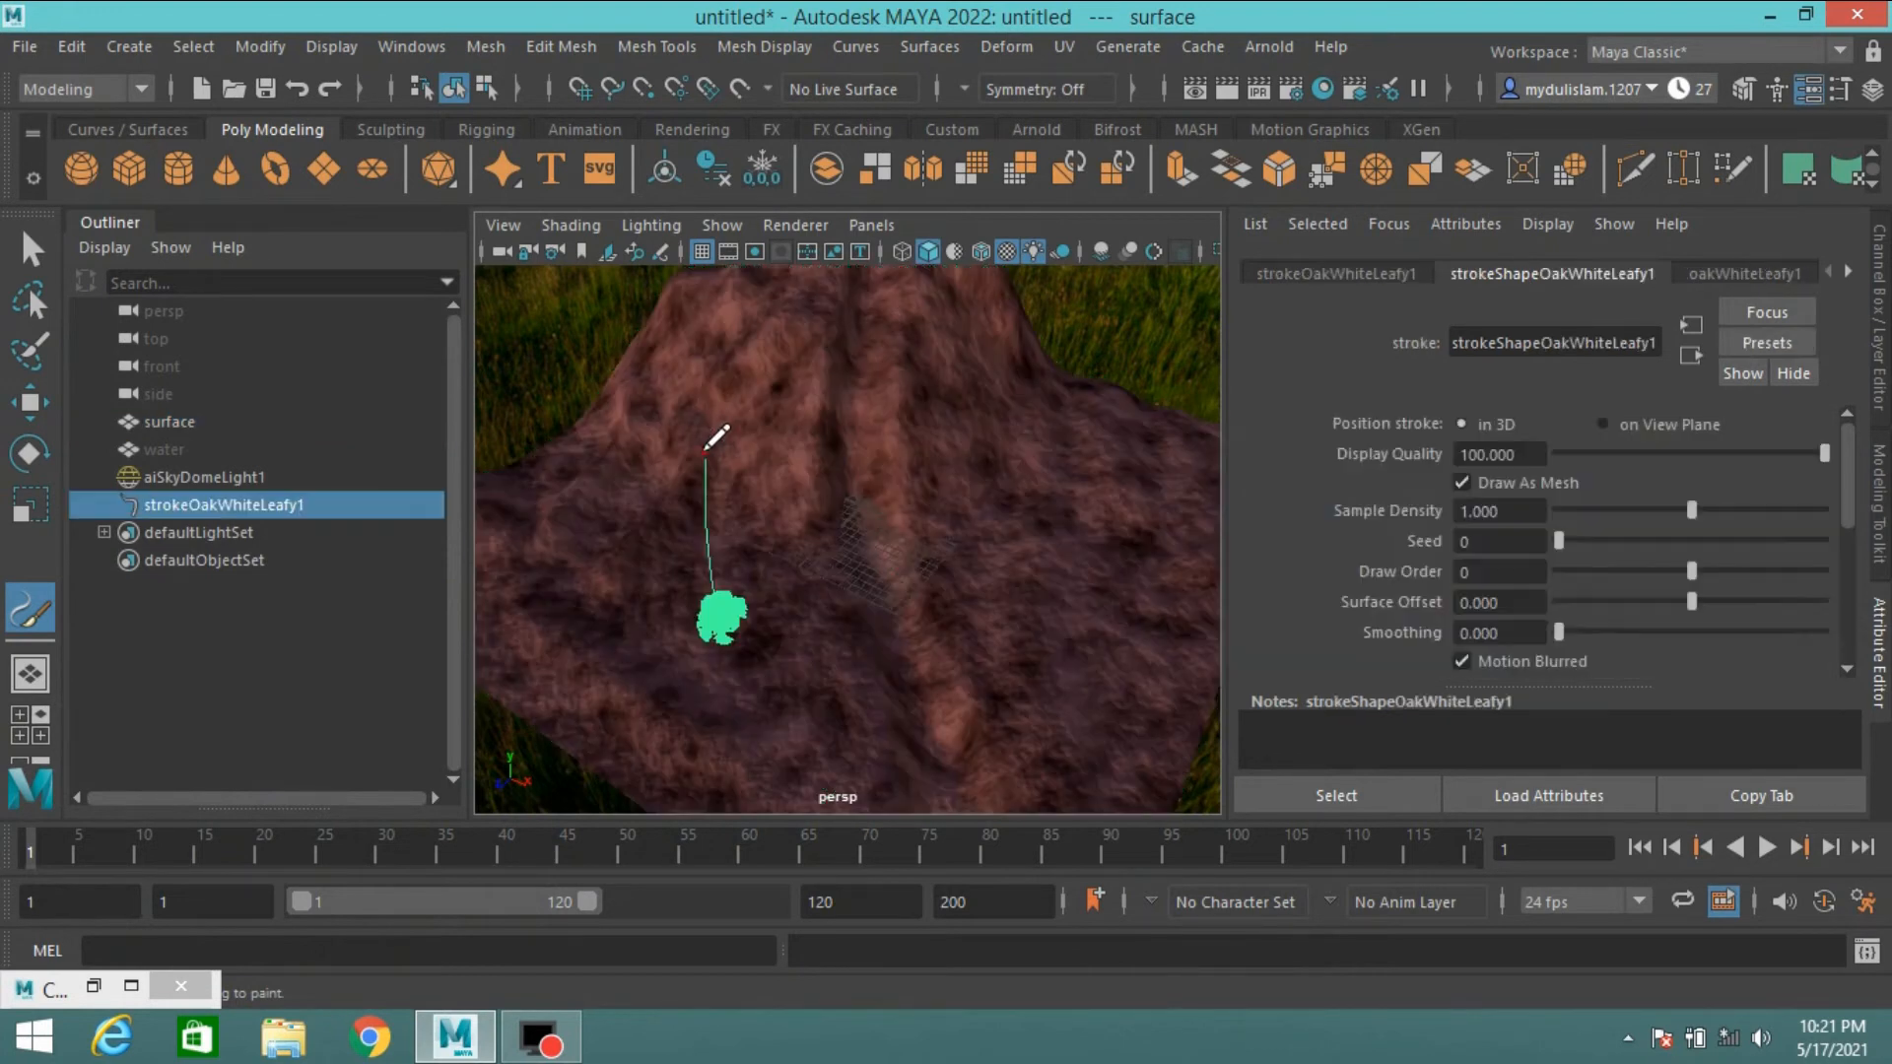
left_click(1714, 274)
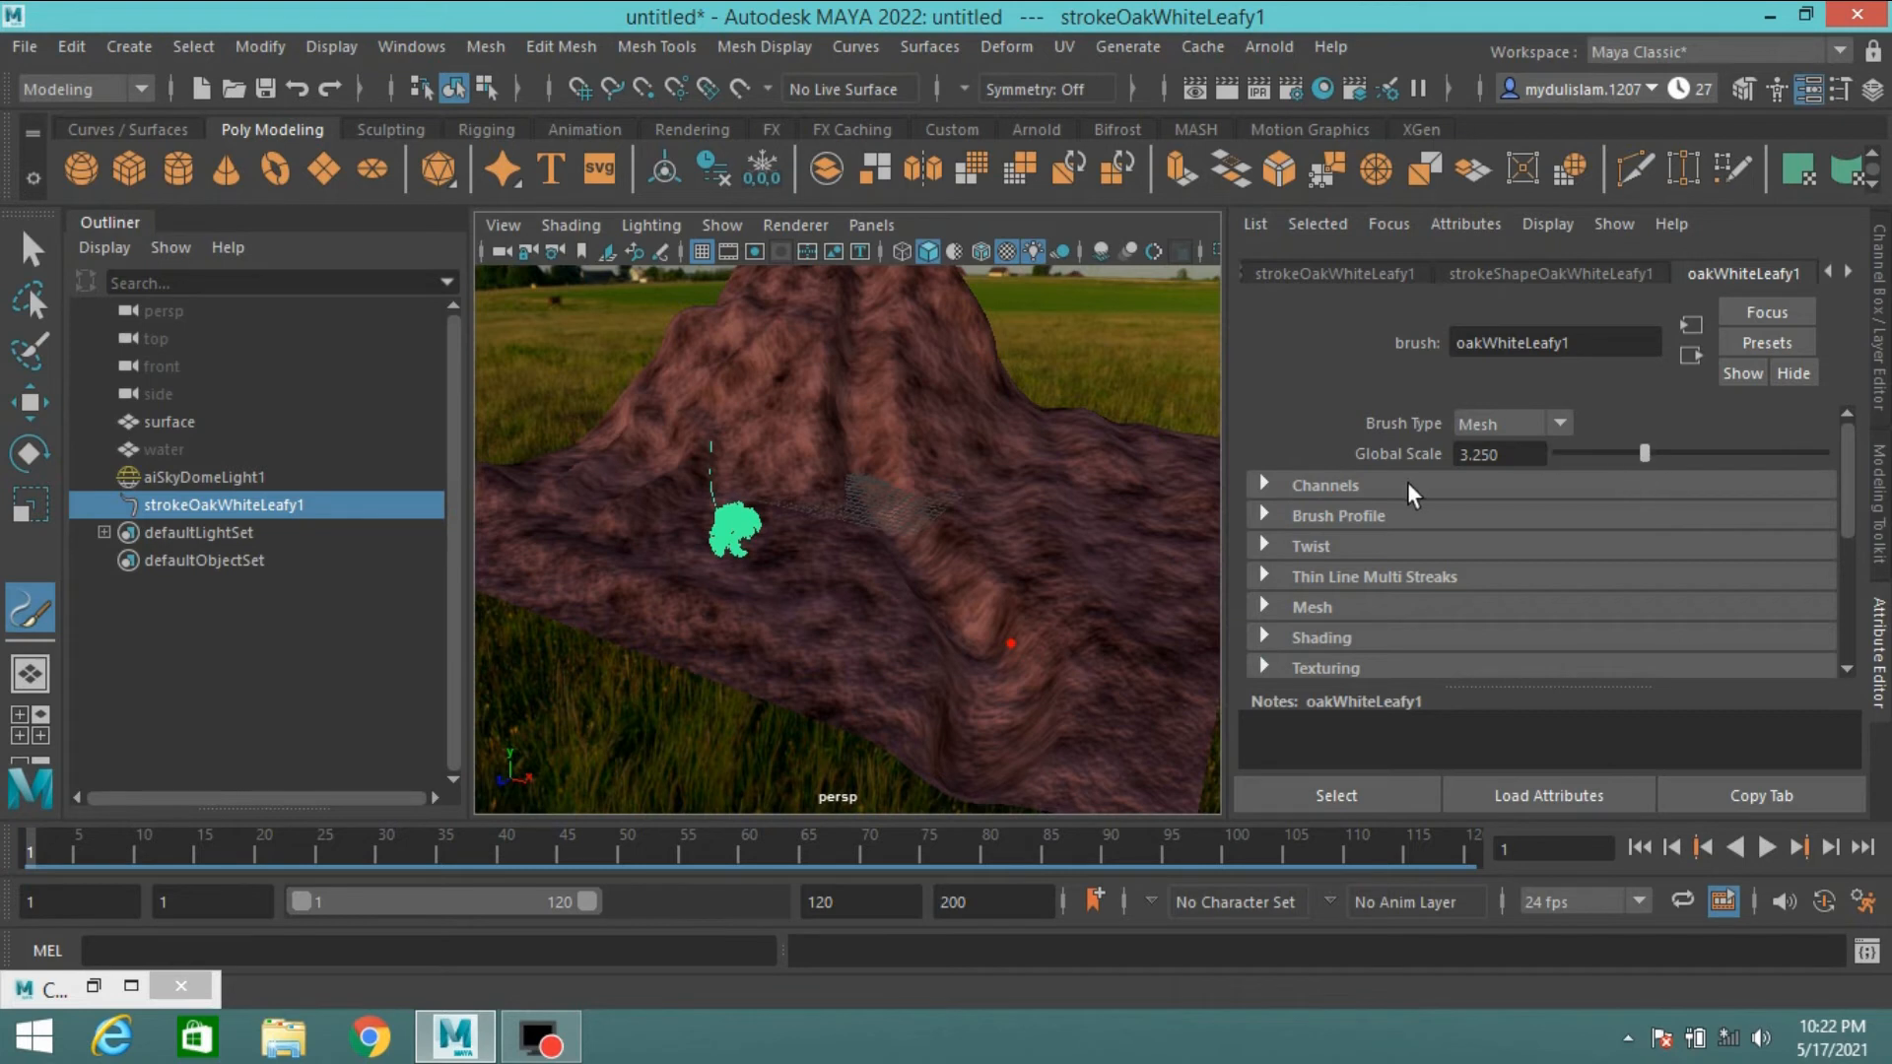
left_click_drag(1663, 448, 1729, 459)
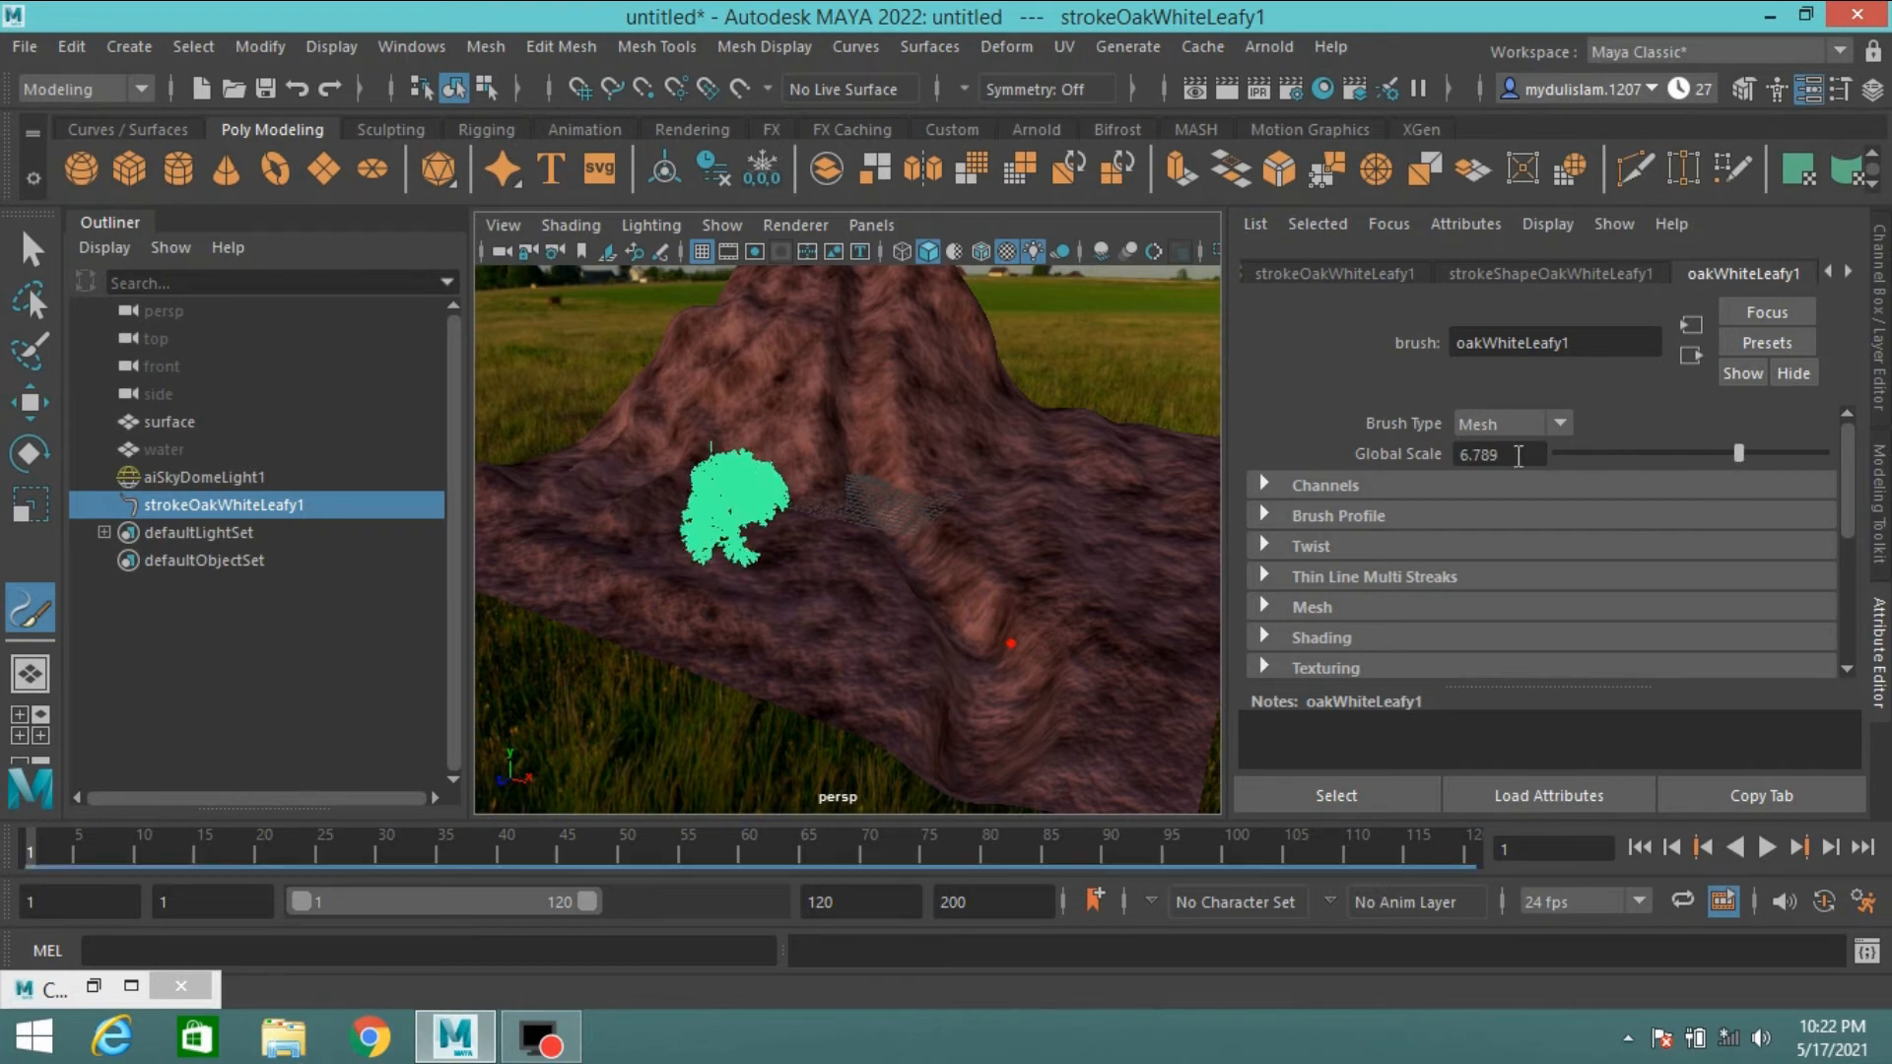
mouse_move(900, 634)
left_mouse_down("alt")
mouse_move(930, 596)
mouse_move(928, 654)
left_mouse_up("alt")
key("q")
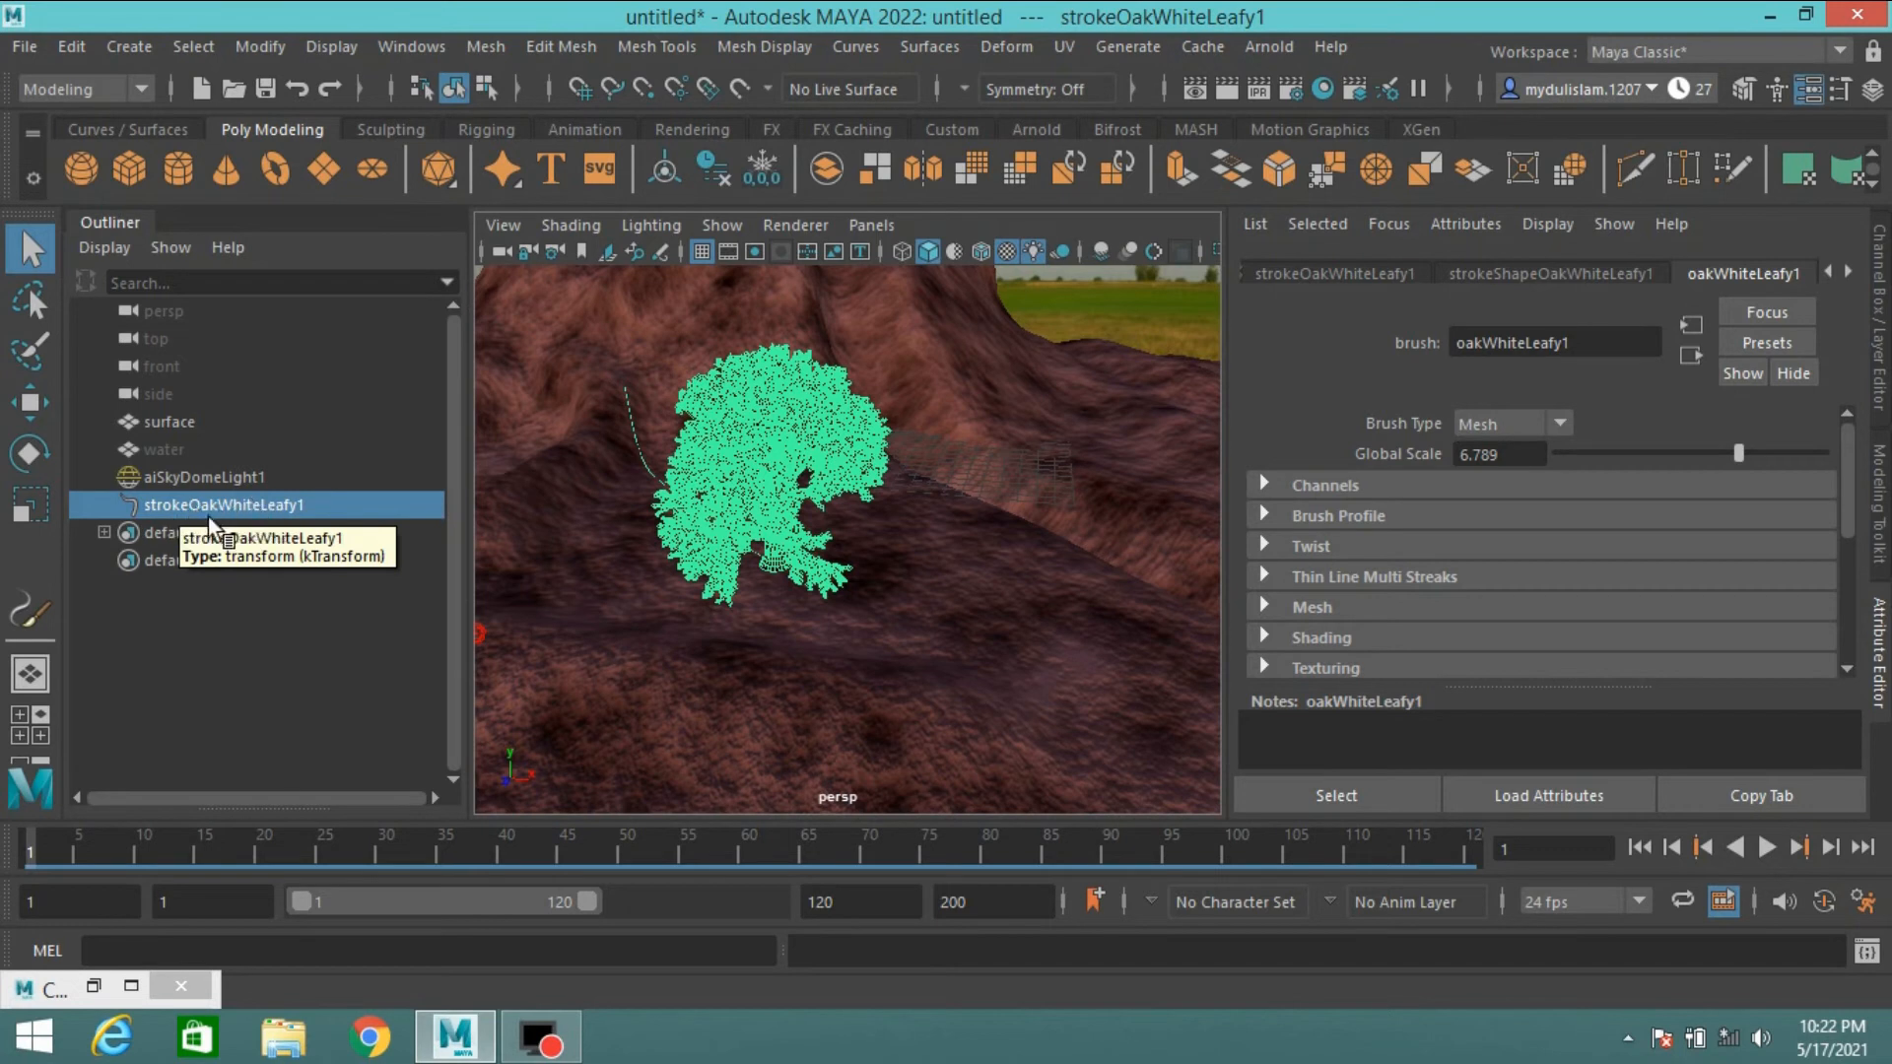
- Convert the painted oak stroke from Paint Effects to polygons and expand the resulting mesh group
left_click(256, 48)
left_click(511, 709)
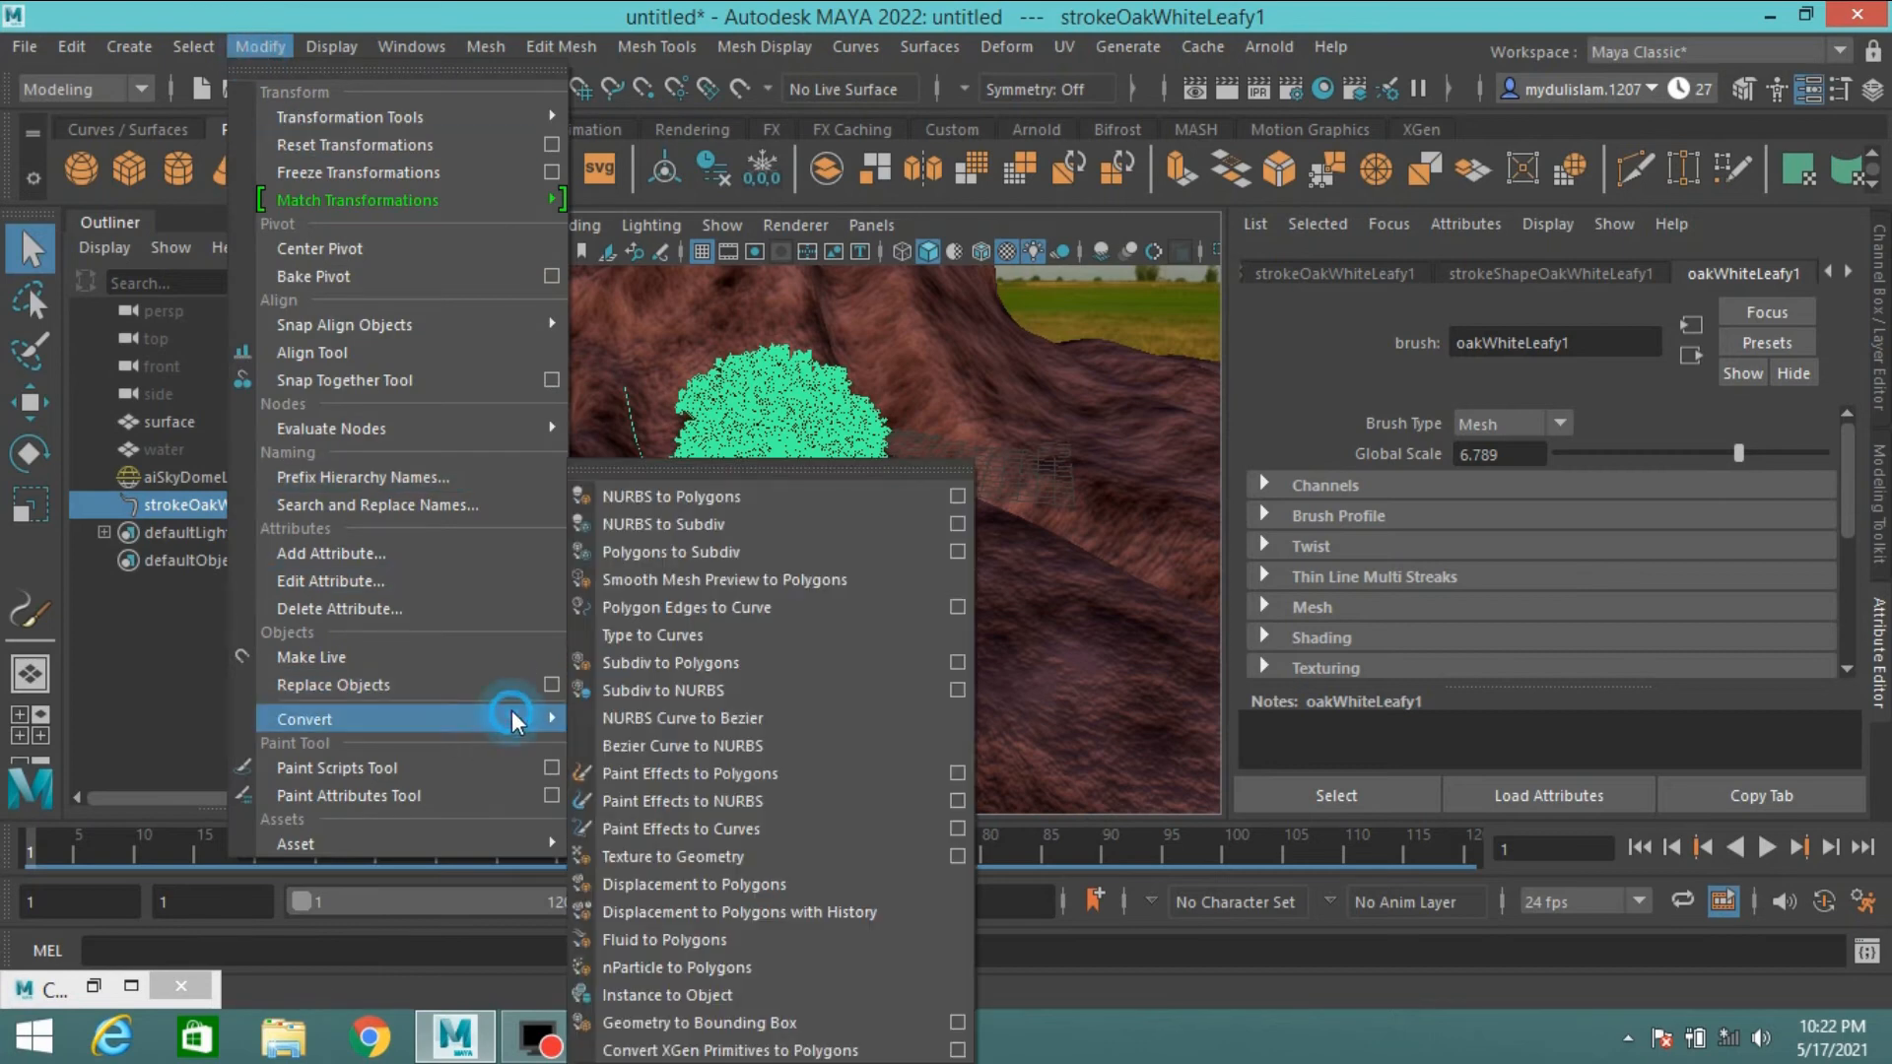
left_click(689, 774)
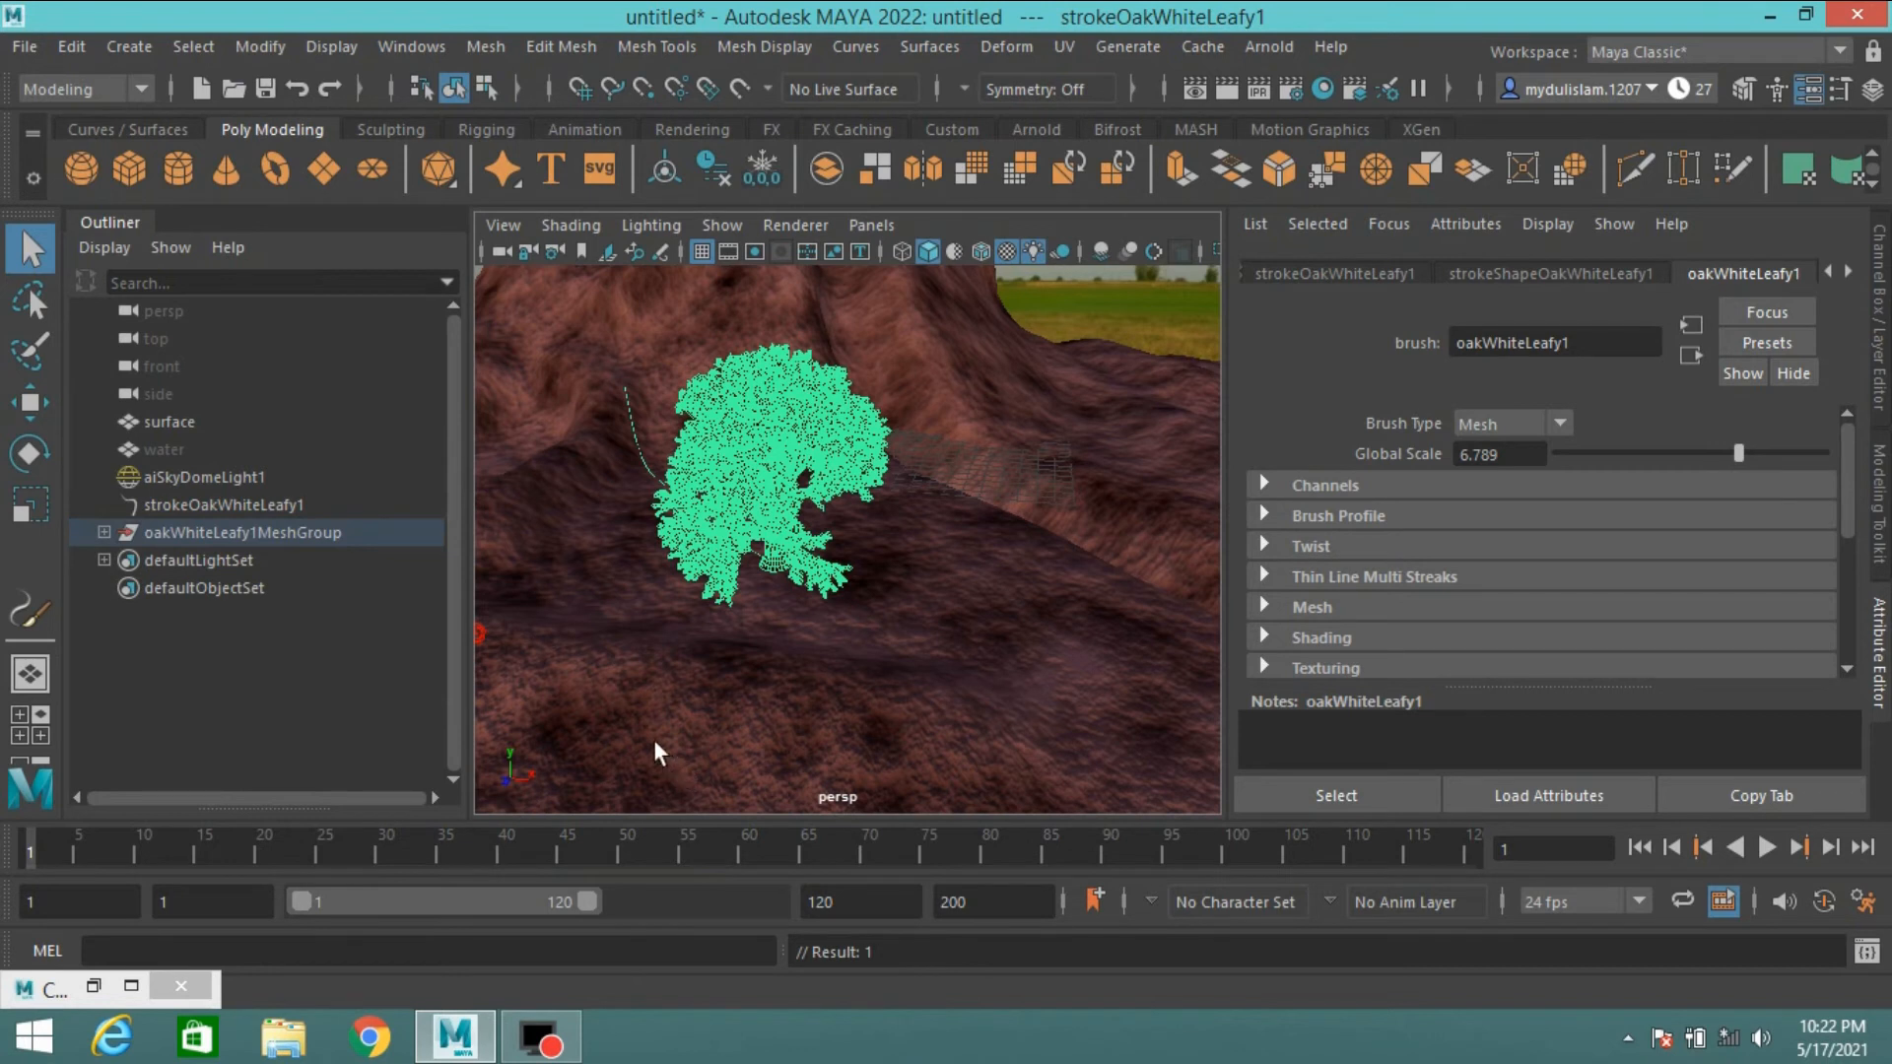
left_click(103, 532)
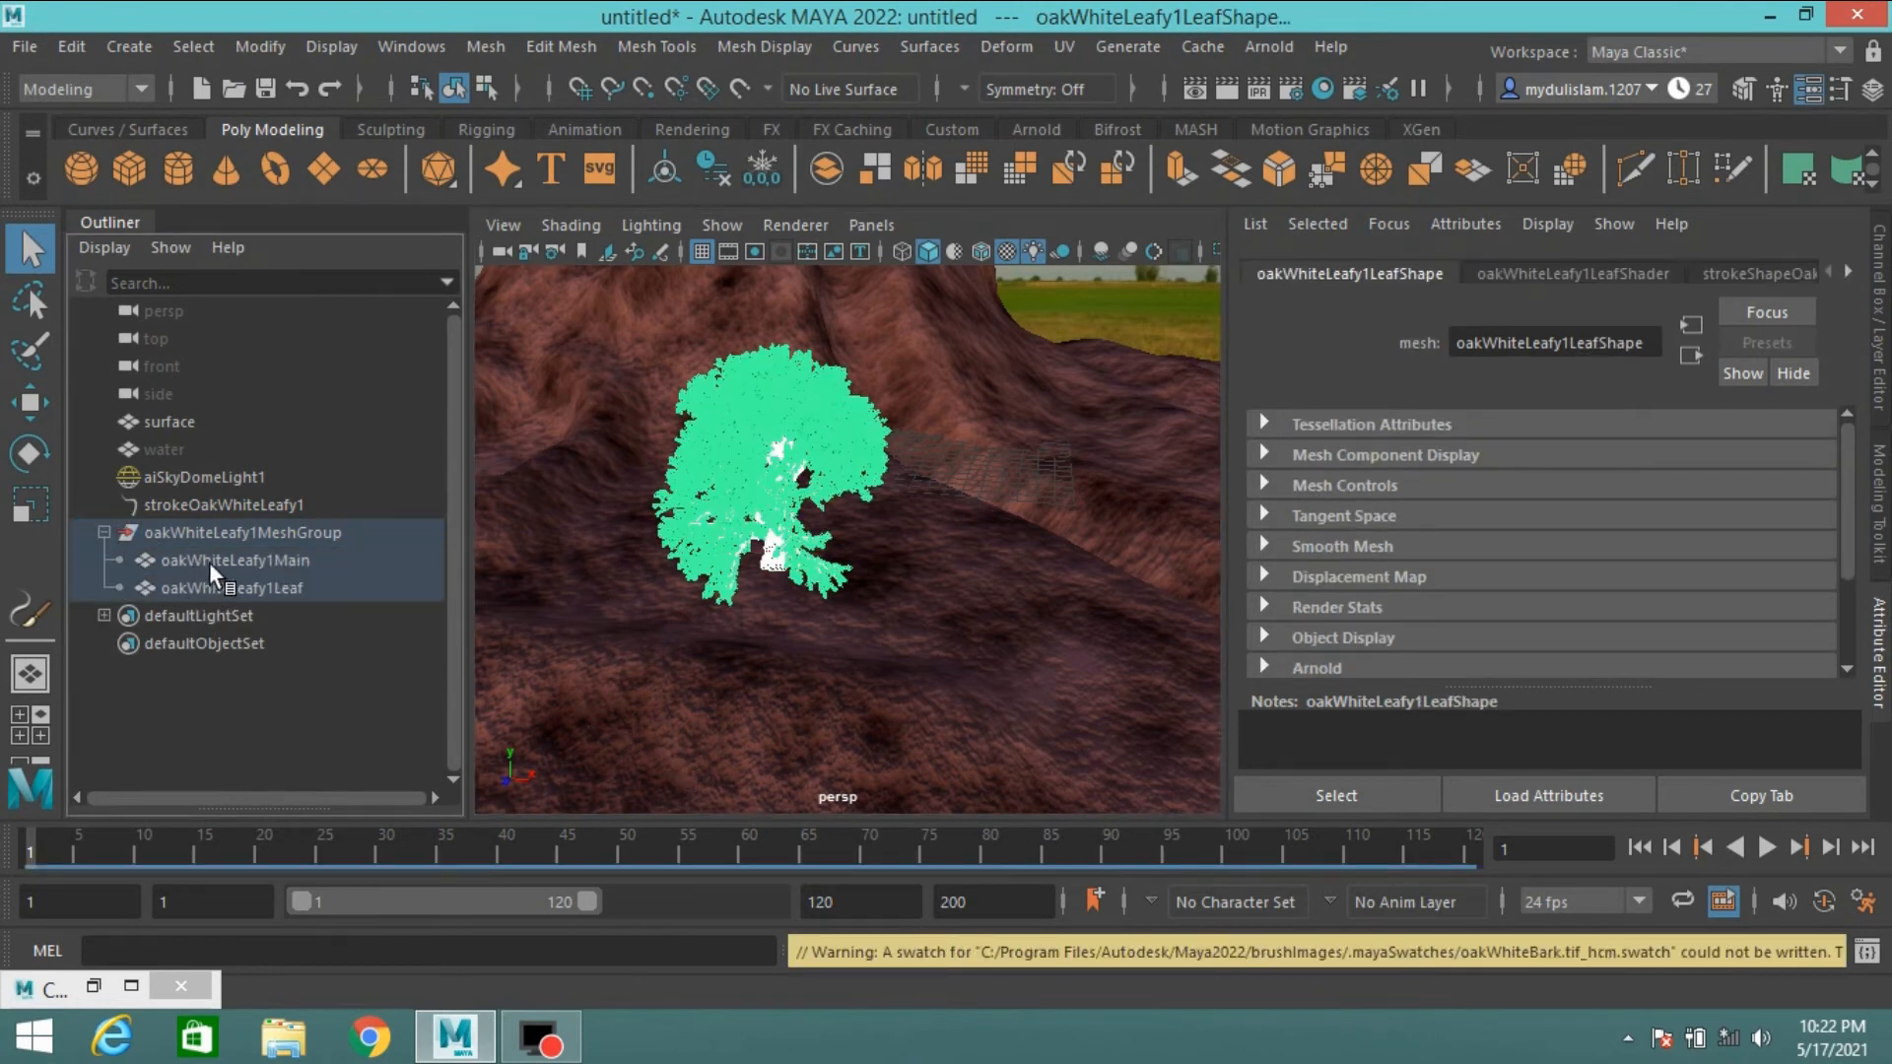
- Graph the oak's Main and Leaf meshes in the Node Editor and spread their two nodes apart, leaving room between them
left_click_drag(211, 562, 216, 583)
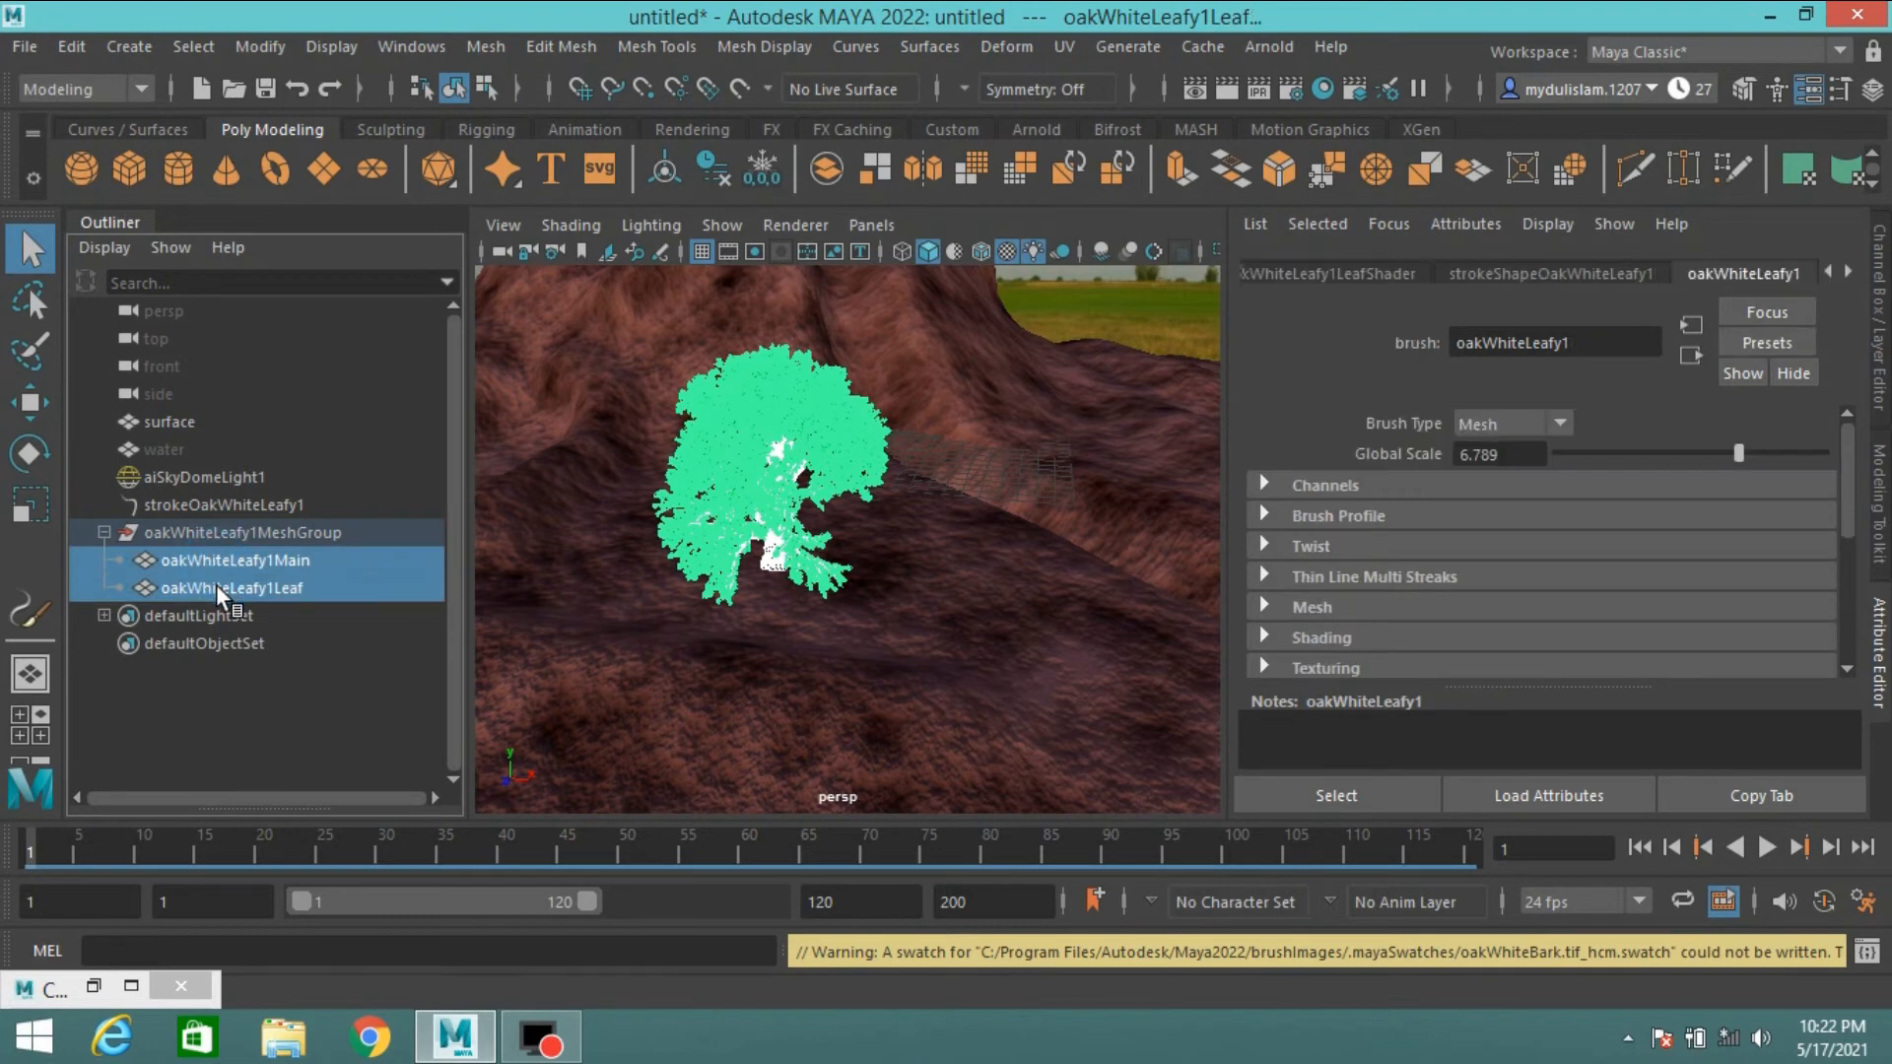
left_click(382, 42)
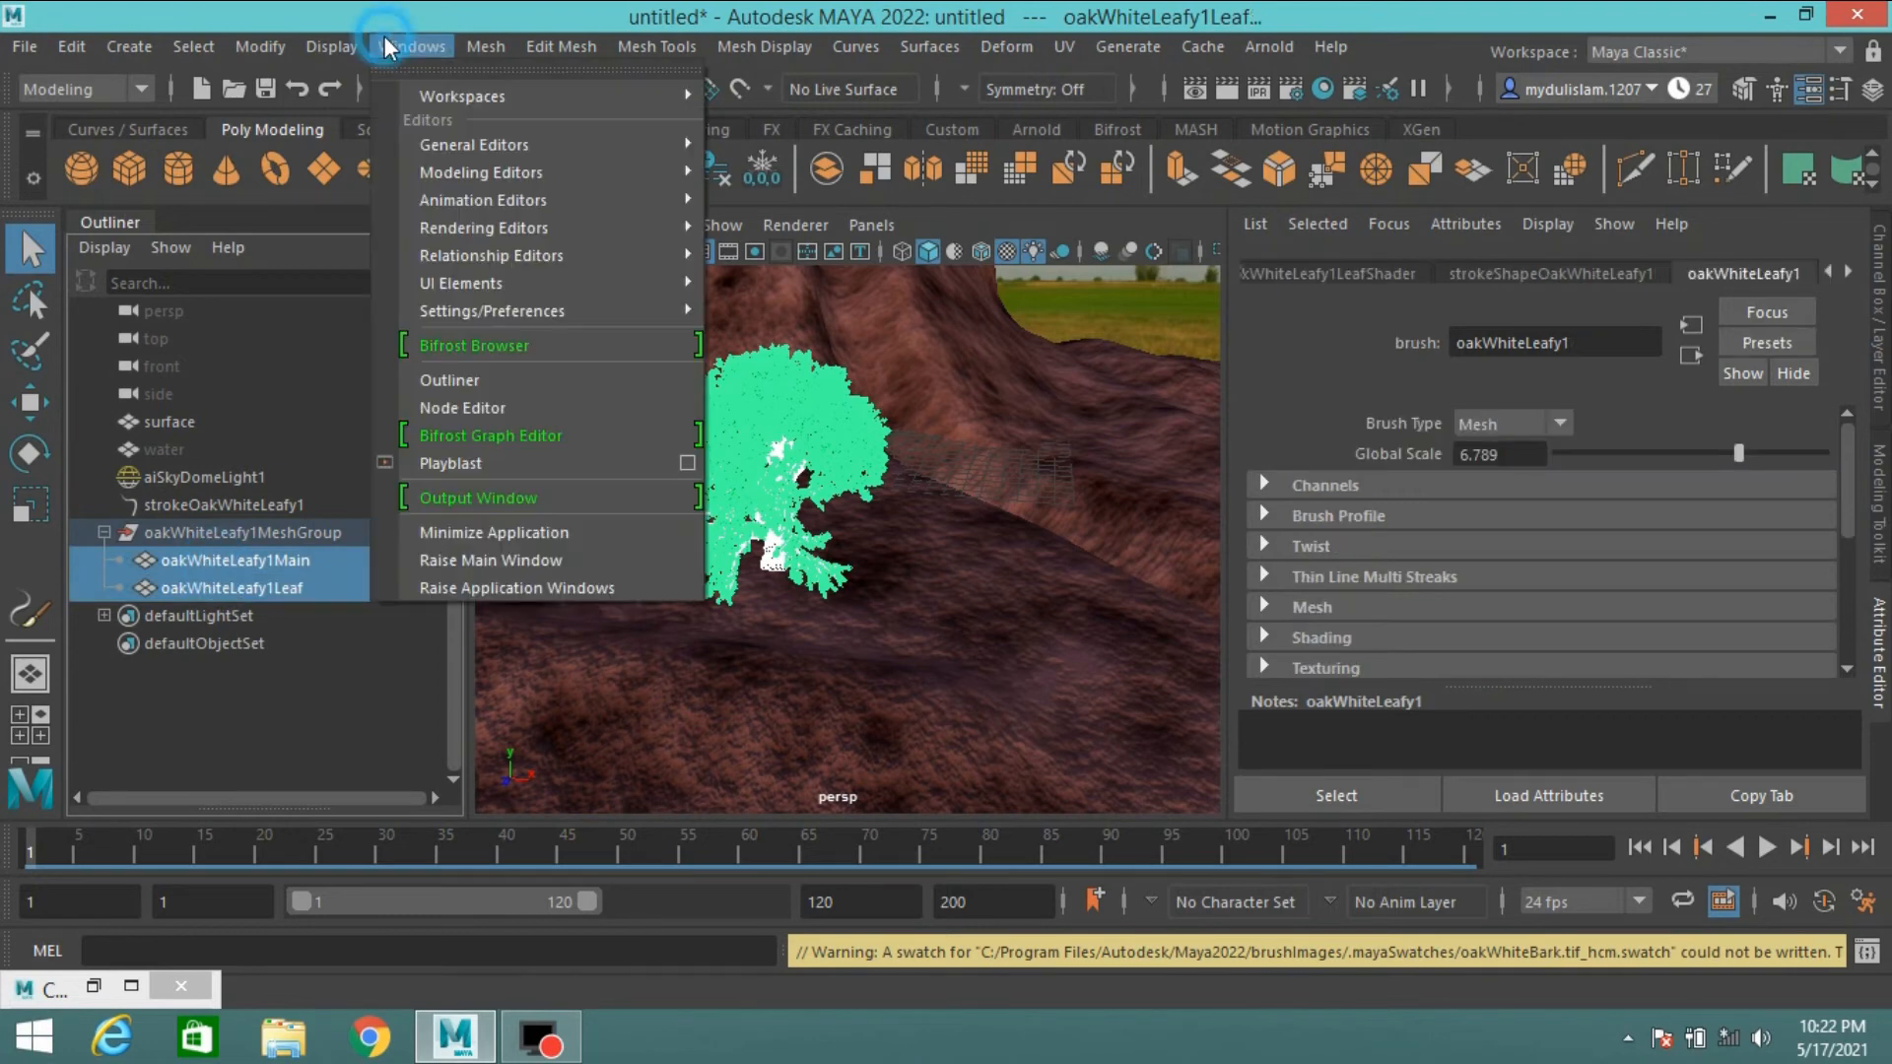
left_click(496, 409)
left_click_drag(766, 215, 722, 87)
left_click_drag(758, 443, 363, 322)
left_click_drag(777, 623, 725, 182)
left_click(528, 158)
left_click_drag(394, 335, 1064, 409)
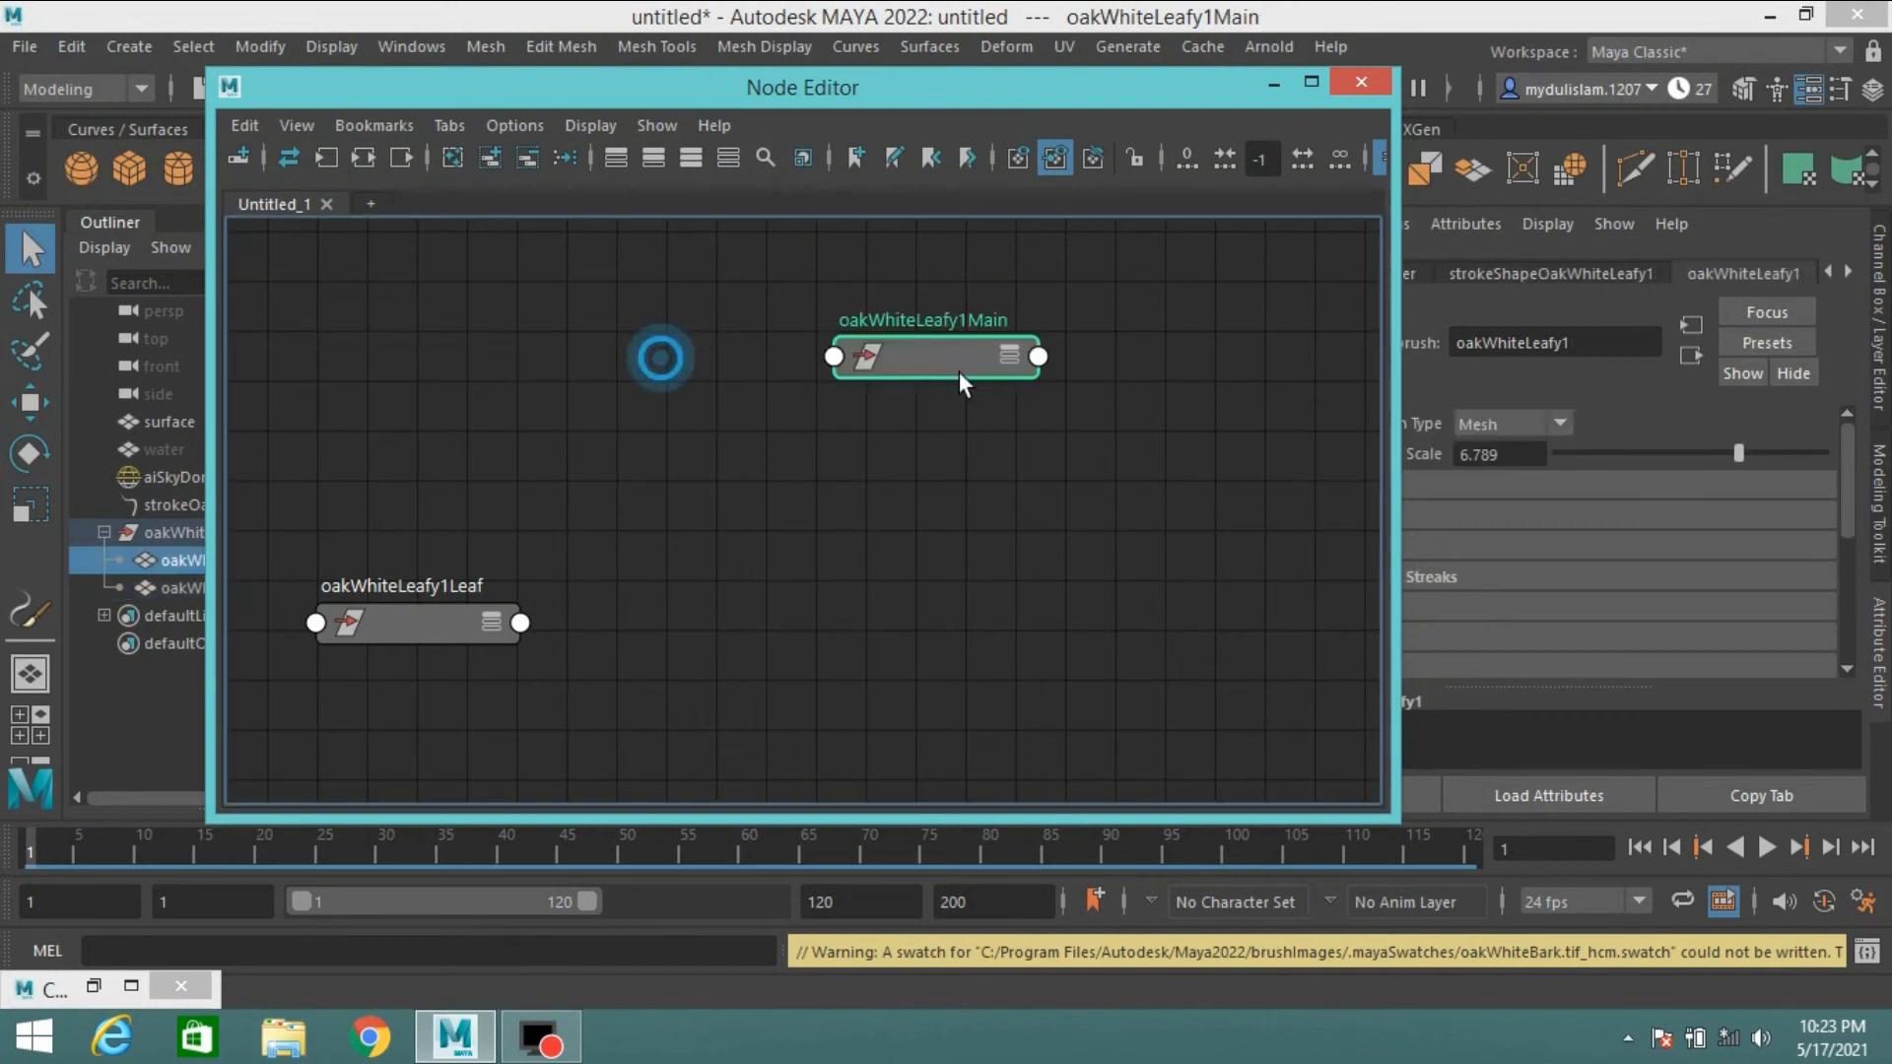
left_click_drag(425, 623, 419, 418)
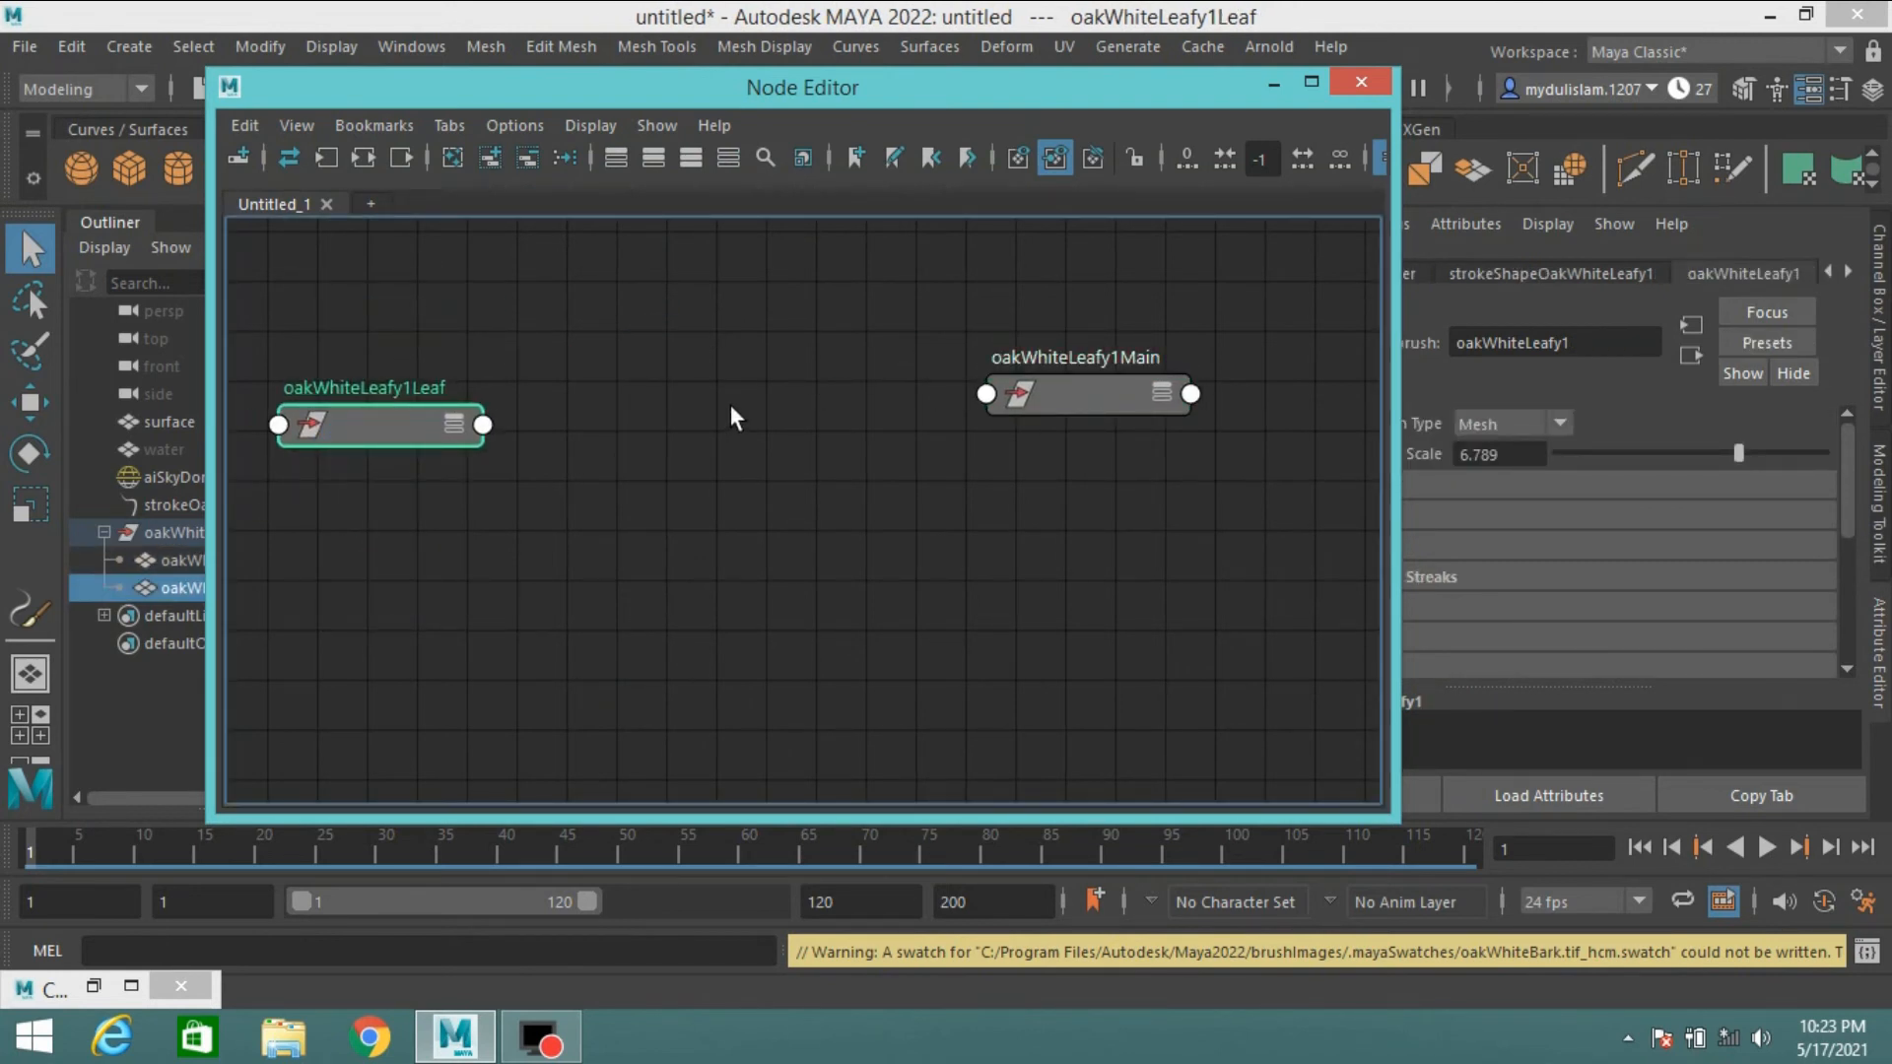
- Create an aiStandardSurface node and place it between the Leaf and Main mesh nodes
key("Tab")
type("a")
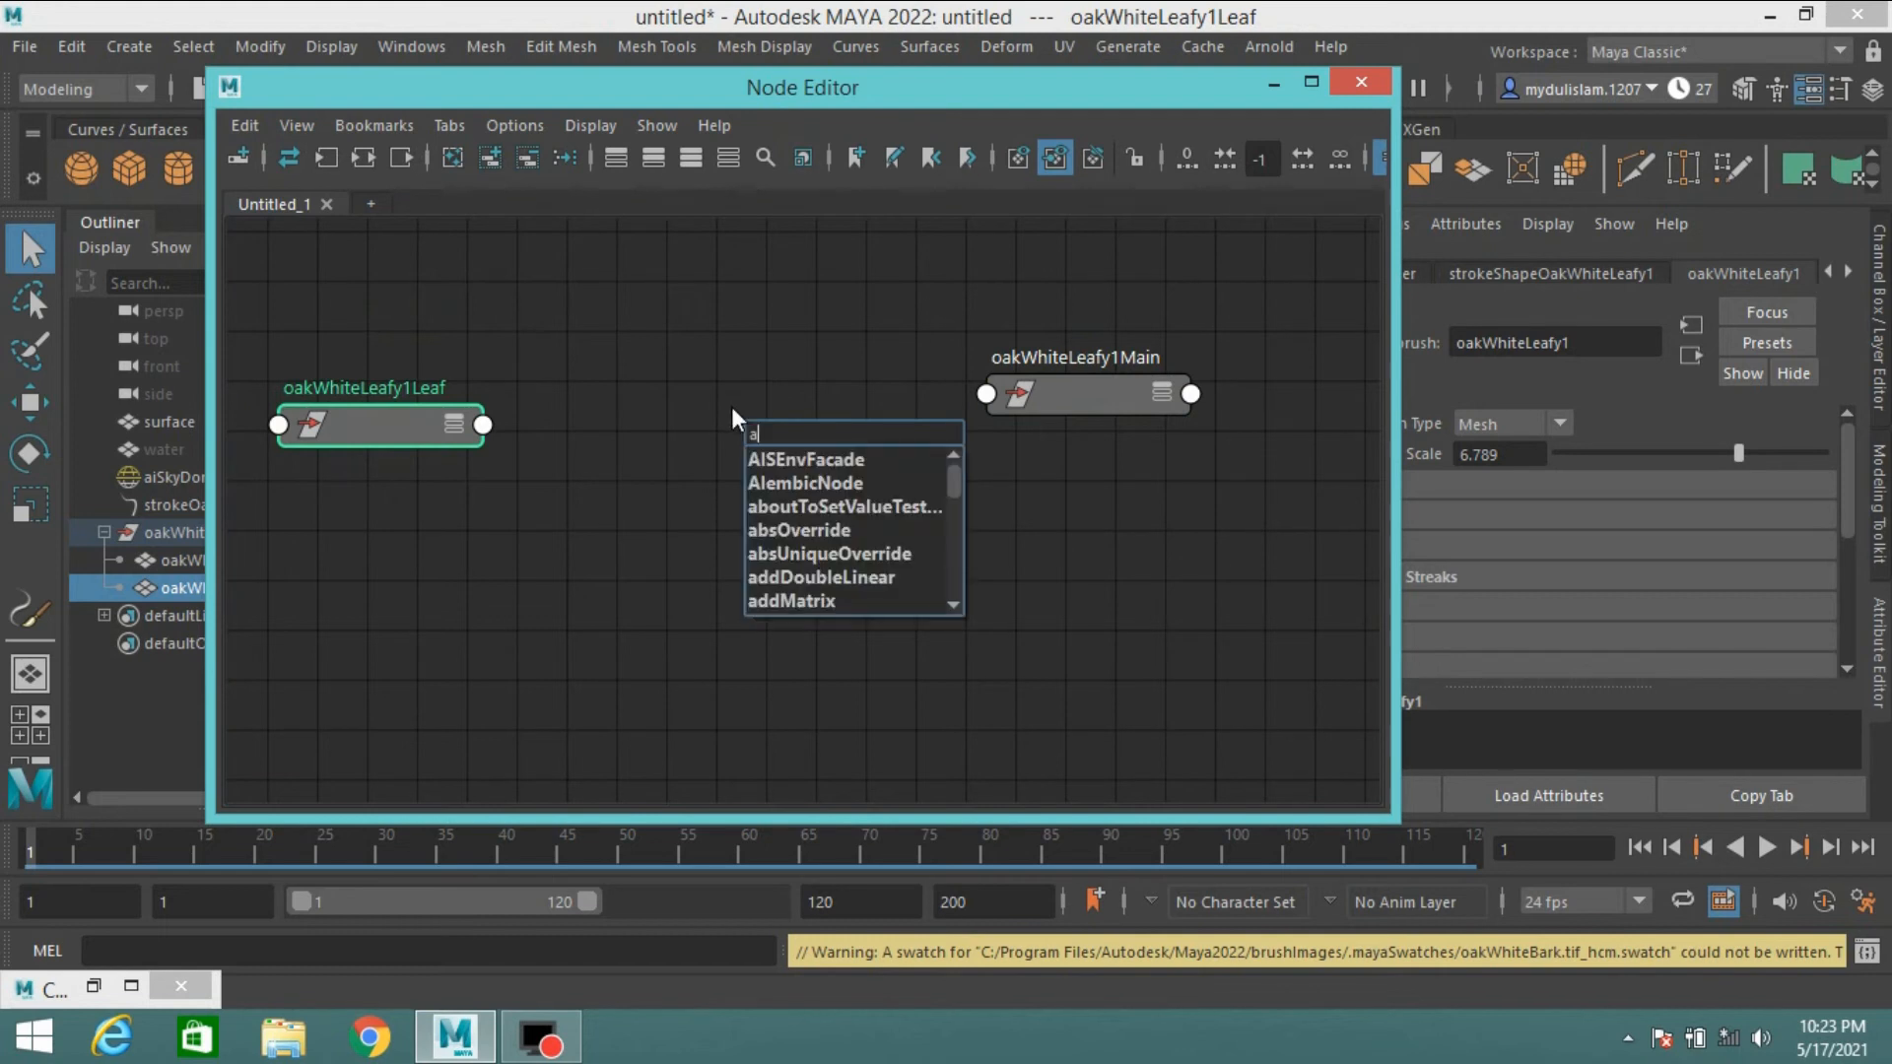
type("ist")
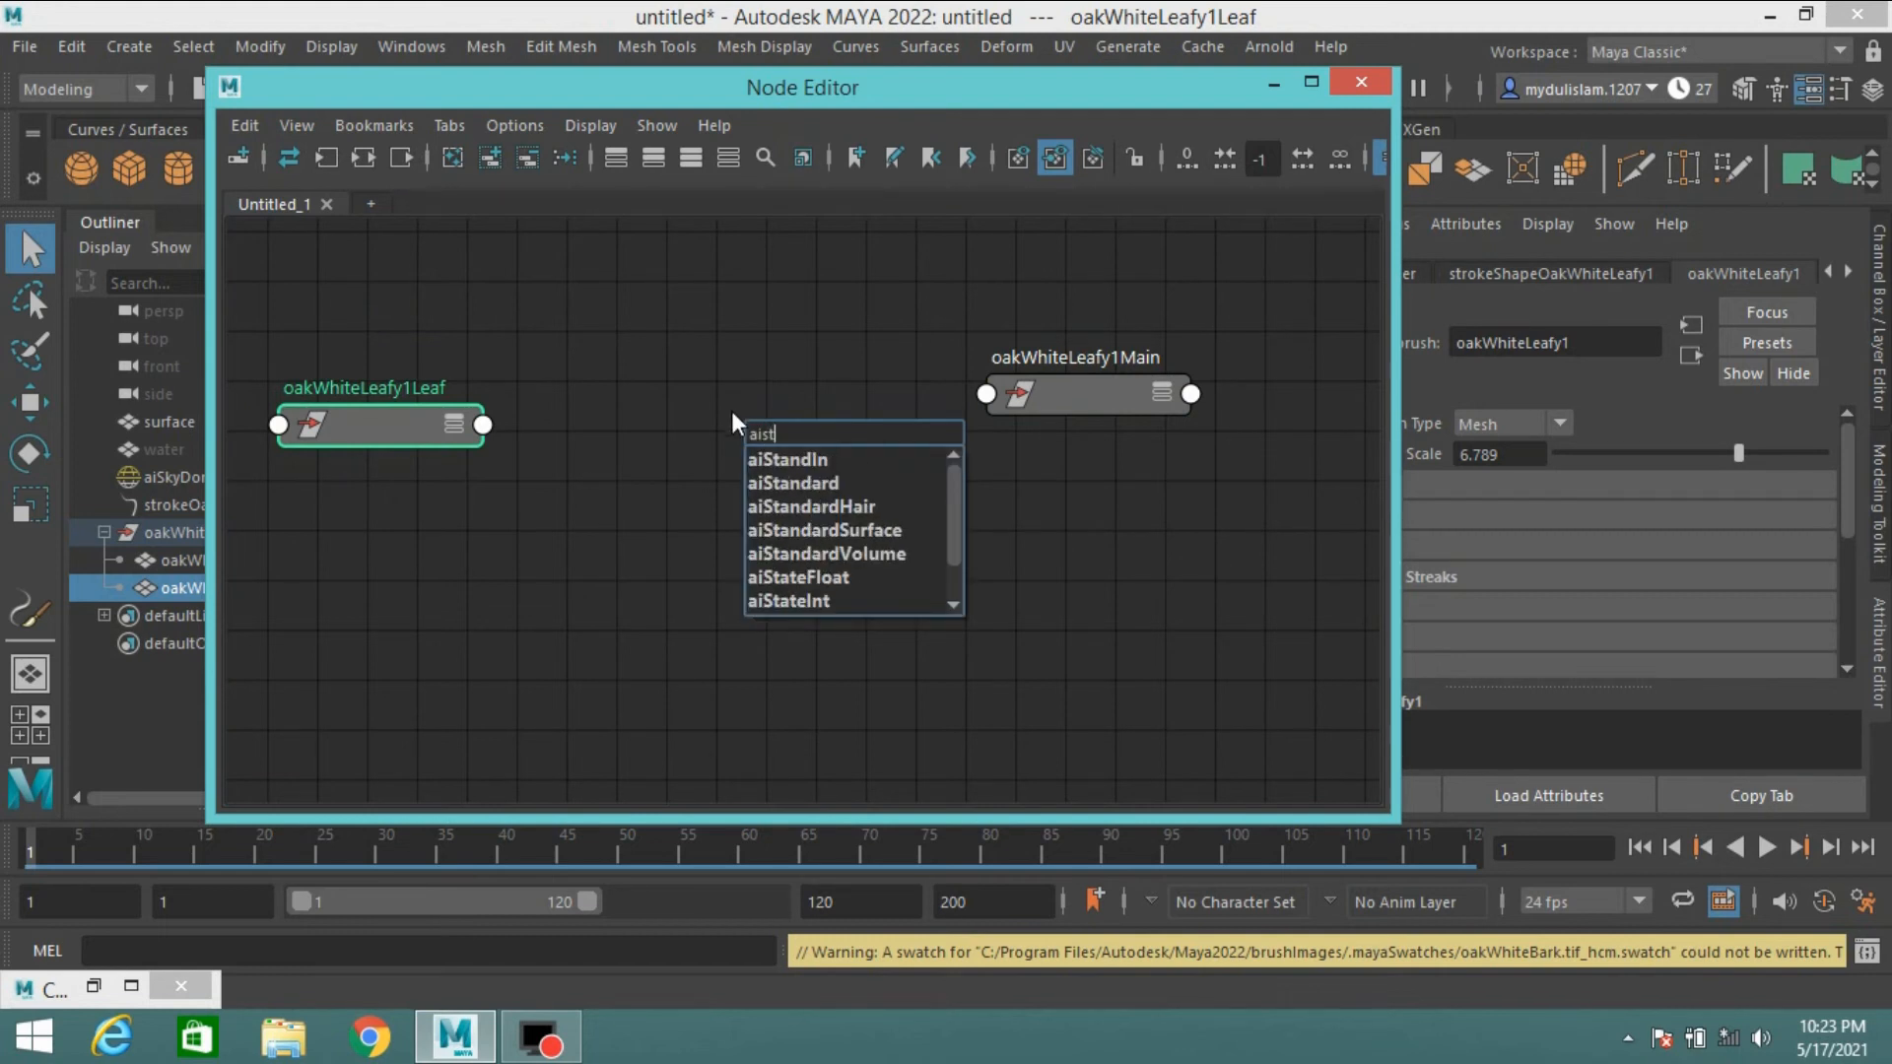
left_click(812, 526)
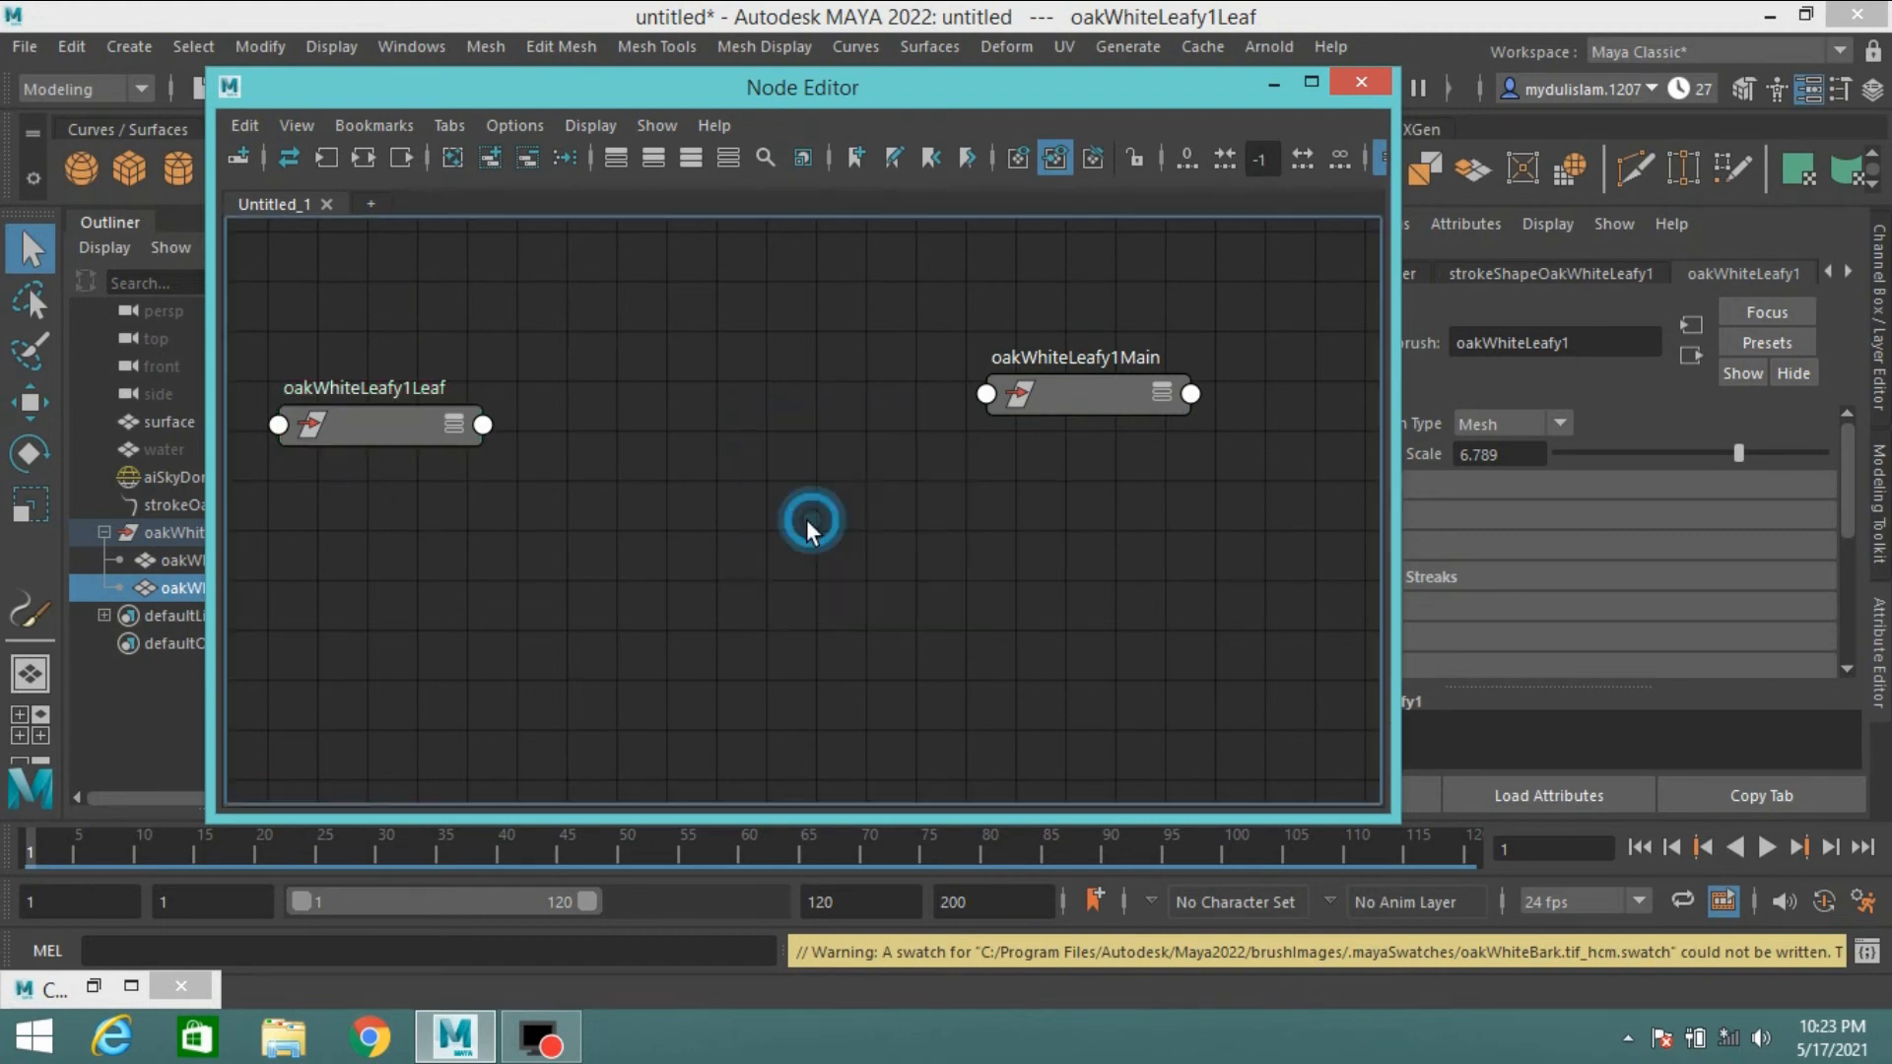
left_click_drag(832, 444, 666, 392)
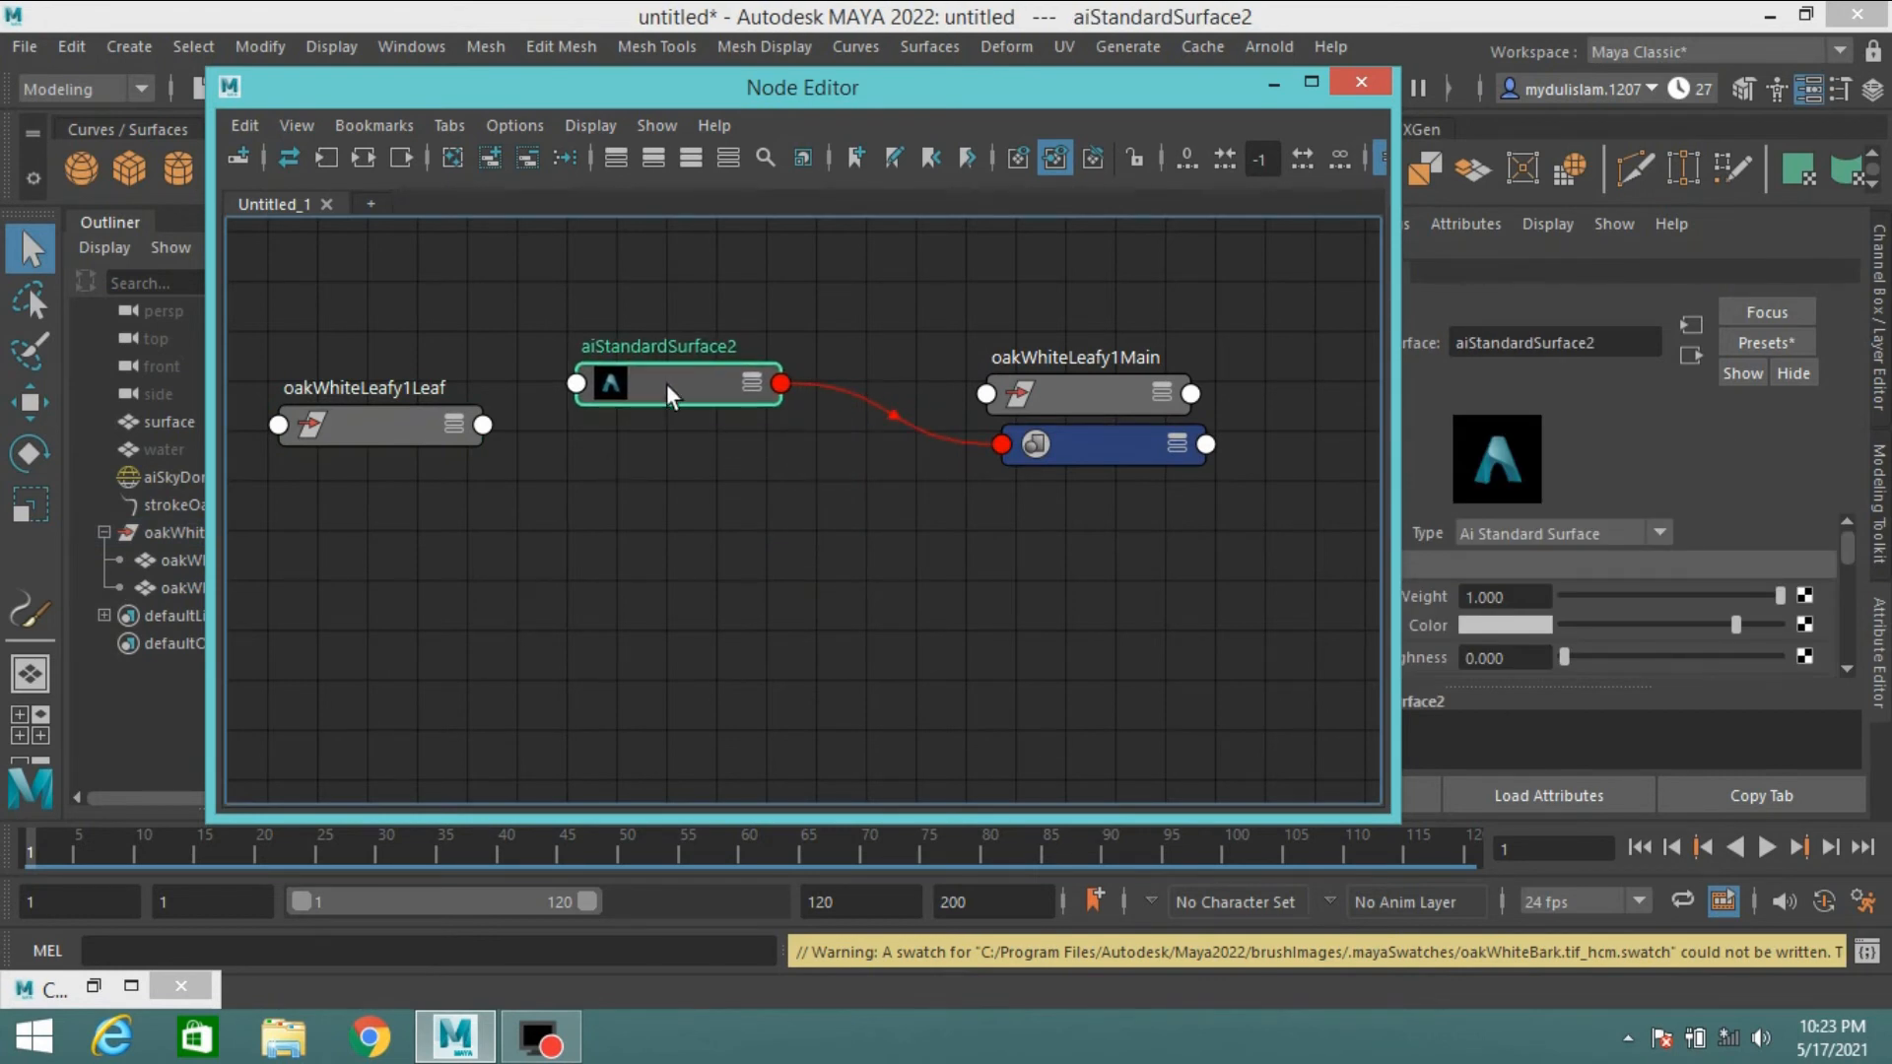
- Show all attributes on the new aiStandardSurface and the Main mesh nodes, and arrange the shading group node between them
left_click(689, 157)
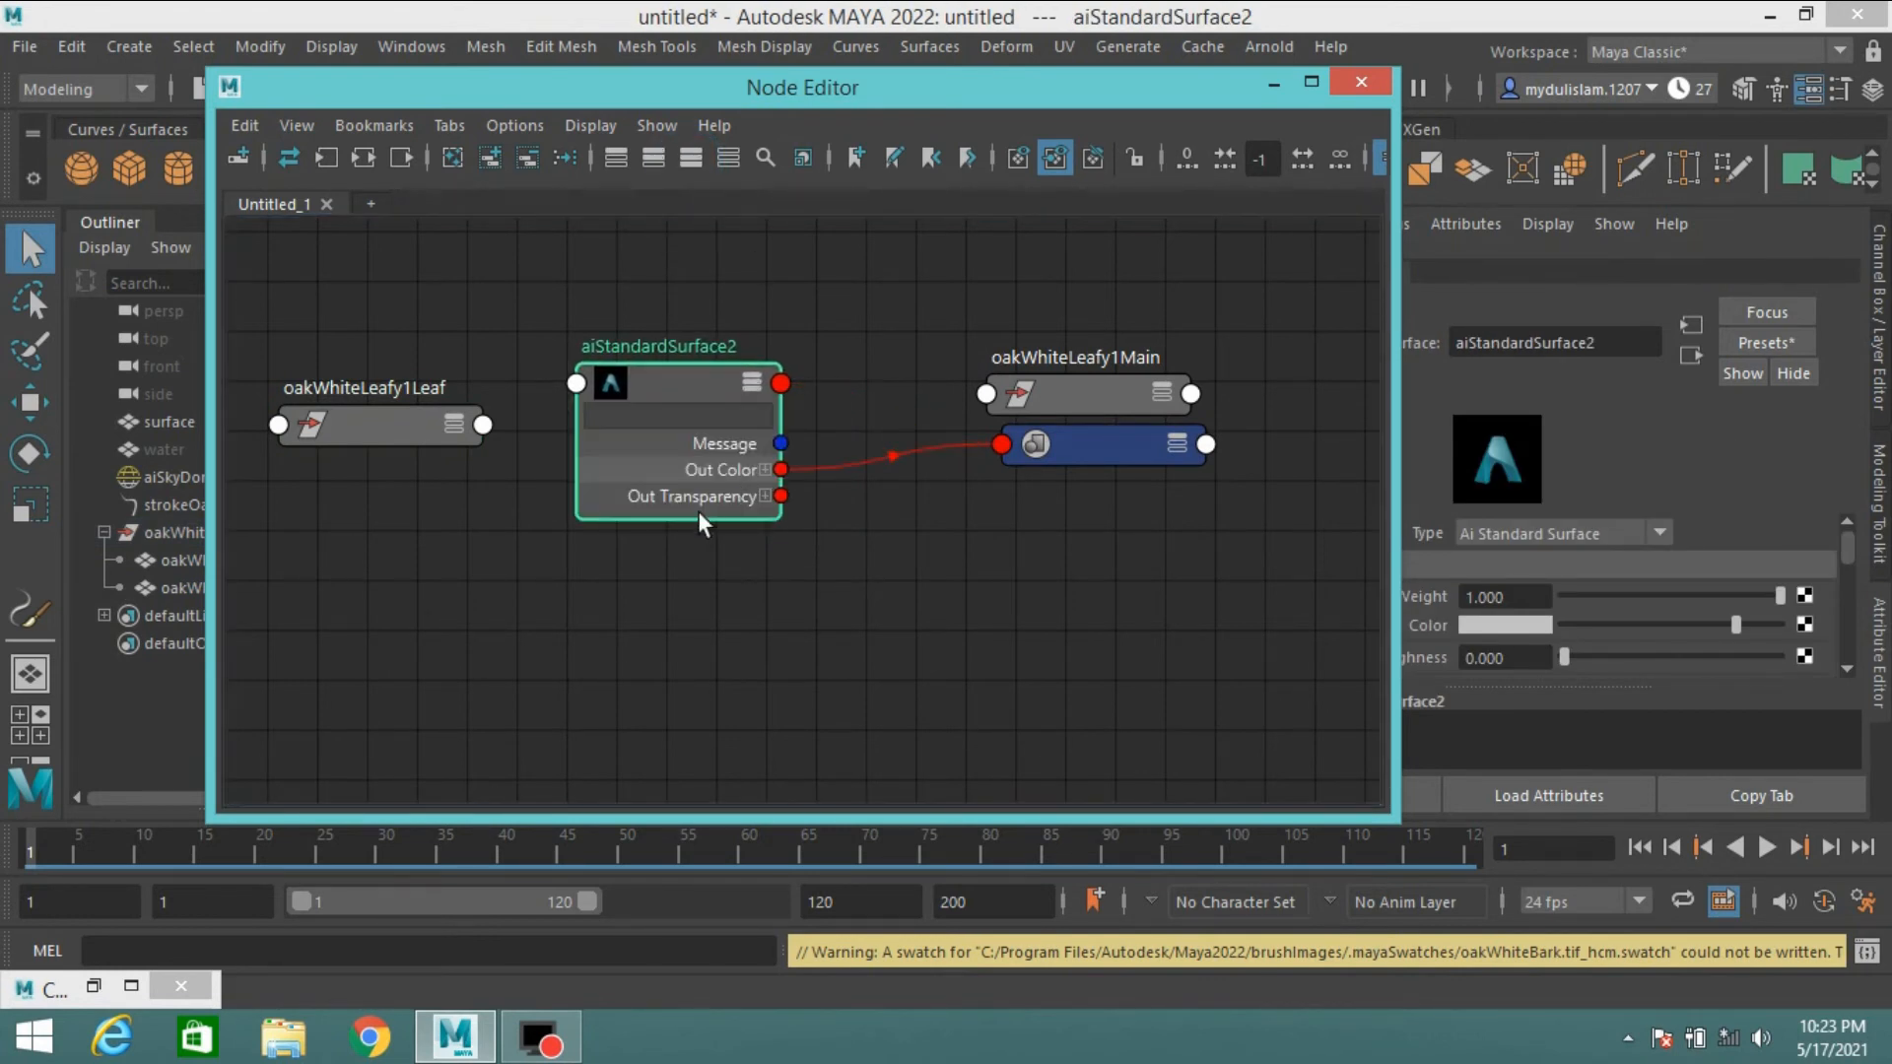
left_click_drag(1090, 383, 1168, 337)
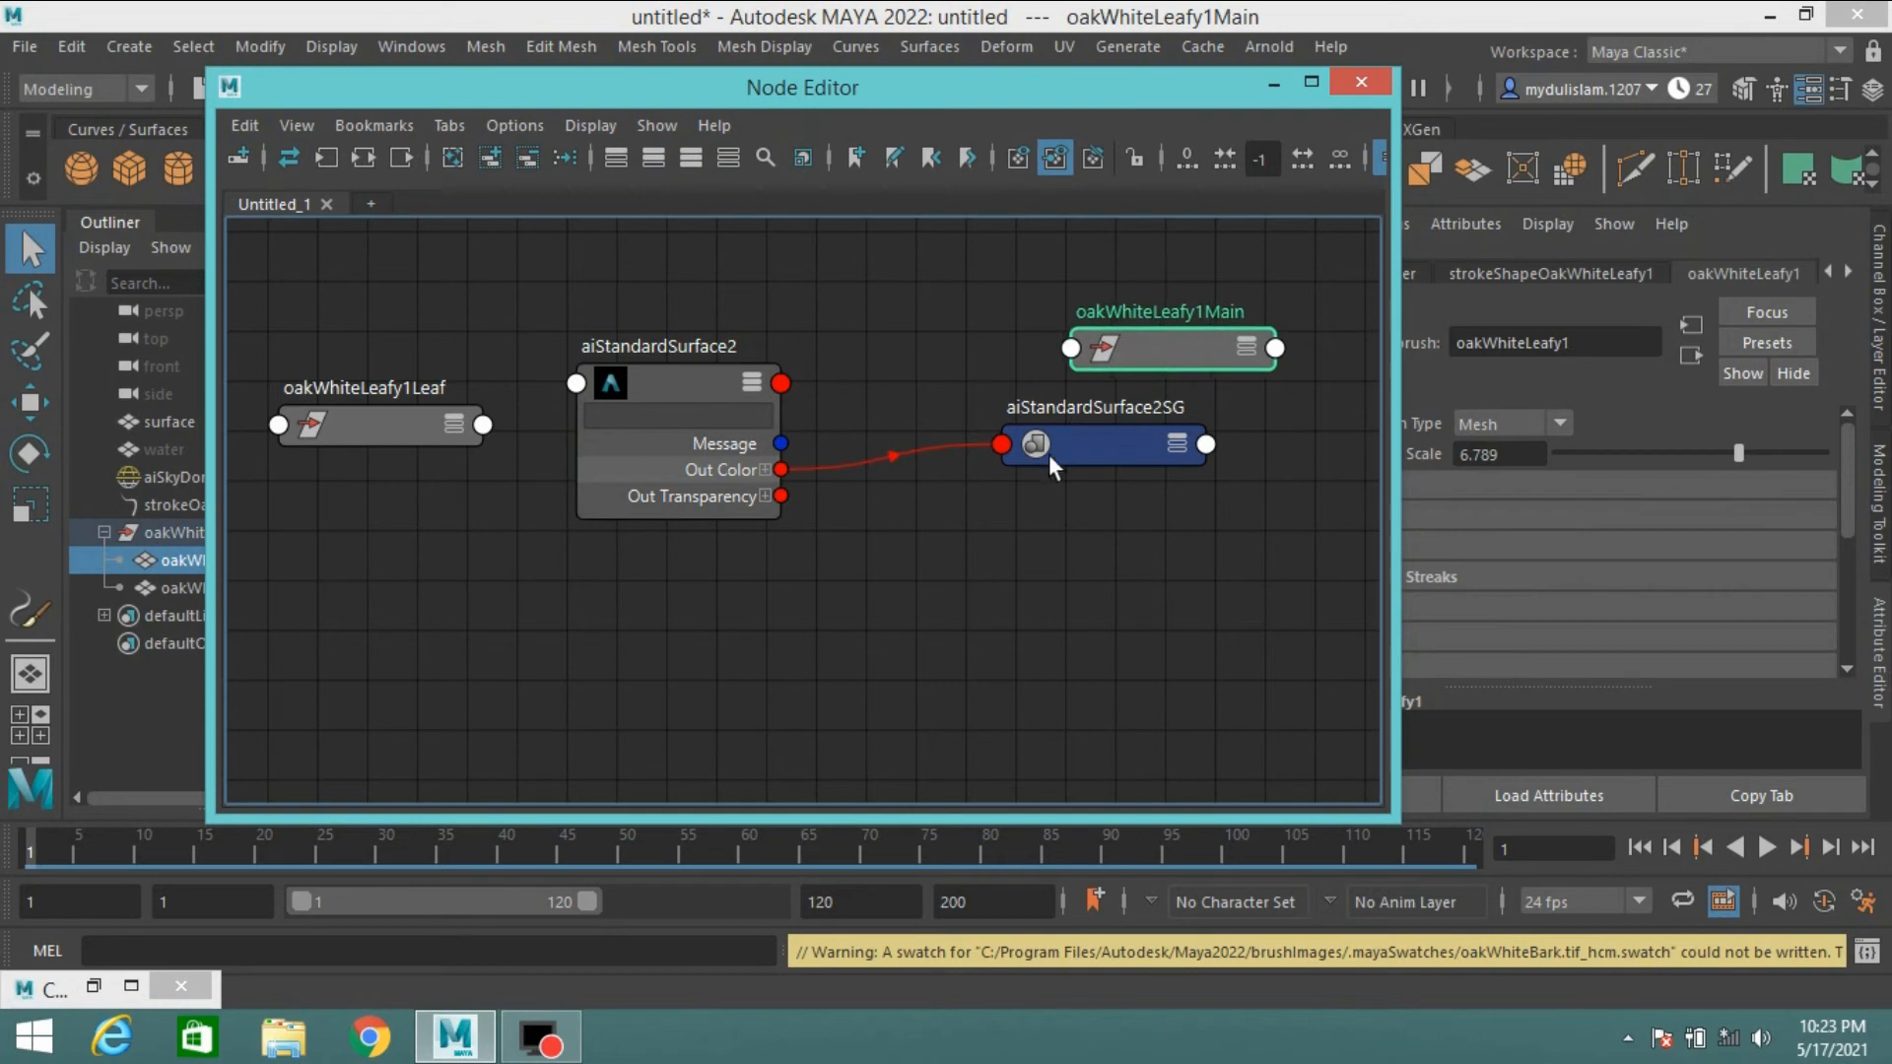
left_click_drag(1053, 444, 890, 319)
left_click_drag(1143, 355, 1155, 353)
left_click(688, 160)
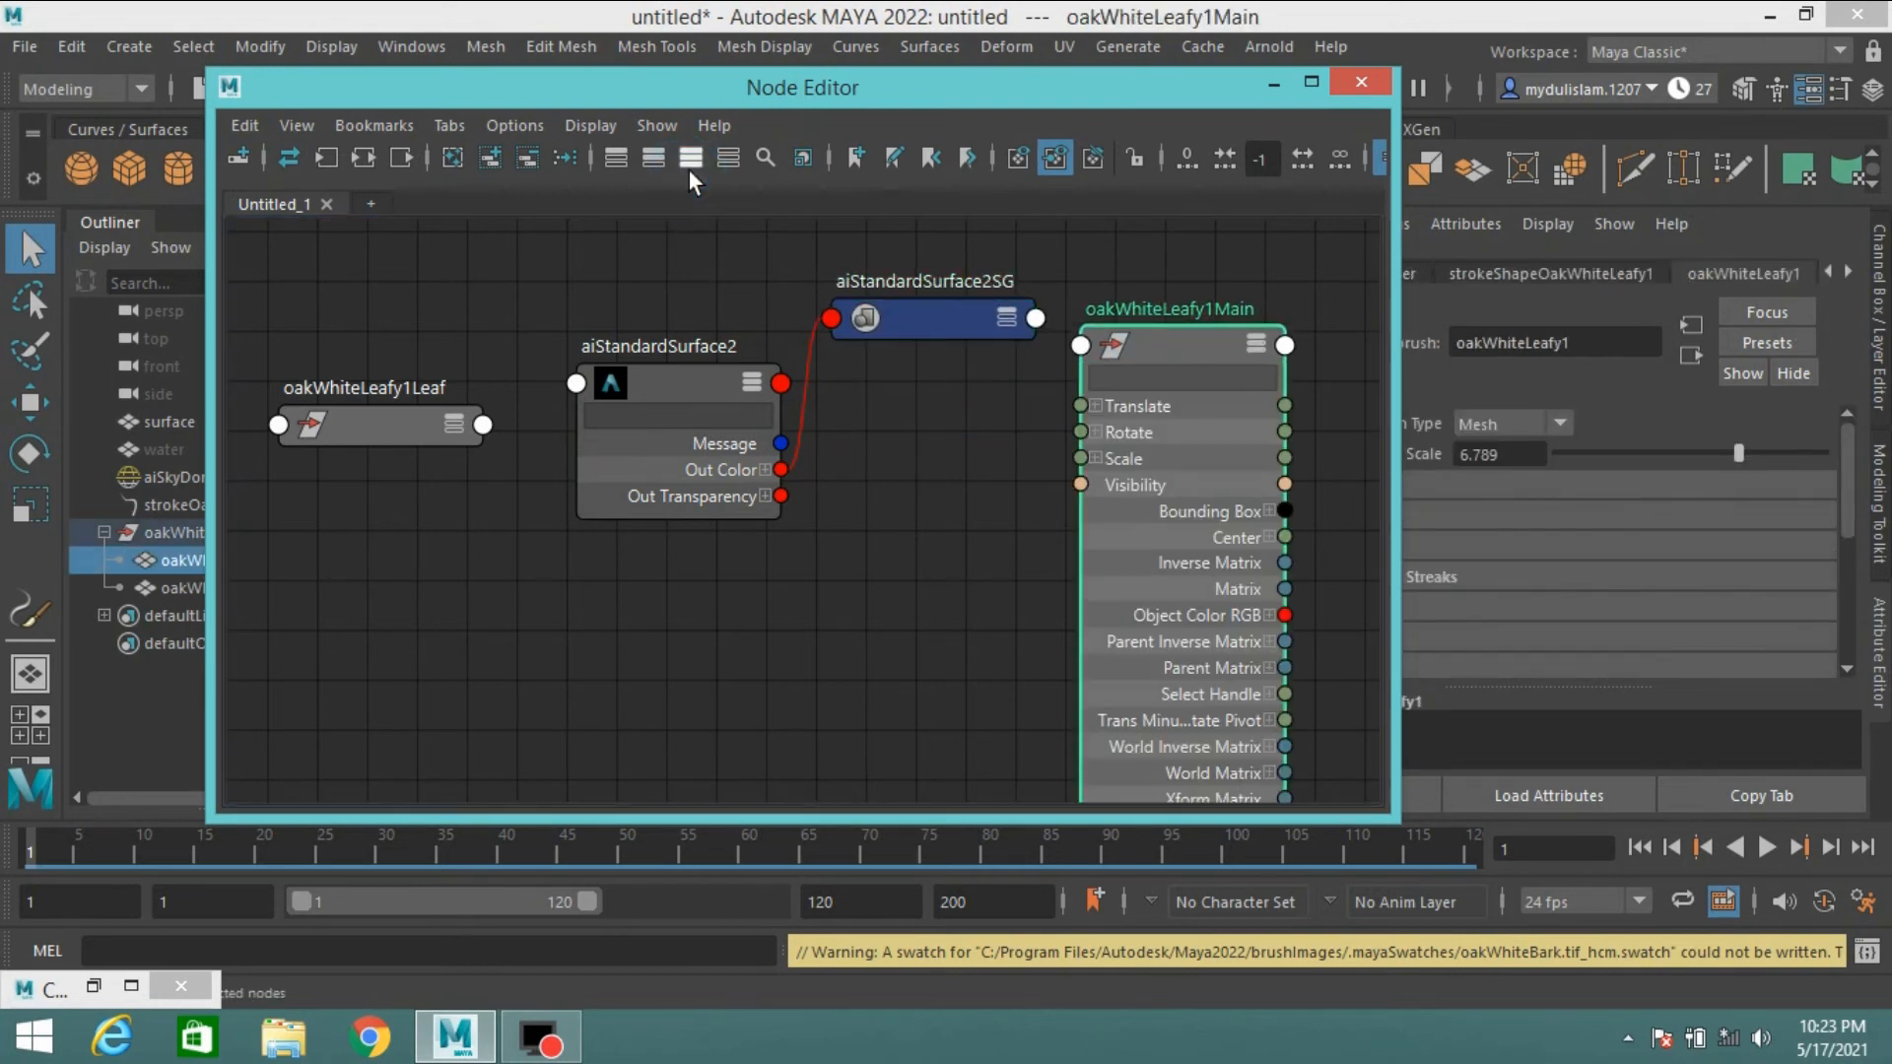
- Expand all attributes on the oak's Leaf node and connect aiStandardSurface2's Out Color to Object Color RGB on the Leaf and Main nodes
left_click_drag(378, 425, 372, 361)
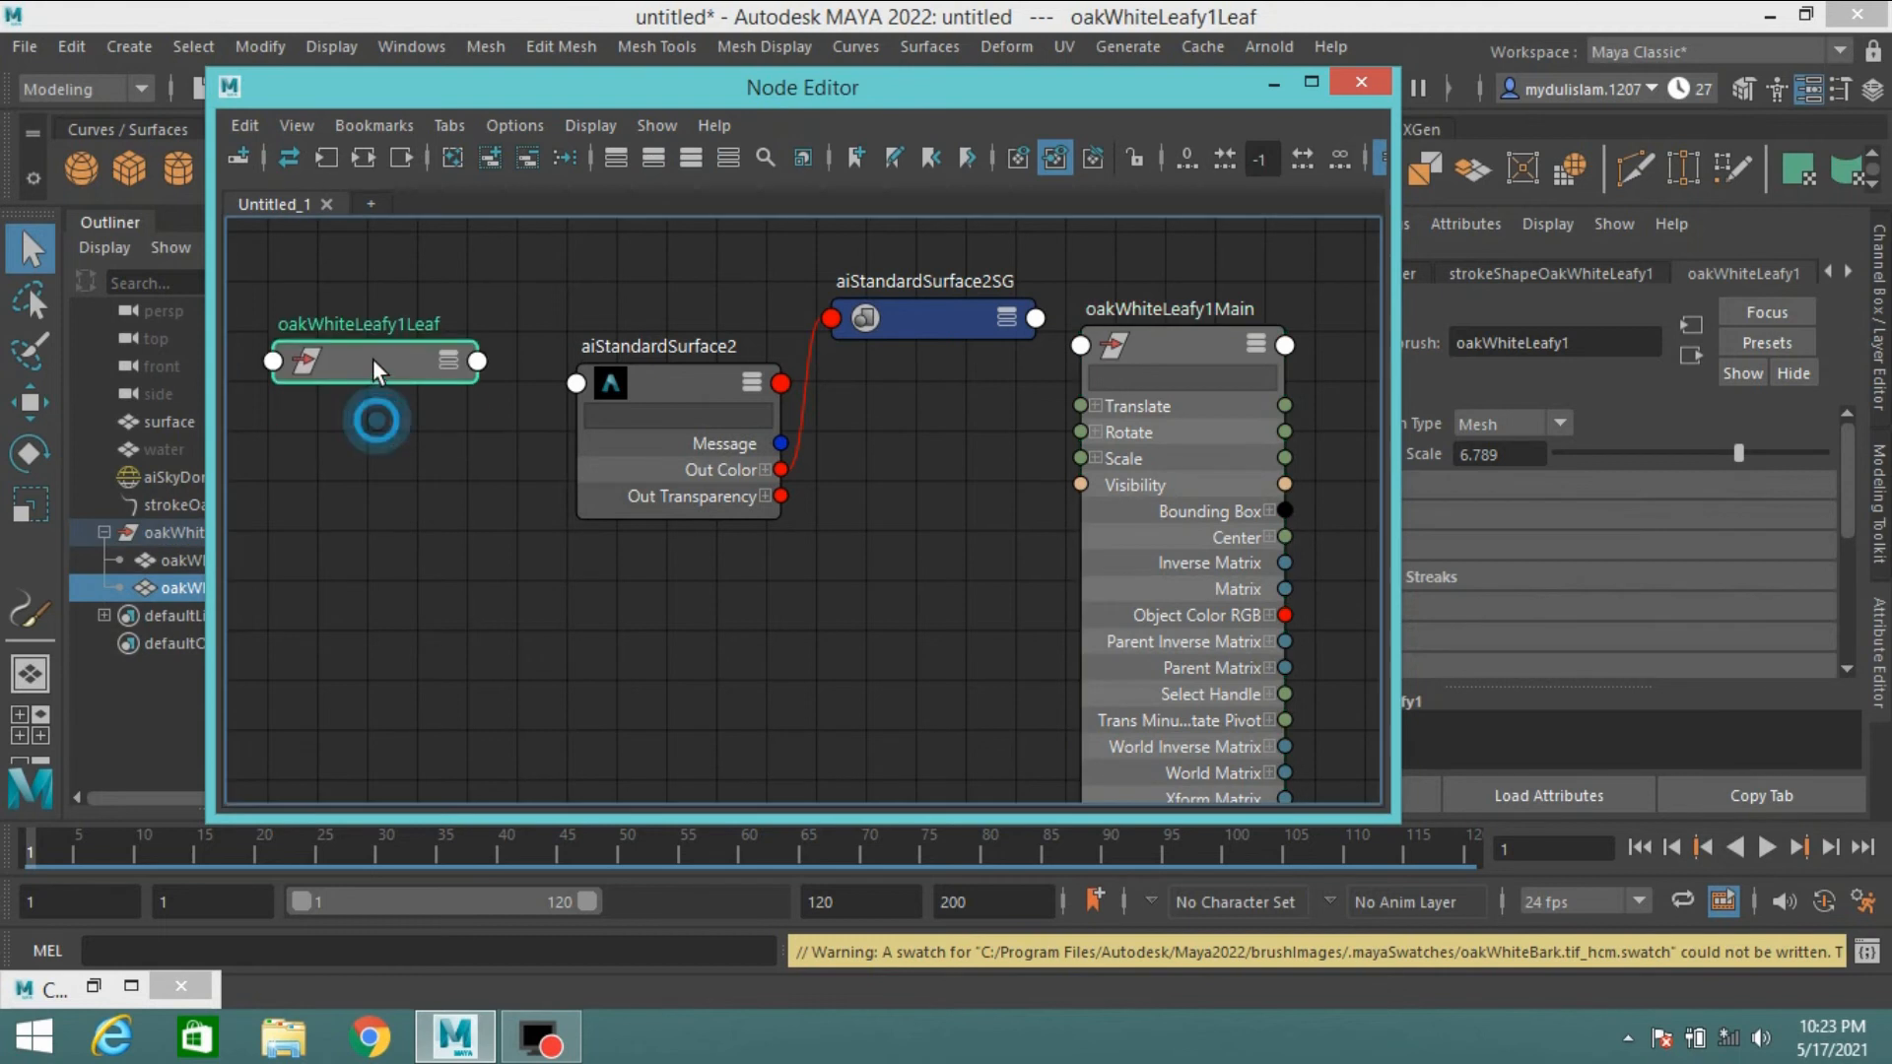
left_click(689, 158)
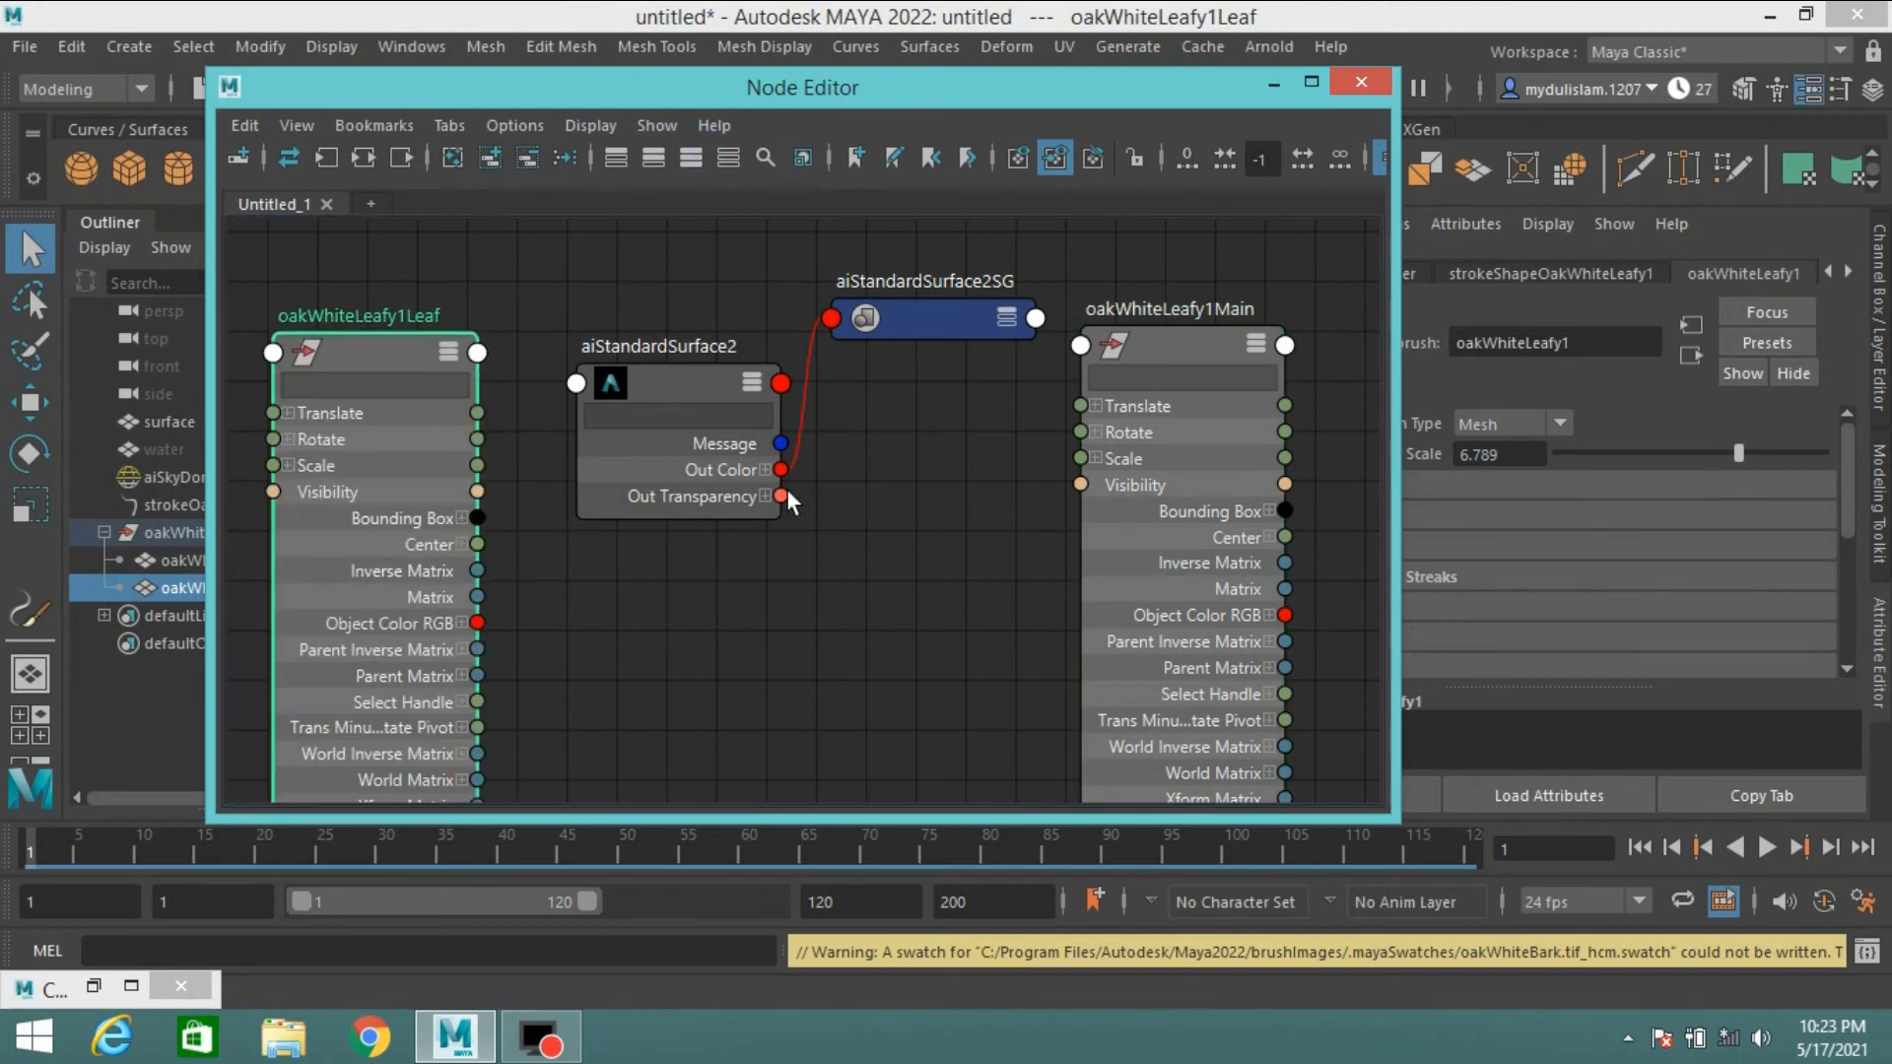
left_click_drag(779, 469, 477, 623)
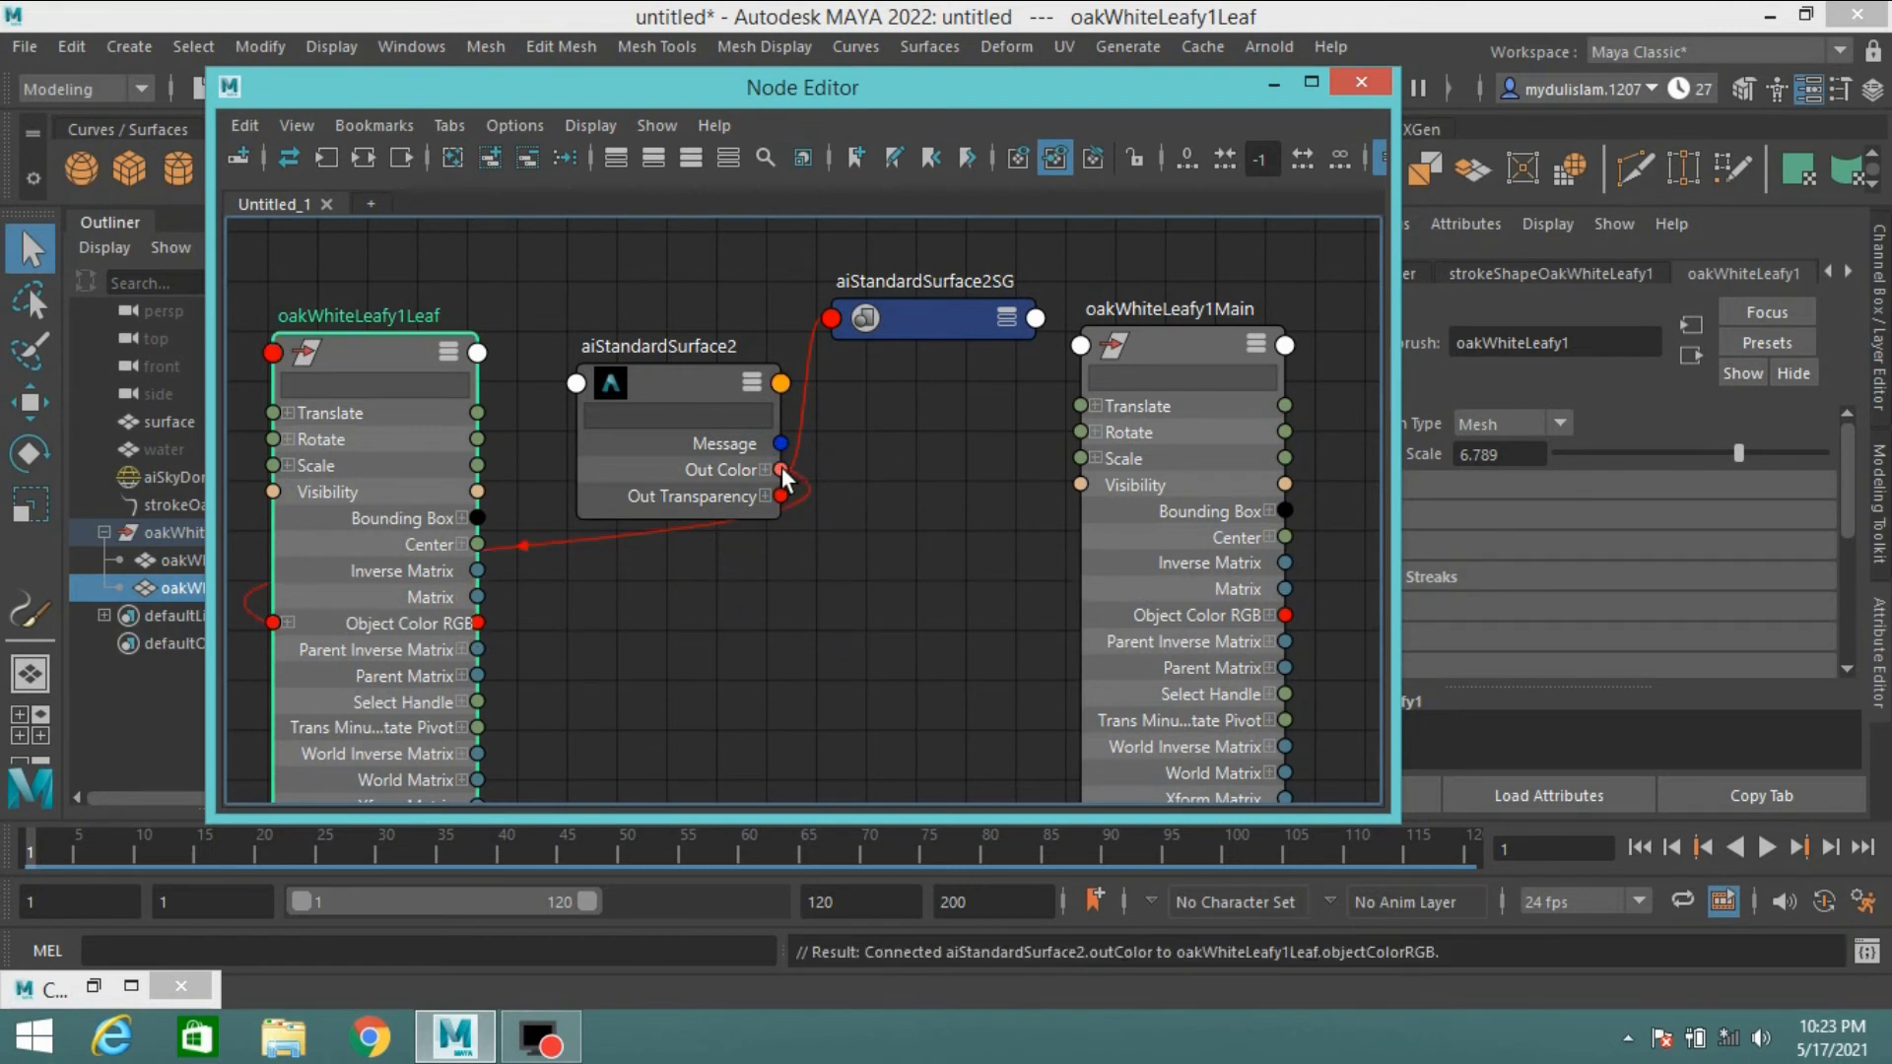
left_click_drag(783, 467, 1251, 618)
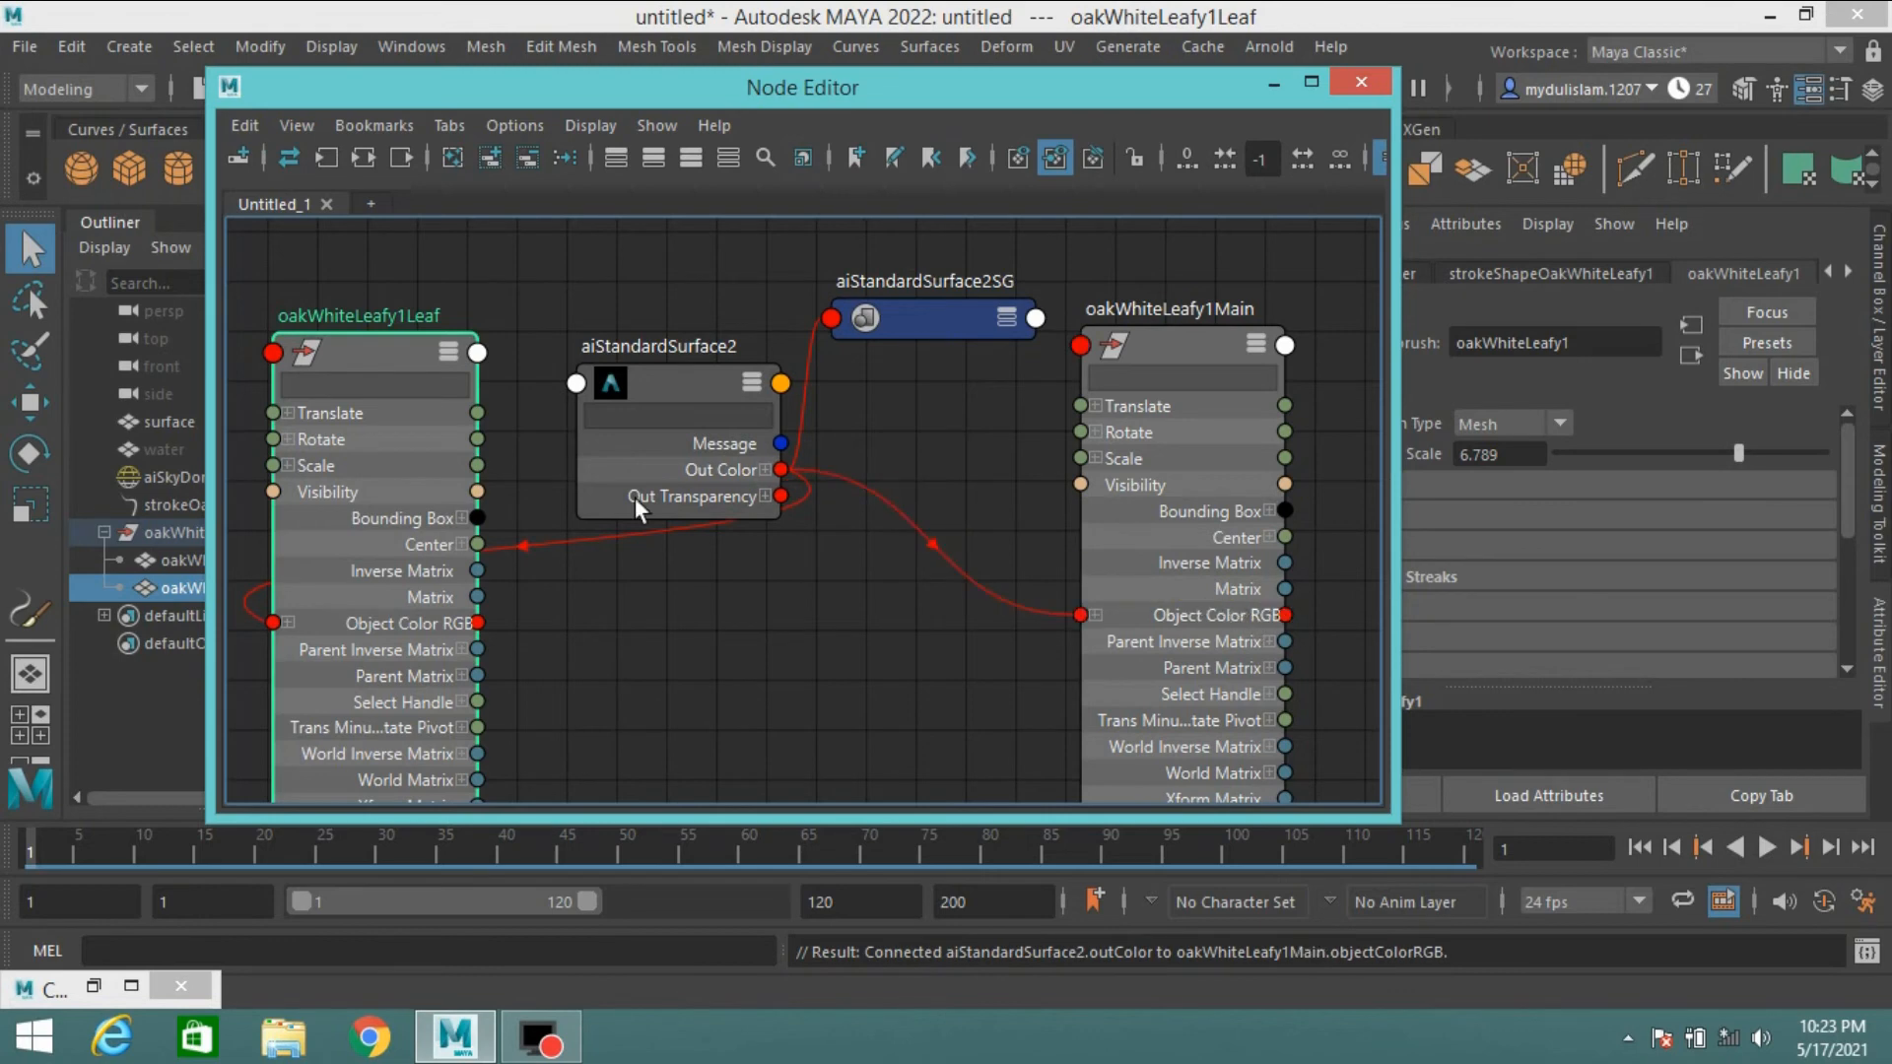
- Select the aiStandardSurface2 material, minimize the Node Editor and pick a base color for the material
left_click(665, 381)
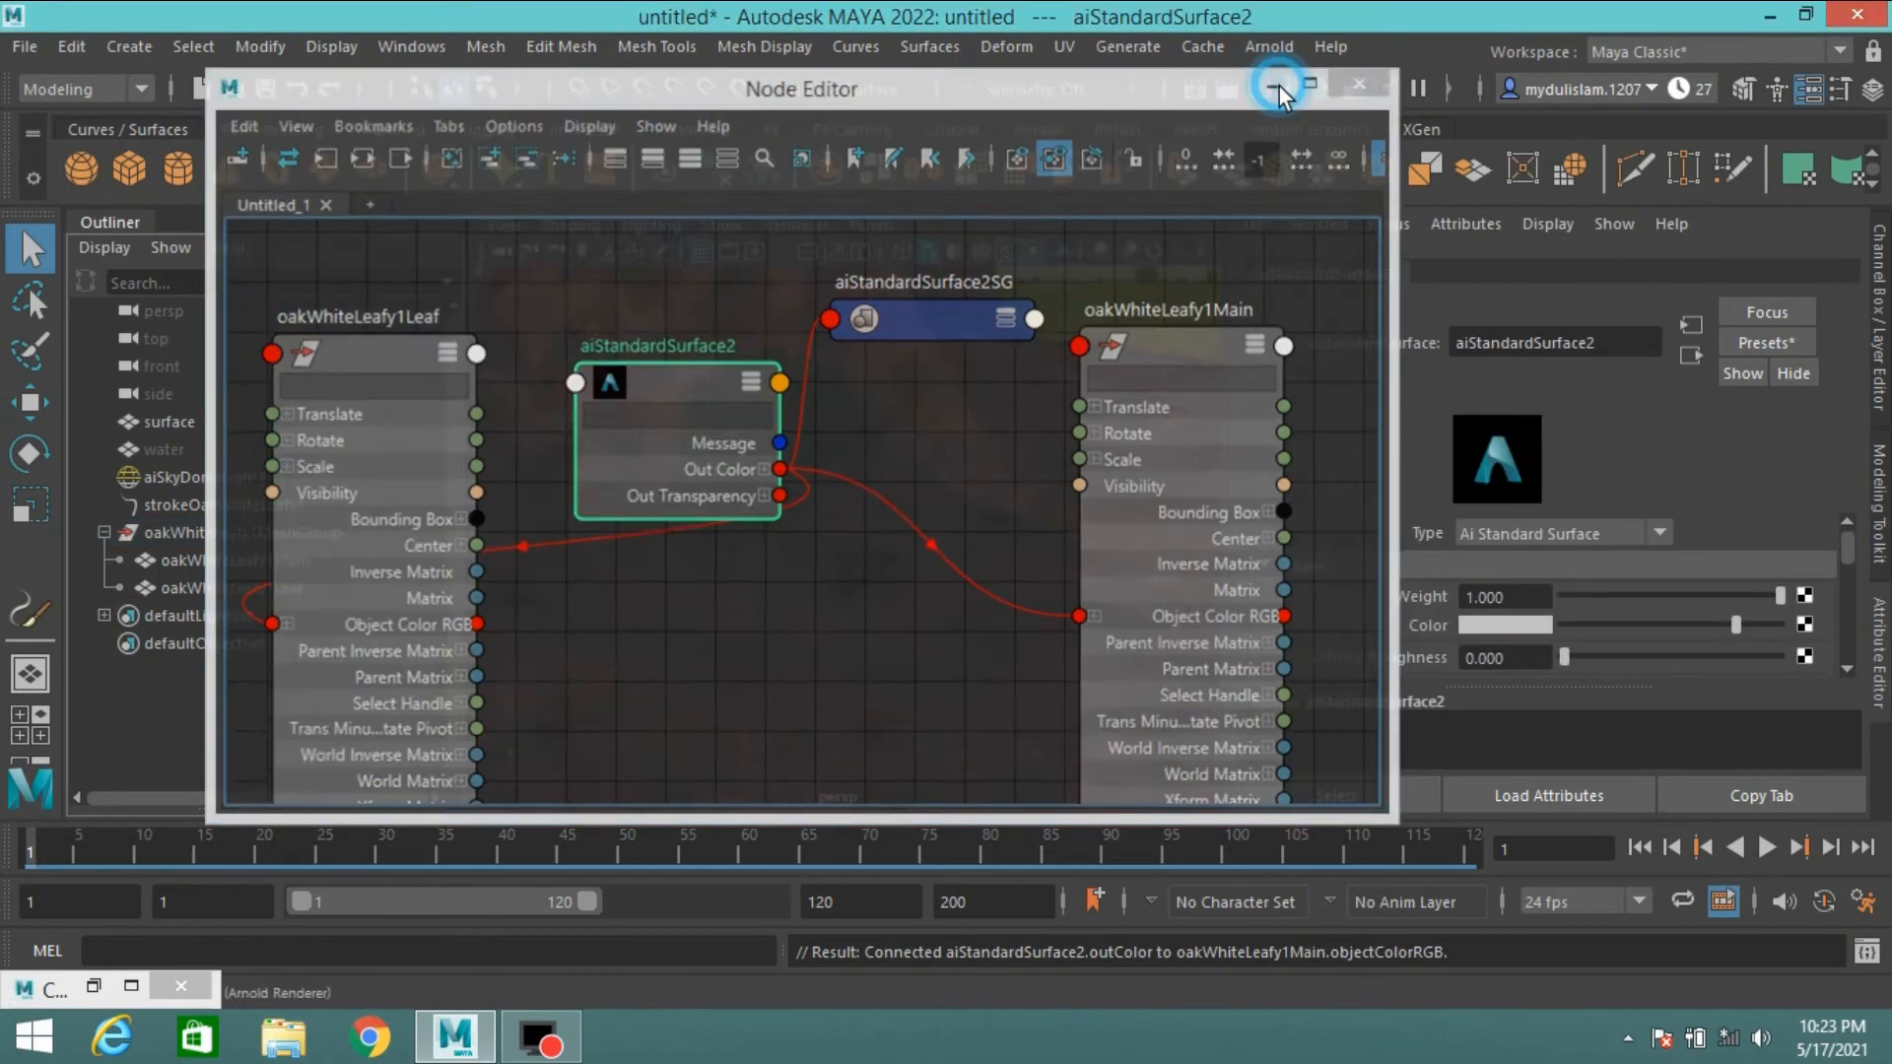
left_click(1275, 86)
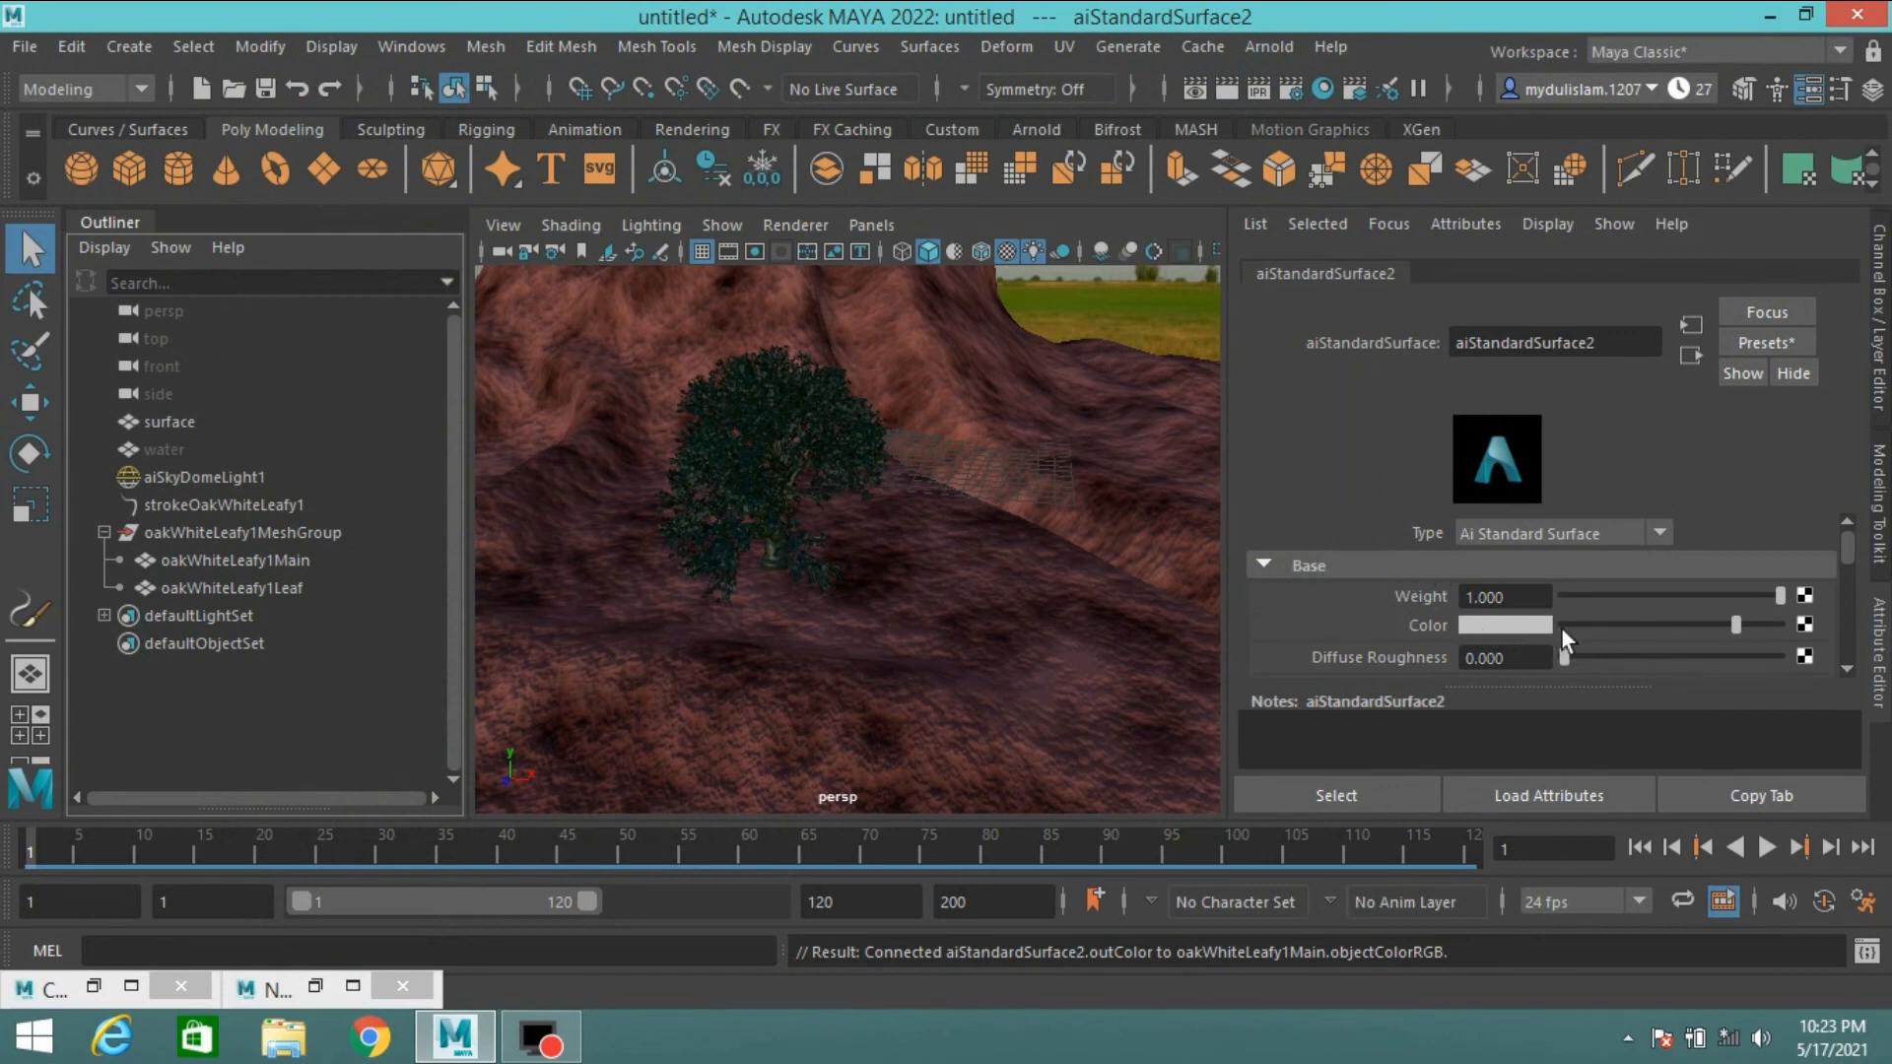
left_click(1499, 623)
left_click(1459, 558)
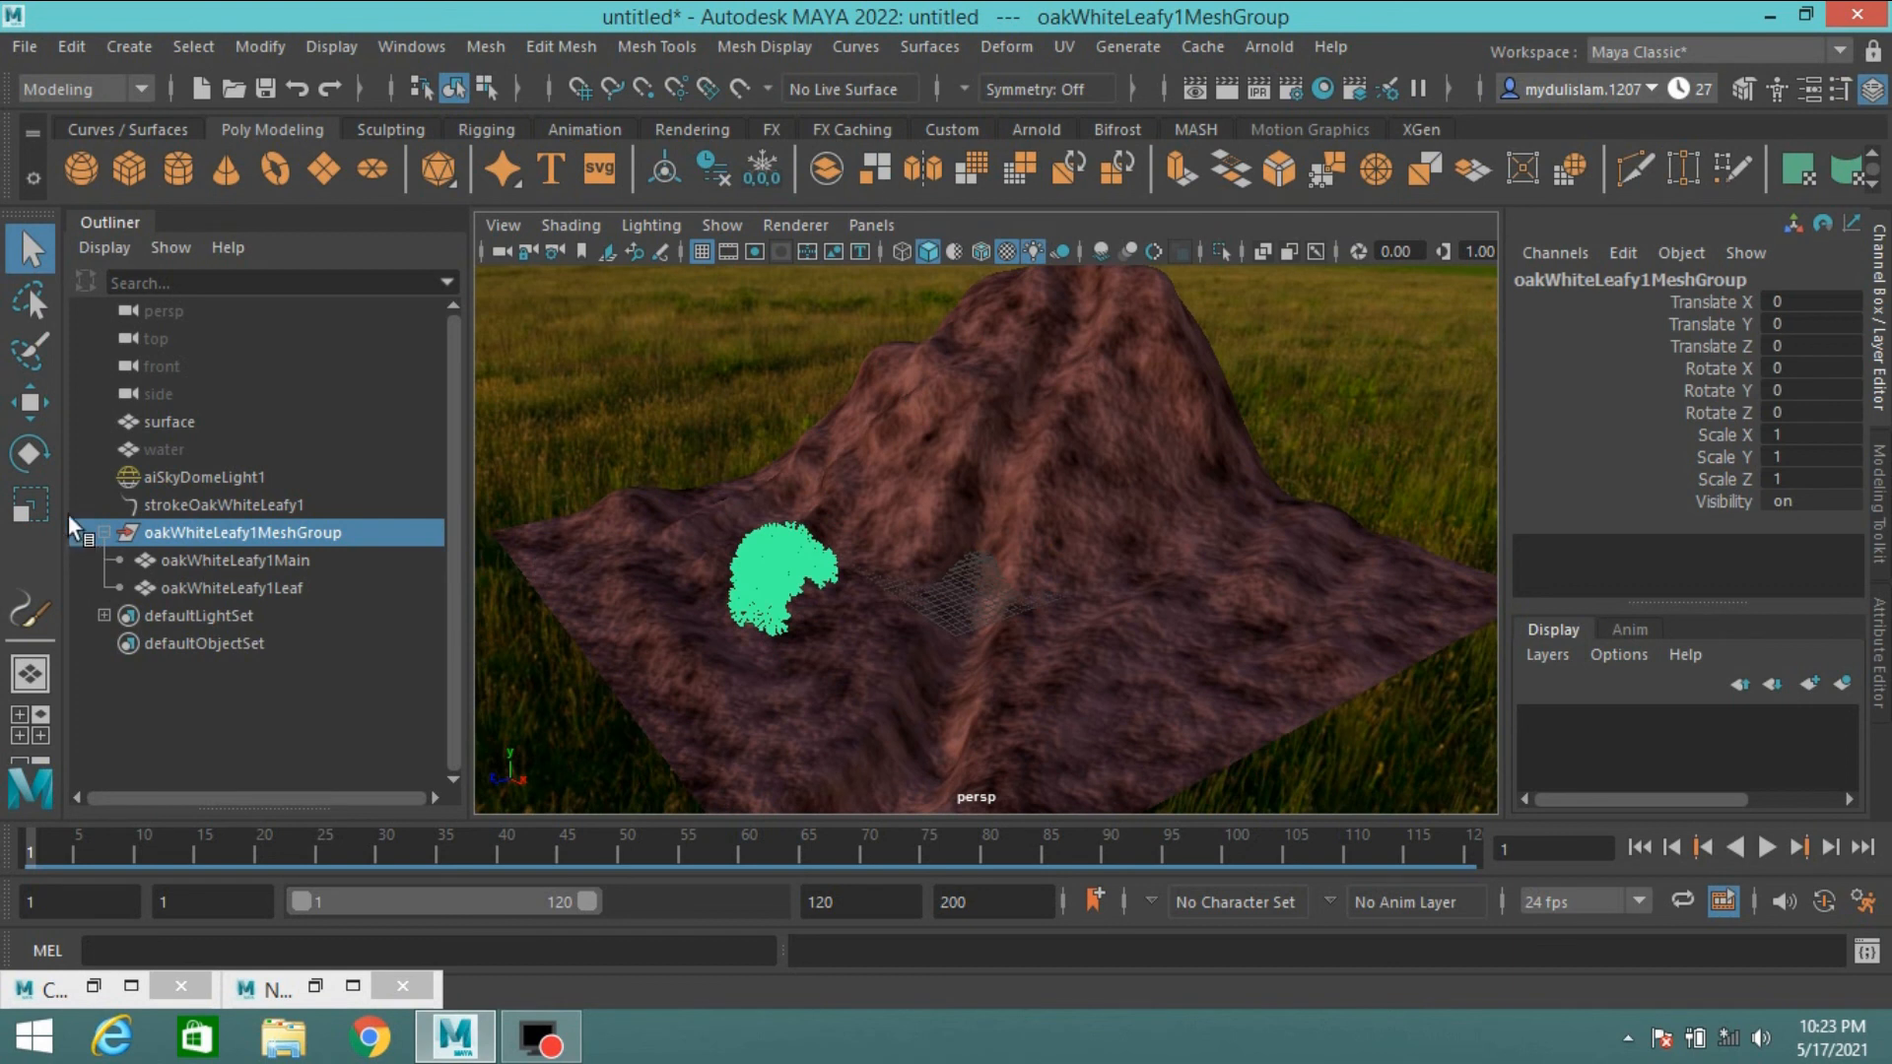
- Duplicate the oak mesh group and move the copy up the mountainside to about Translate Y 10.4 and Translate Z -33.1
key("ctrl+d")
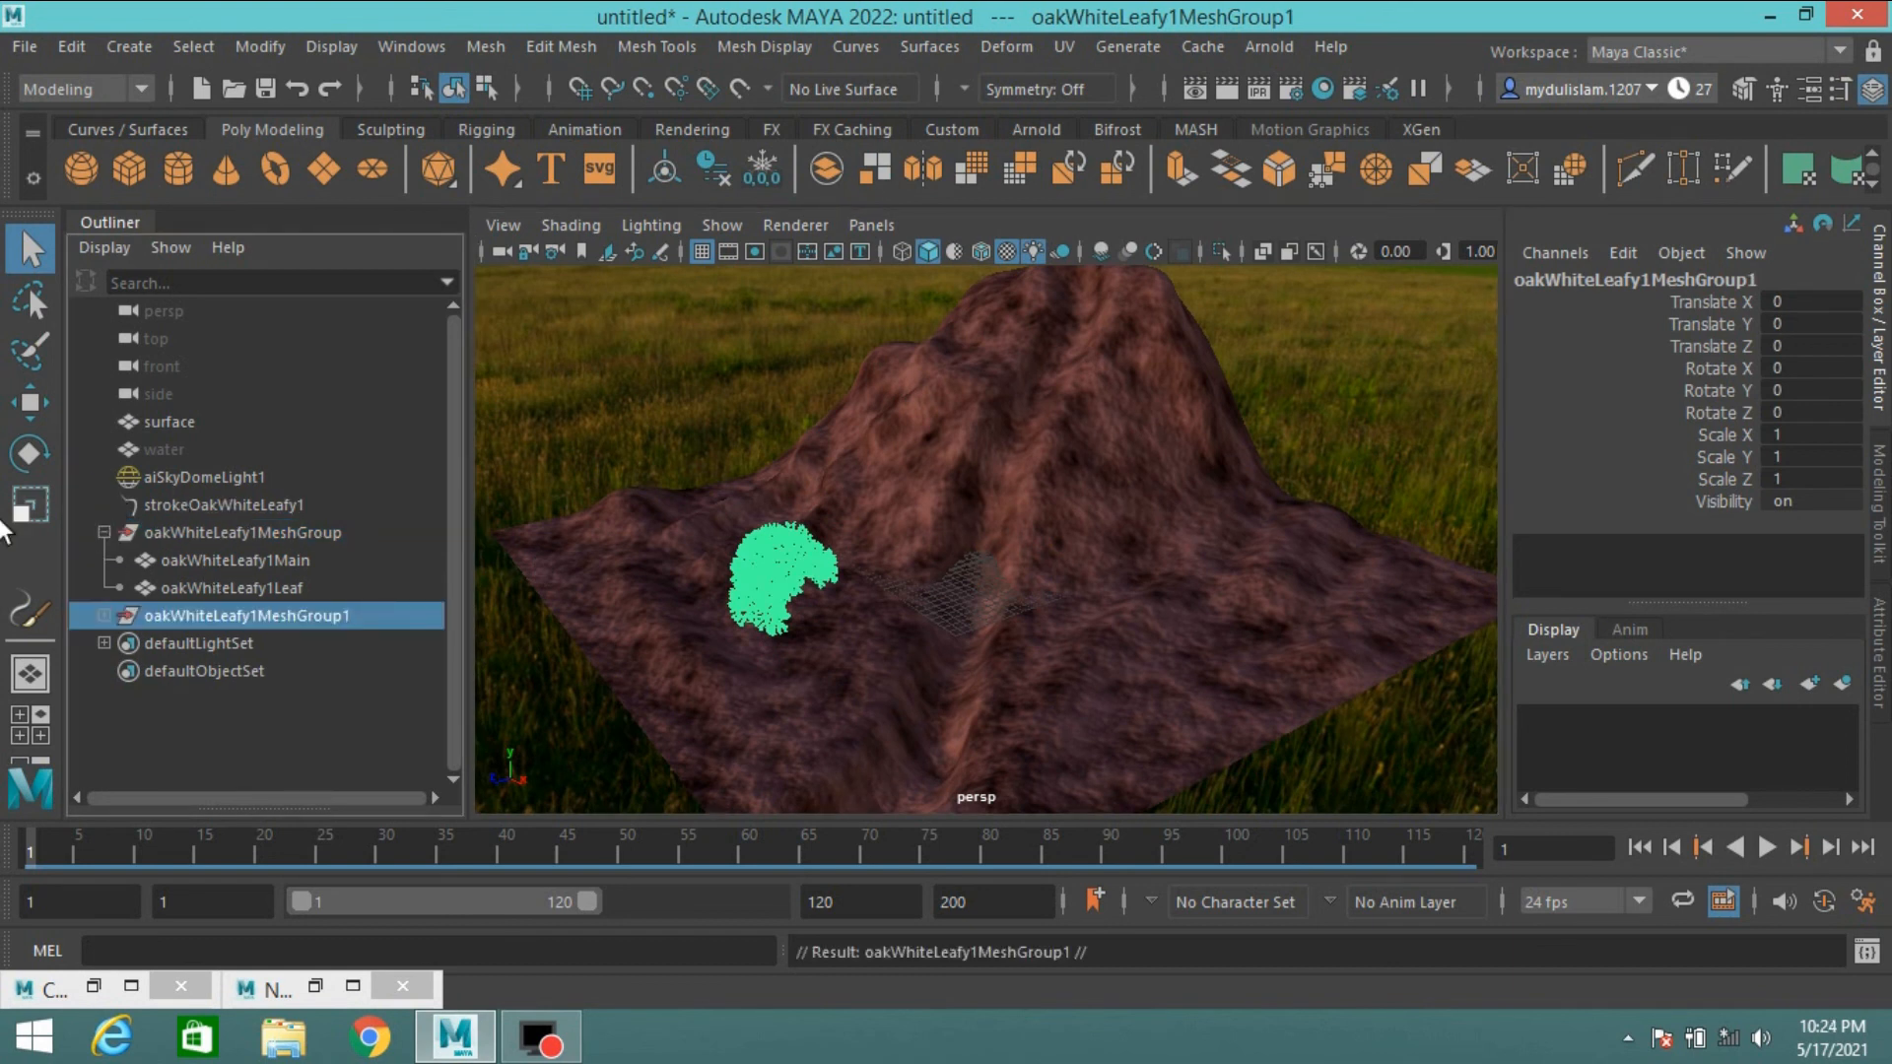
left_click(25, 414)
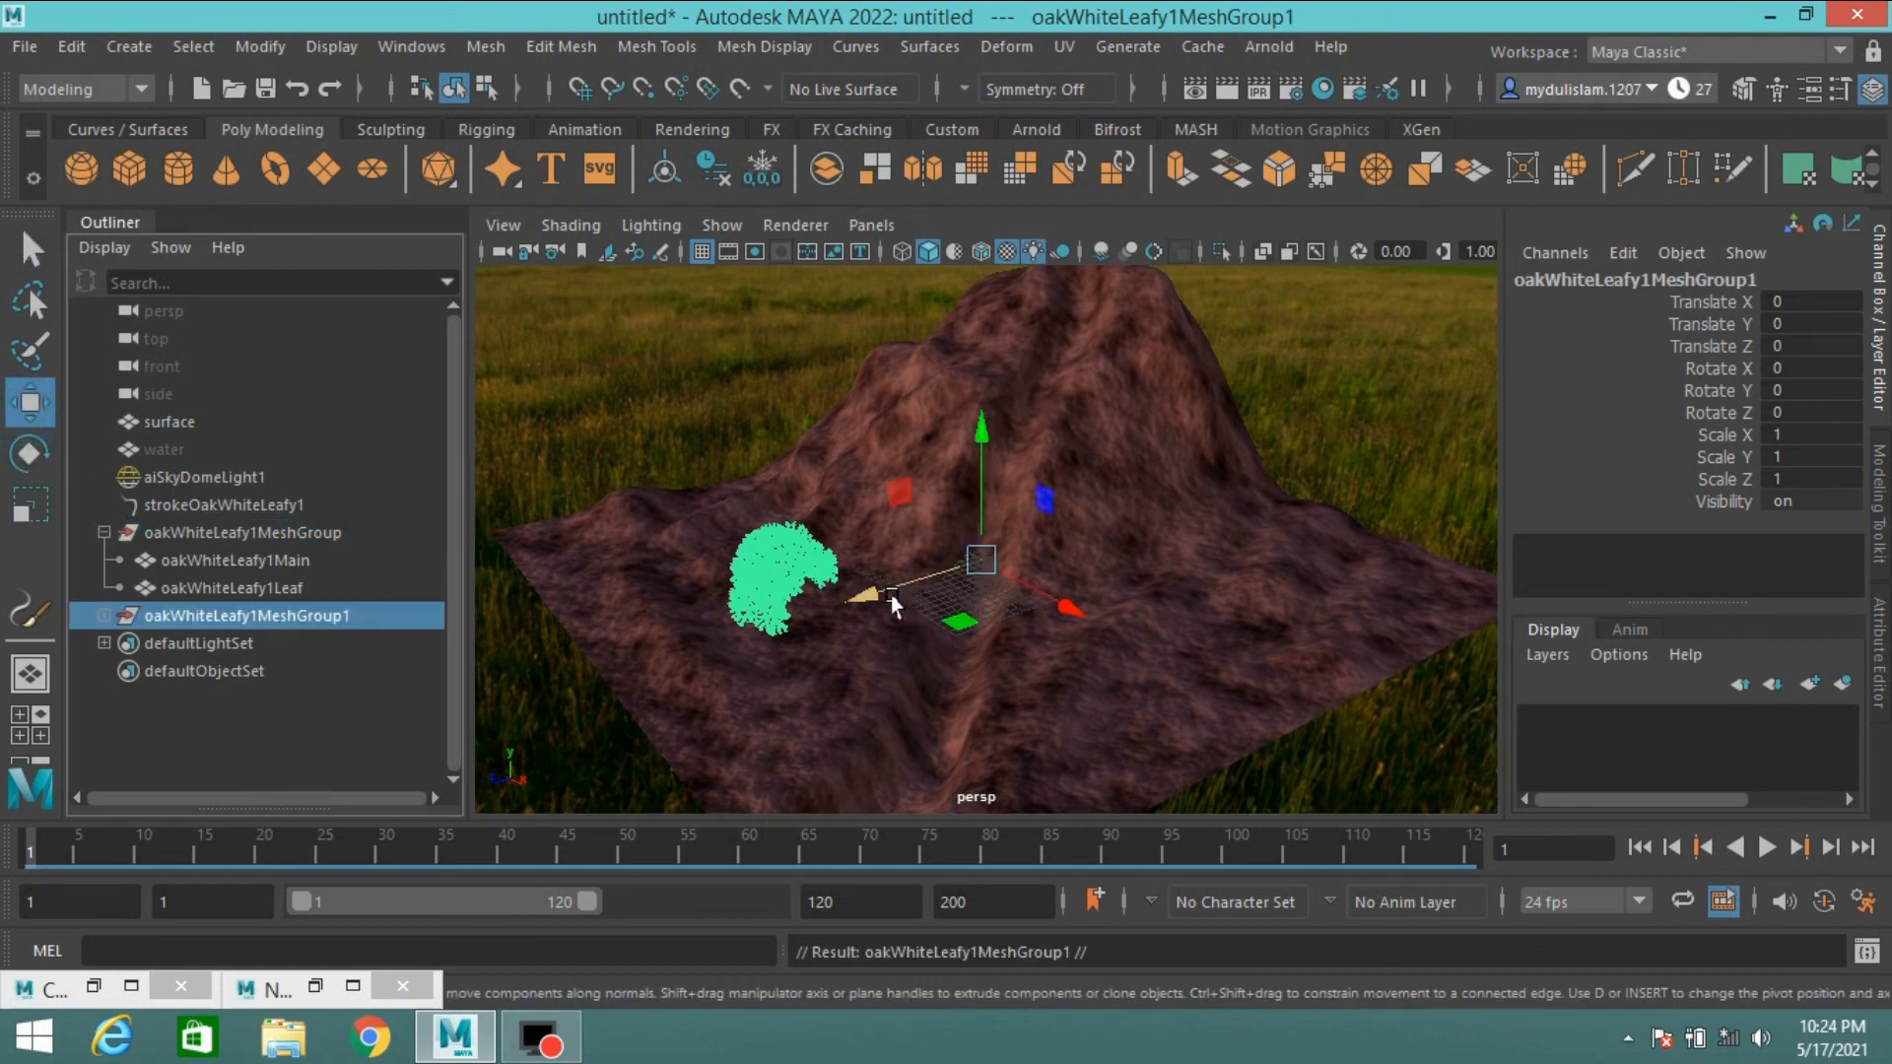
left_click_drag(874, 594, 1131, 548)
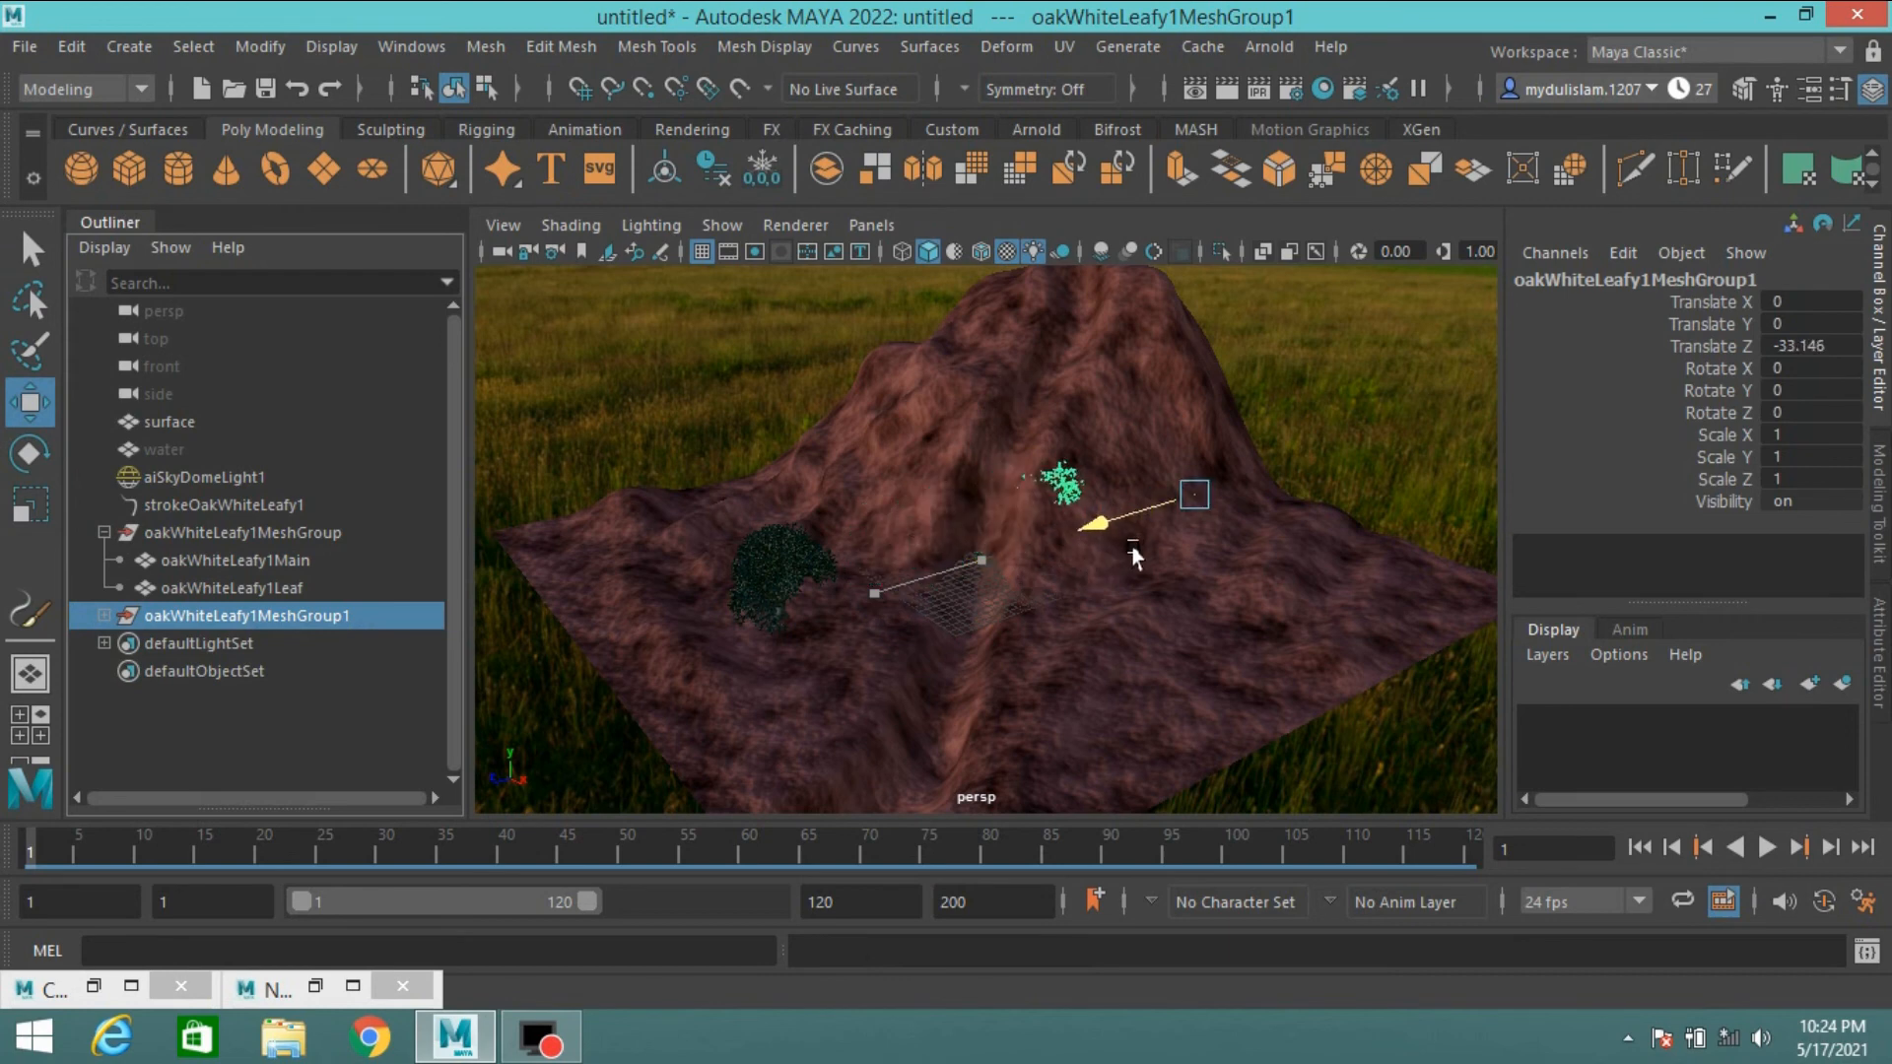
left_click_drag(1212, 380, 1228, 291)
- Duplicate the raised oak and move the new copy down and across the slope, lowering it to about Translate Y 2
left_click_drag(1208, 613, 1042, 697, "alt")
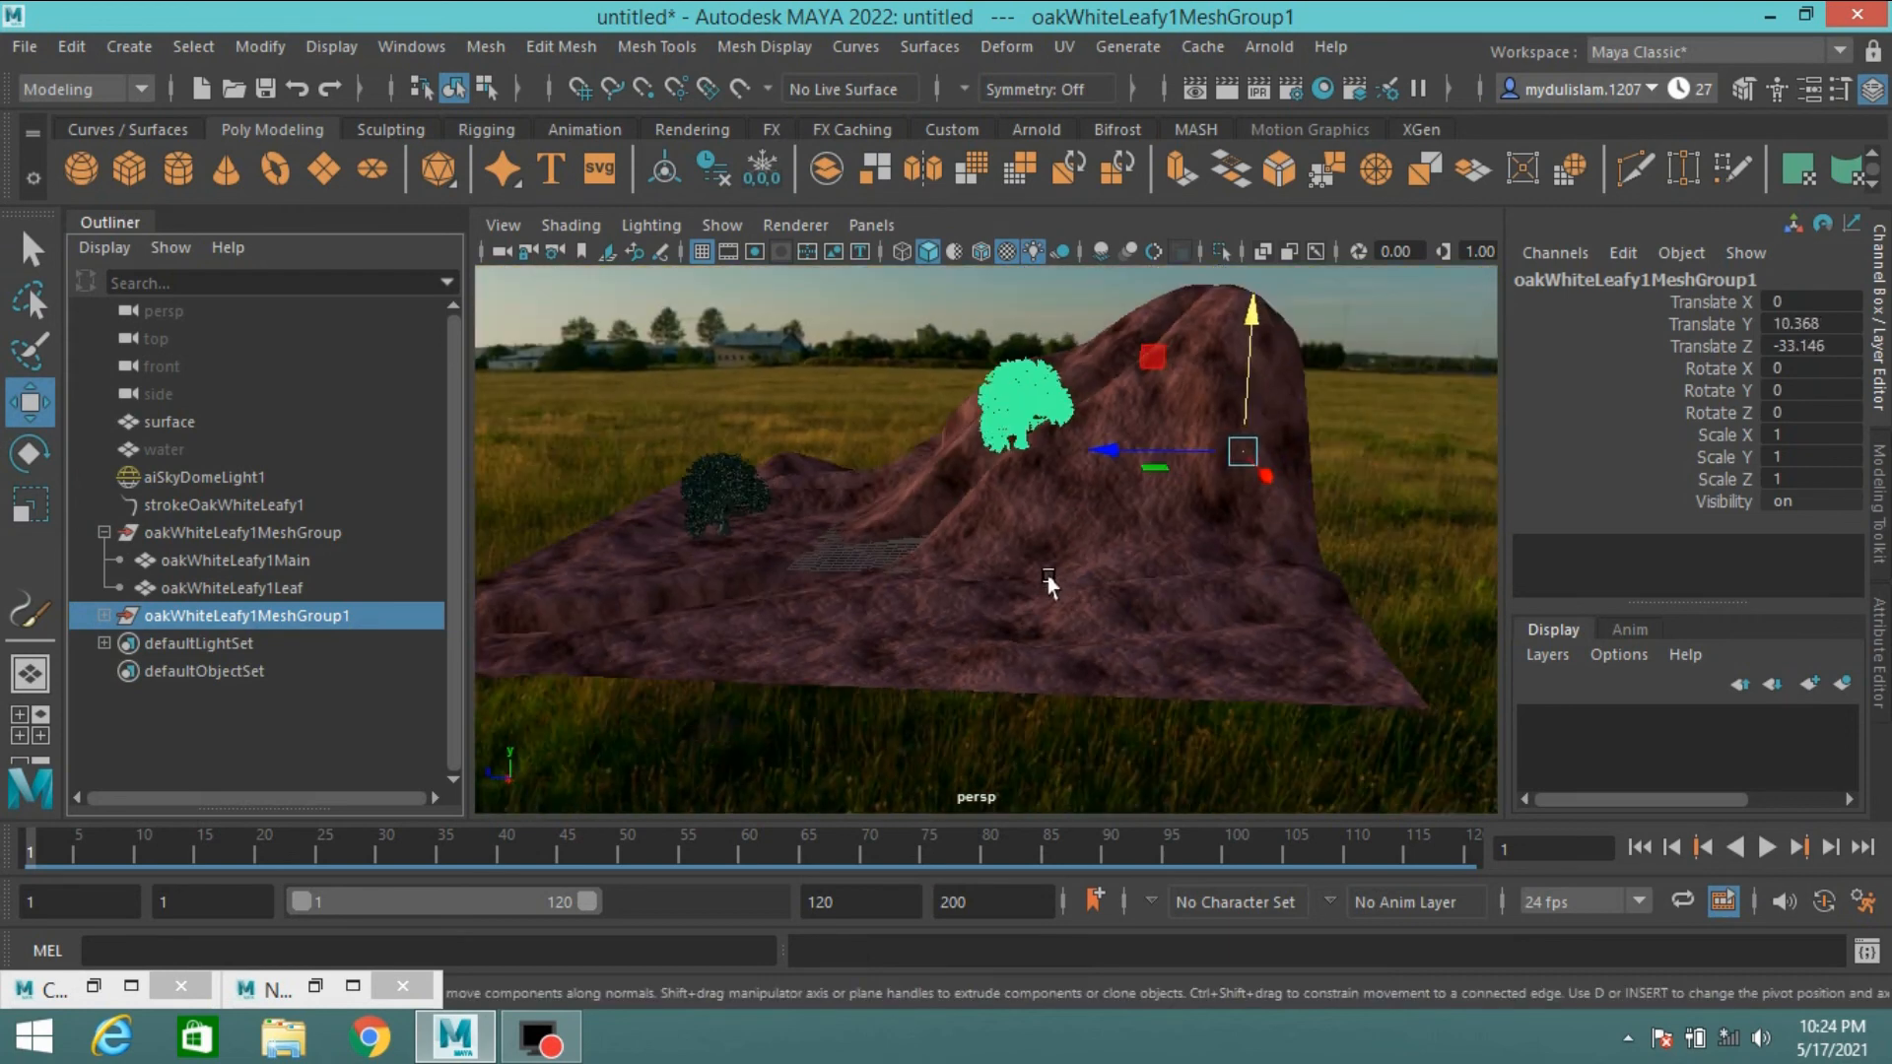
middle_click_drag(1052, 617, 1059, 817, "alt")
scroll(1050, 804, "up", 4)
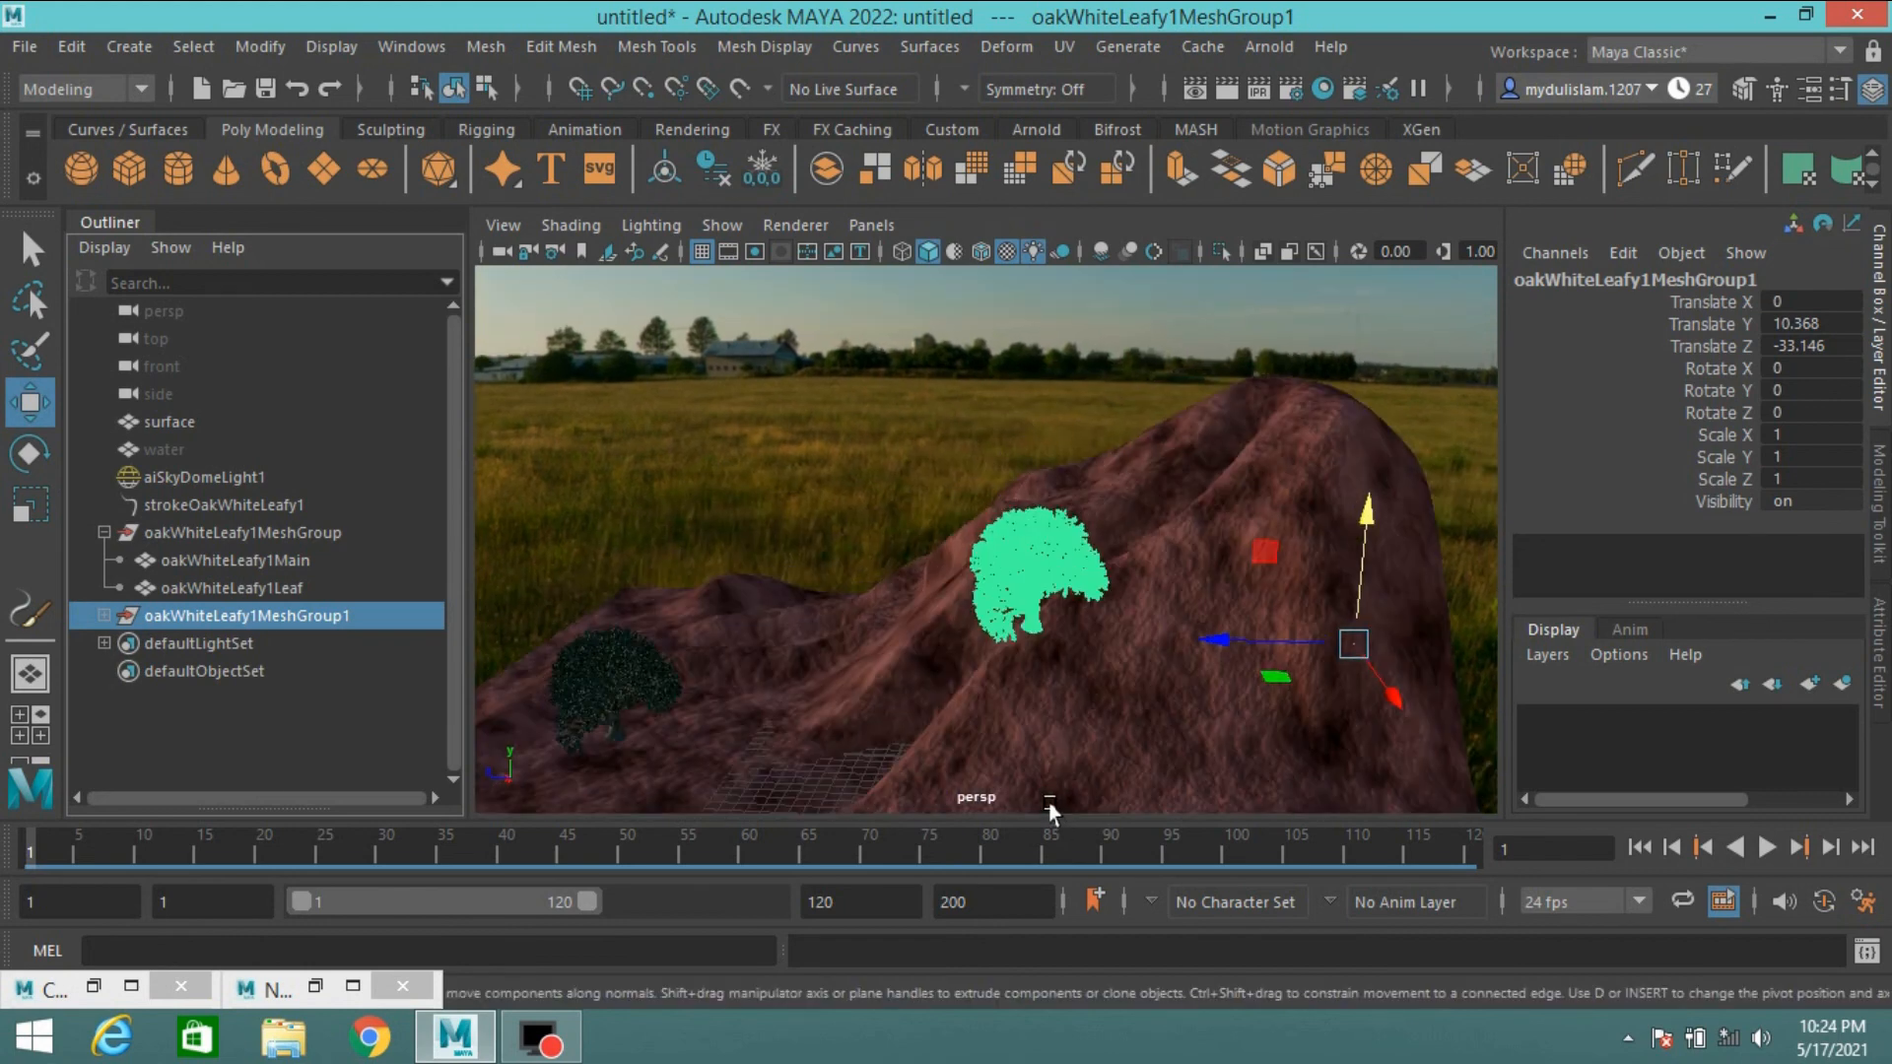
scroll(1035, 724, "down", 2)
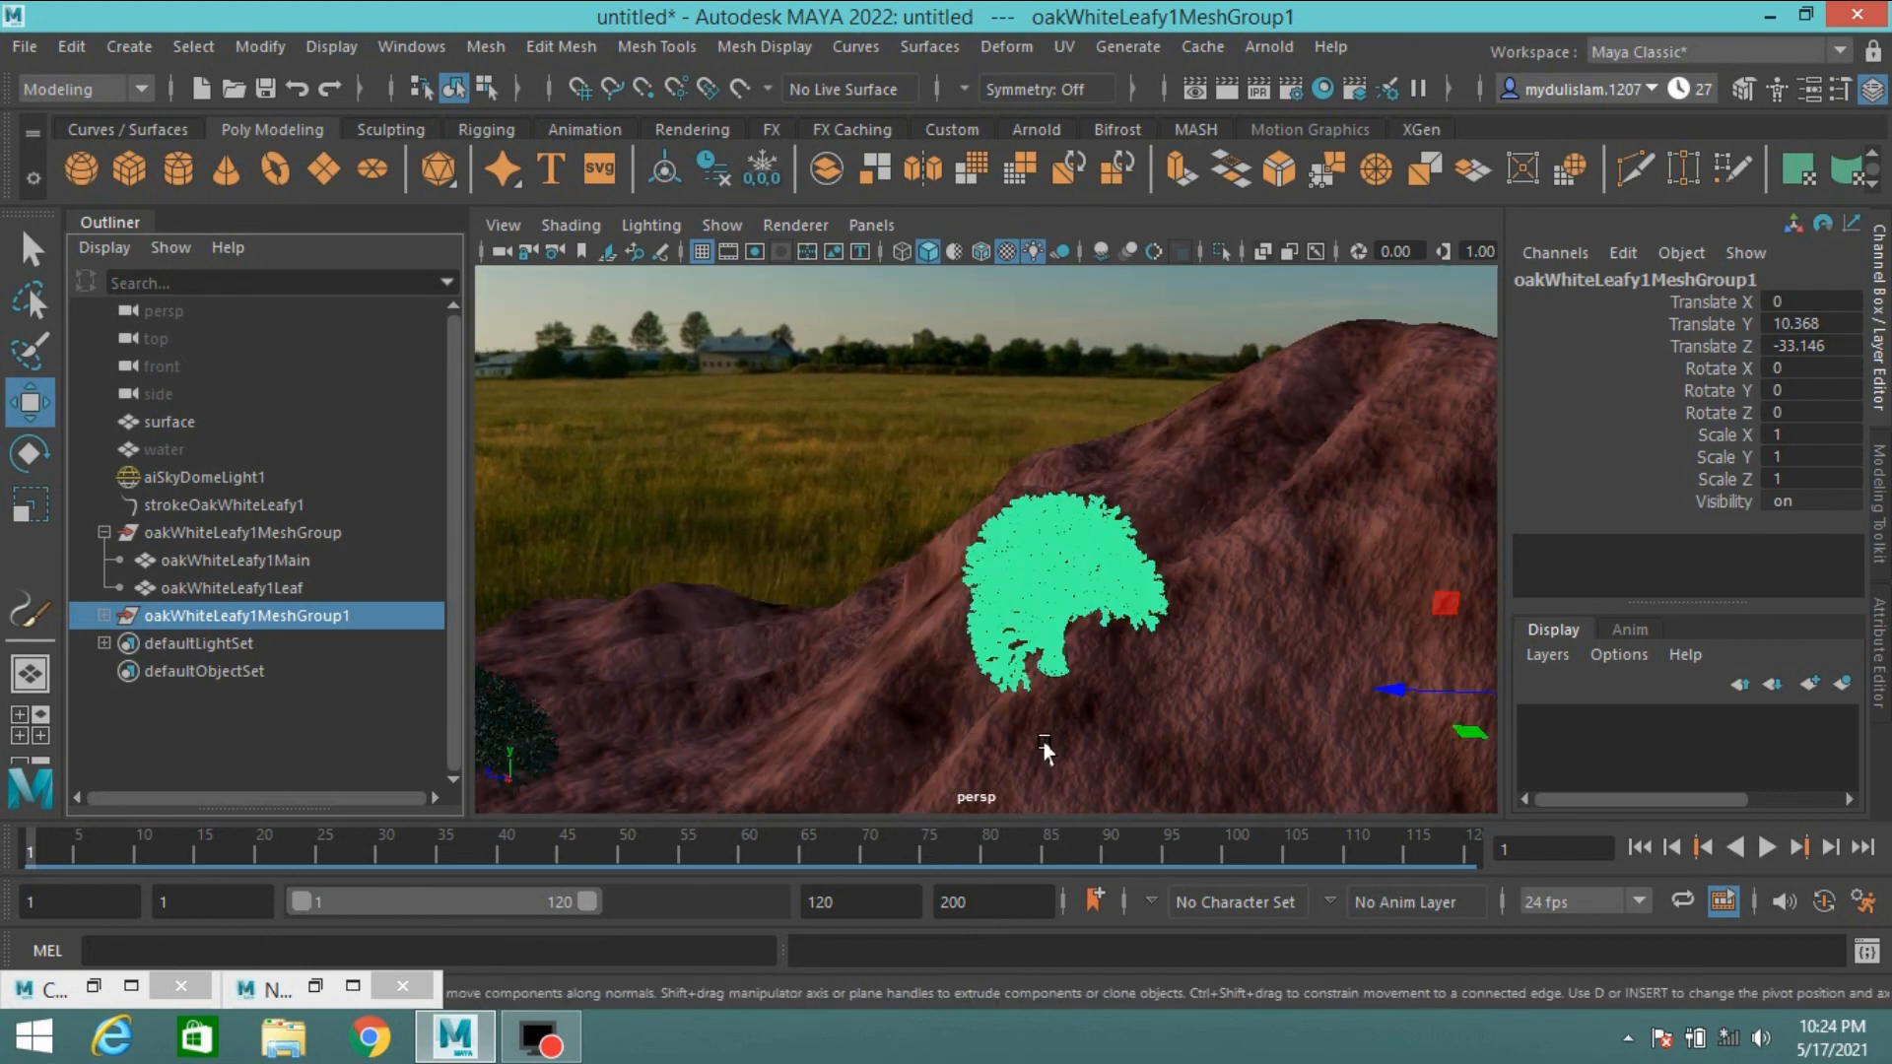
middle_click_drag(1033, 719, 1005, 640, "alt")
left_click_drag(1005, 640, 1157, 663, "alt")
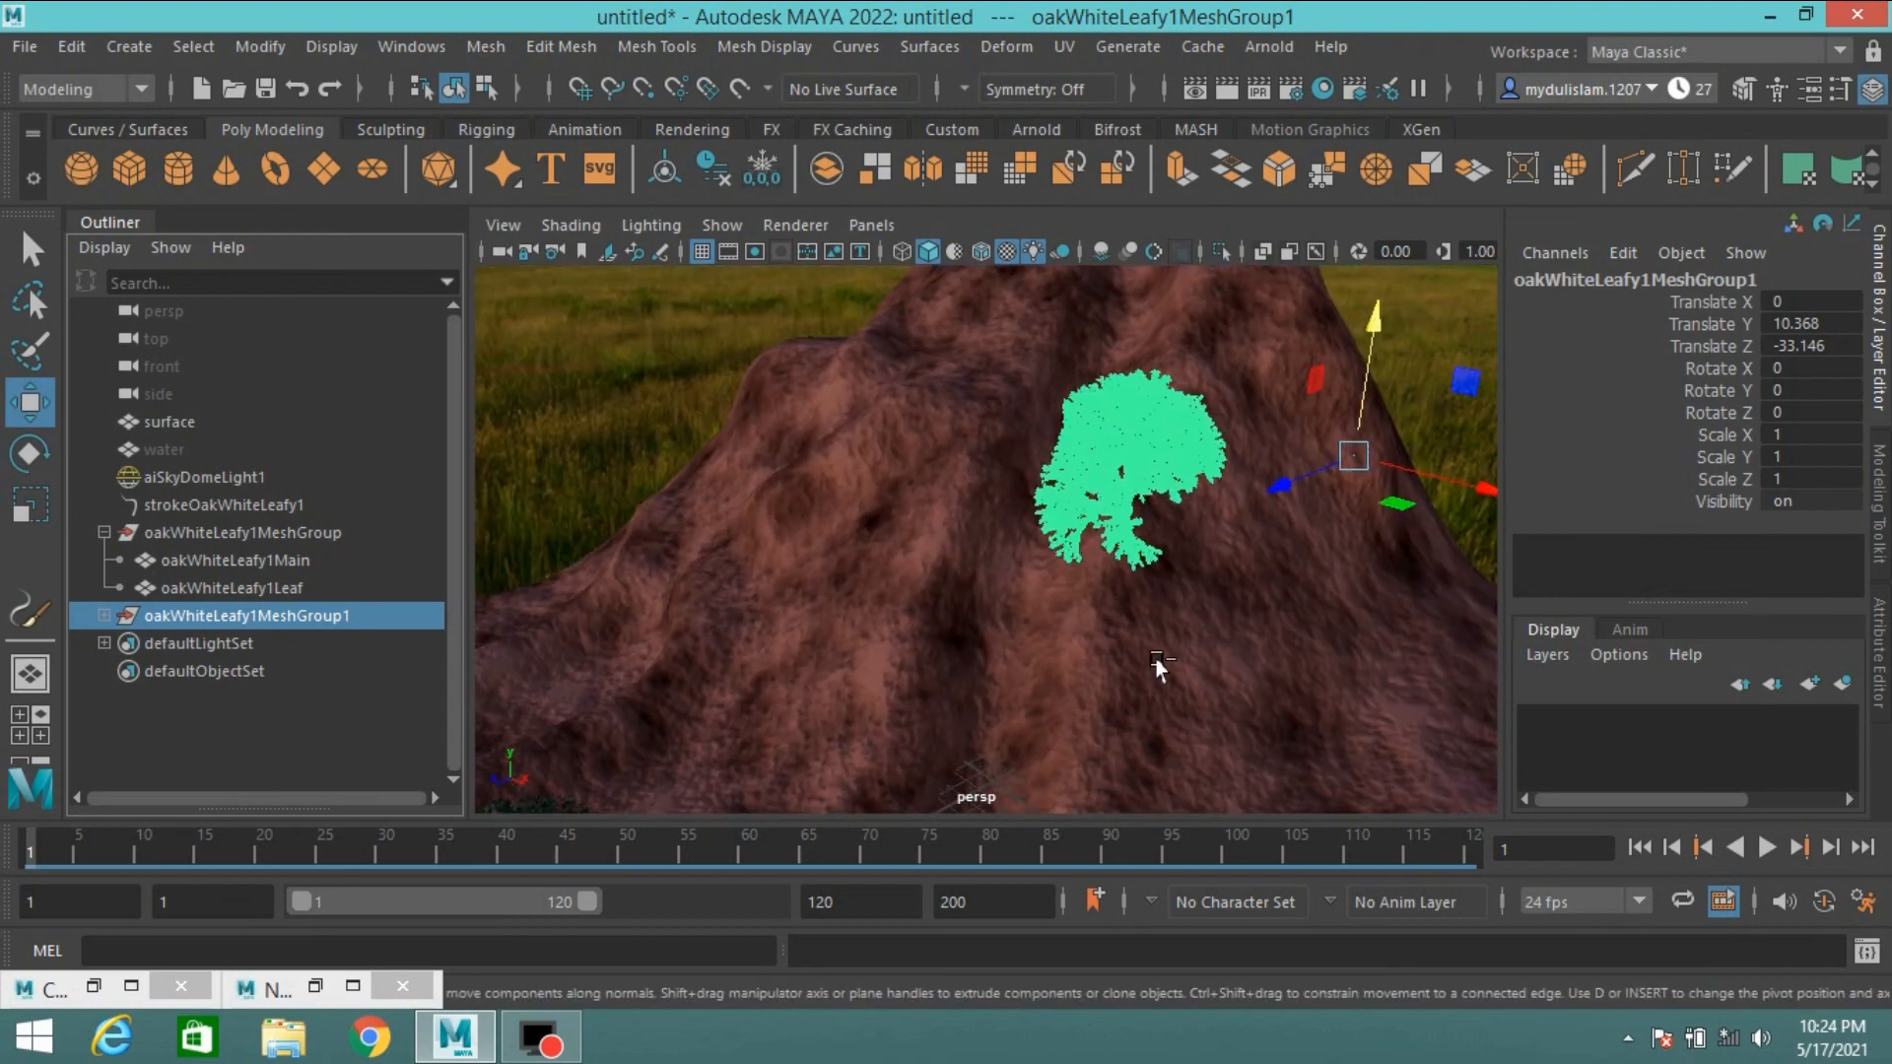
key("ctrl+d")
left_click_drag(1237, 465, 1005, 542)
left_click_drag(1104, 709, 1068, 647, "alt")
left_click_drag(1202, 360, 1240, 471)
left_click_drag(926, 439, 936, 601, "alt")
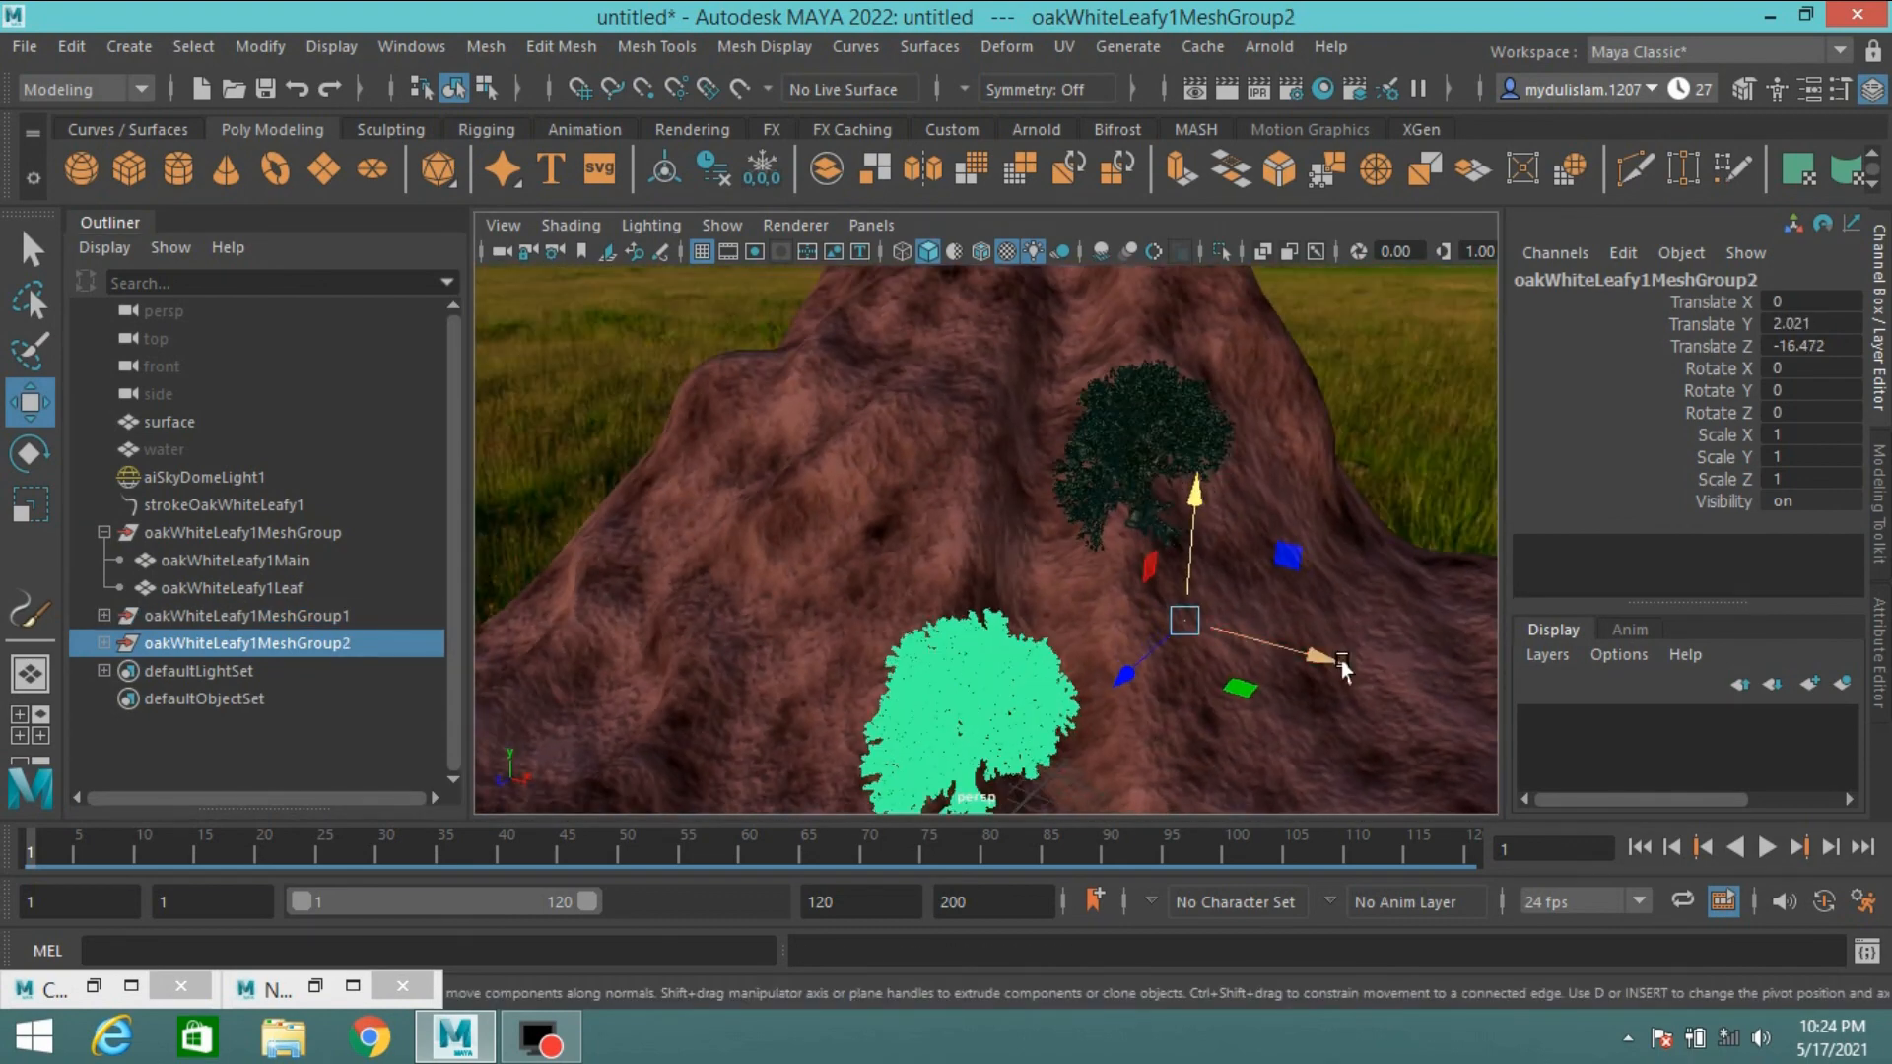
left_click_drag(1331, 656, 1177, 631)
left_click_drag(1178, 630, 1064, 591, "alt")
left_click_drag(1151, 687, 1139, 666)
- Duplicate oakWhiteLeafy1MeshGroup1 and move the copy to the mountain's summit, at about X -21.8, Y 25.2 and Z -48.8
left_click(199, 526)
left_click(246, 617)
left_click_drag(886, 551, 937, 606, "alt")
key("ctrl+d")
left_click_drag(1222, 679, 1162, 591)
left_click_drag(1084, 523, 1256, 571)
left_click_drag(1419, 497, 1447, 392)
left_click_drag(1212, 611, 1173, 711, "alt")
left_click_drag(1436, 507, 1404, 485)
left_click_drag(1167, 680, 1125, 651, "alt")
left_click_drag(1448, 552, 1429, 532)
mouse_move(1128, 709)
left_mouse_down("alt")
mouse_move(1107, 646)
mouse_move(1113, 734)
left_mouse_up("alt")
left_click_drag(1429, 443, 1428, 410)
- Unhide the water mesh running down the mountain
left_click_drag(946, 783, 1035, 739, "alt")
left_click_drag(971, 590, 1005, 591, "alt")
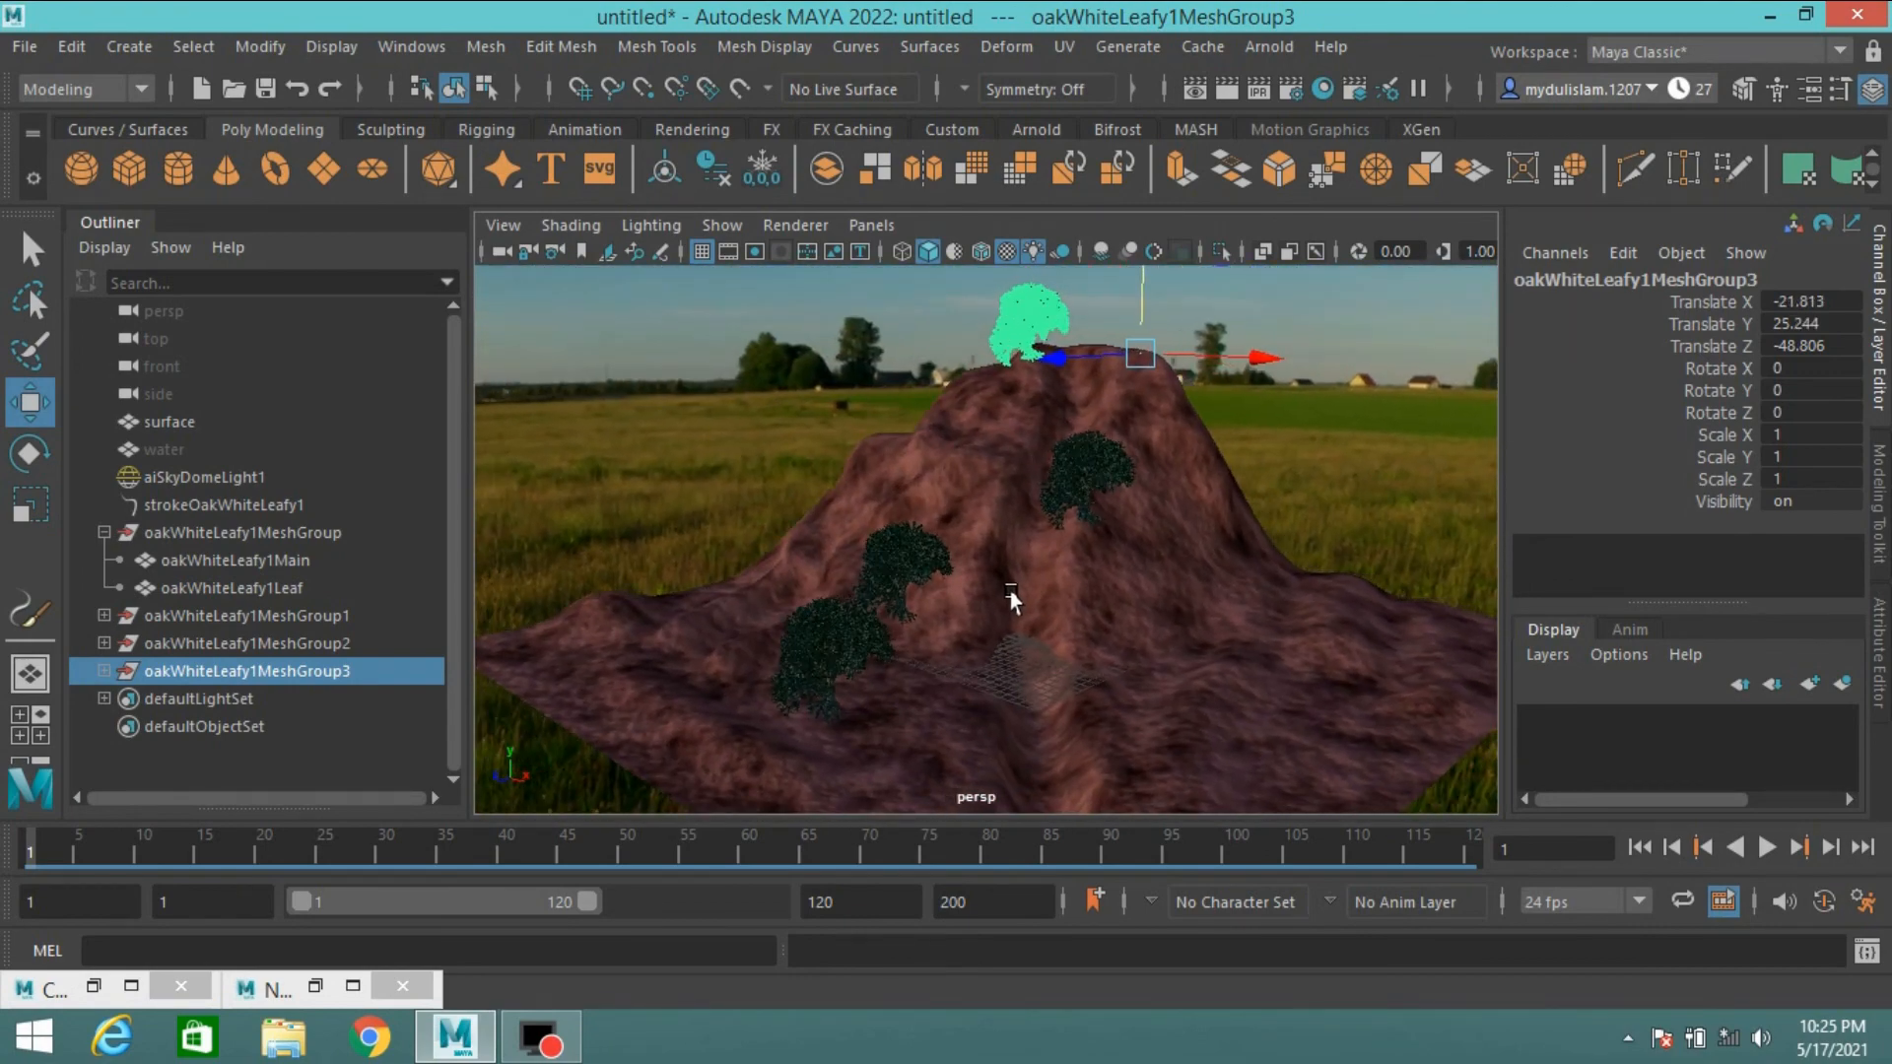
left_click(156, 449)
key("h")
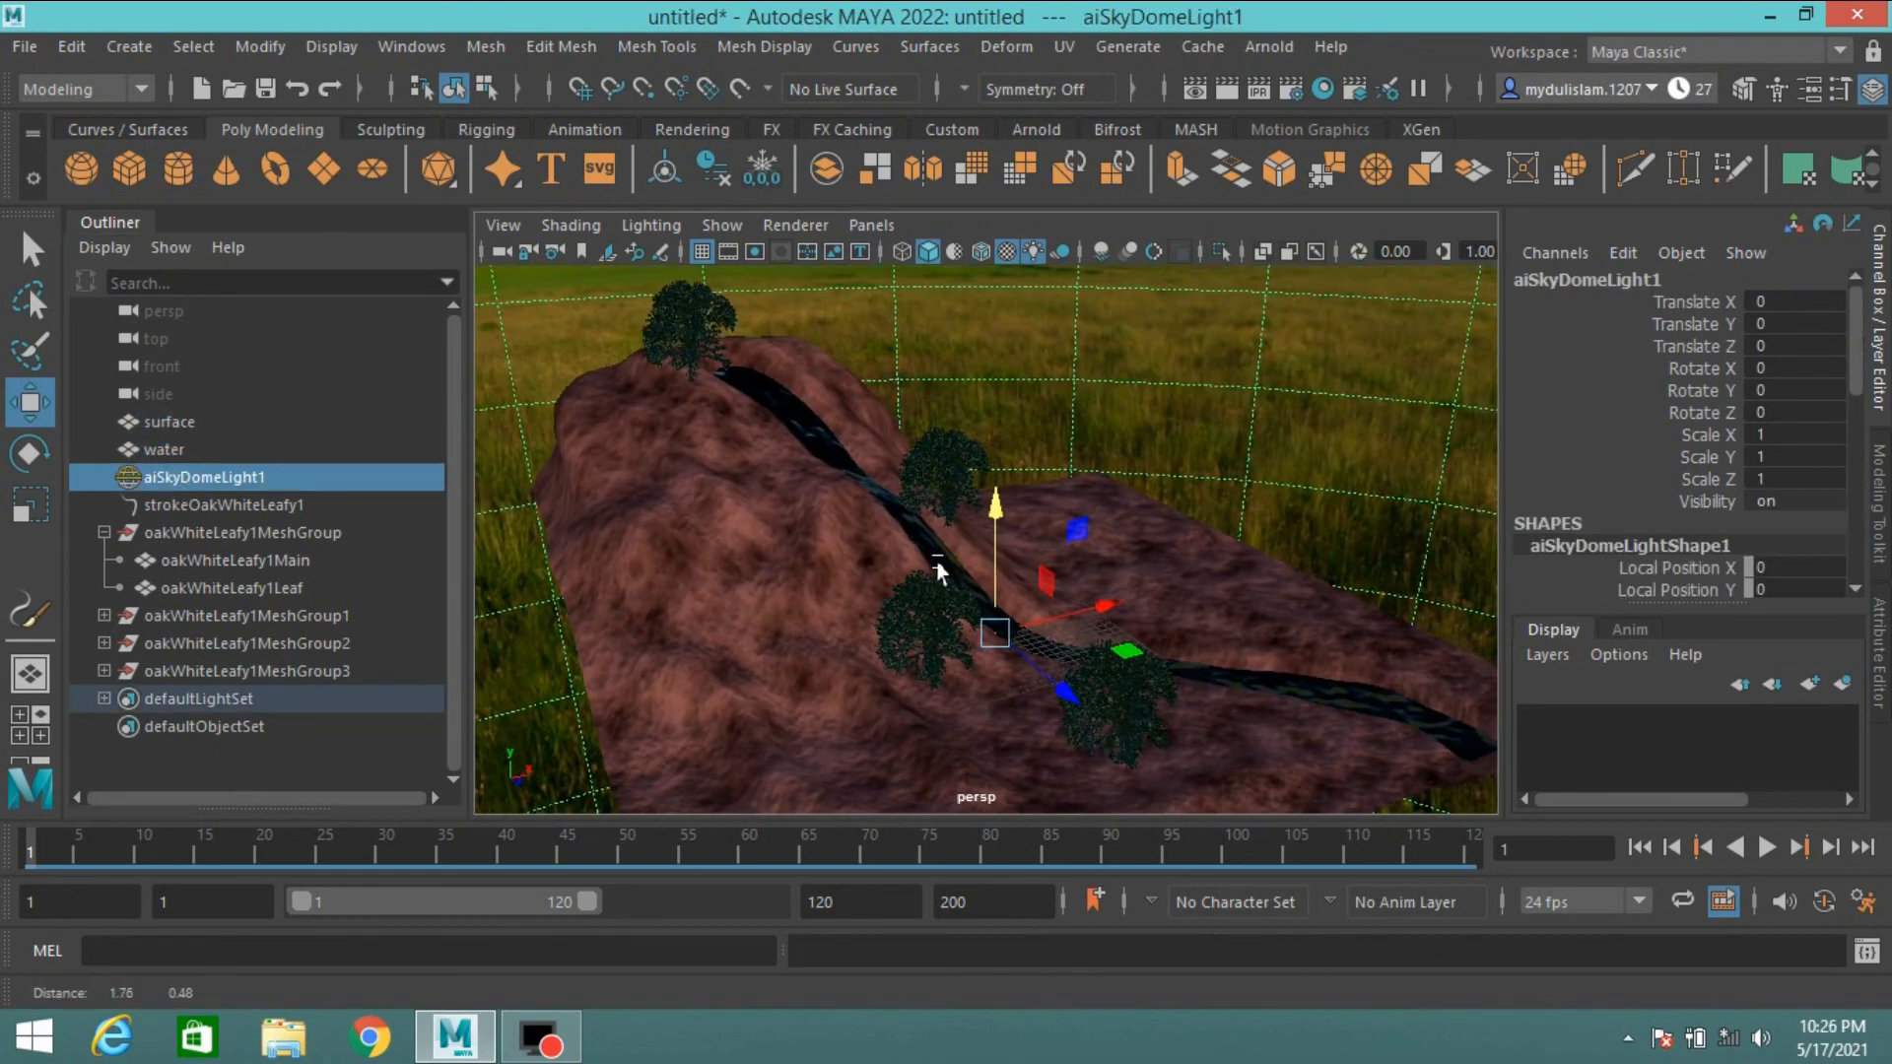
- Frame the mountain, water and oak trees in the perspective view and render the scene with Arnold
middle_click_drag(935, 567, 926, 549, "alt")
left_click_drag(927, 559, 922, 573, "alt")
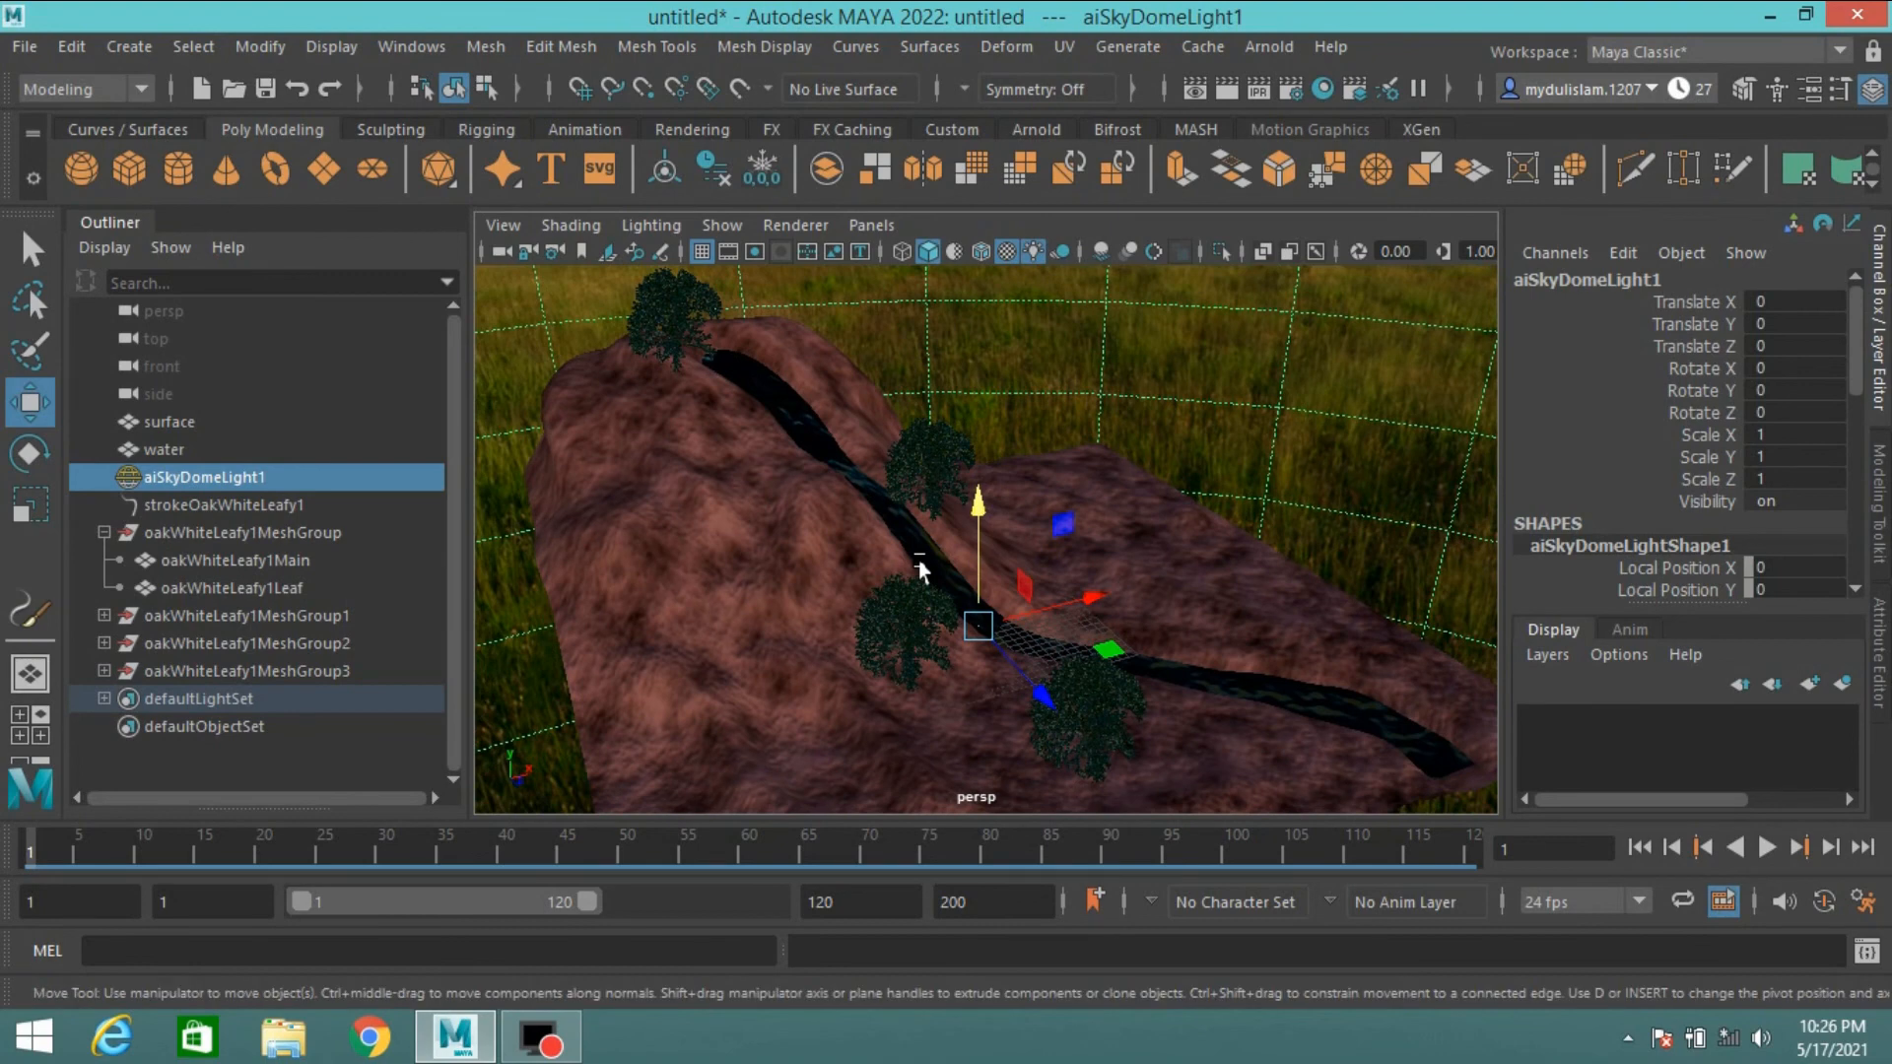
left_click(1273, 47)
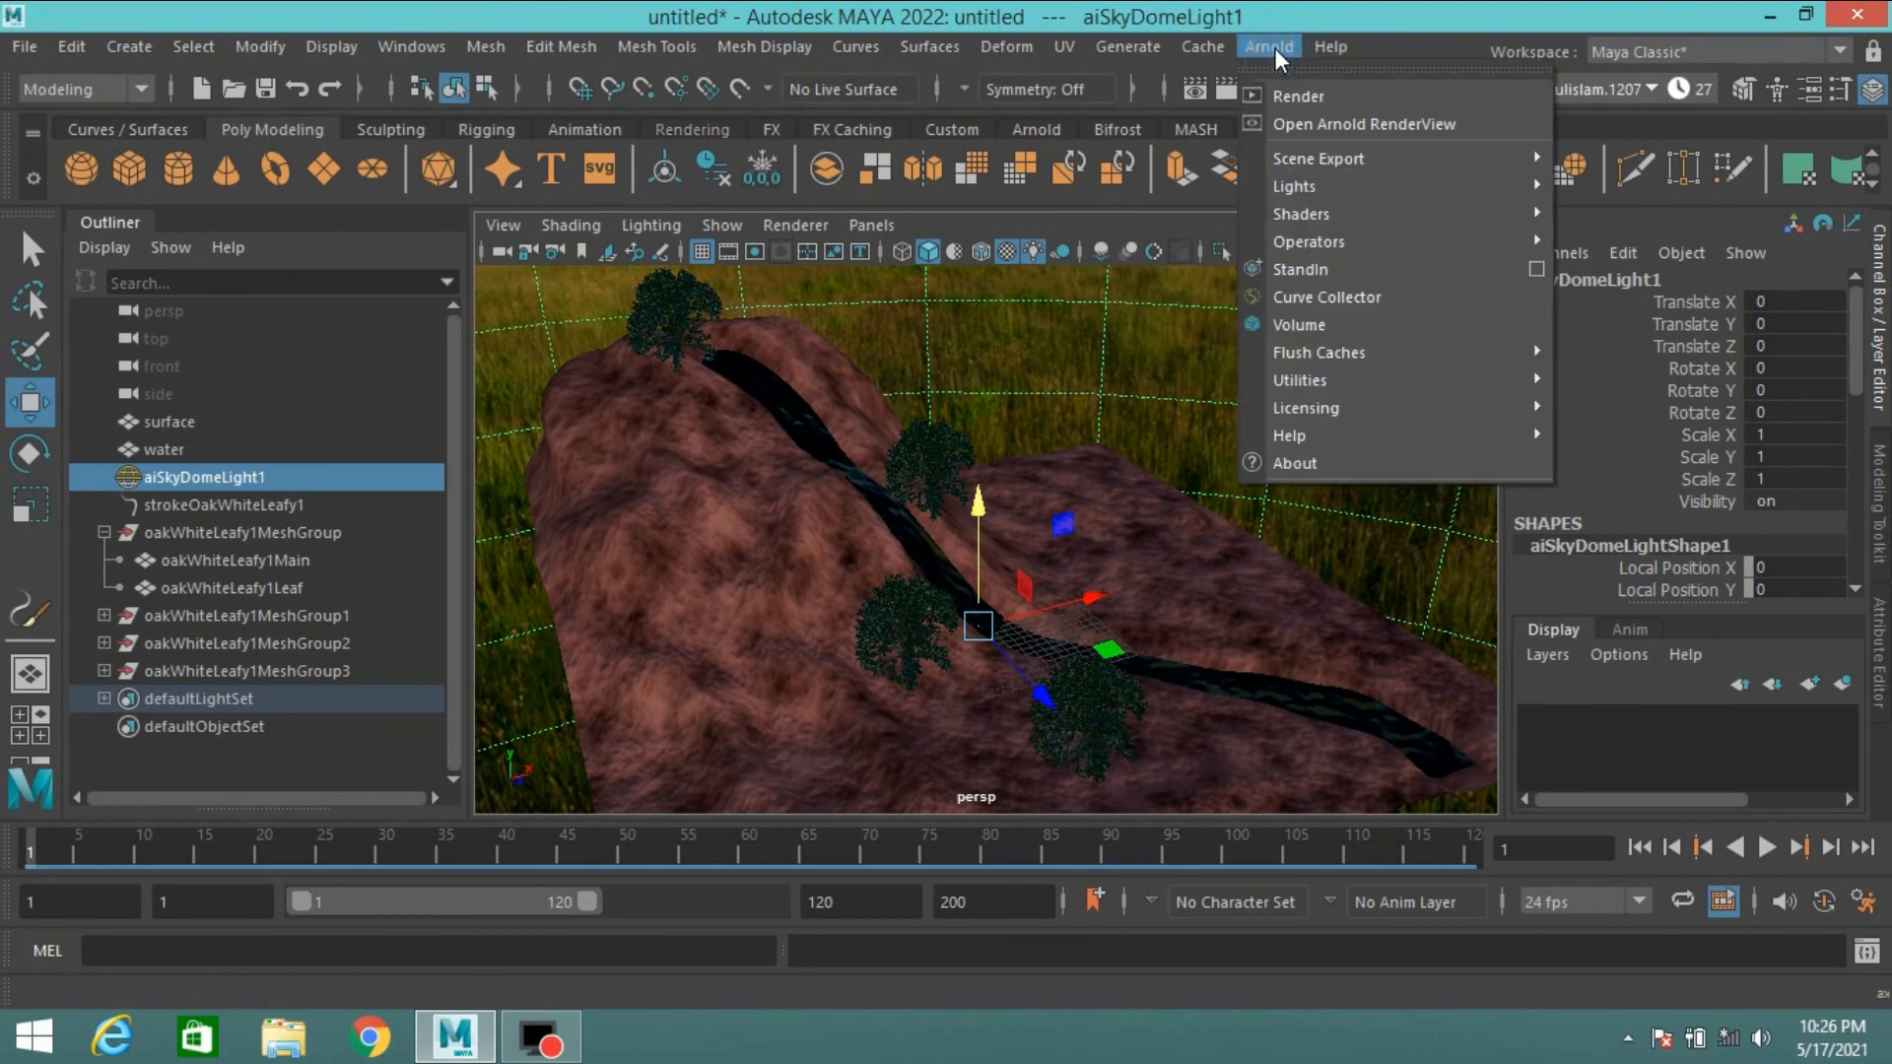
left_click(1293, 98)
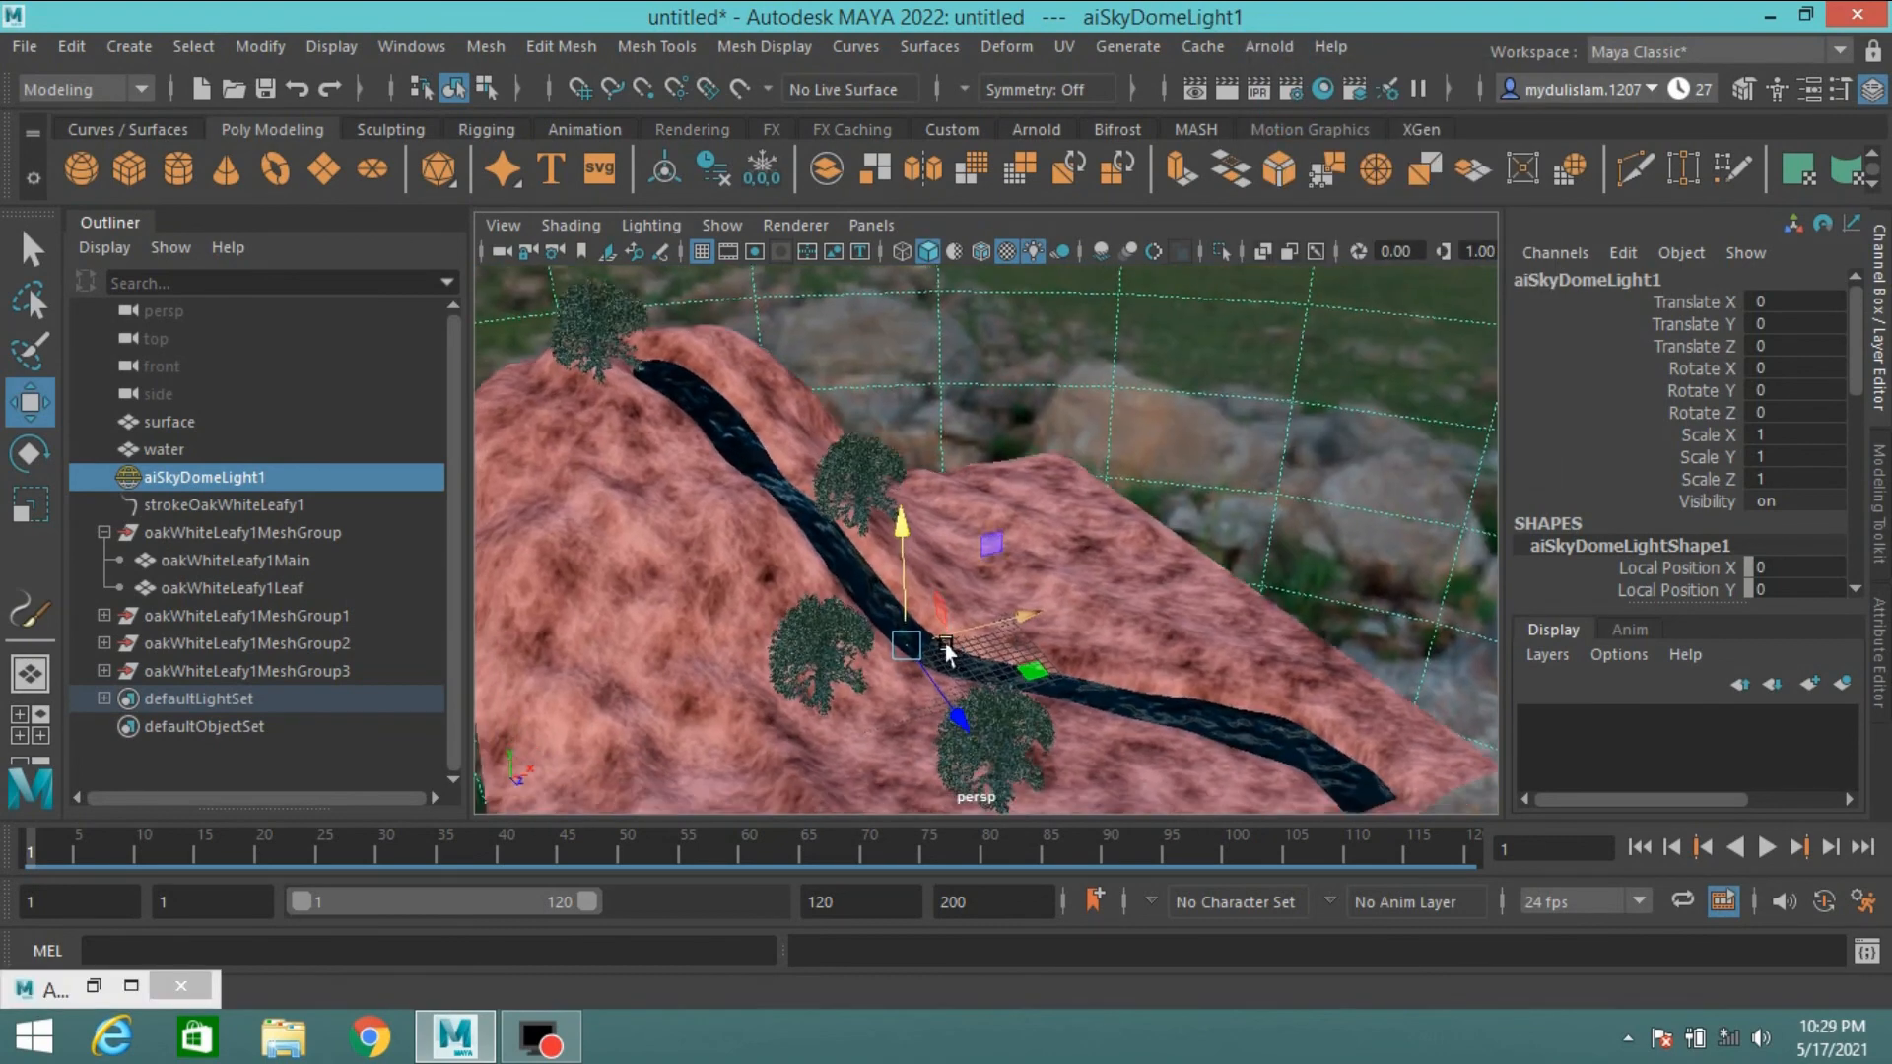